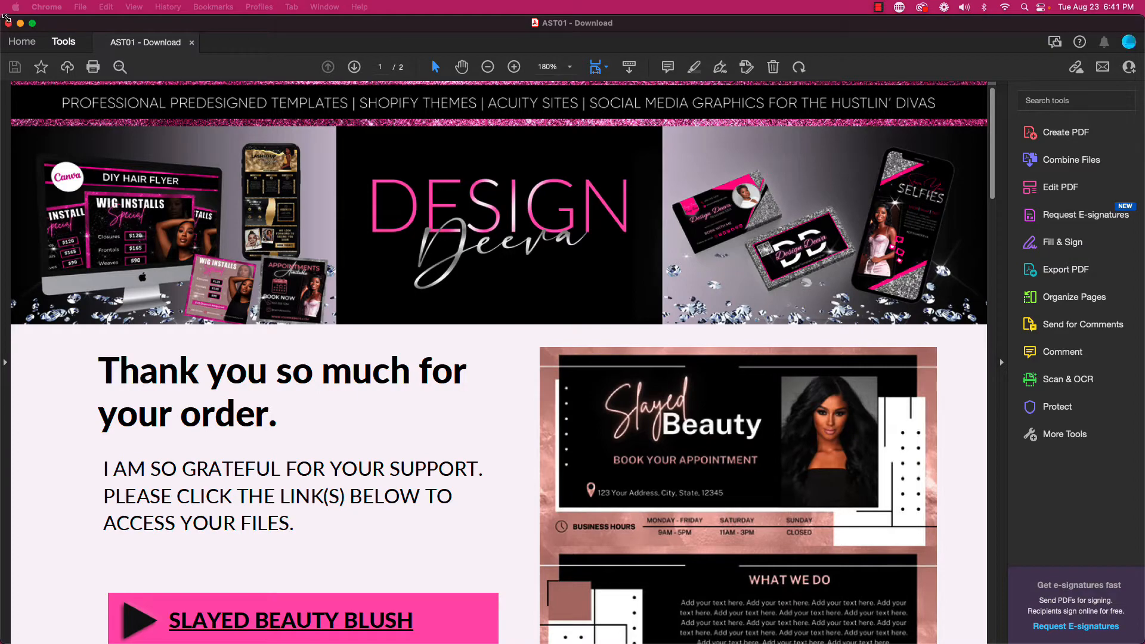
Move the Acrobat window aside and open the SLAYED BEAUTY BLUSH template link in Chrome.
left_click(33, 24)
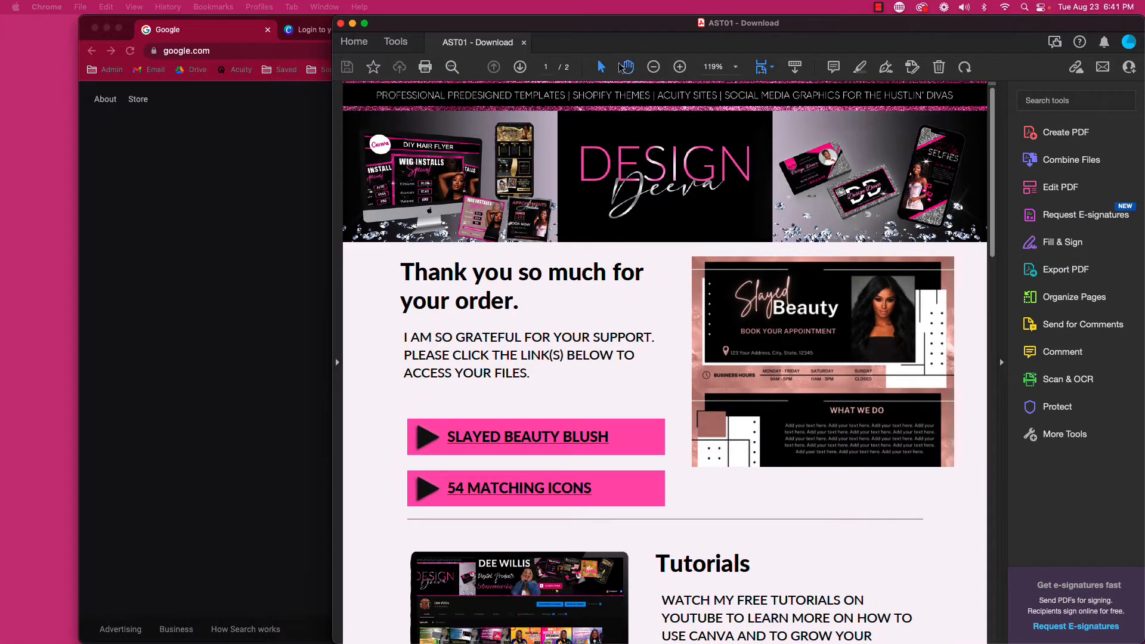
left_click_drag(648, 30, 436, 31)
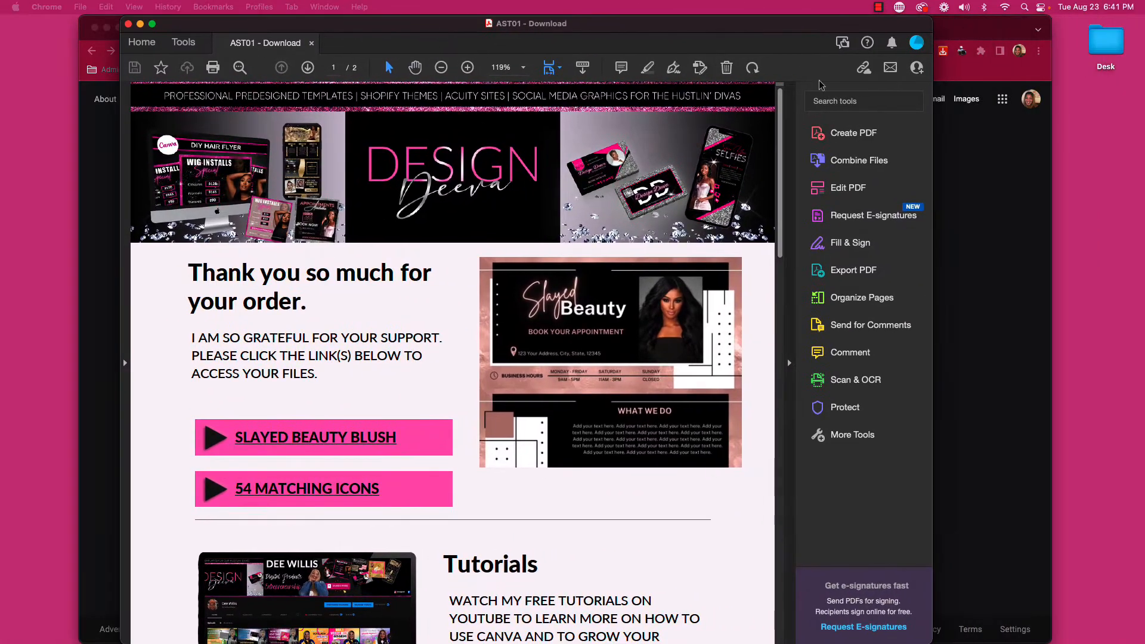
left_click_drag(931, 100, 683, 129)
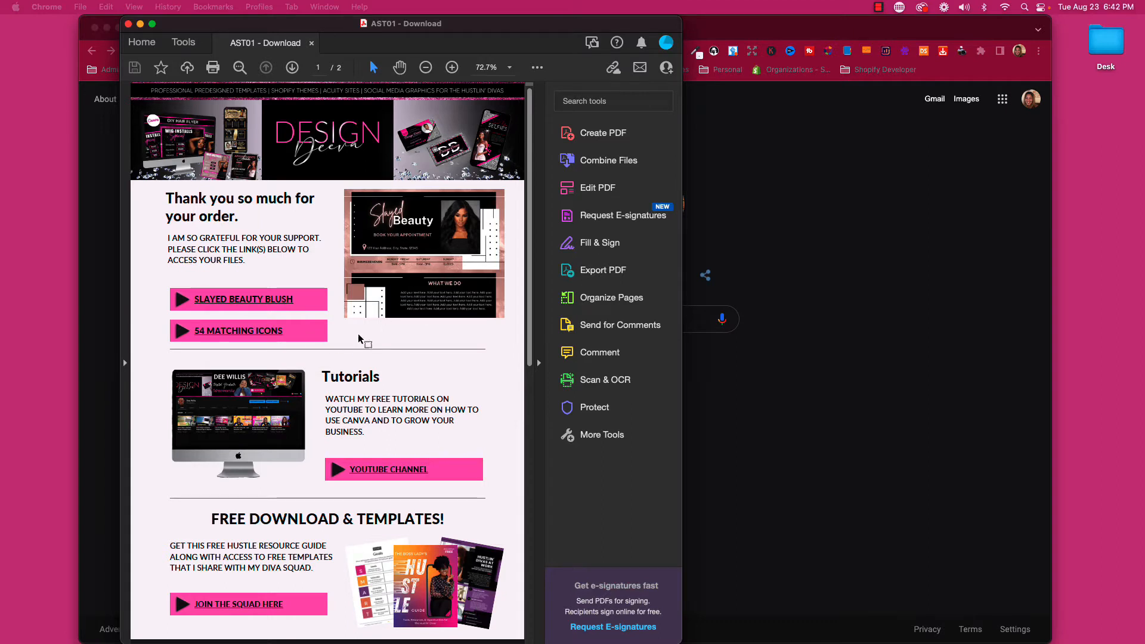
left_click(234, 304)
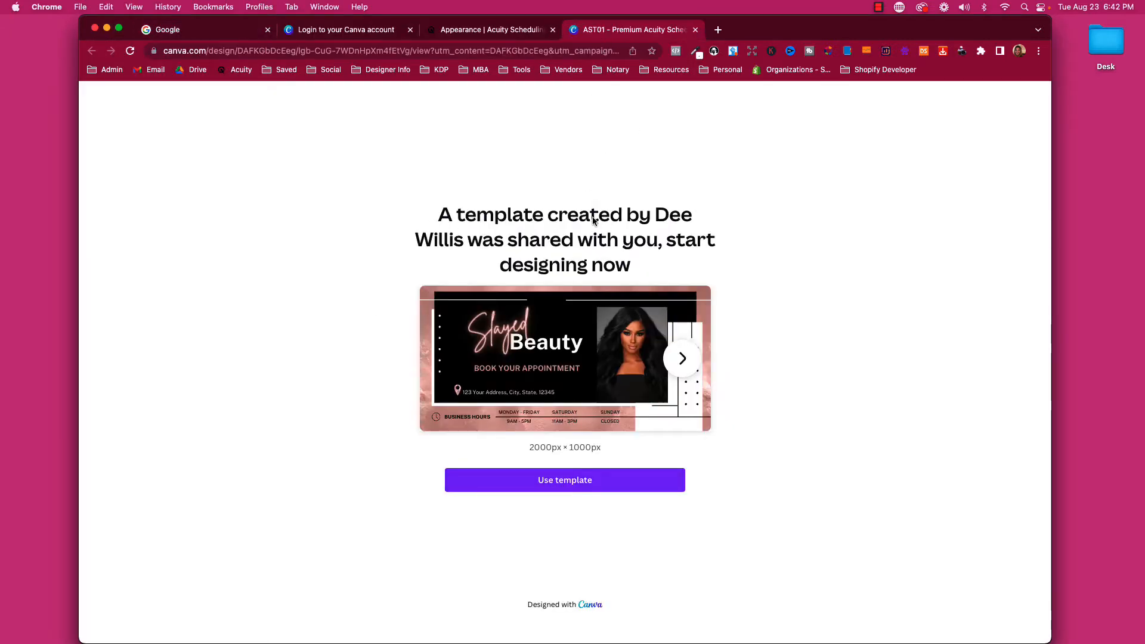
Use the Slayed Beauty template, signing in to Canva with the Google account.
left_click(568, 484)
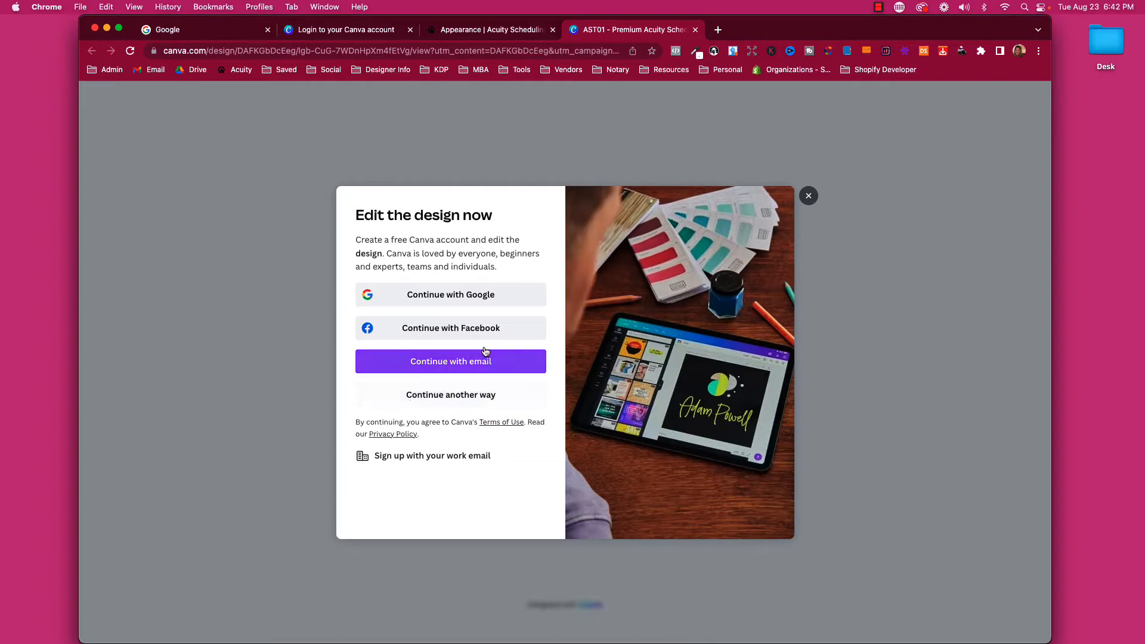
left_click(465, 295)
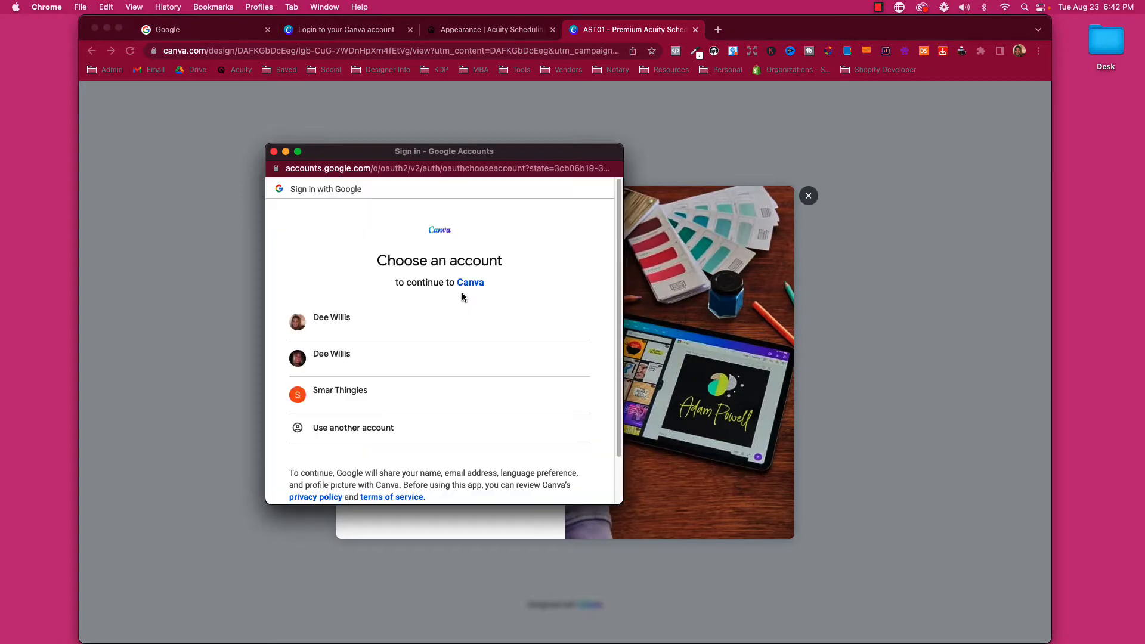
left_click(357, 365)
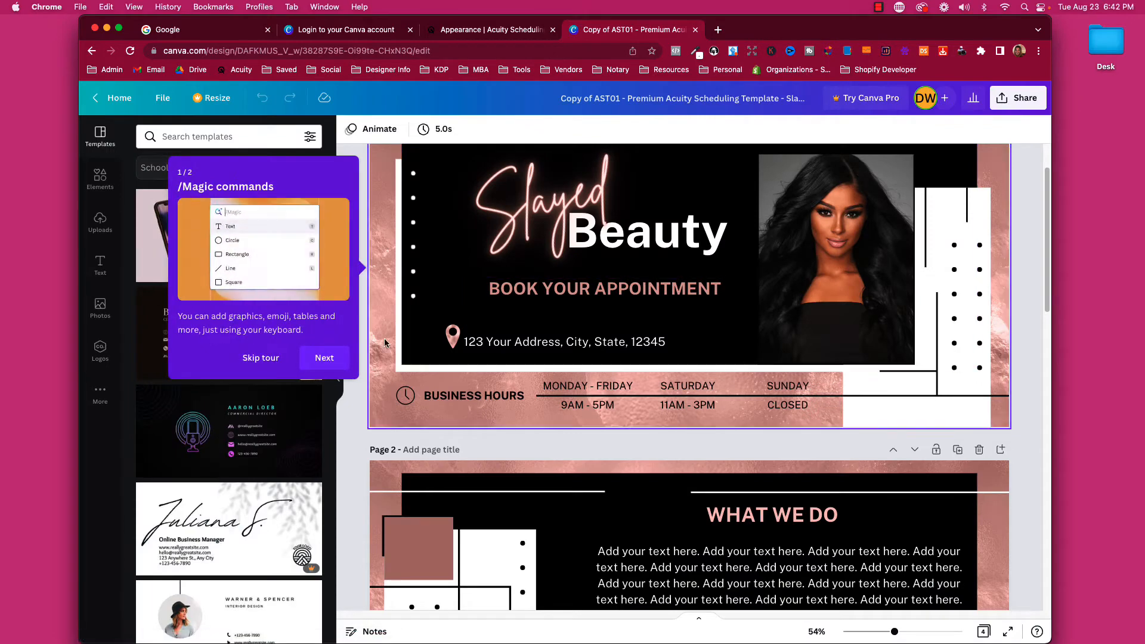
Skip the intro tour, hide the Templates panel and scroll to the What We Do page.
left_click(260, 357)
left_click(337, 378)
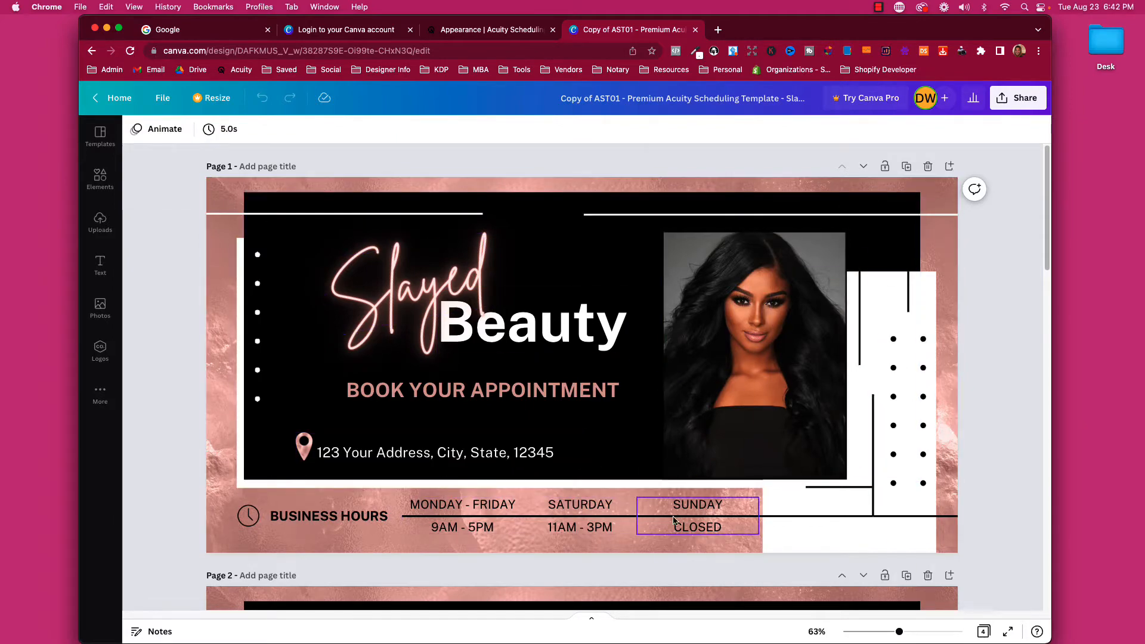
scroll(738, 528, "down", 3)
scroll(355, 307, "down", 4)
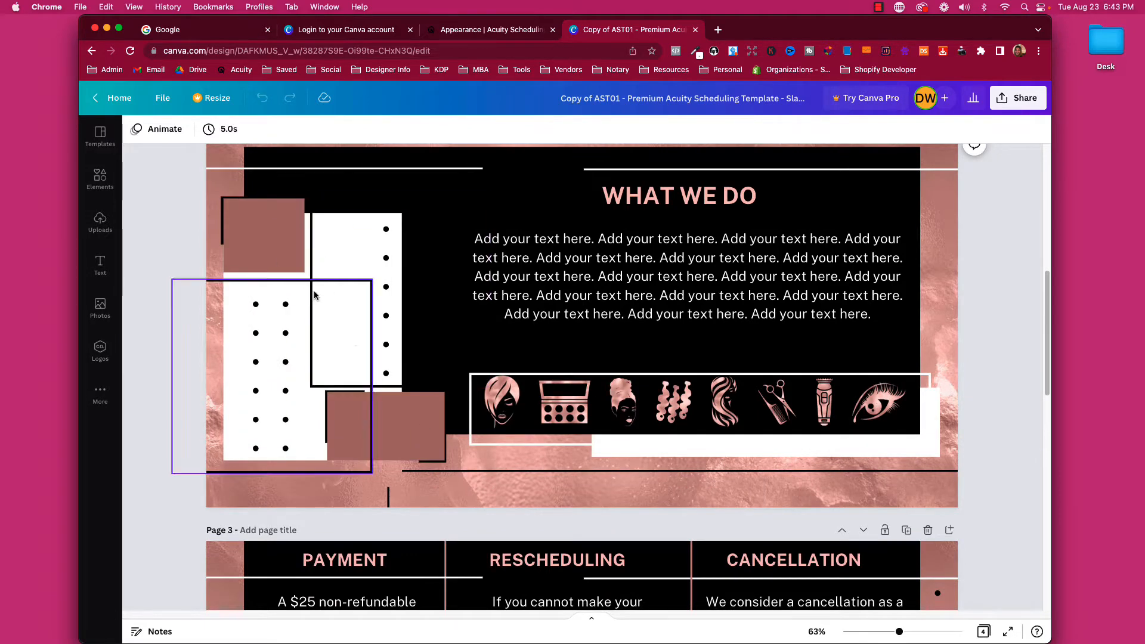
Try hot pink on the mauve square, undo it, and return to Page 1.
left_click(269, 258)
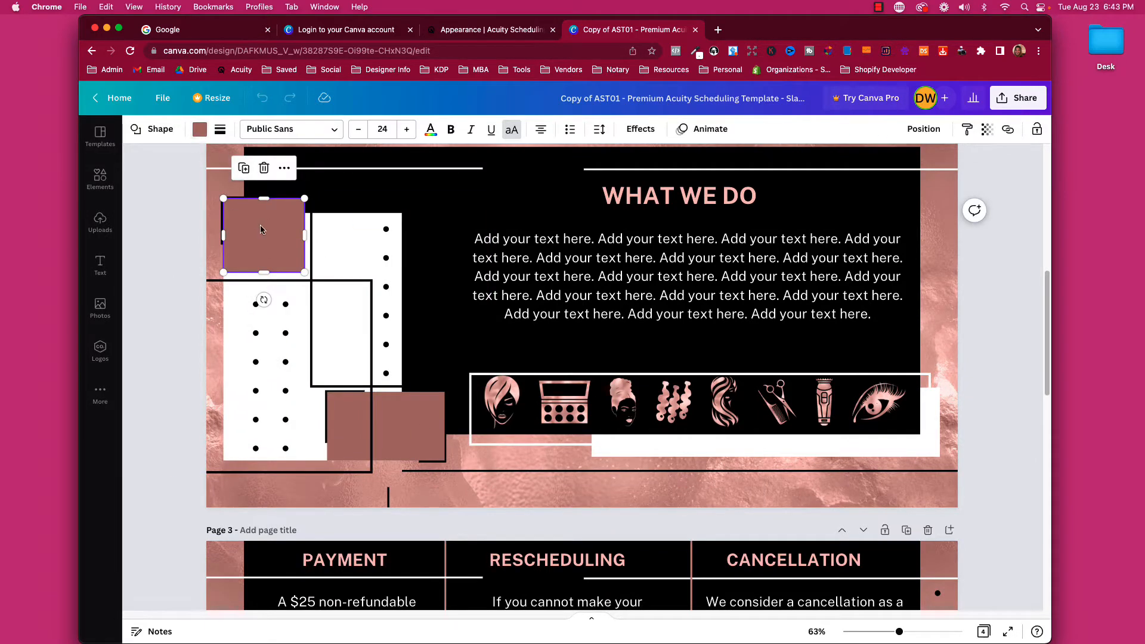
left_click(200, 129)
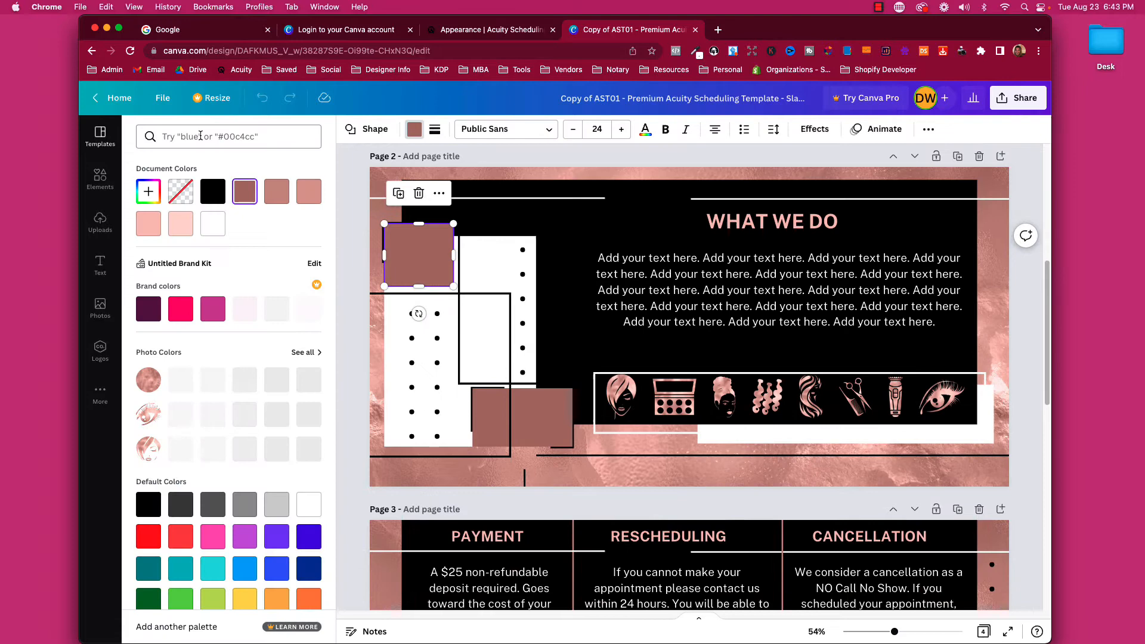
left_click(181, 309)
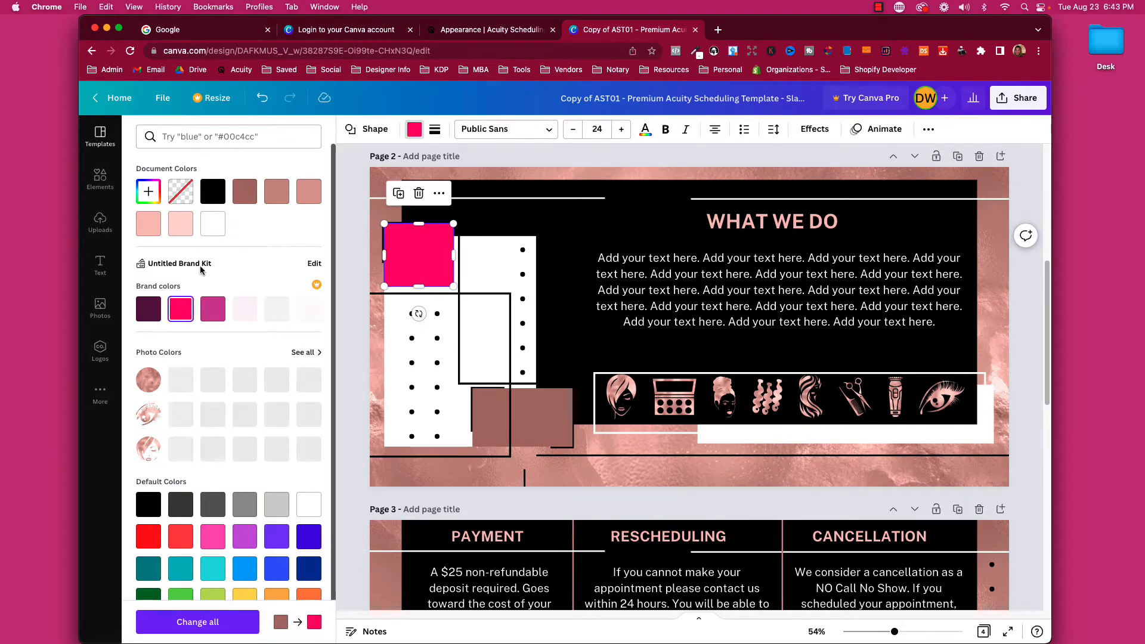
left_click(263, 98)
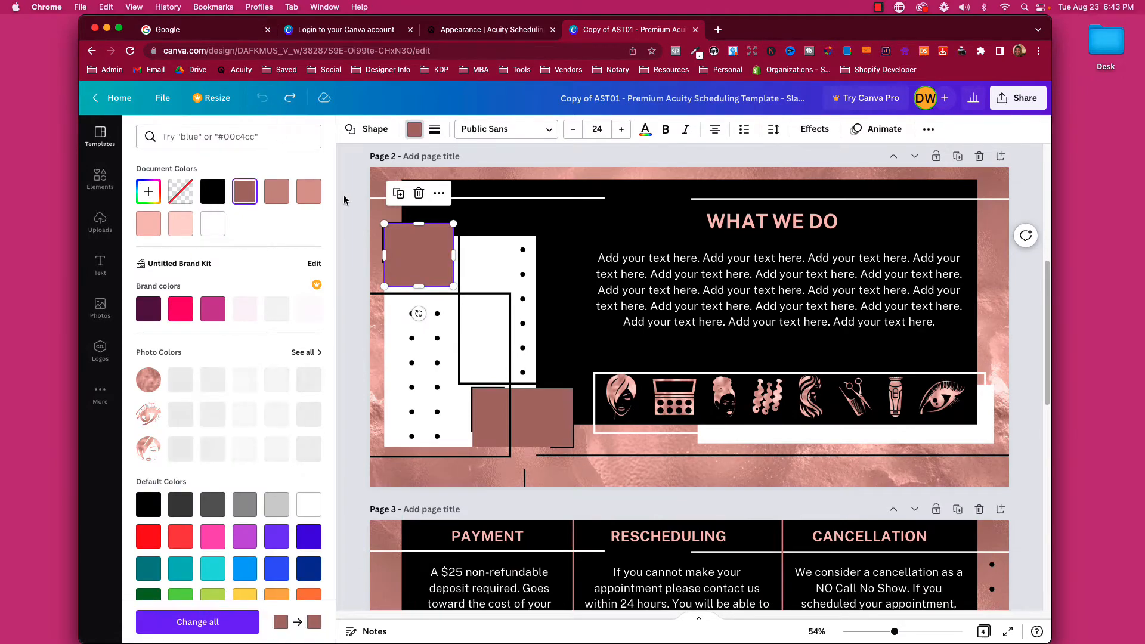
scroll(184, 337, "up", 10)
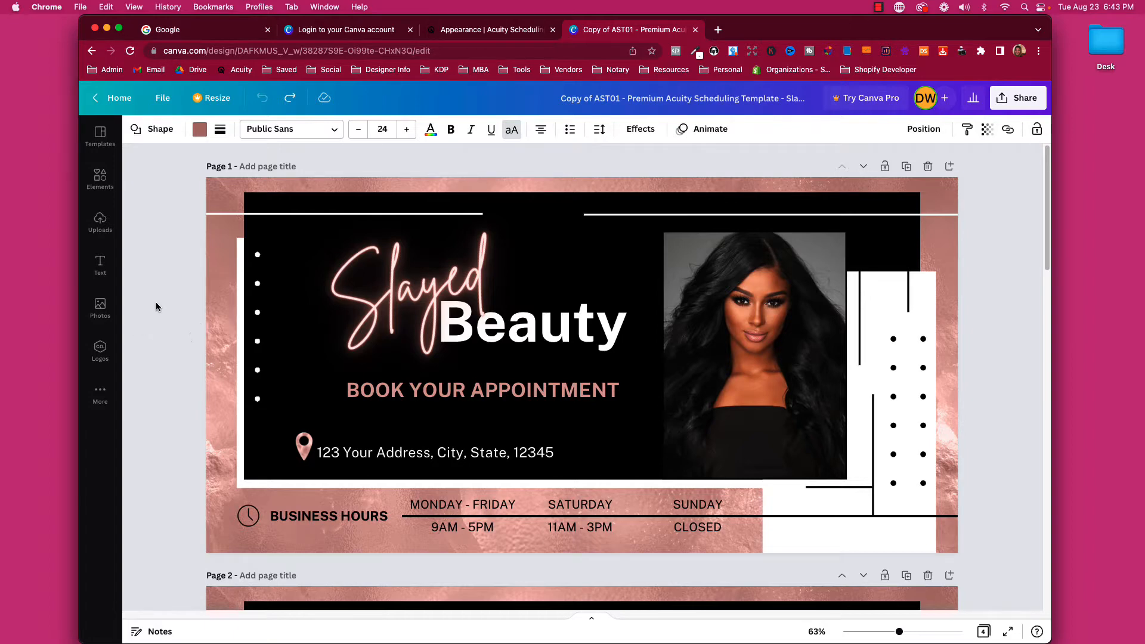
From Home, make a copy of the AST01 design in Recent designs, then reopen the original.
left_click(126, 100)
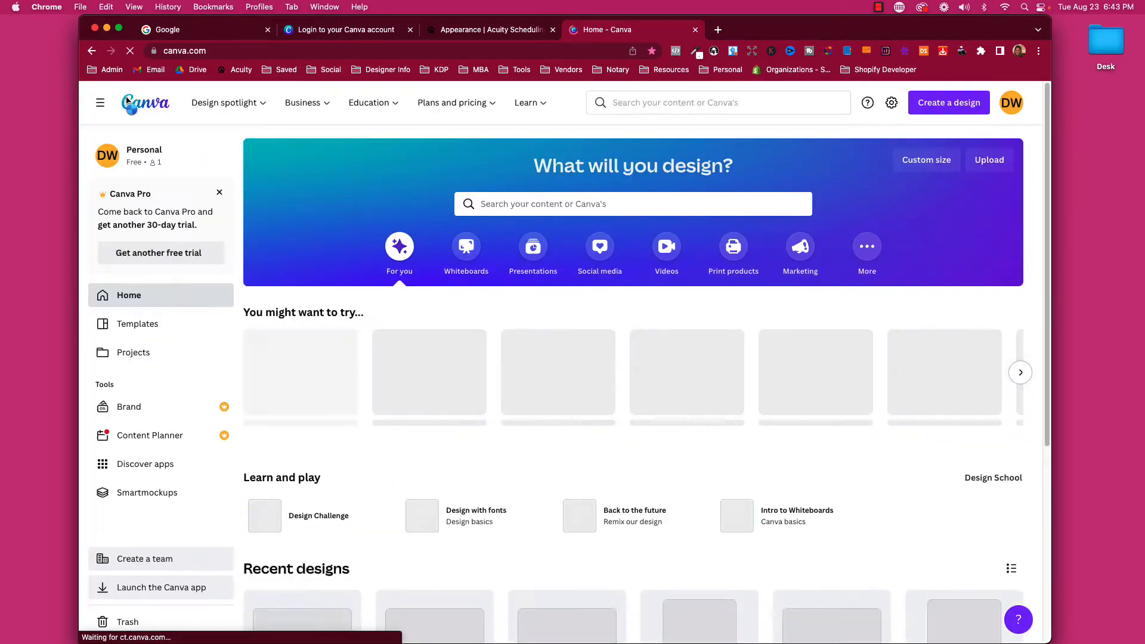
scroll(470, 372, "down", 5)
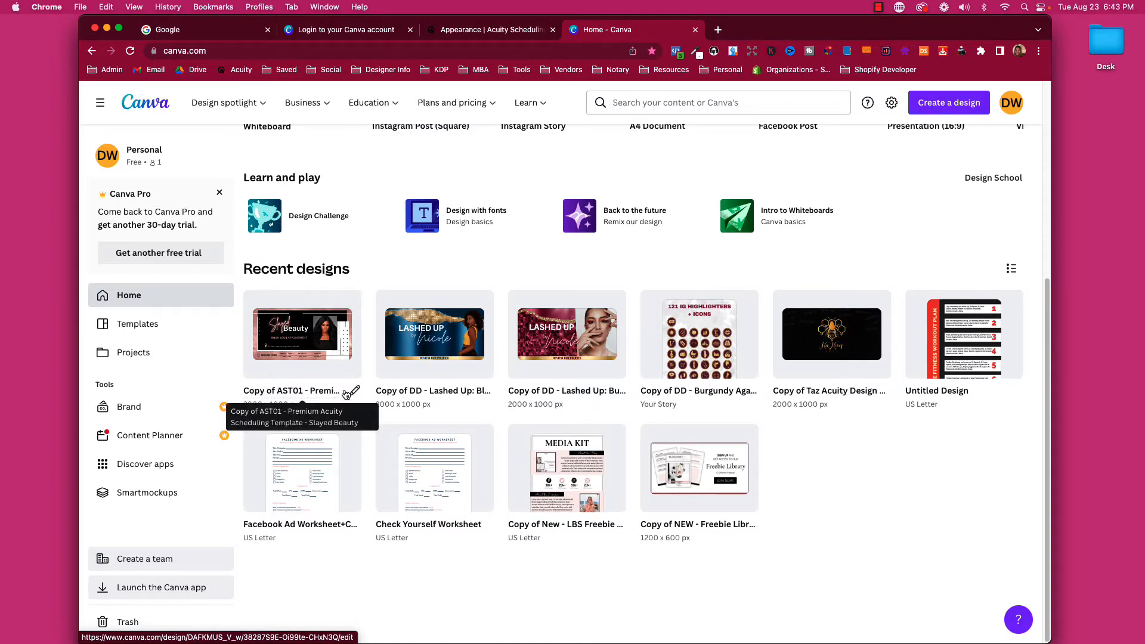
left_click(346, 307)
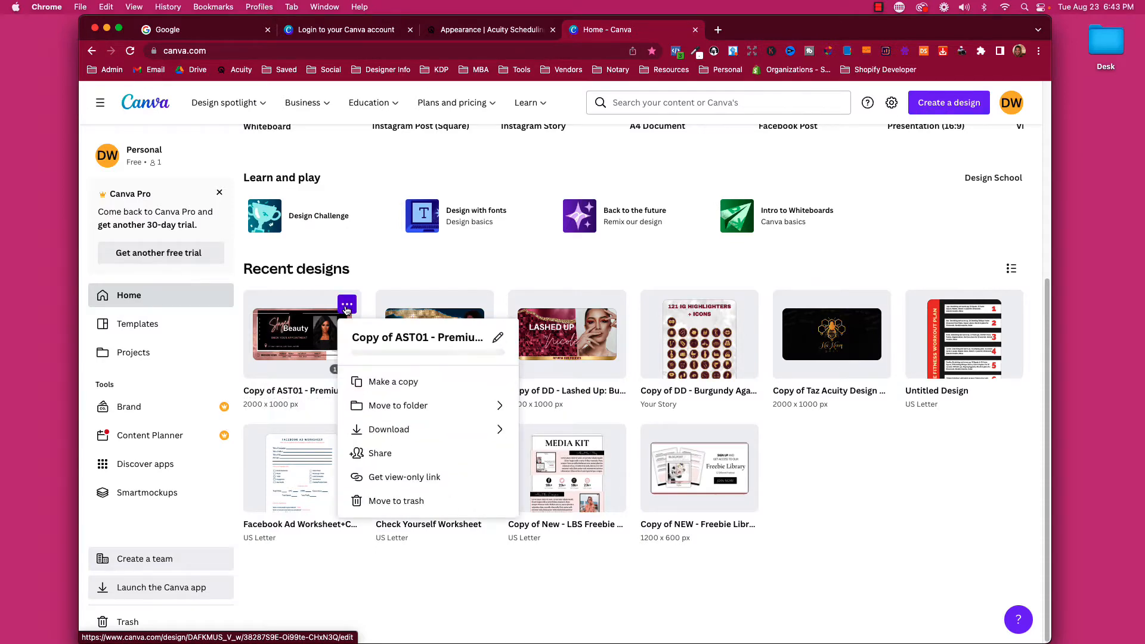
left_click(393, 382)
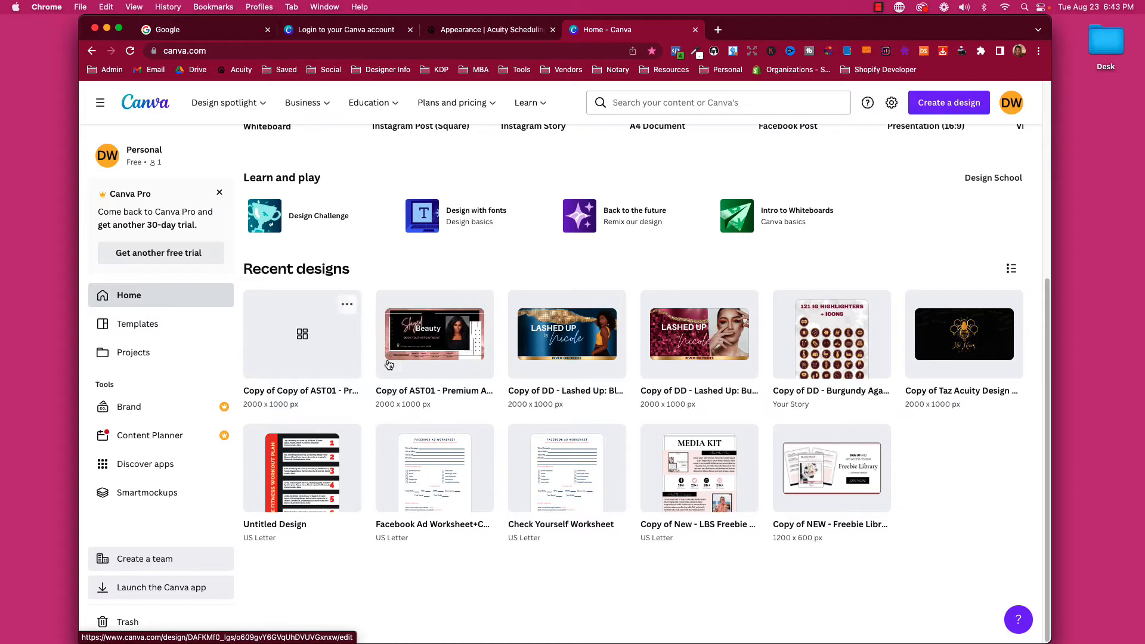
left_click(431, 341)
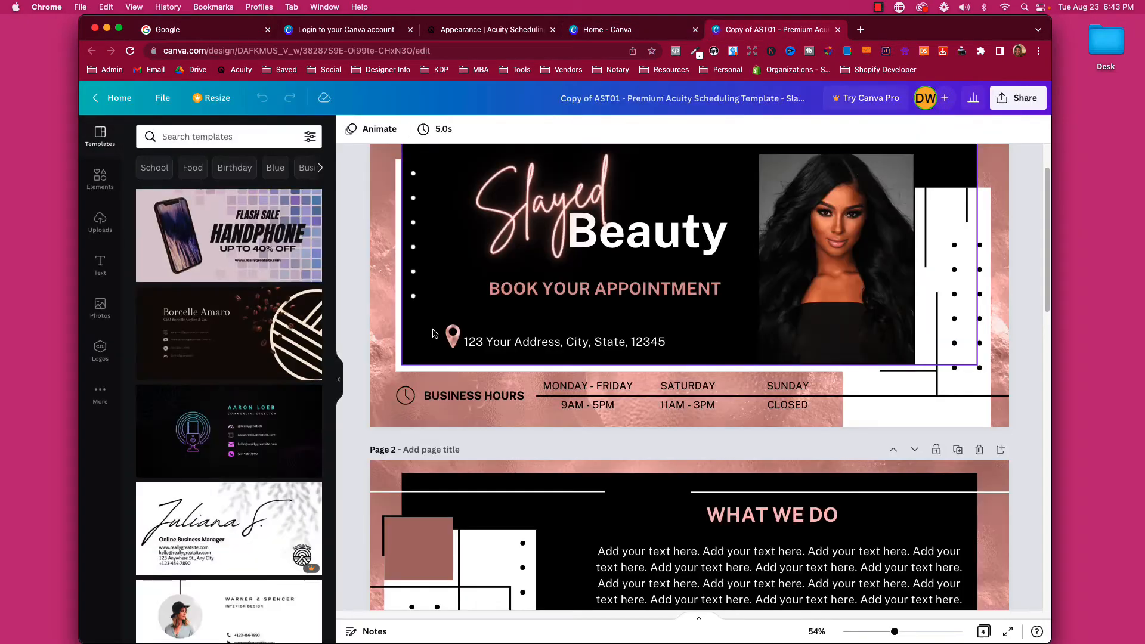
Replace the script 'Slayed' headline text with 'Beauty'.
left_click(341, 380)
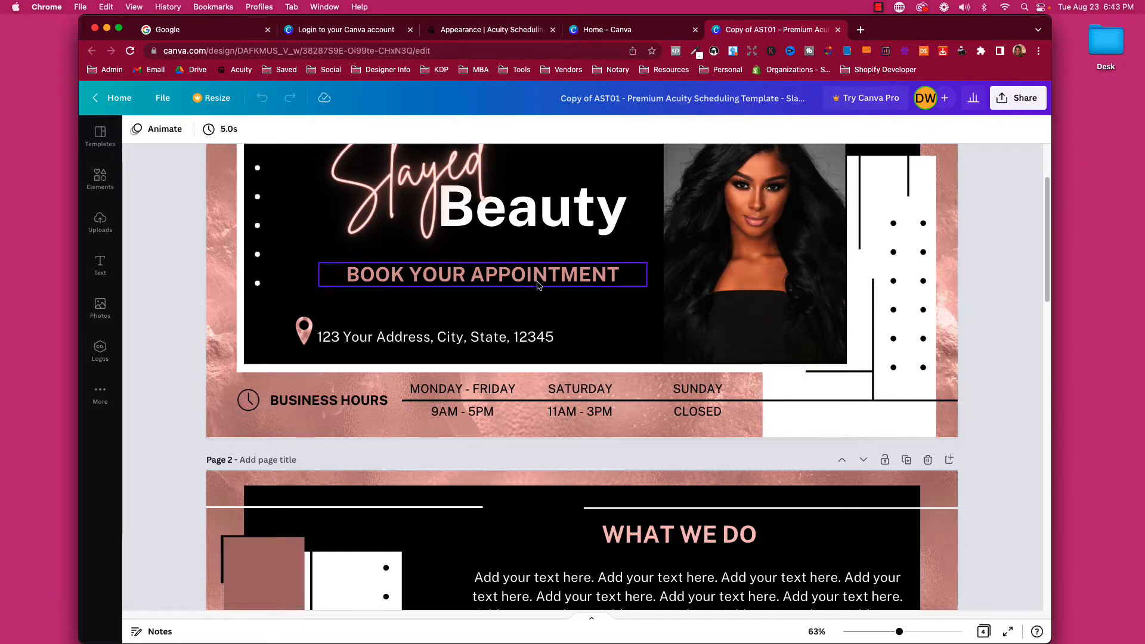
scroll(536, 285, "up", 2)
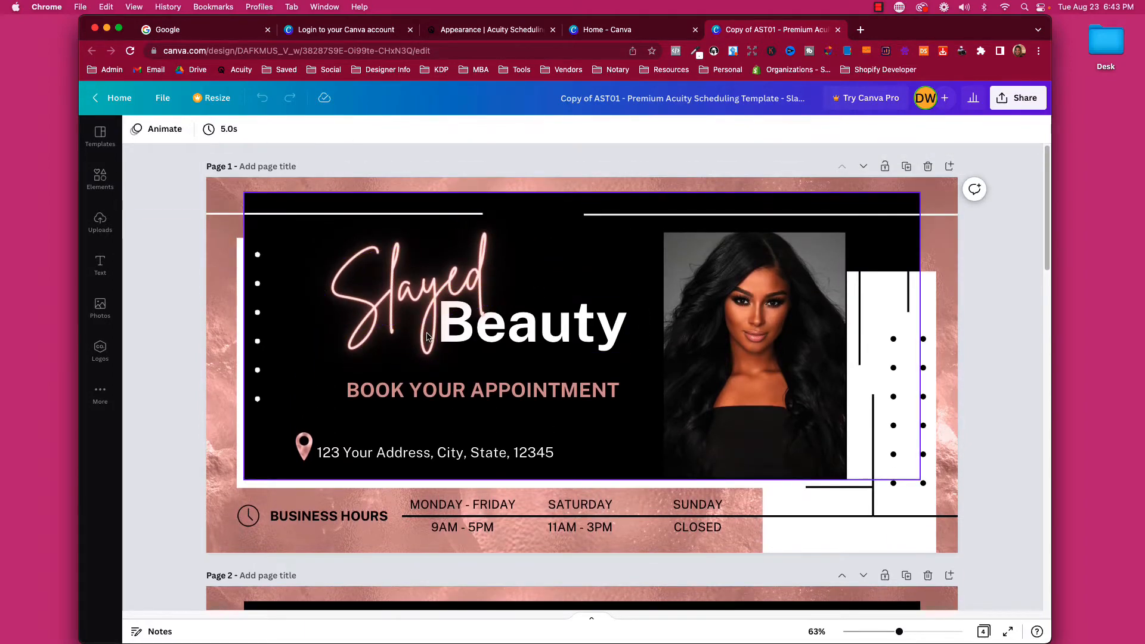
left_click(447, 287)
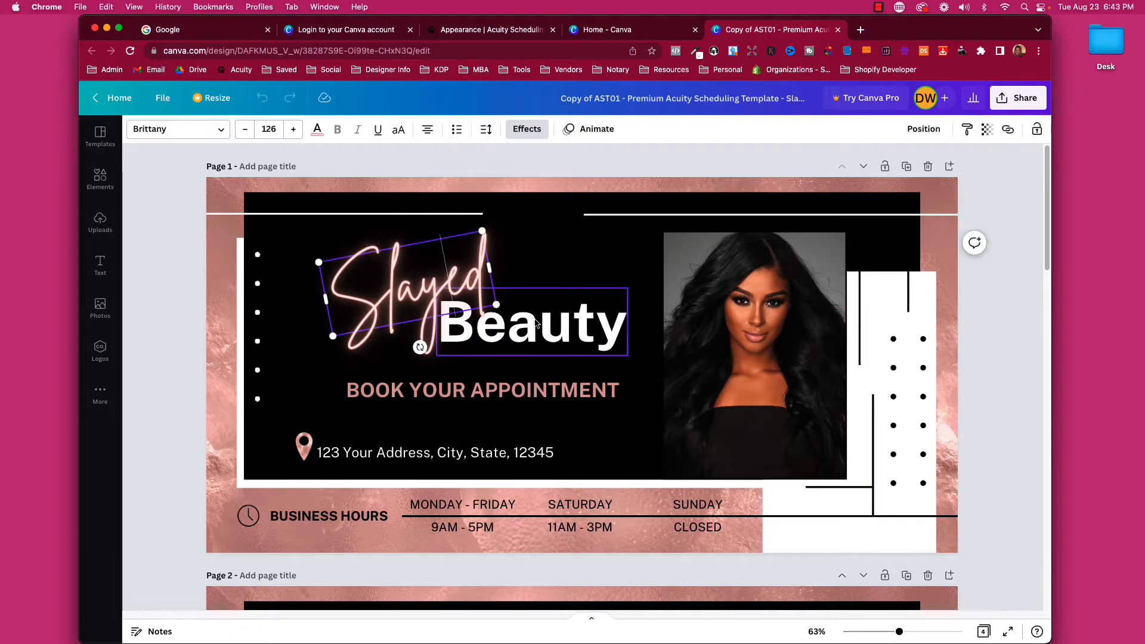
left_click(480, 314)
left_click(417, 291)
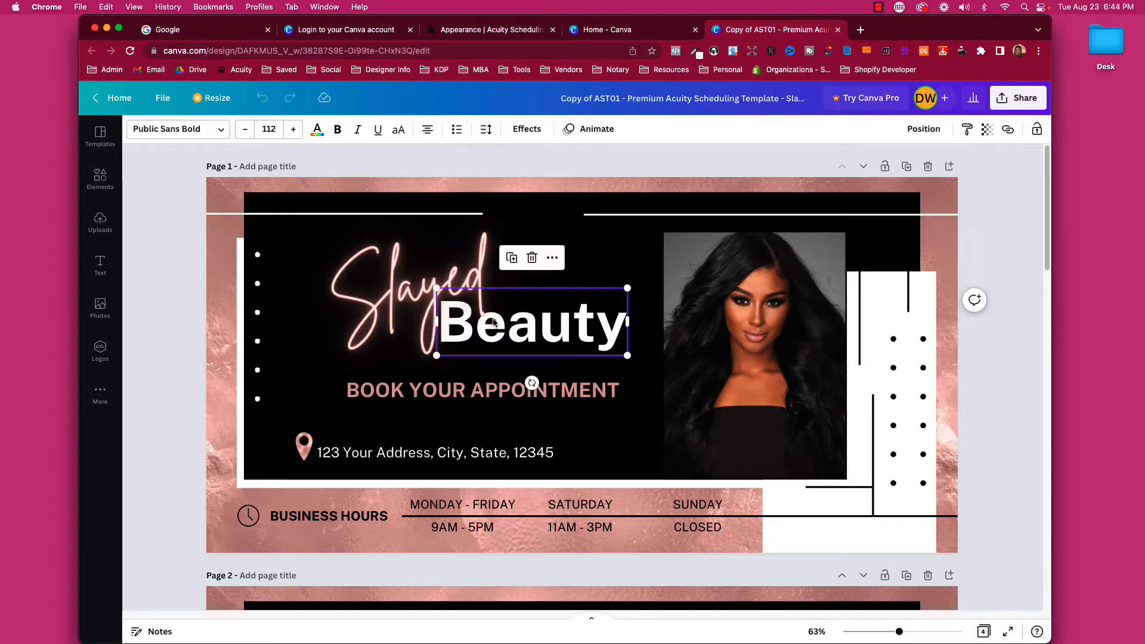
left_click(390, 297)
double_click(391, 296)
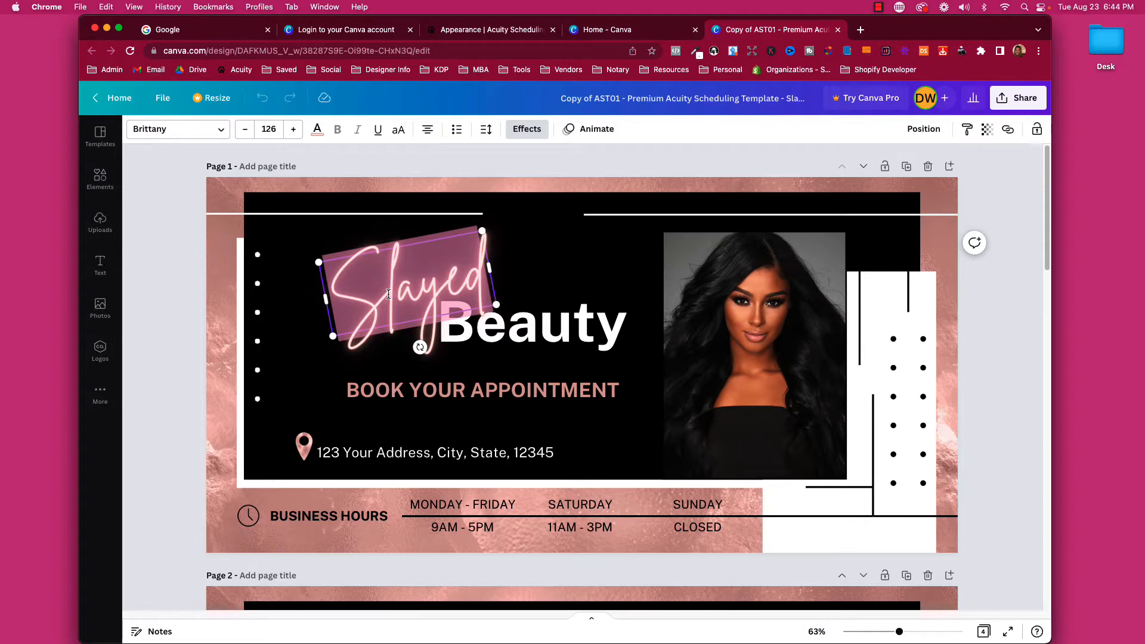
type("Beauty")
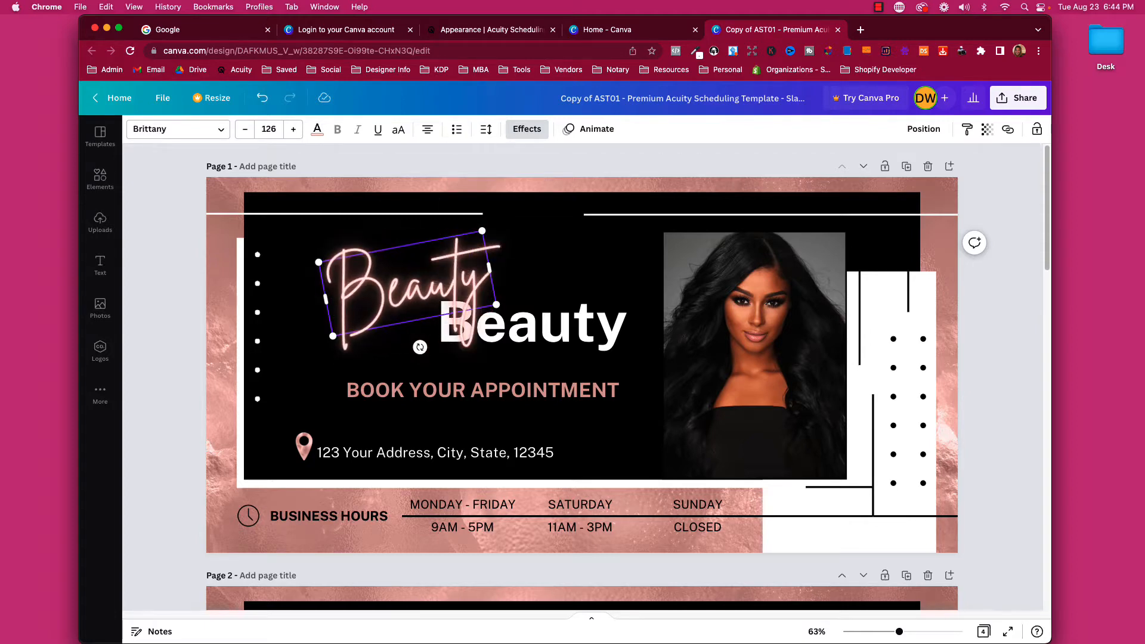
Change the bold 'Beauty' text to 'Queen' and select the booking tagline for retyping.
left_click(482, 335)
double_click(482, 335)
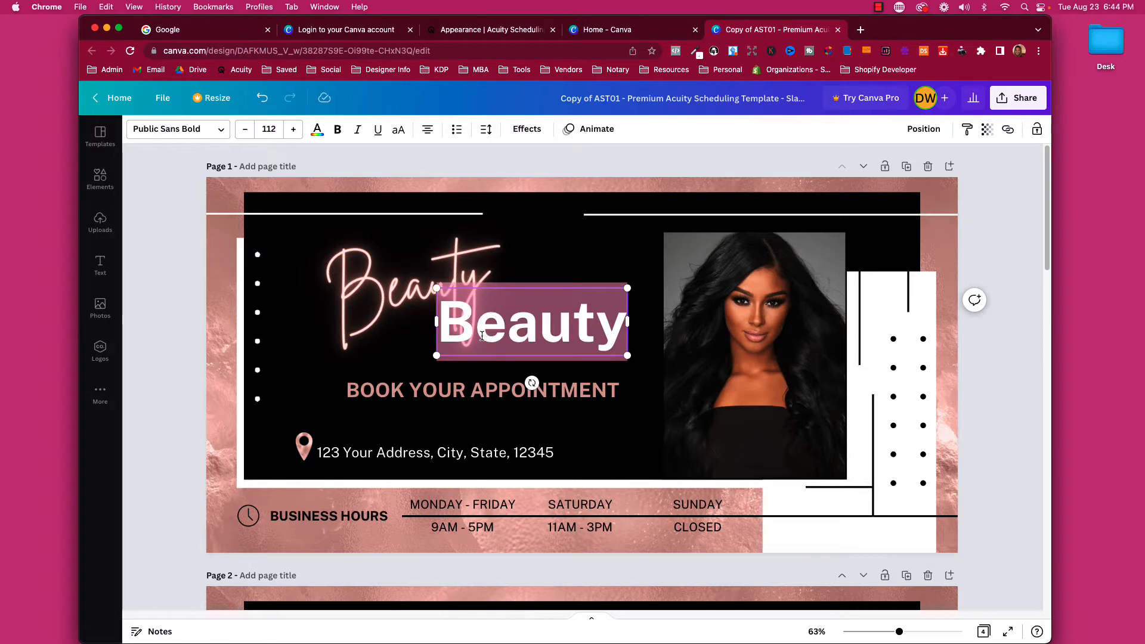
type("Queen")
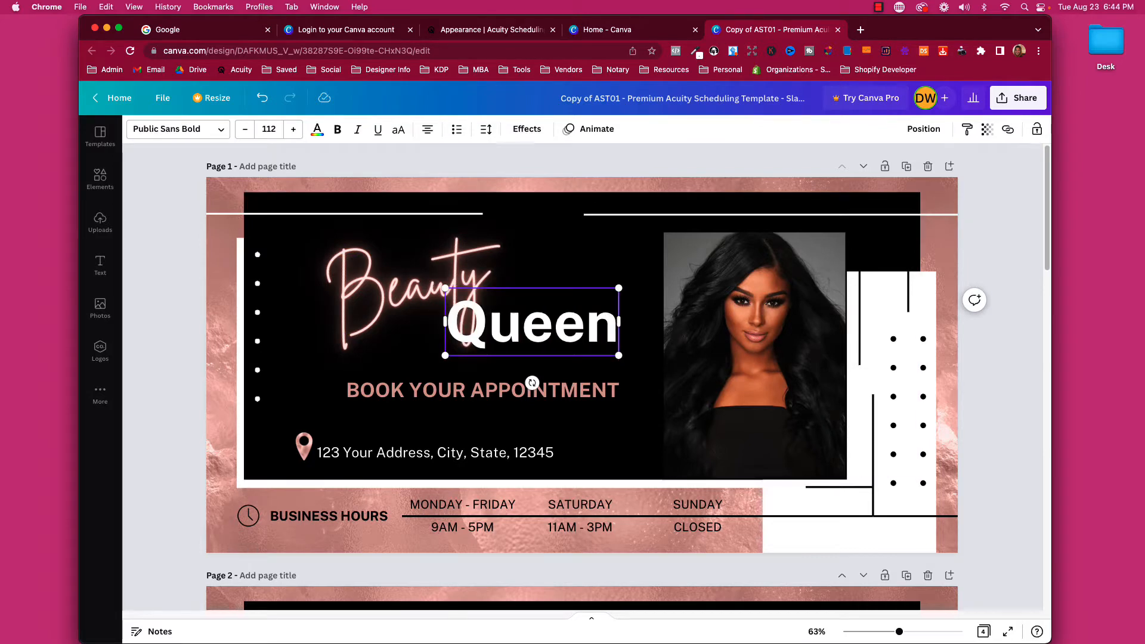
key("BackSpace")
key("BackSpace")
key("BackSpace")
key("BackSpace")
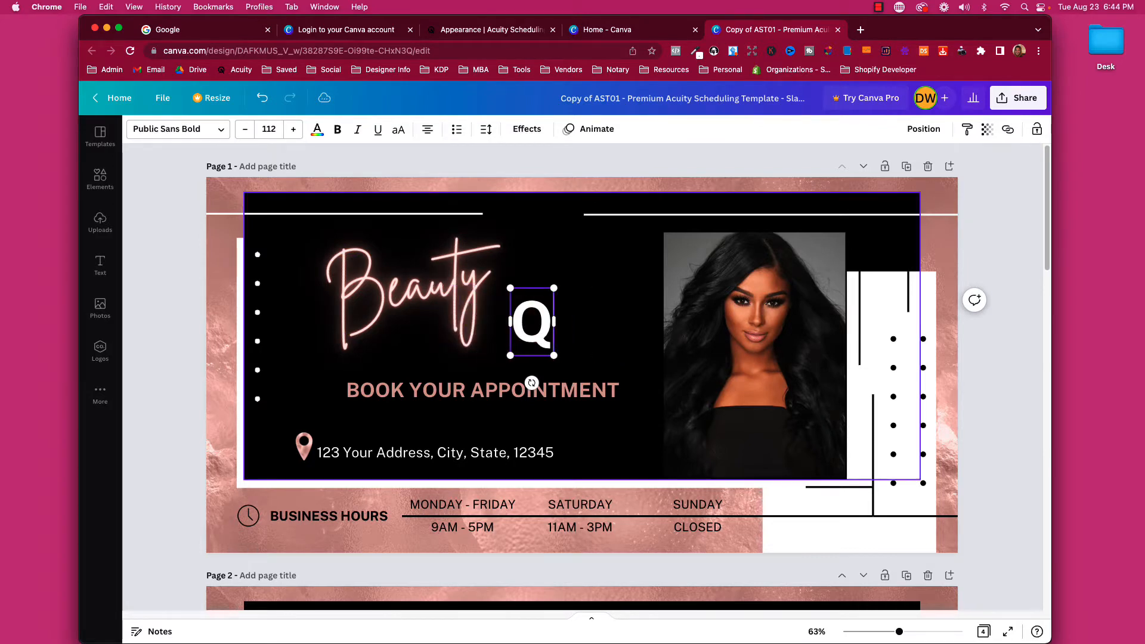
type("UEEN")
key("BackSpace")
key("BackSpace")
key("BackSpace")
key("BackSpace")
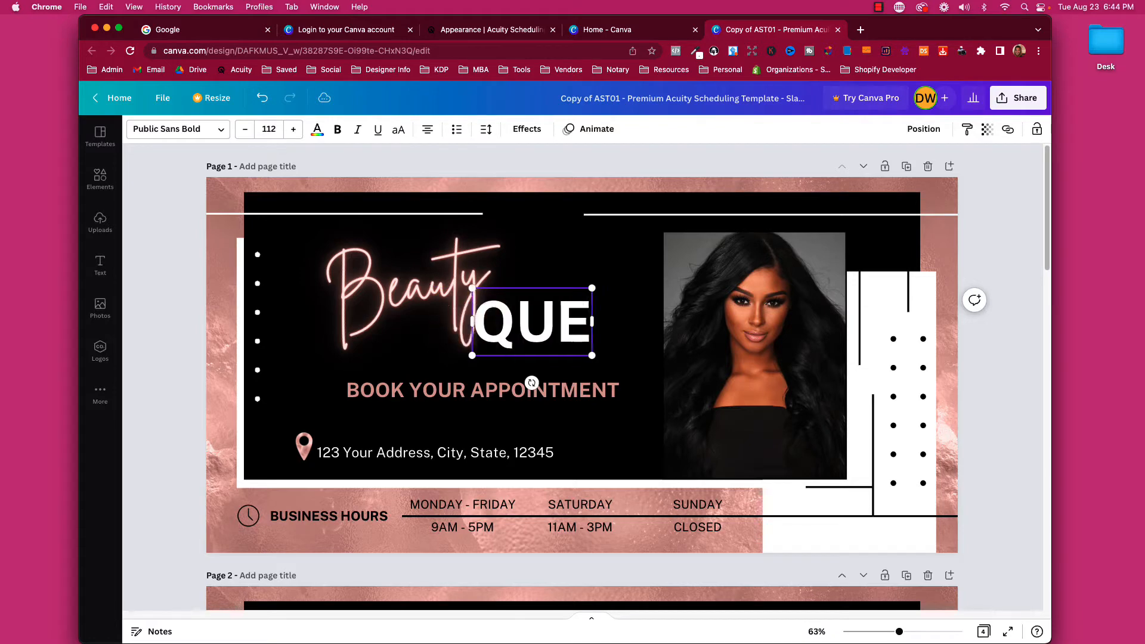
type("ueen")
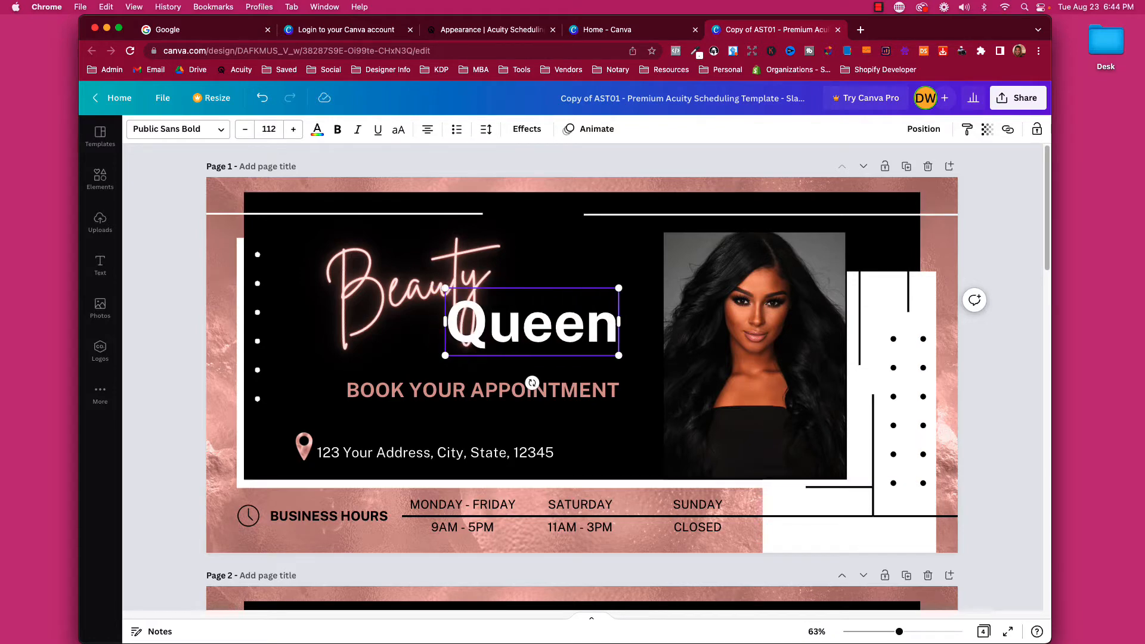
left_click(434, 391)
left_click(434, 391)
Retype the tagline as 'WELCOME TO MY SITE' and nudge the address line into place.
type("WE")
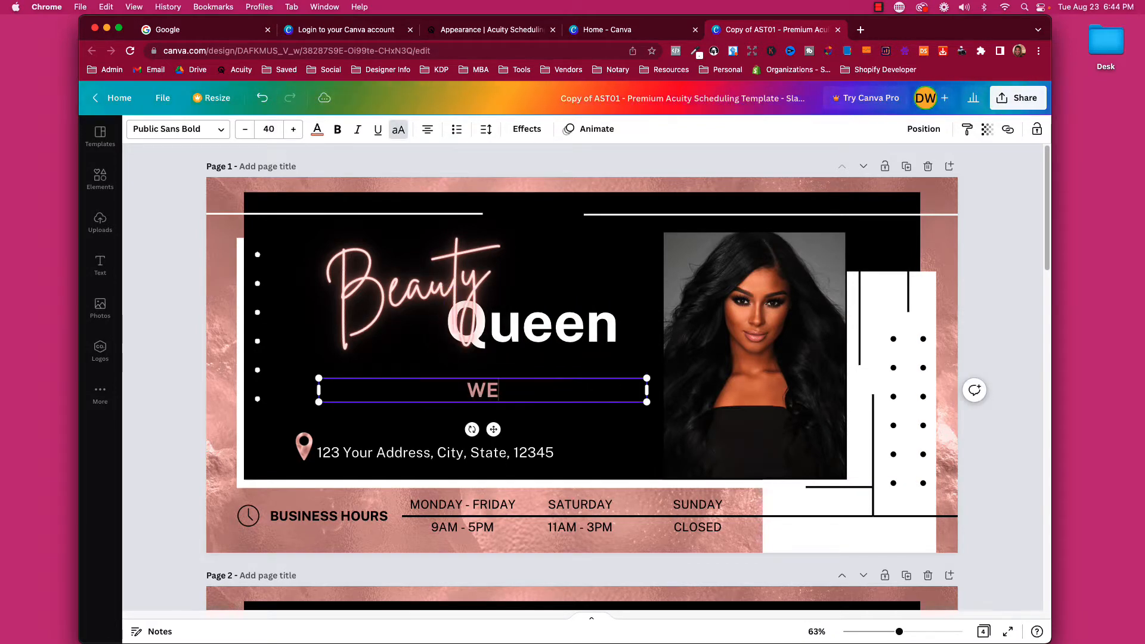
type("LCOME TO MY SITE")
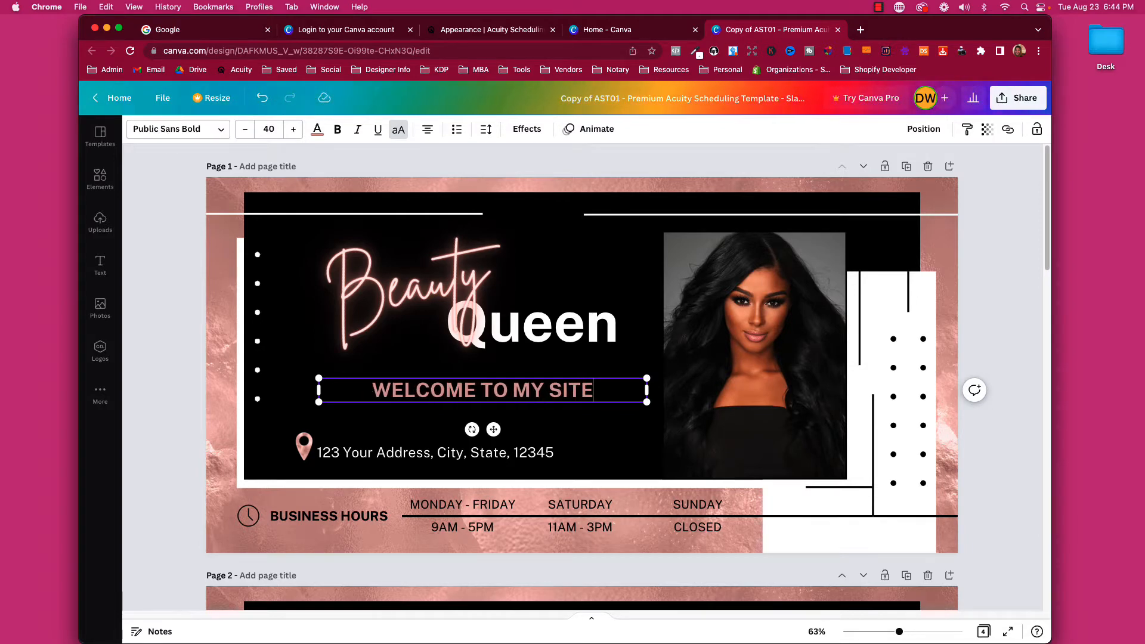
left_click(378, 428)
left_click(382, 453)
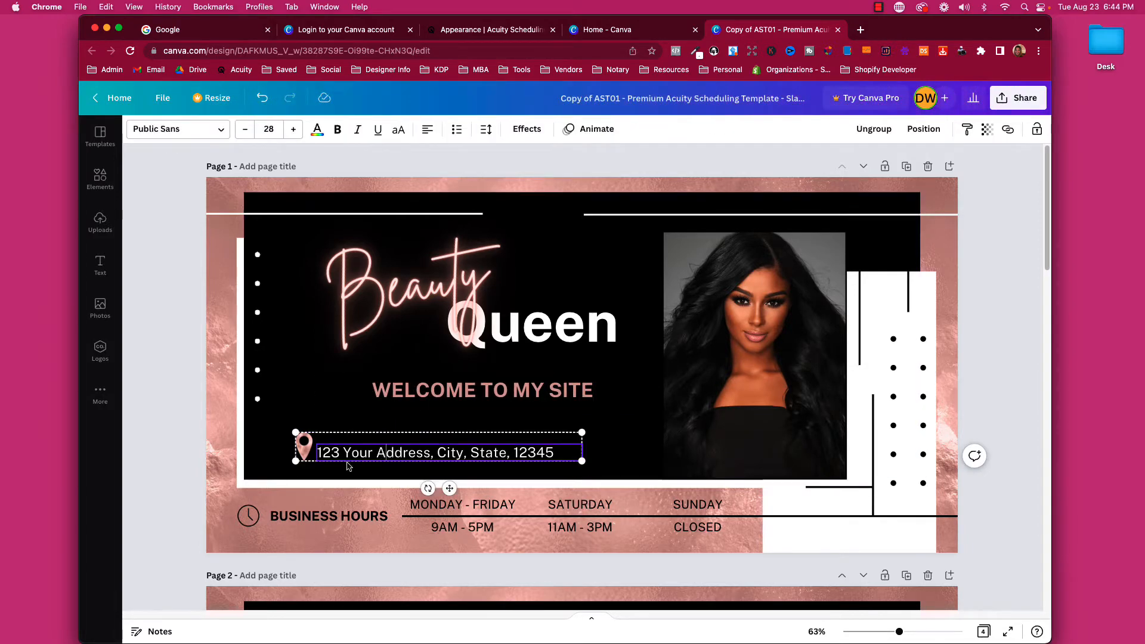
left_click(538, 416)
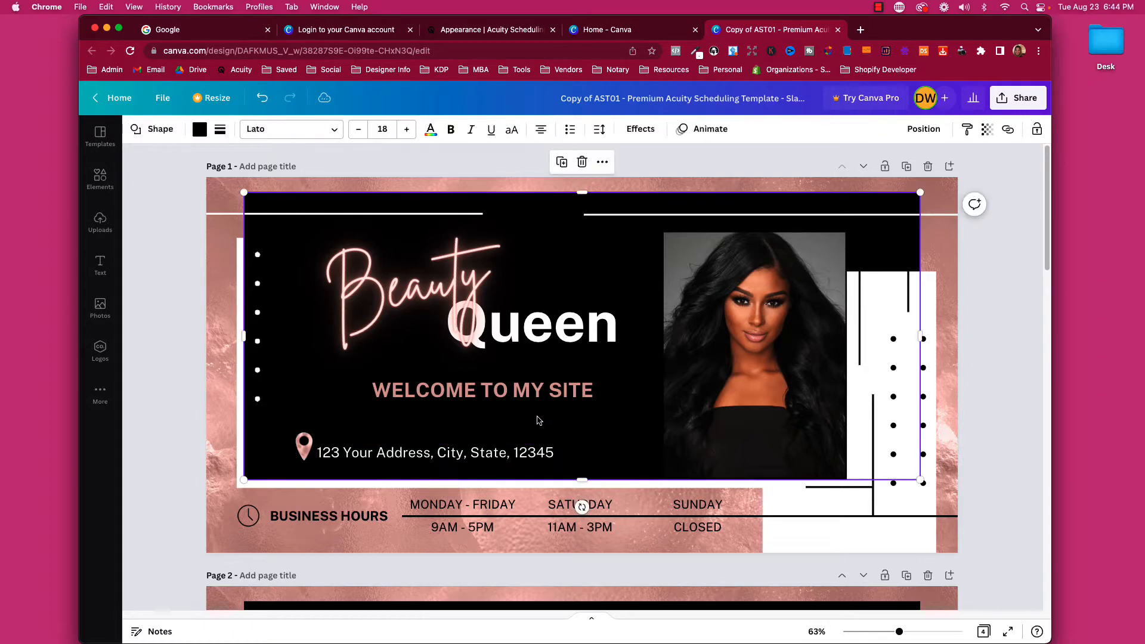
left_click(317, 447)
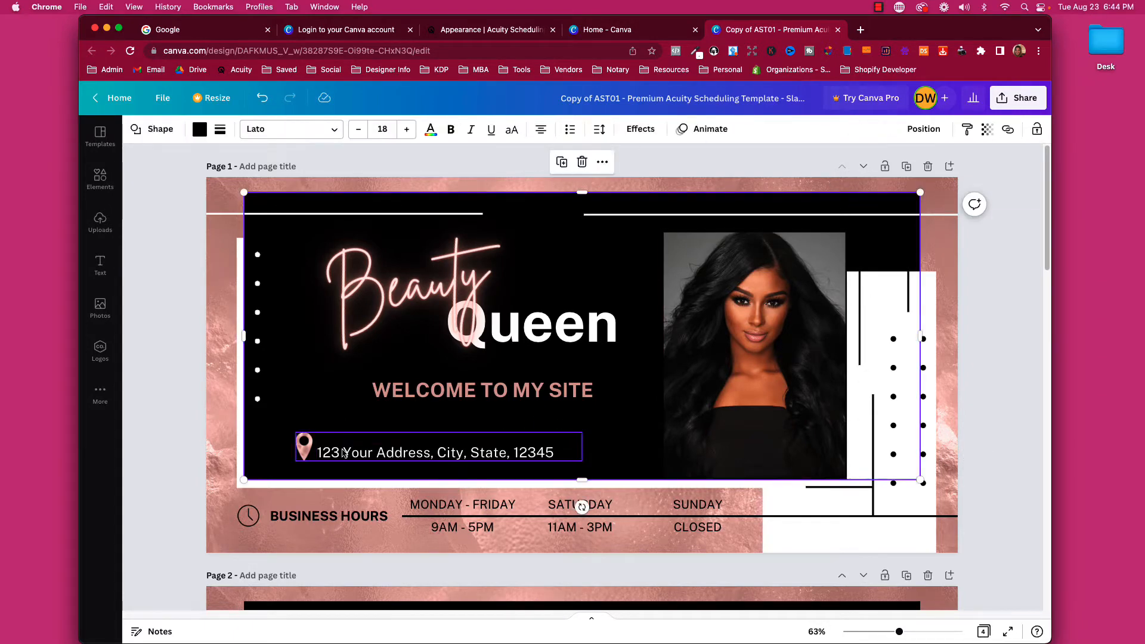
mouse_move(335, 453)
left_mouse_down()
mouse_move(348, 448)
mouse_move(297, 448)
mouse_move(357, 447)
mouse_move(335, 456)
left_mouse_up()
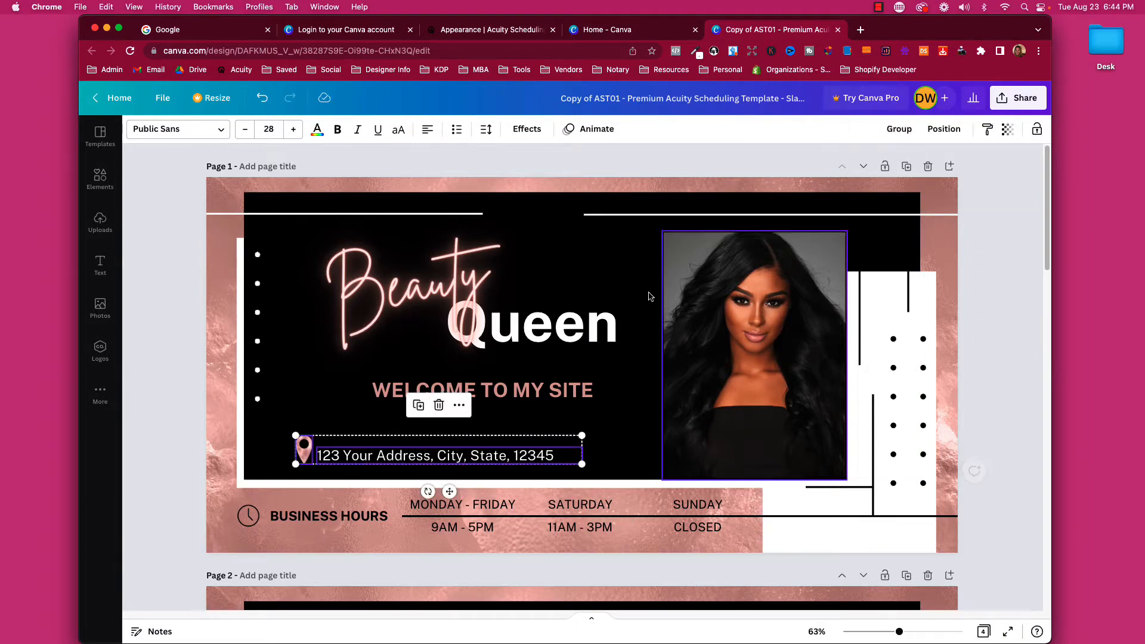
left_click(572, 438)
mouse_move(497, 460)
left_mouse_down()
mouse_move(551, 458)
mouse_move(501, 452)
left_mouse_up()
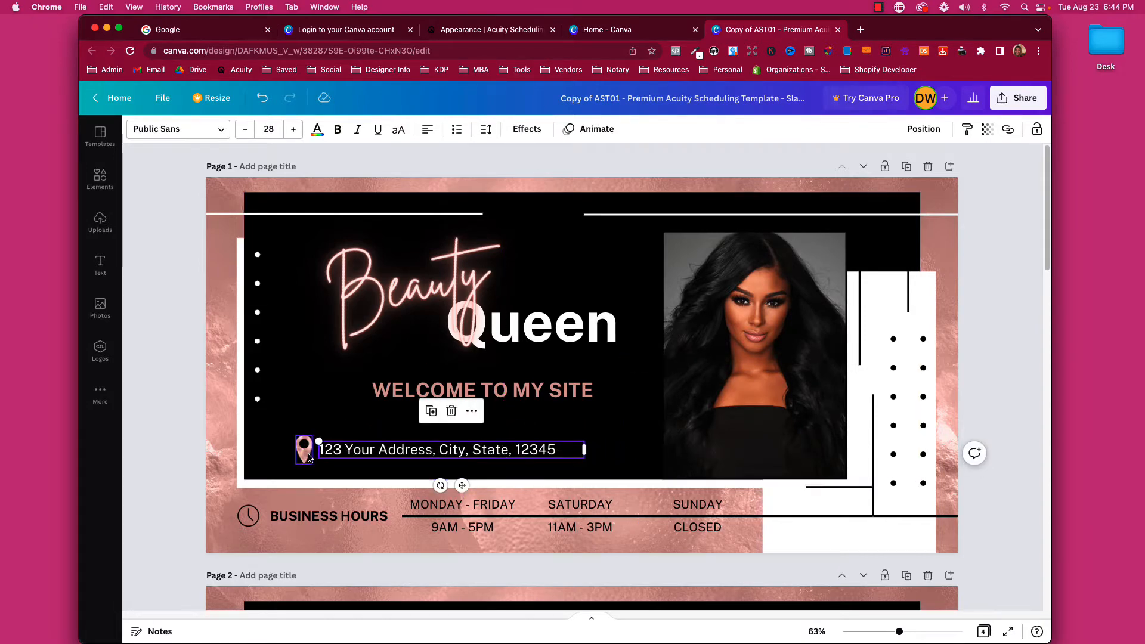
left_click(277, 450)
Group the location pin with the address text.
left_click(301, 448)
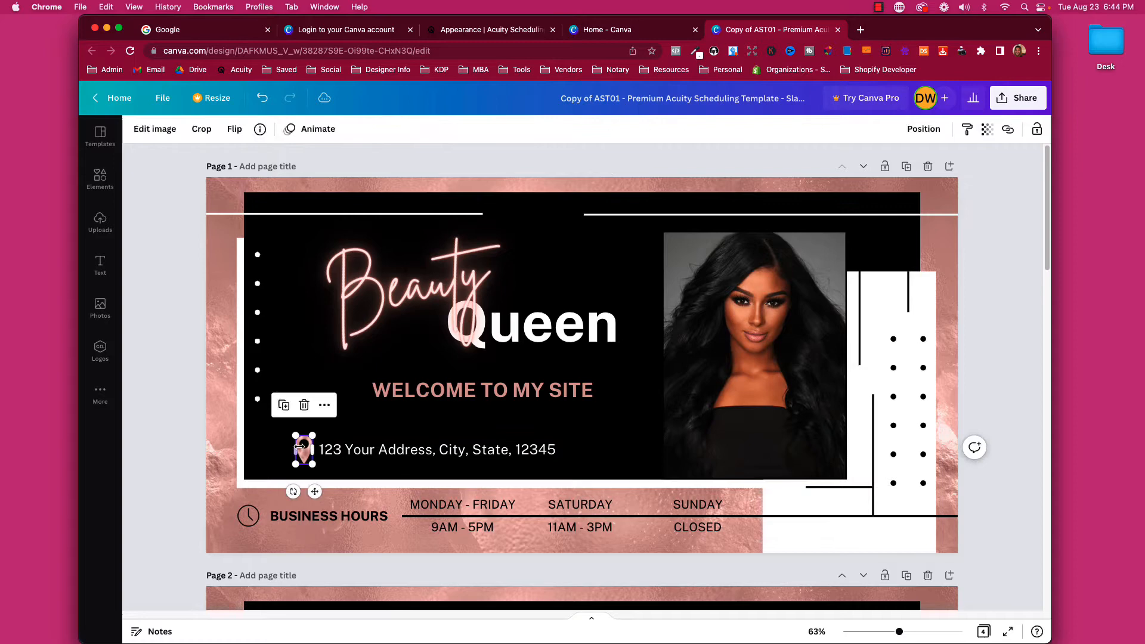
left_click(394, 454, "shift")
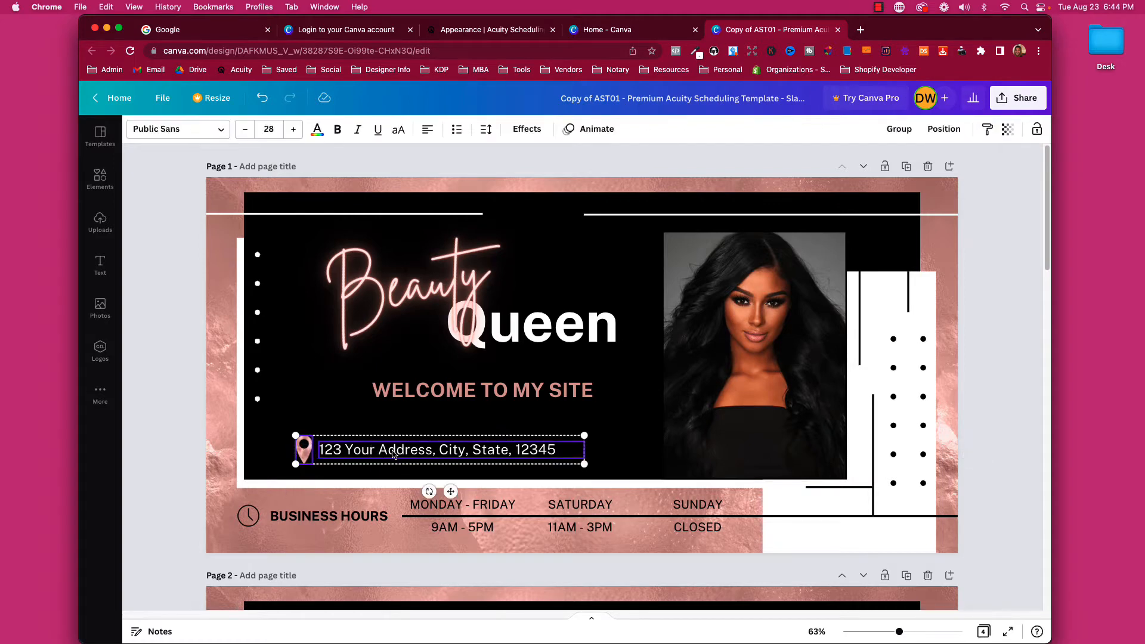
left_click(899, 128)
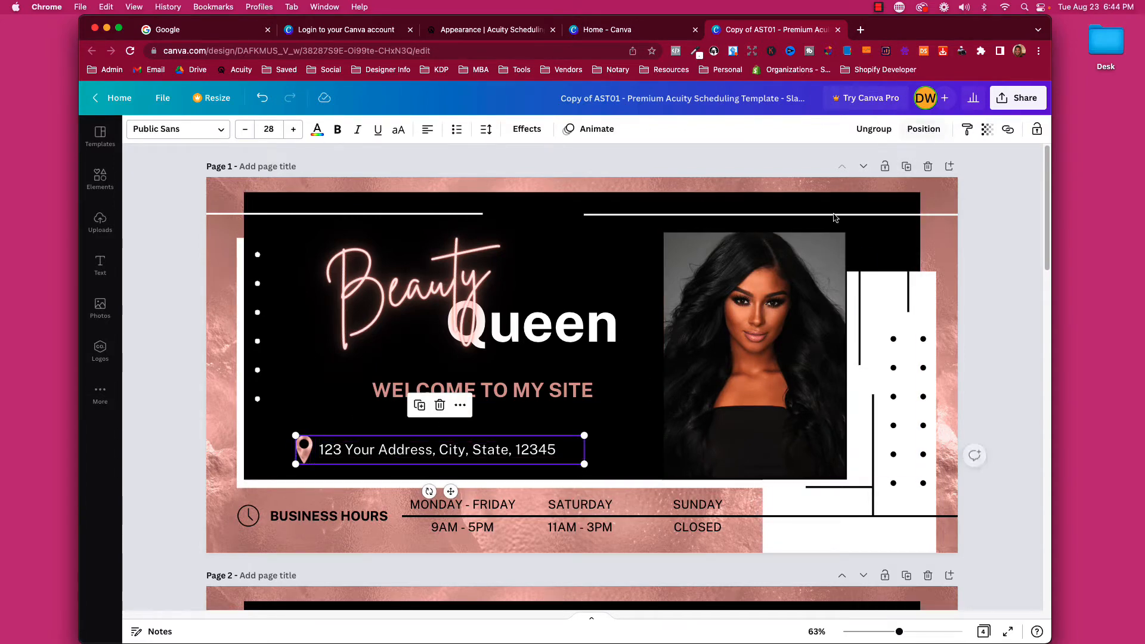
mouse_move(448, 452)
left_mouse_down()
mouse_move(511, 451)
mouse_move(442, 453)
left_mouse_up()
Replace the placeholder address with the new street address.
double_click(442, 453)
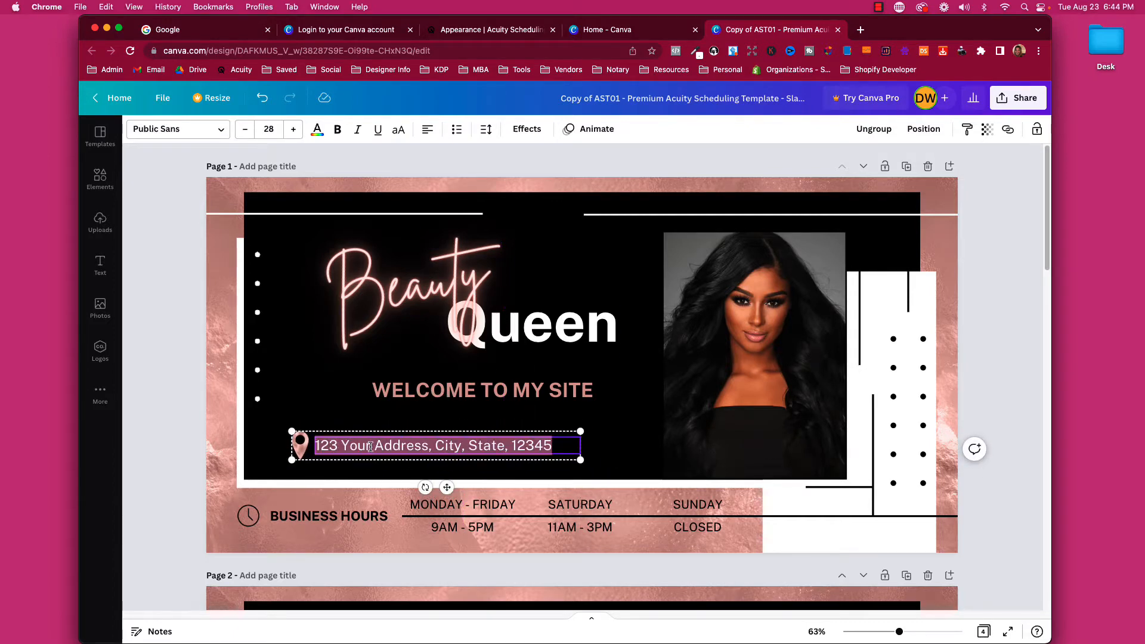
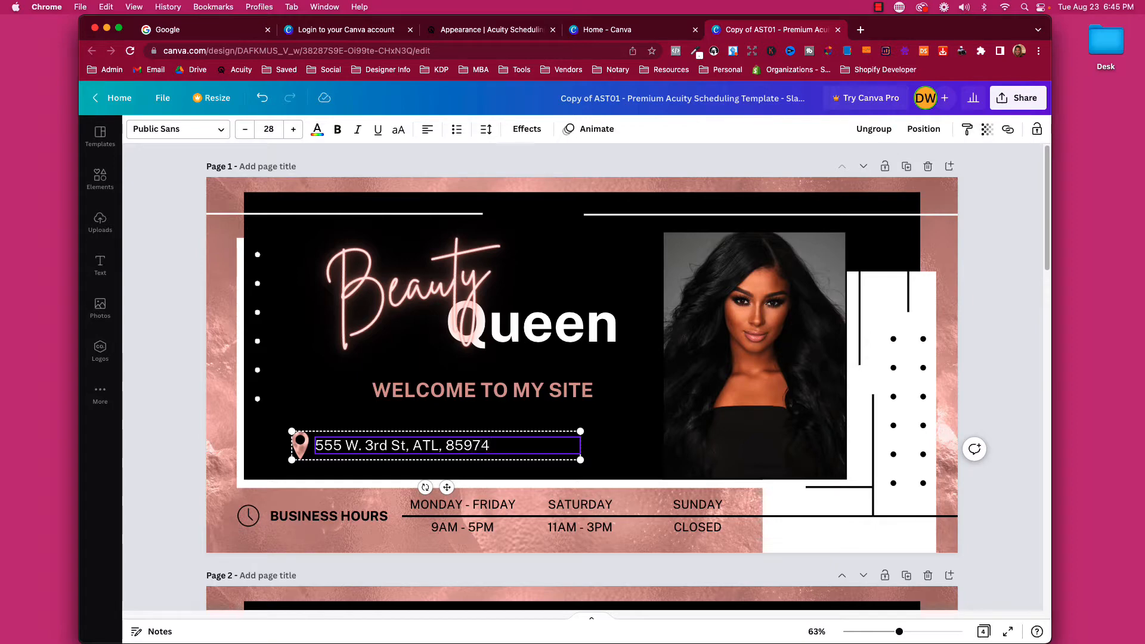
left_click(199, 421)
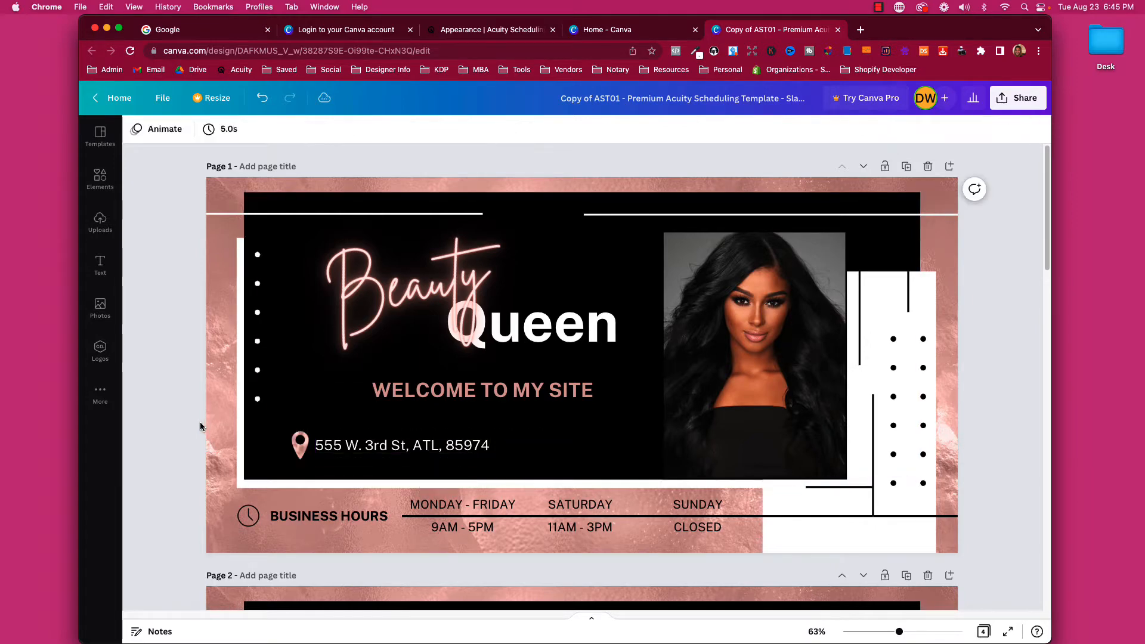
Restore the accidentally deleted address text and shift the pin-and-address group further right.
left_click(449, 454)
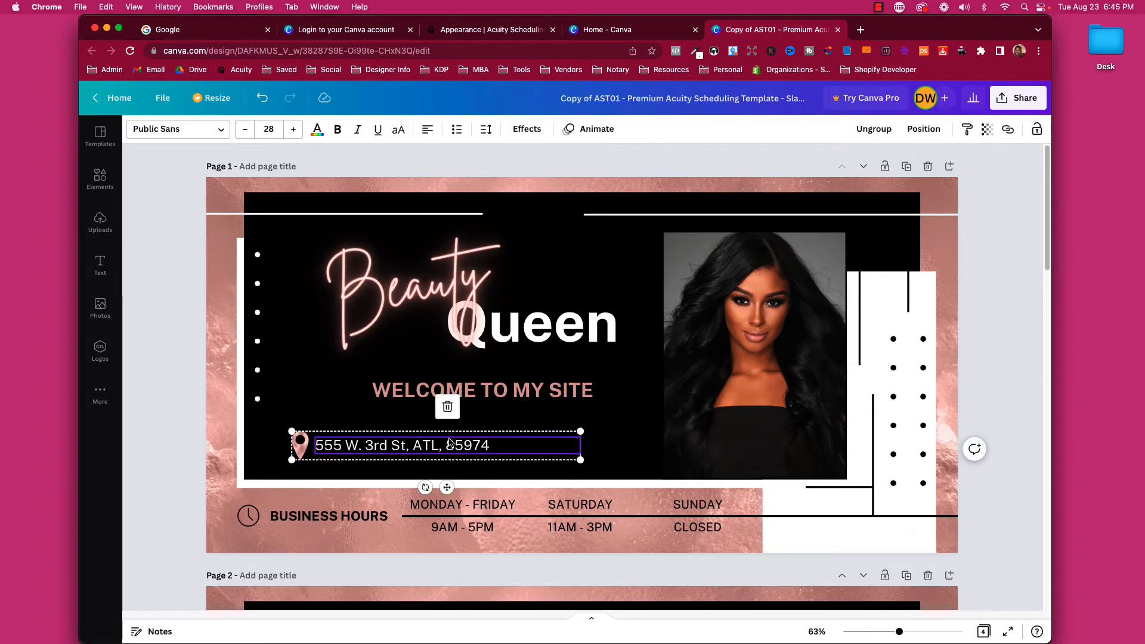
left_click(447, 406)
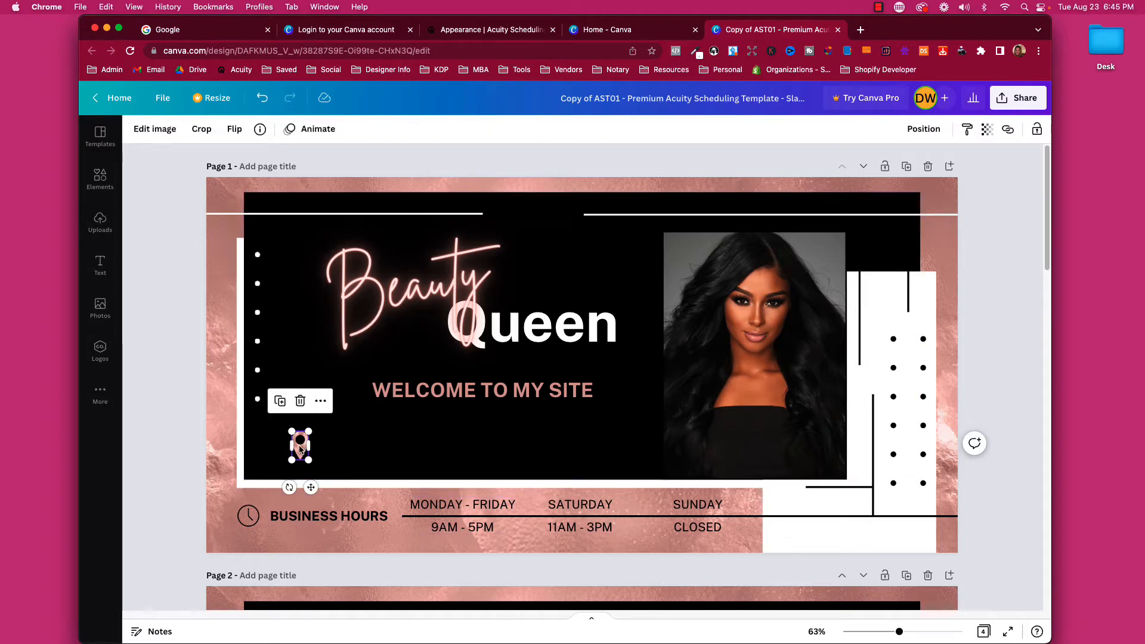
left_click(259, 99)
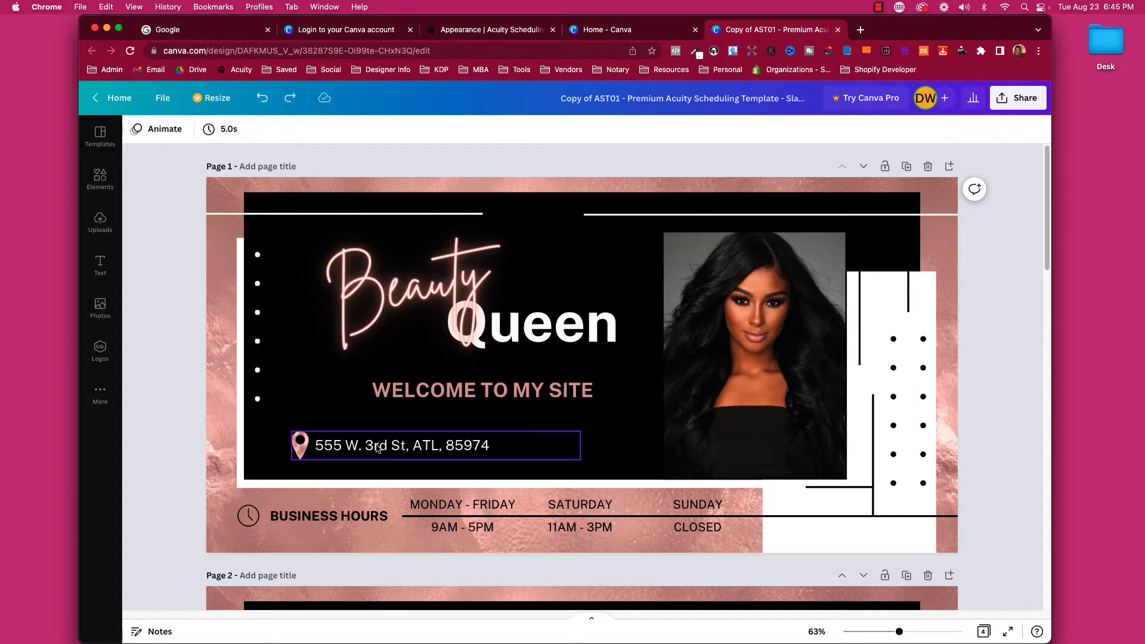
left_click_drag(376, 451, 403, 442)
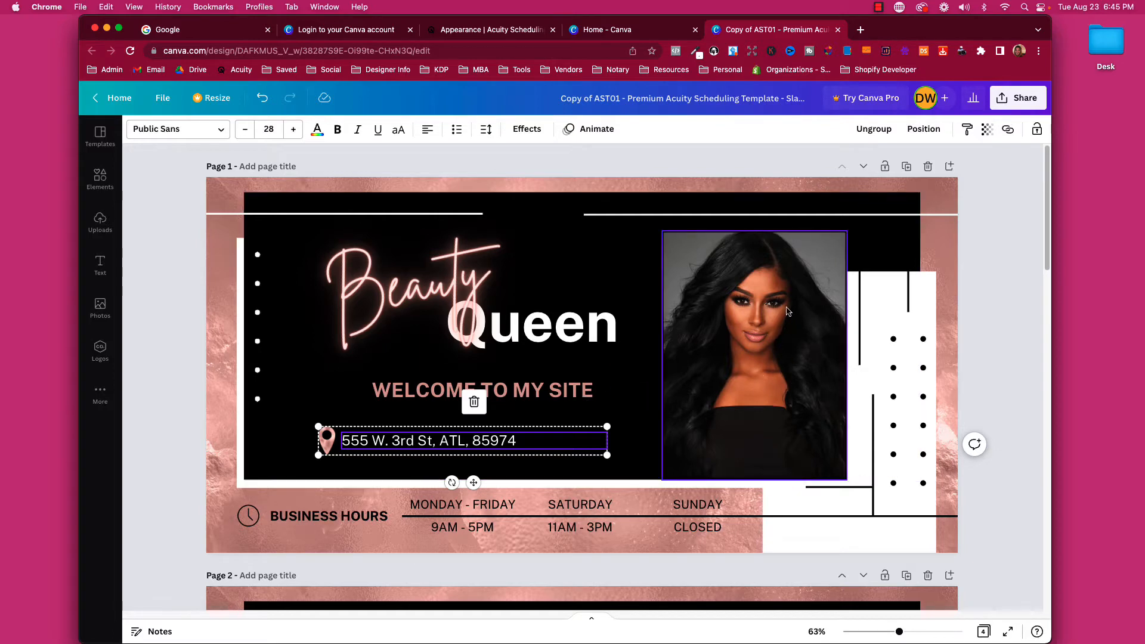
left_click(735, 319)
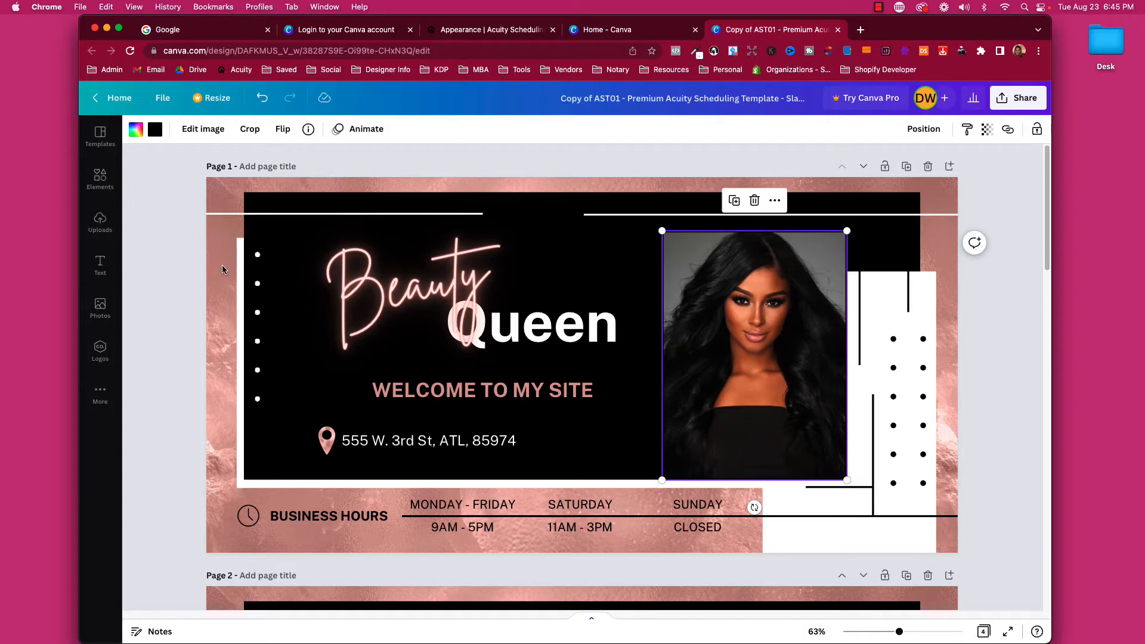
Fill the photo frame with the uploaded yellow-dress image, after briefly trying the orange-outfit one.
left_click(100, 224)
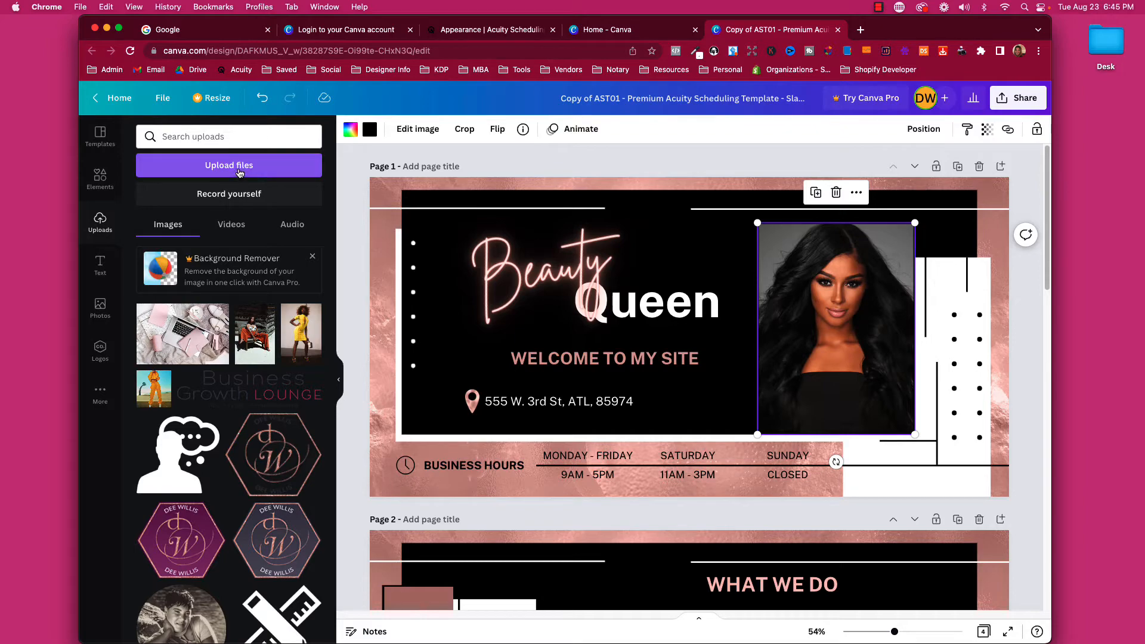
left_click(239, 172)
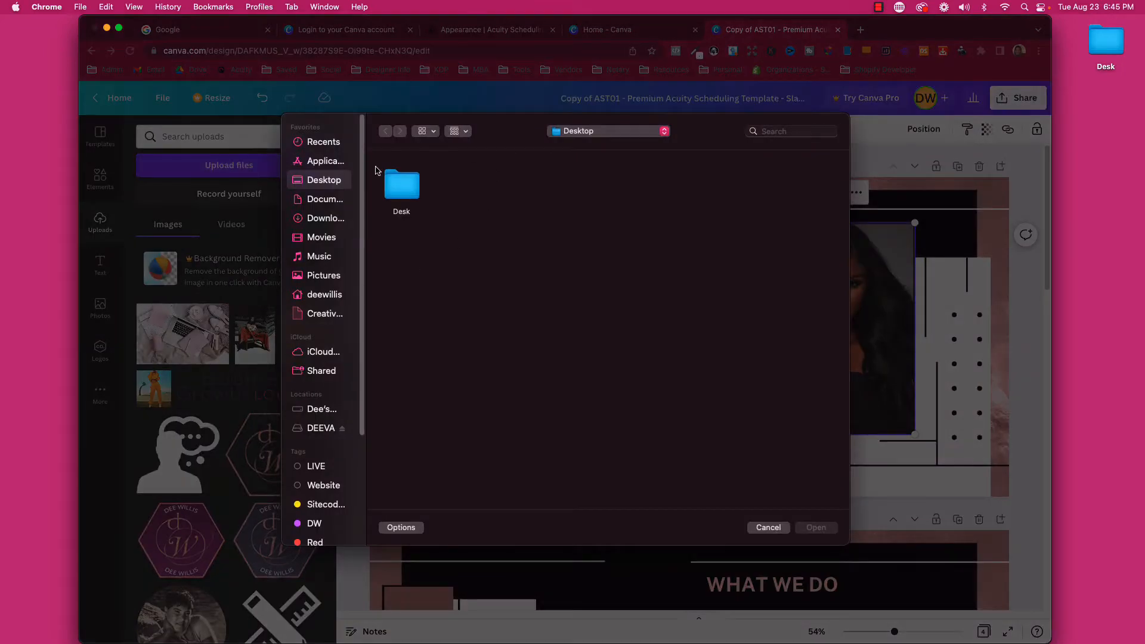
left_click(767, 528)
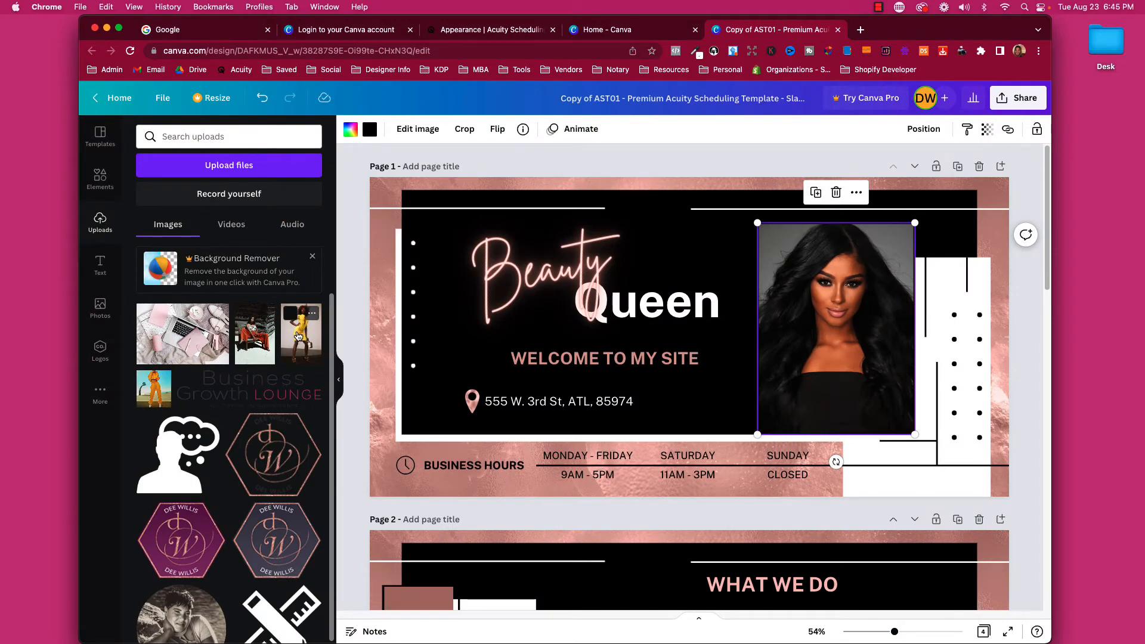
left_click_drag(296, 336, 785, 329)
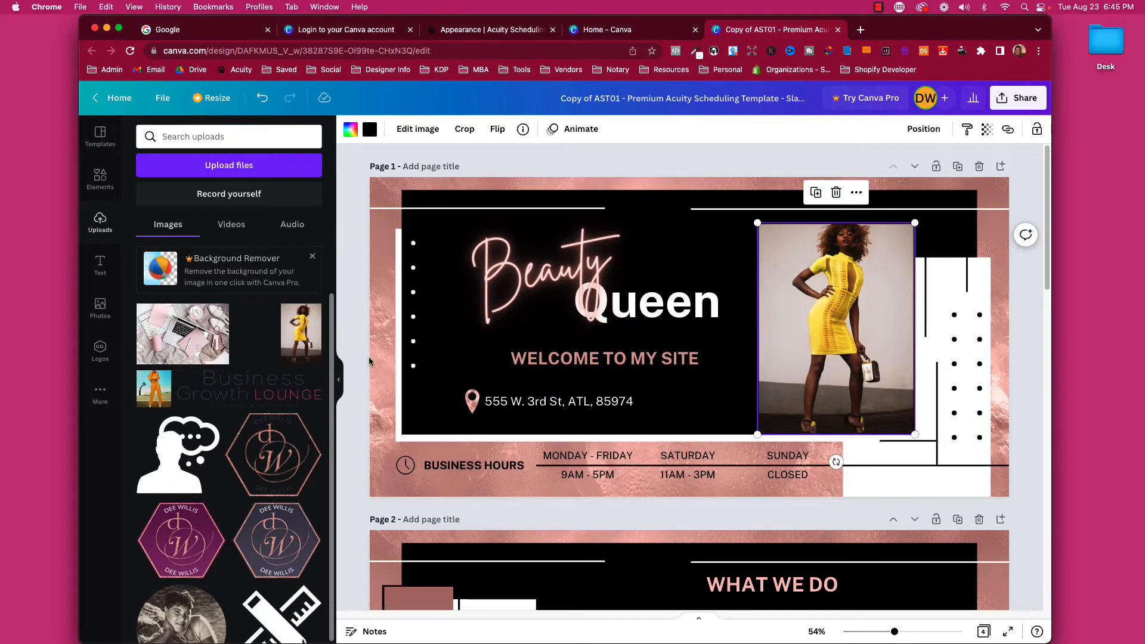
left_click_drag(255, 343, 799, 339)
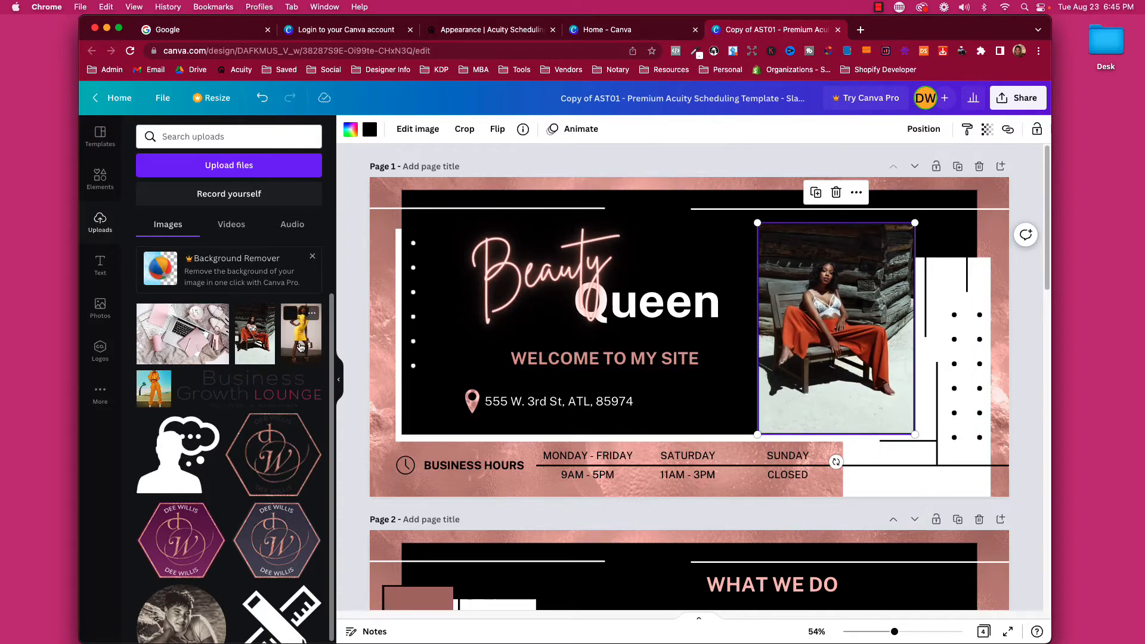
left_click_drag(301, 346, 776, 332)
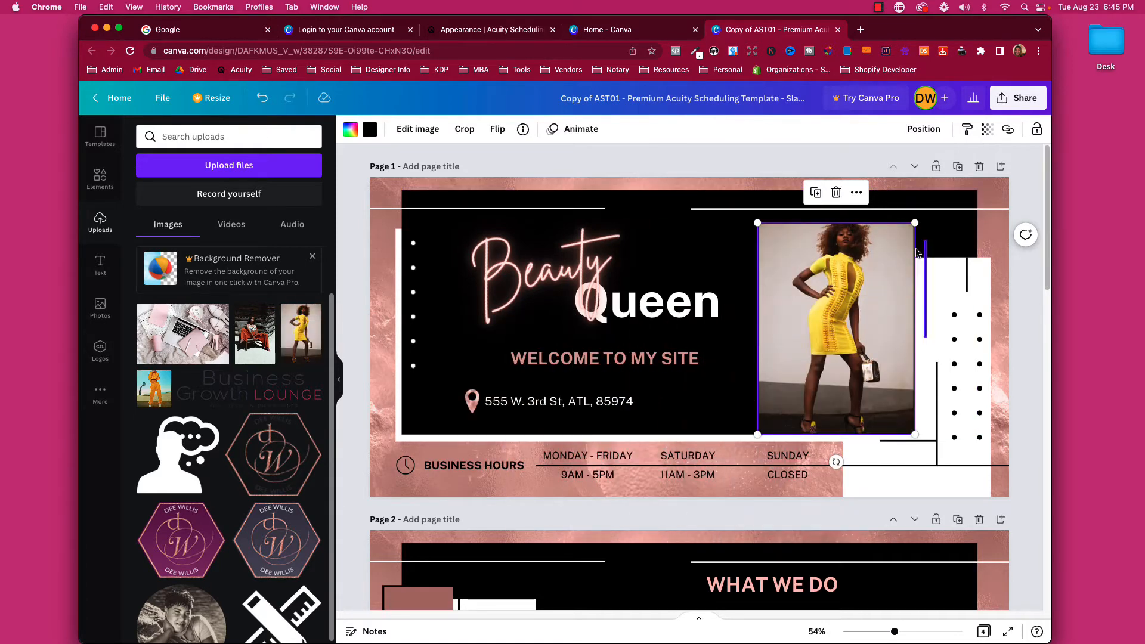
Enlarge and reposition the yellow-dress photo in its frame to show the model head to hips.
double_click(830, 339)
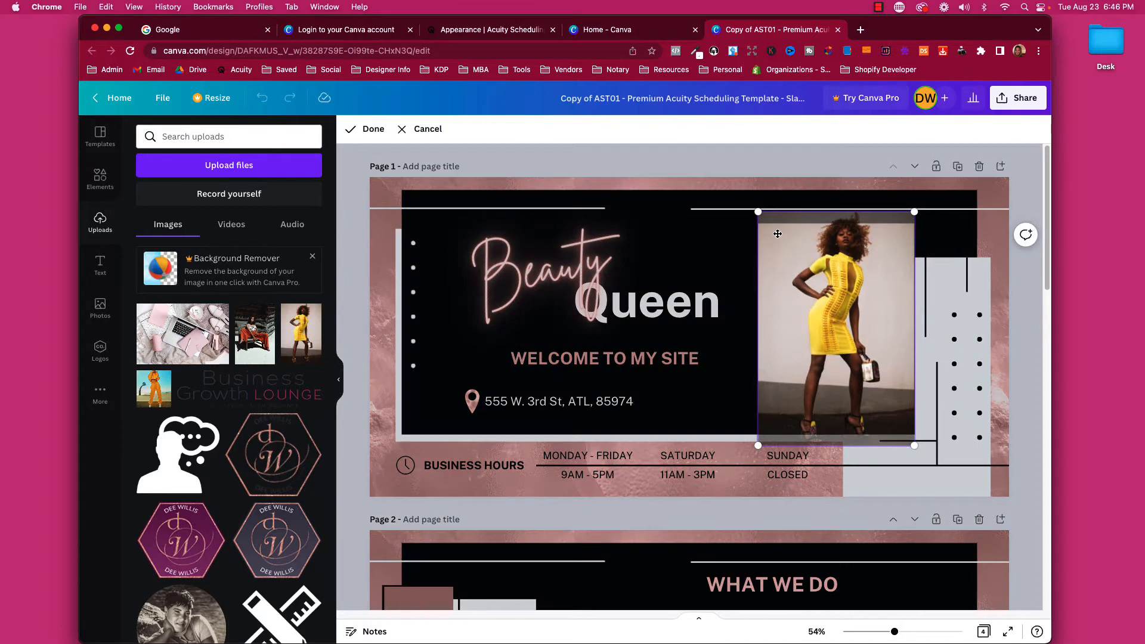
left_click_drag(758, 212, 622, 164)
left_click_drag(835, 276, 850, 395)
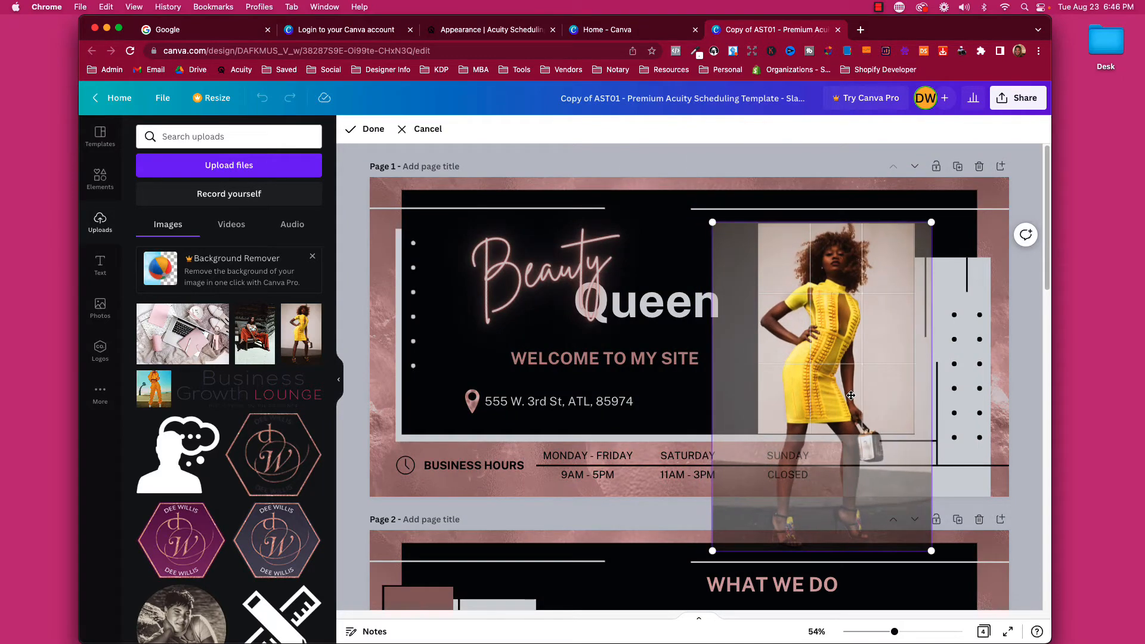
left_click_drag(931, 222, 999, 194)
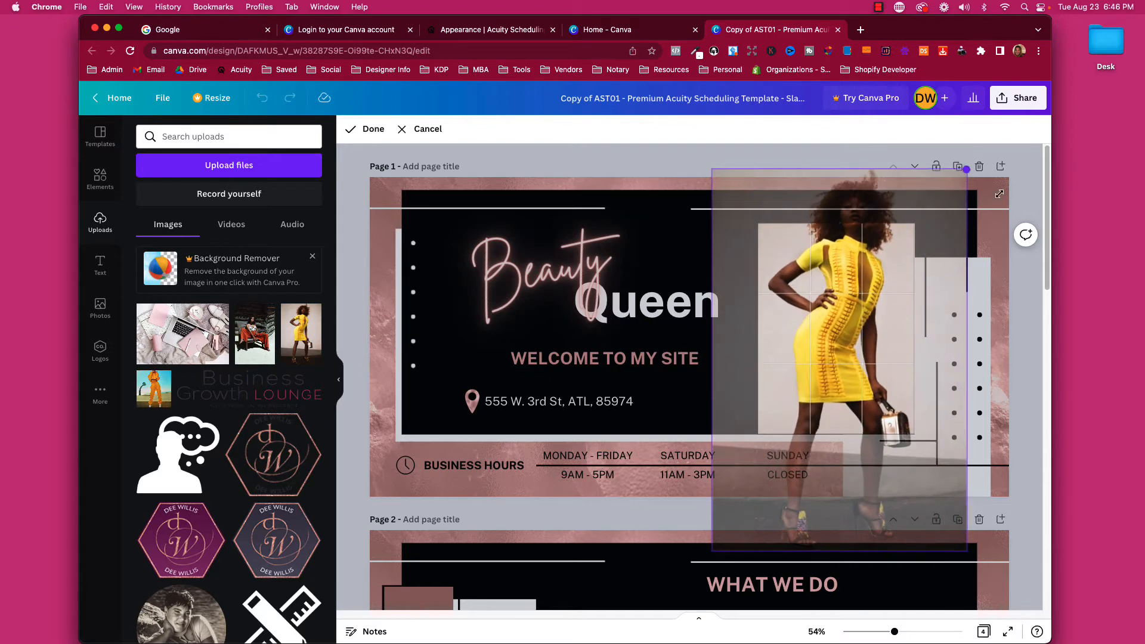
left_click_drag(848, 303, 844, 349)
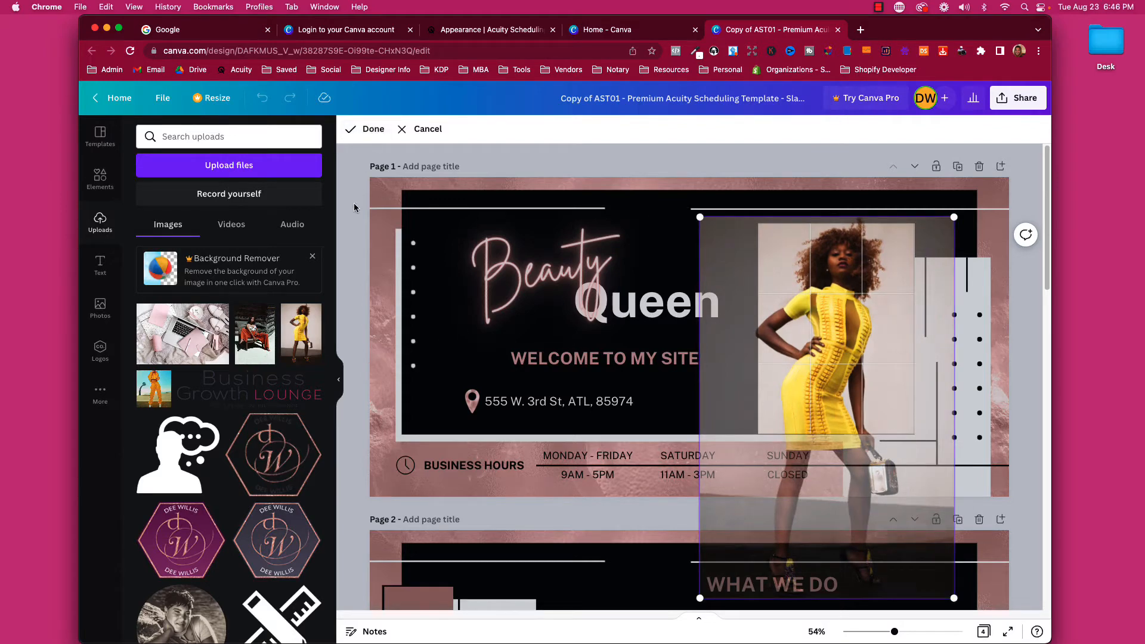
left_click(372, 130)
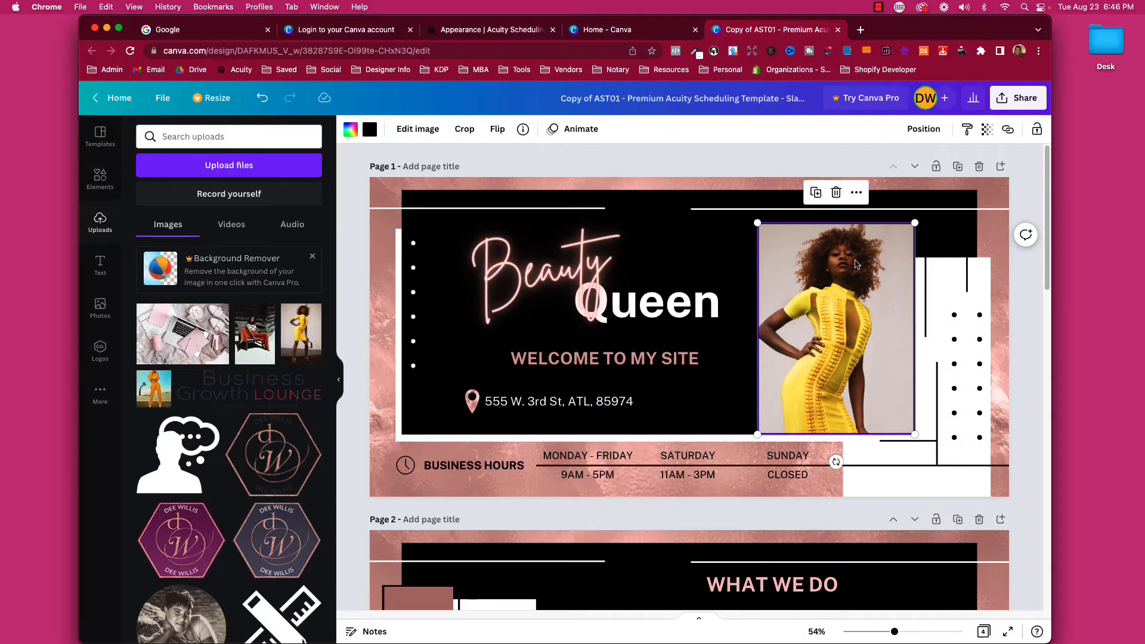
Check the SATURDAY and MONDAY - FRIDAY business-hours text on page 1.
left_click(1033, 270)
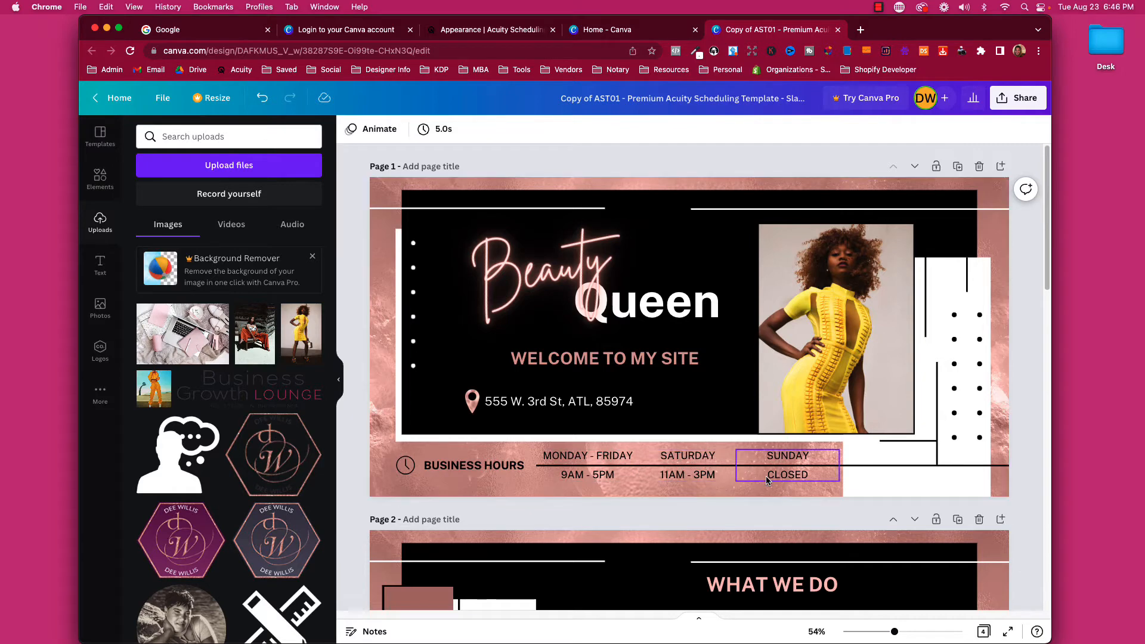
left_click(694, 456)
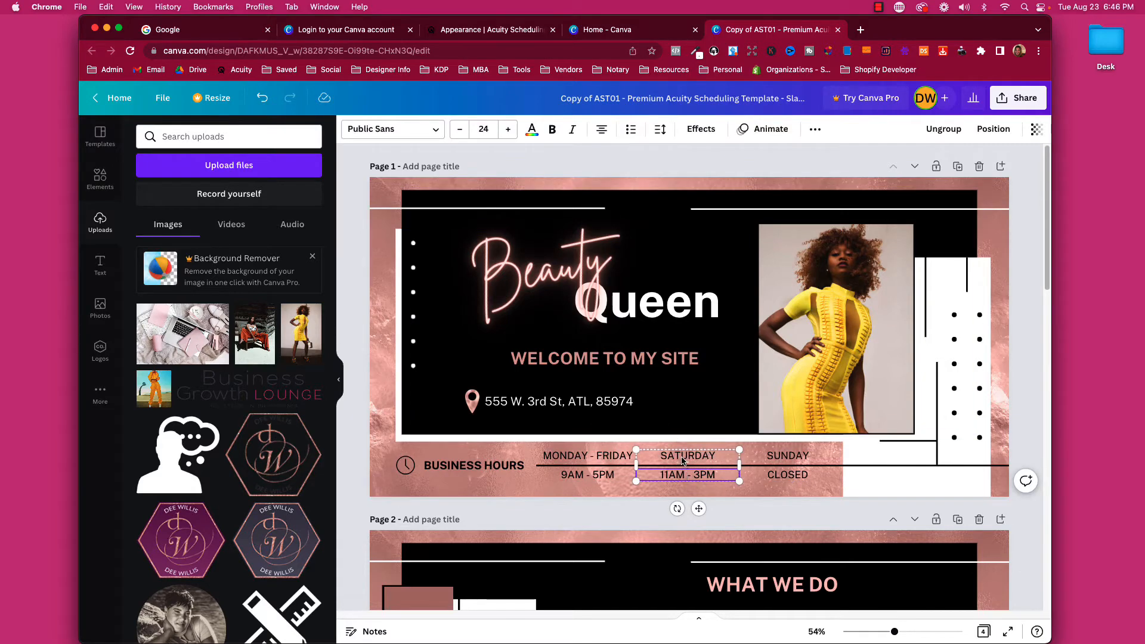
left_click(578, 476)
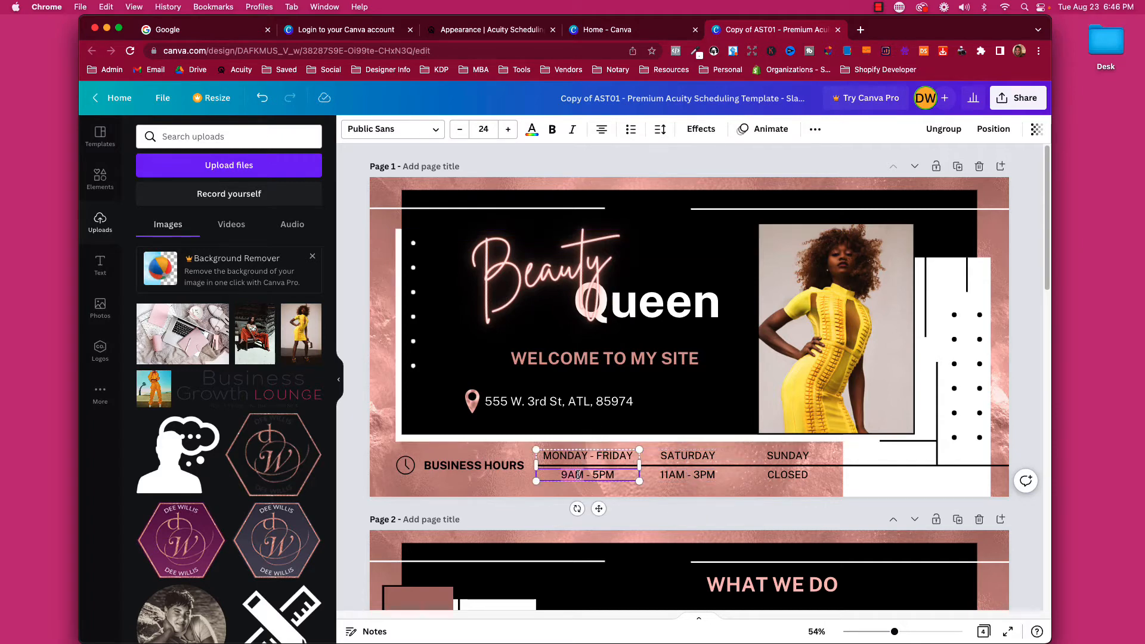
left_click(354, 494)
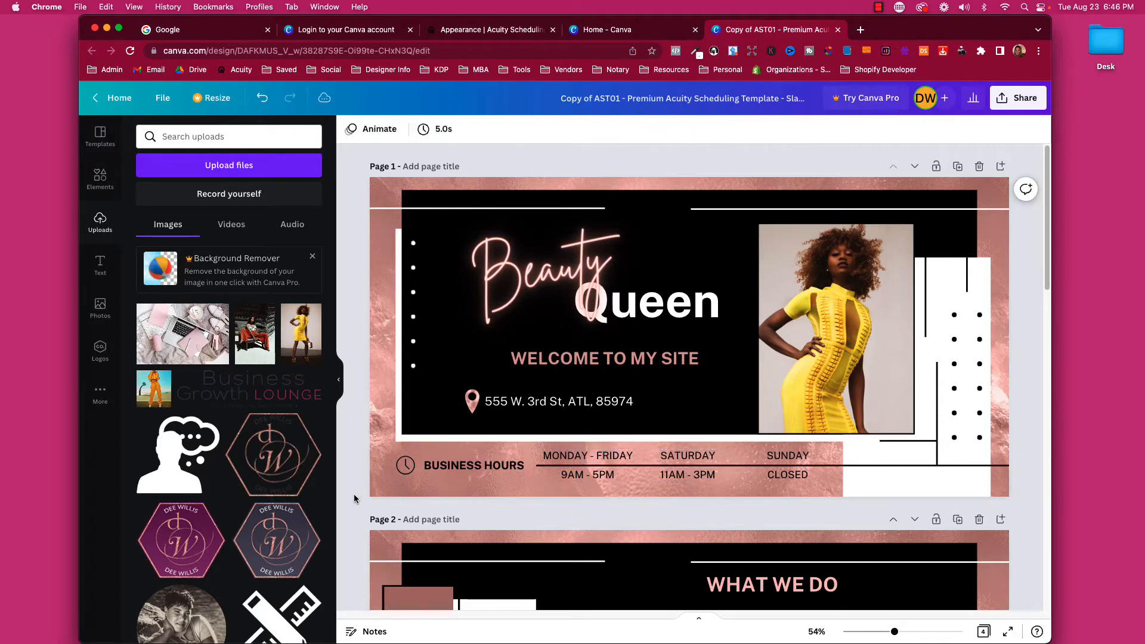
On page 2, select the WHAT WE DO placeholder text and the first beauty icon.
scroll(354, 494, "down", 4)
double_click(609, 424)
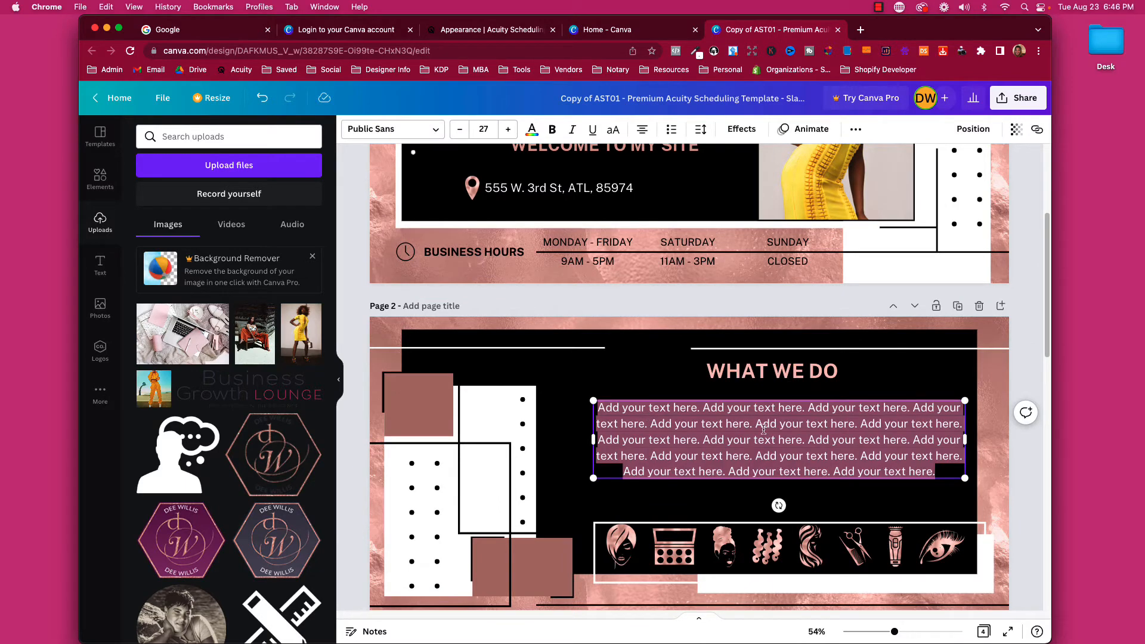
left_click_drag(627, 408, 775, 451)
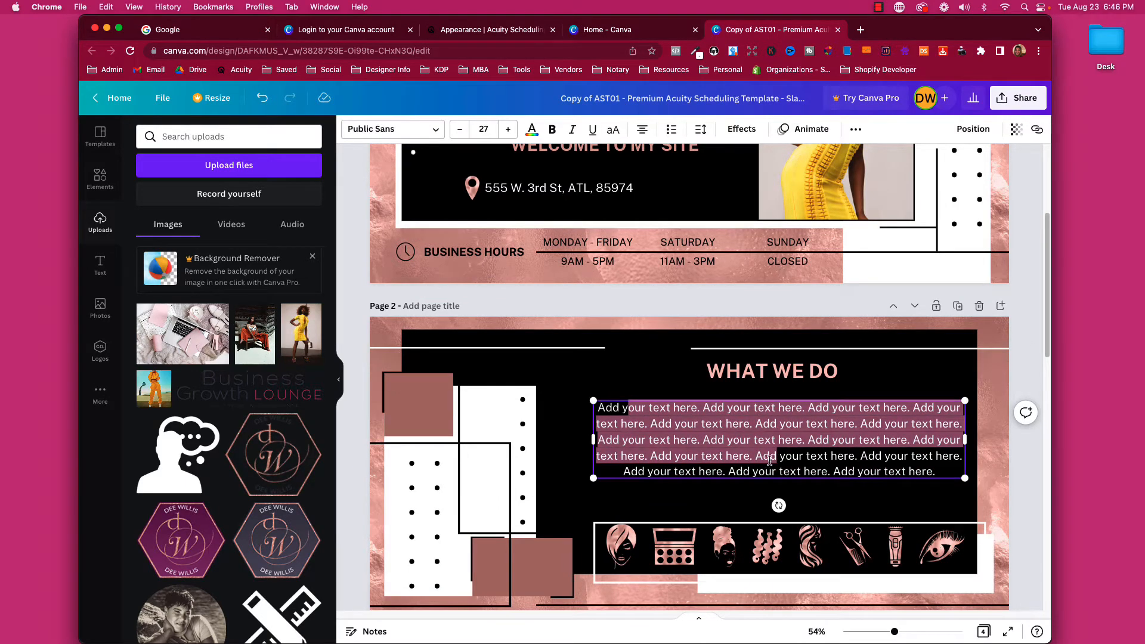
scroll(769, 461, "down", 2)
left_click(620, 507)
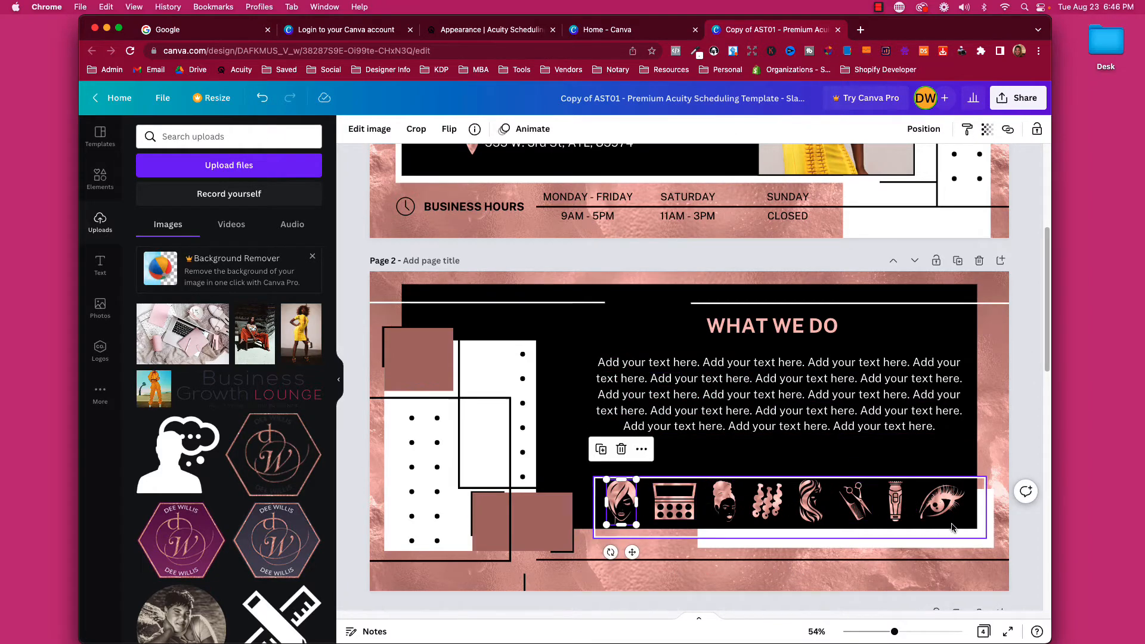
scroll(701, 381, "down", 7)
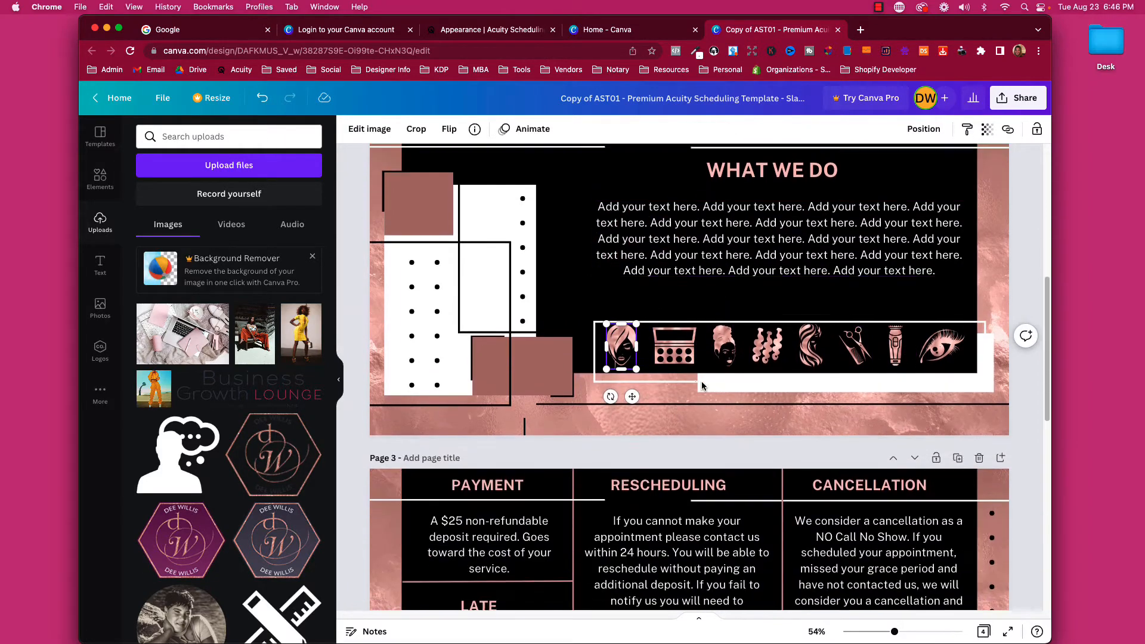
Check the PAYMENT, LATE, RESCHEDULING and CANCELLATION policy boxes on page 3, then continue to page 4.
scroll(857, 416, "down", 5)
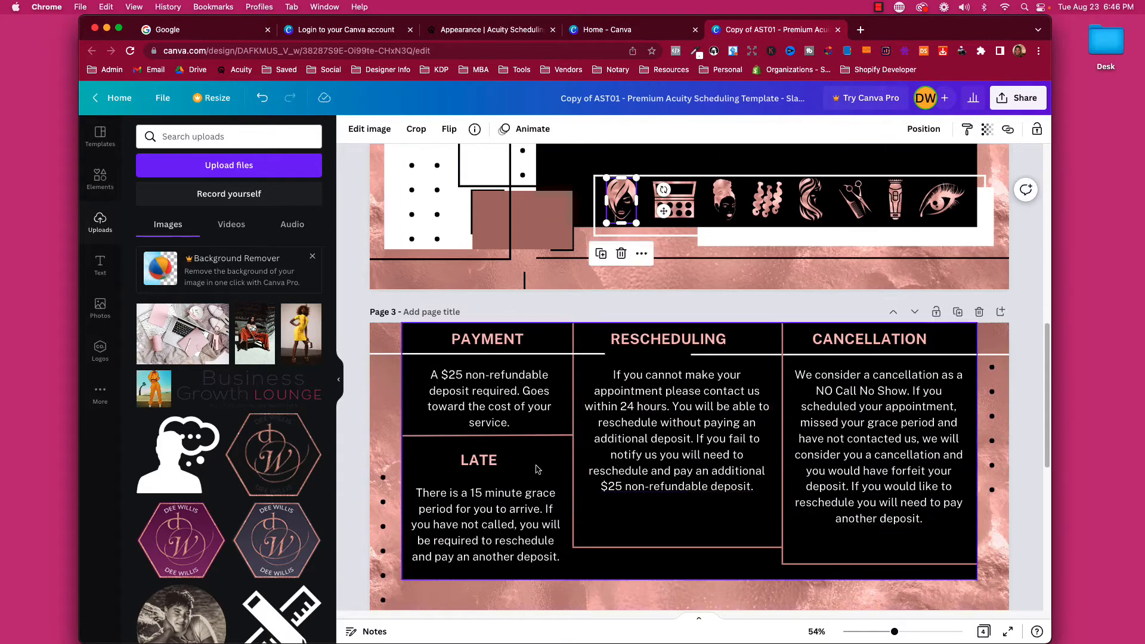
left_click(490, 417)
left_click(497, 520)
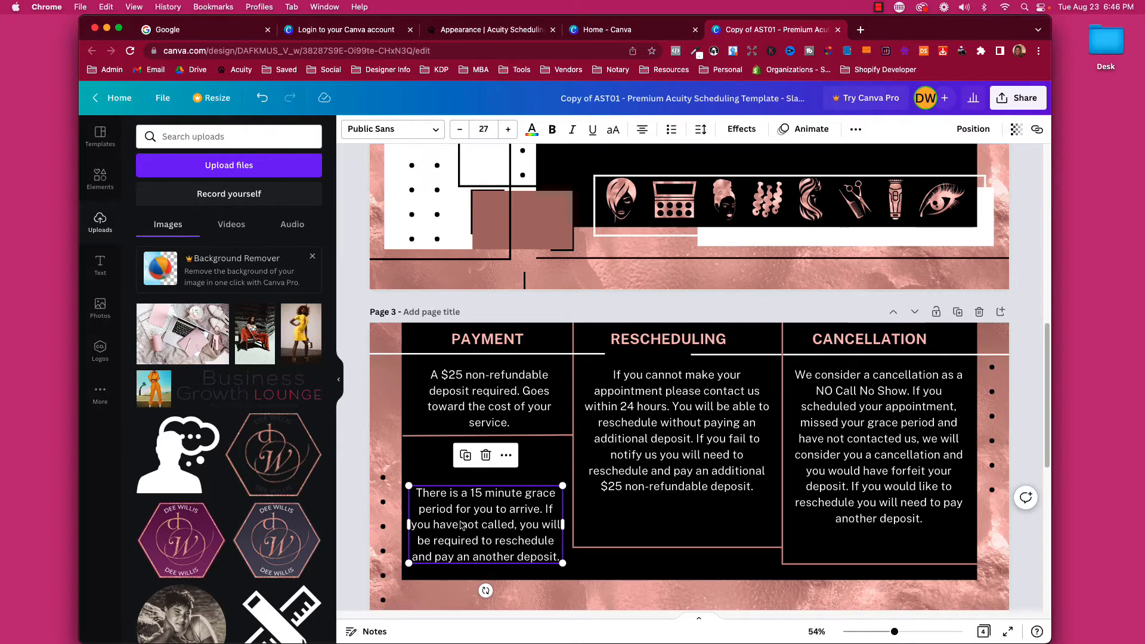
left_click(623, 388)
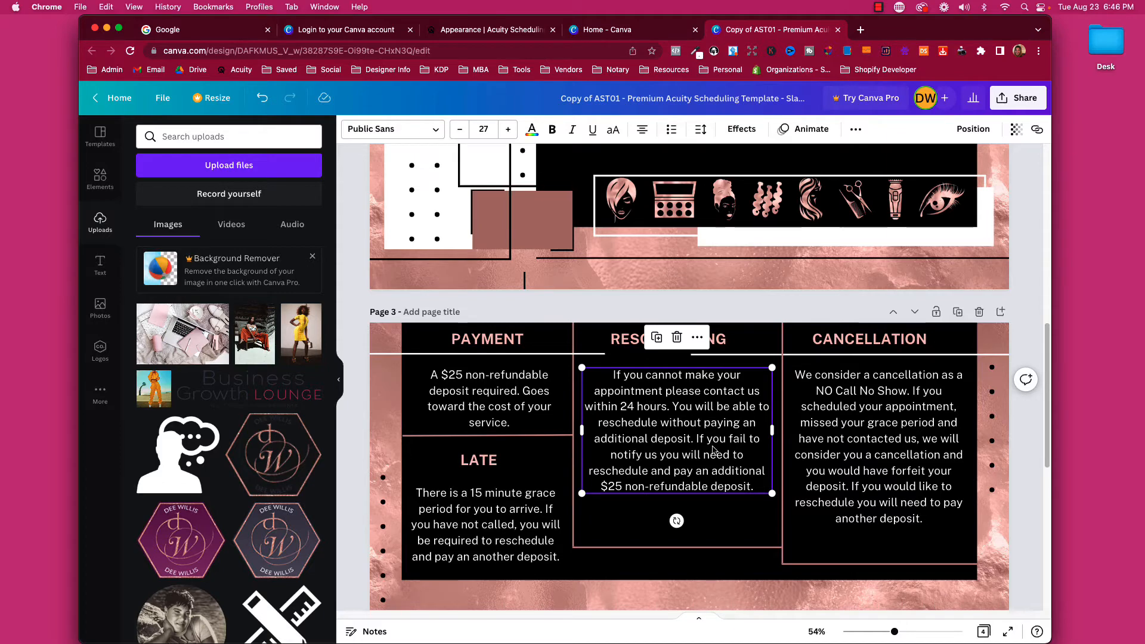
left_click(885, 392)
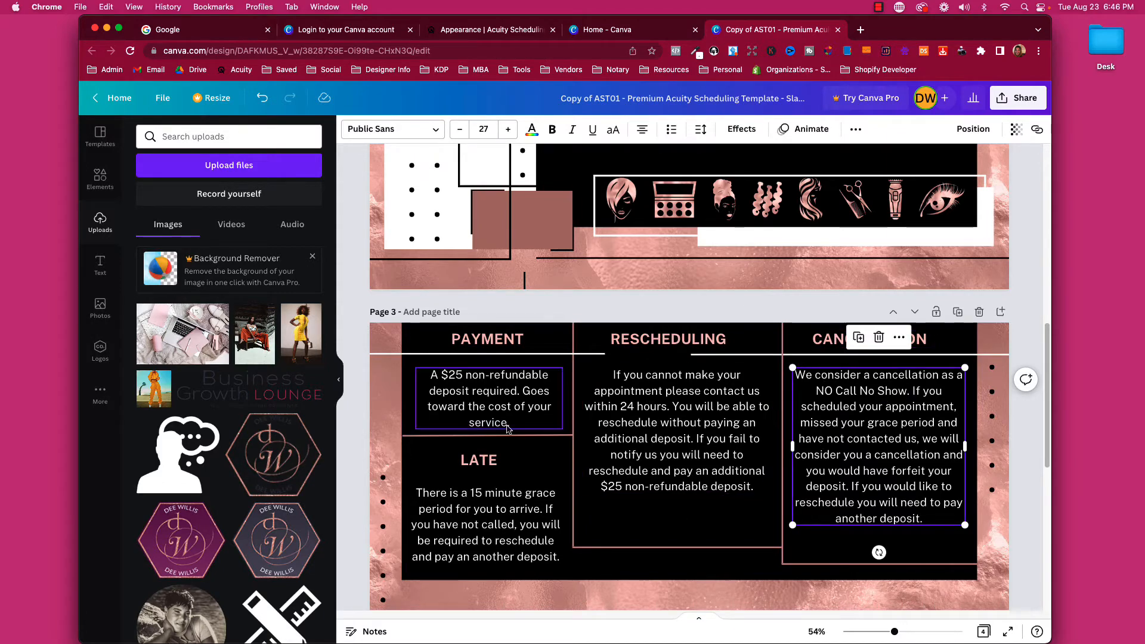
left_click(741, 456)
left_click(515, 406)
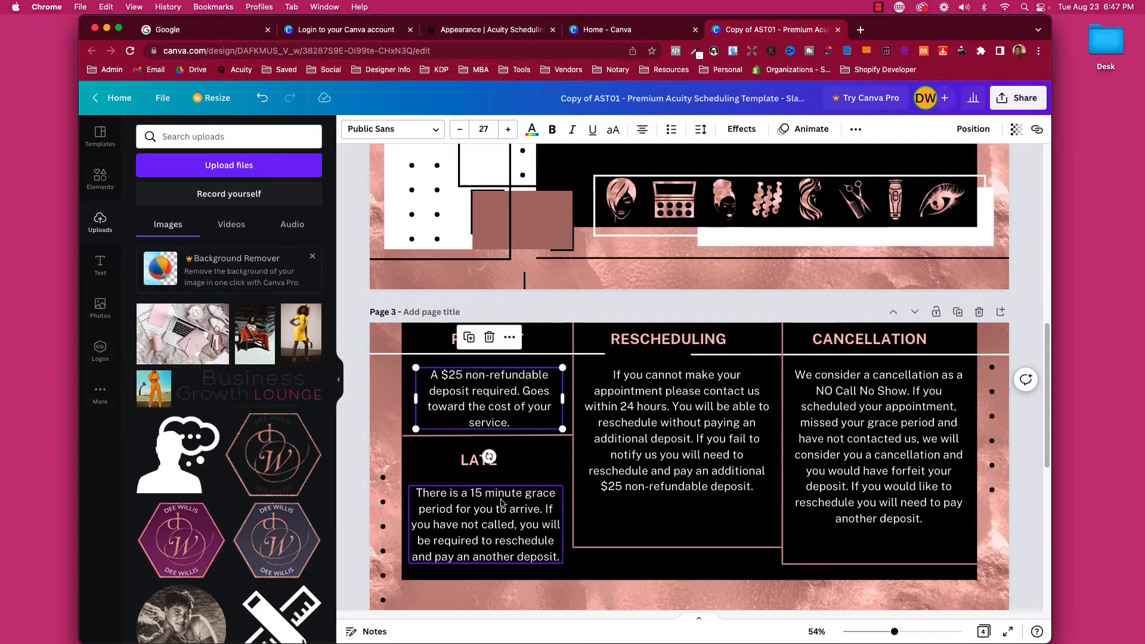
left_click(499, 503)
scroll(709, 462, "down", 8)
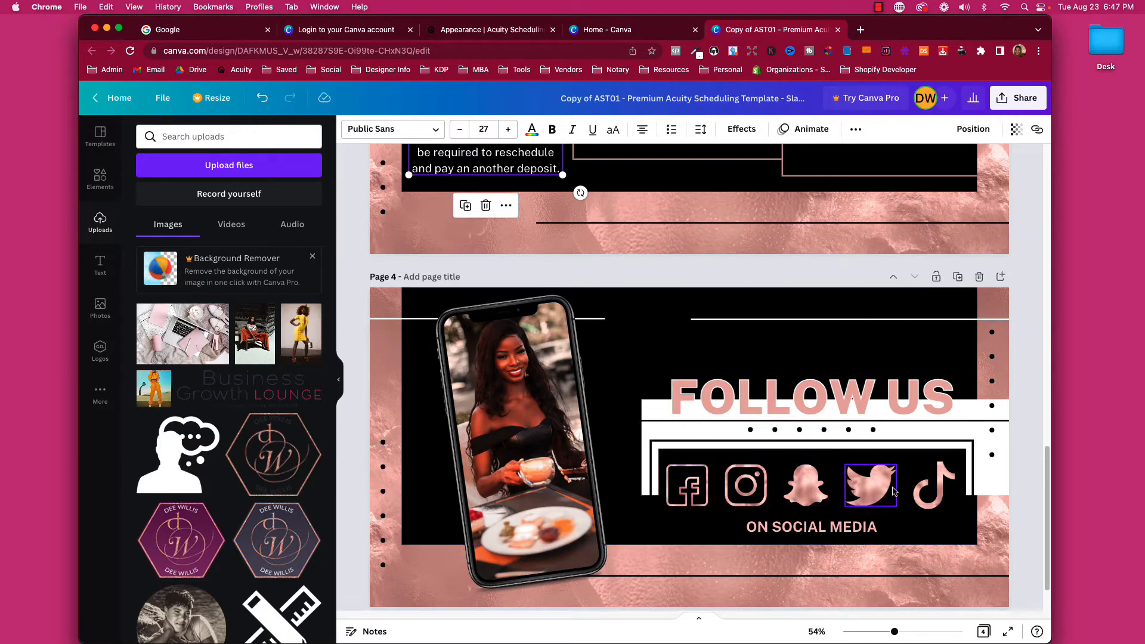
Select the Snapchat, Twitter, TikTok, Facebook and Instagram icons and the black background on page 4.
scroll(807, 467, "down", 2)
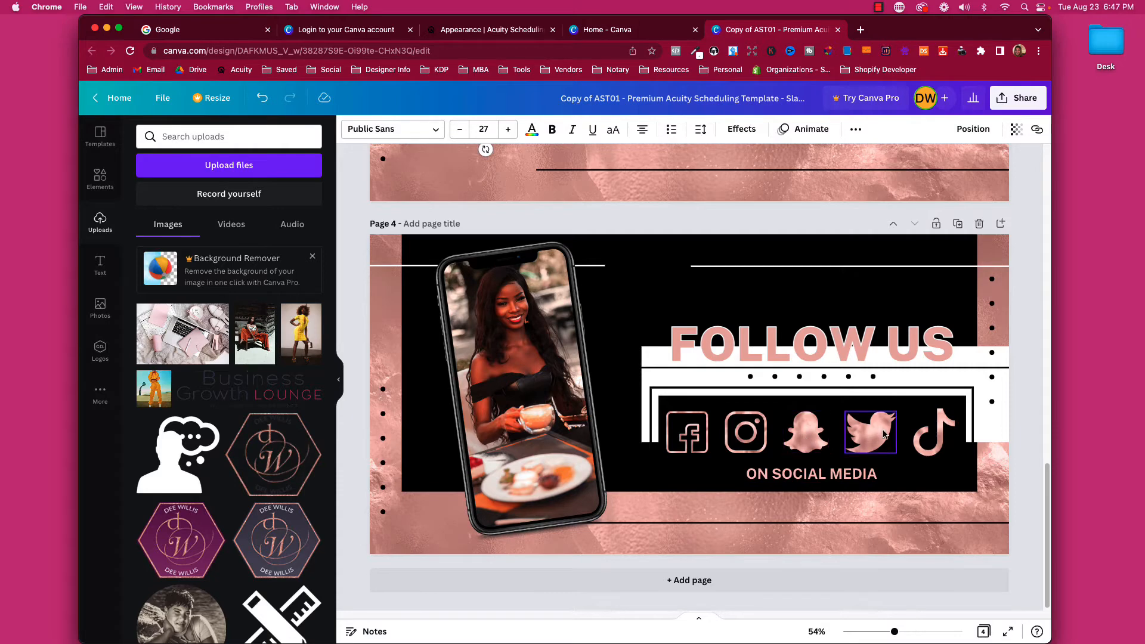
left_click(806, 430)
left_click(876, 432)
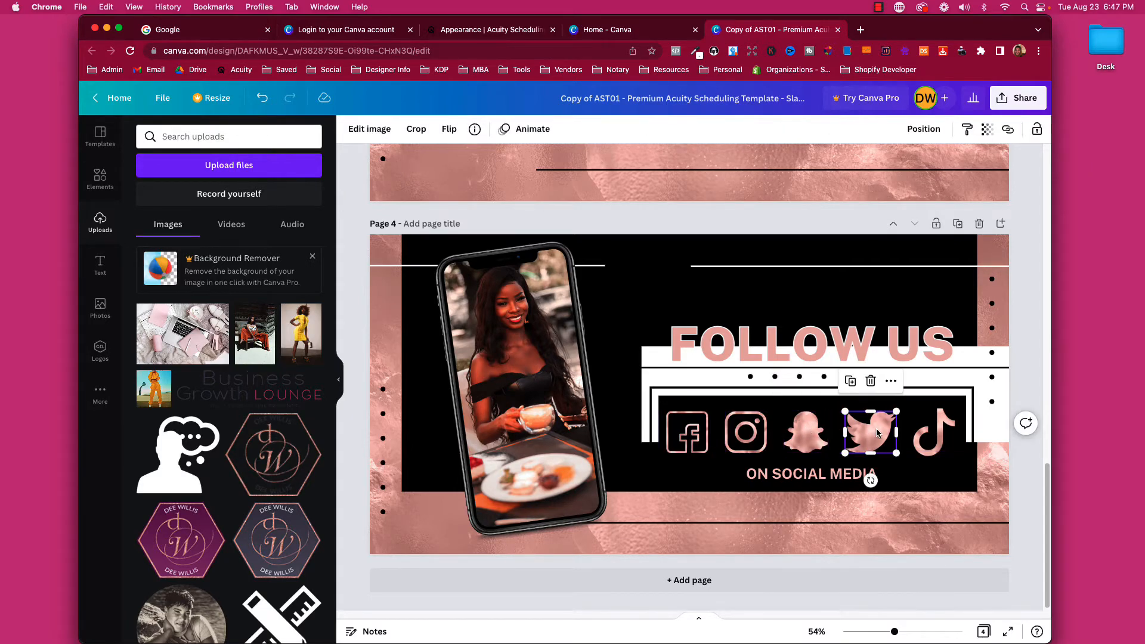
left_click(937, 443)
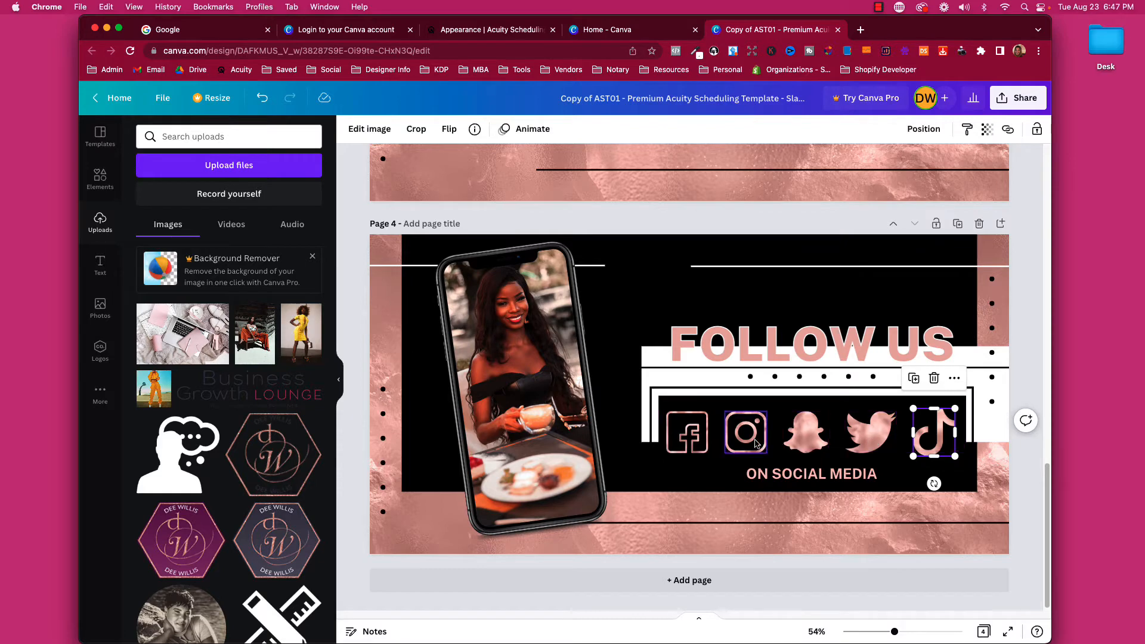
left_click(684, 442)
left_click(741, 441)
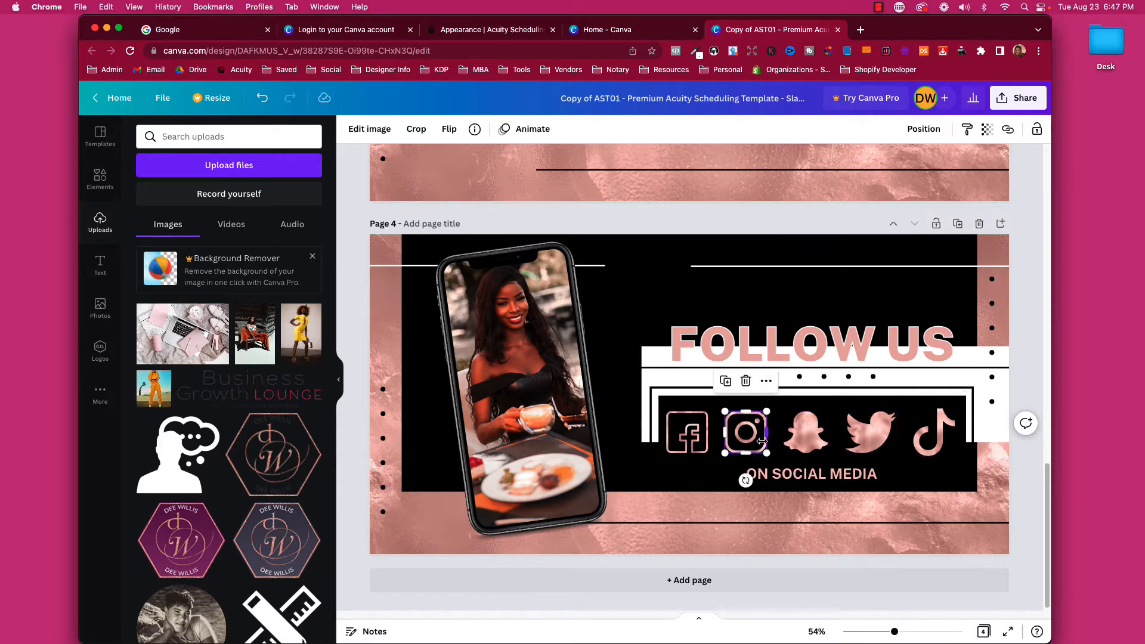
scroll(728, 450, "down", 1)
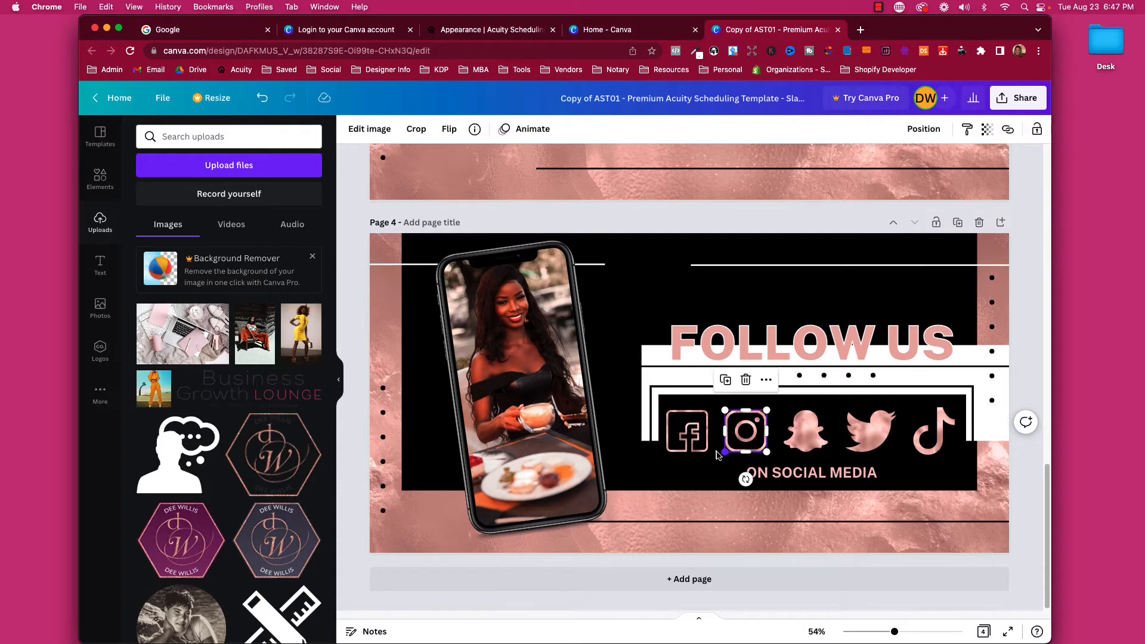
left_click(709, 466)
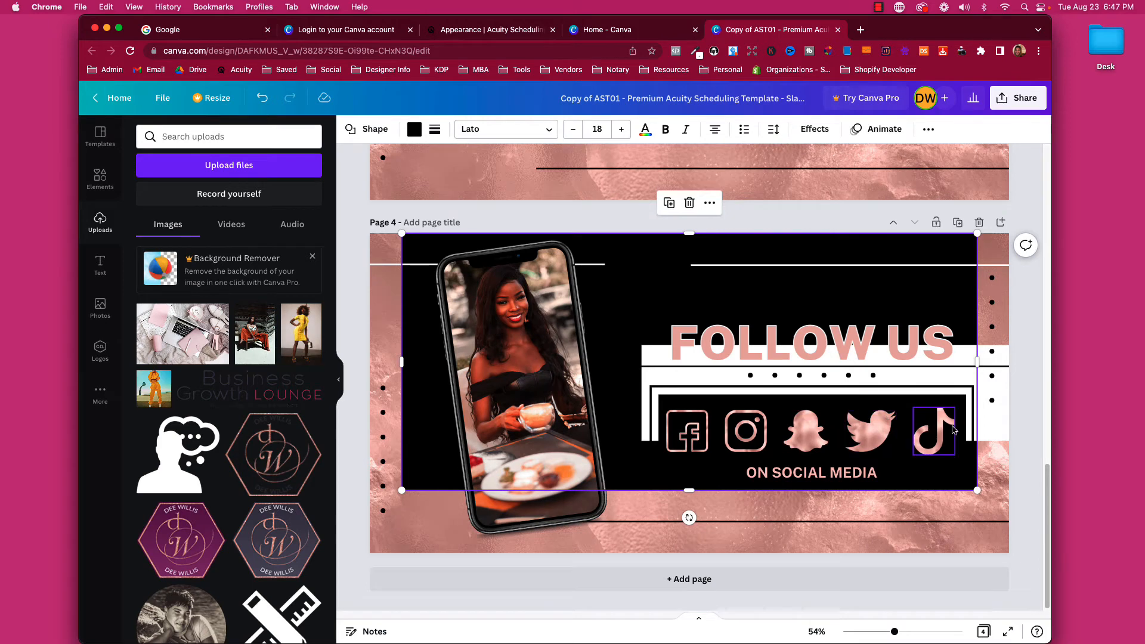
Replace the ON SOCIAL MEDIA caption with the owner's social media handle.
double_click(833, 474)
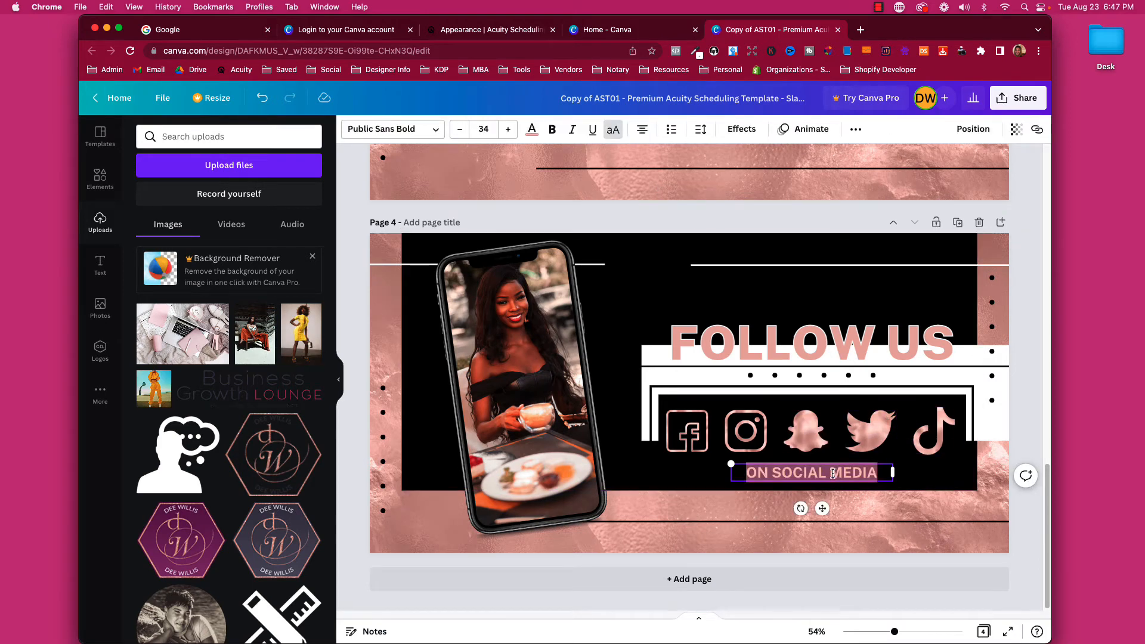
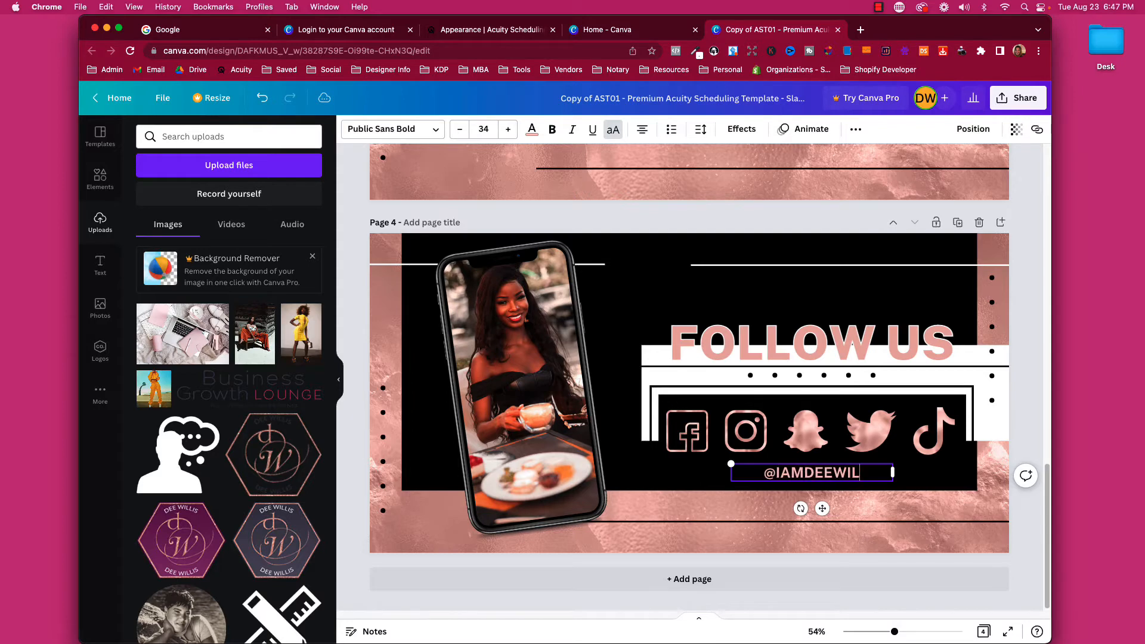
left_click(695, 475)
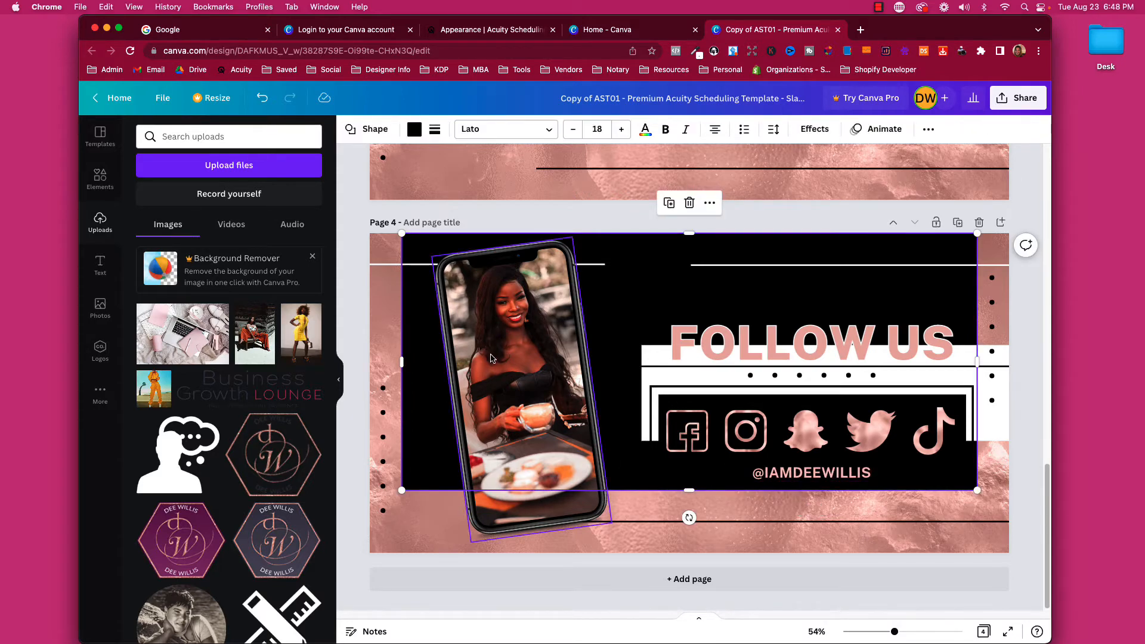
Tilt the phone mockup more steeply and try the yellow-dress photo, enlarged, inside its frame.
left_click_drag(488, 358, 496, 353)
left_click_drag(552, 548, 547, 483)
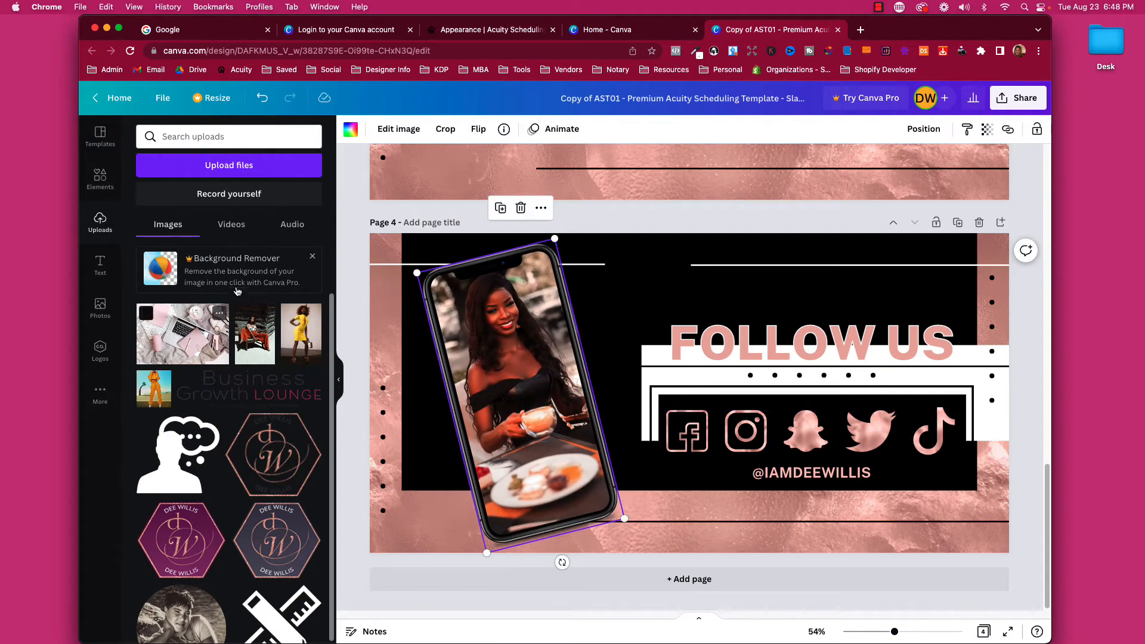
left_click_drag(301, 334, 515, 387)
double_click(515, 388)
left_click_drag(574, 242, 603, 160)
left_click_drag(527, 321, 517, 403)
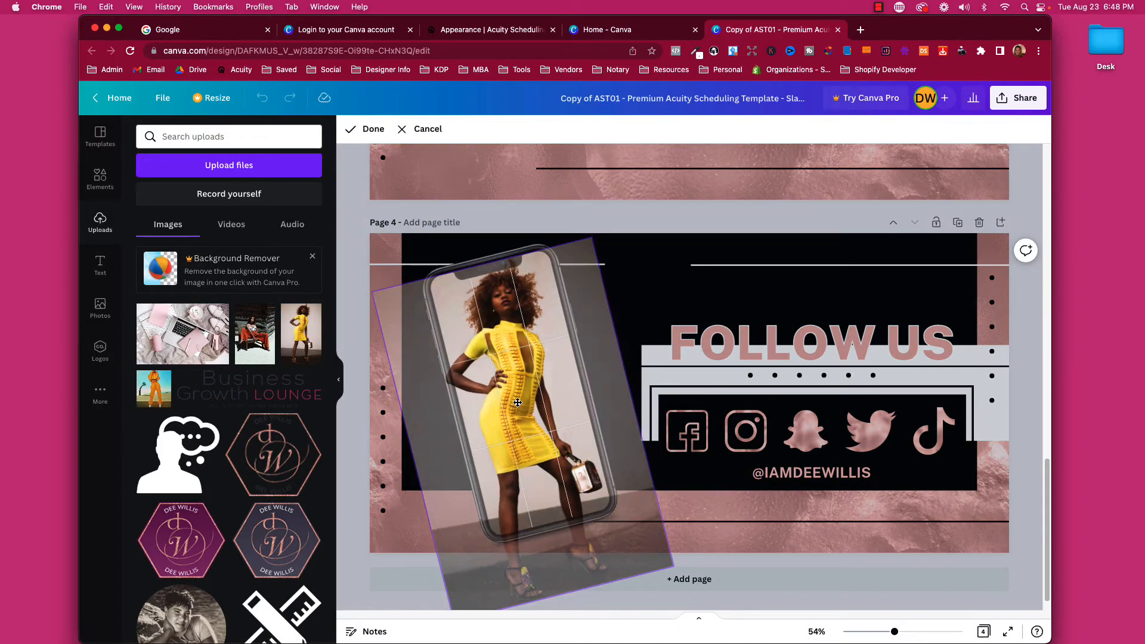
left_click(332, 435)
Swap in the orange-outfit photo, enlarged and shifted right and down within the phone screen.
left_click_drag(254, 334, 490, 382)
double_click(489, 382)
left_click_drag(403, 286, 291, 245)
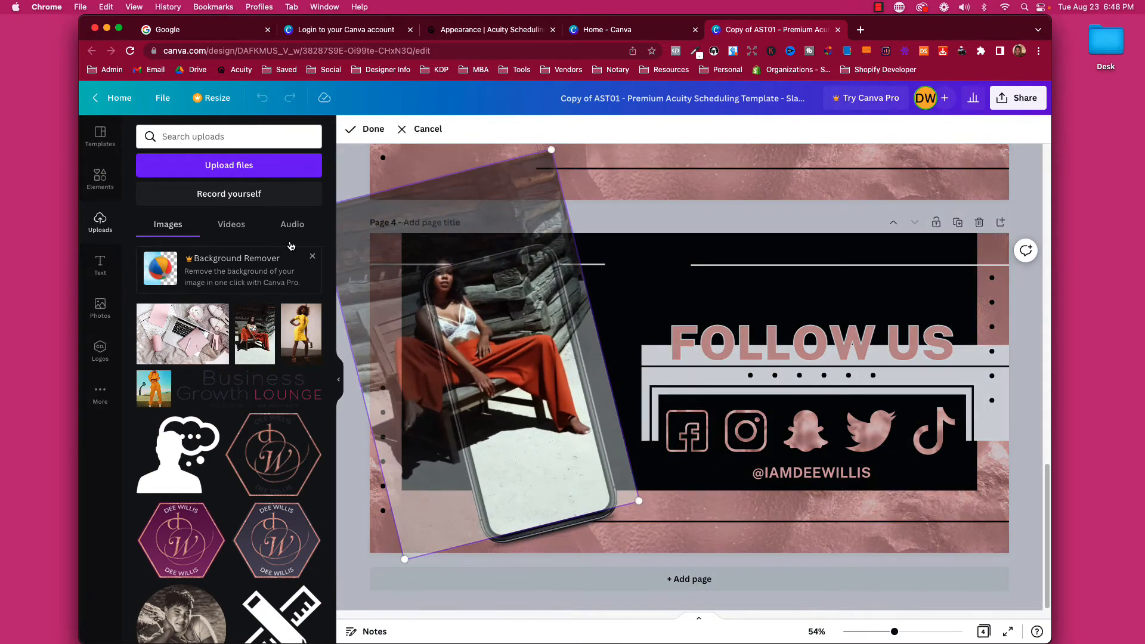
left_click_drag(482, 344, 532, 389)
left_click(353, 460)
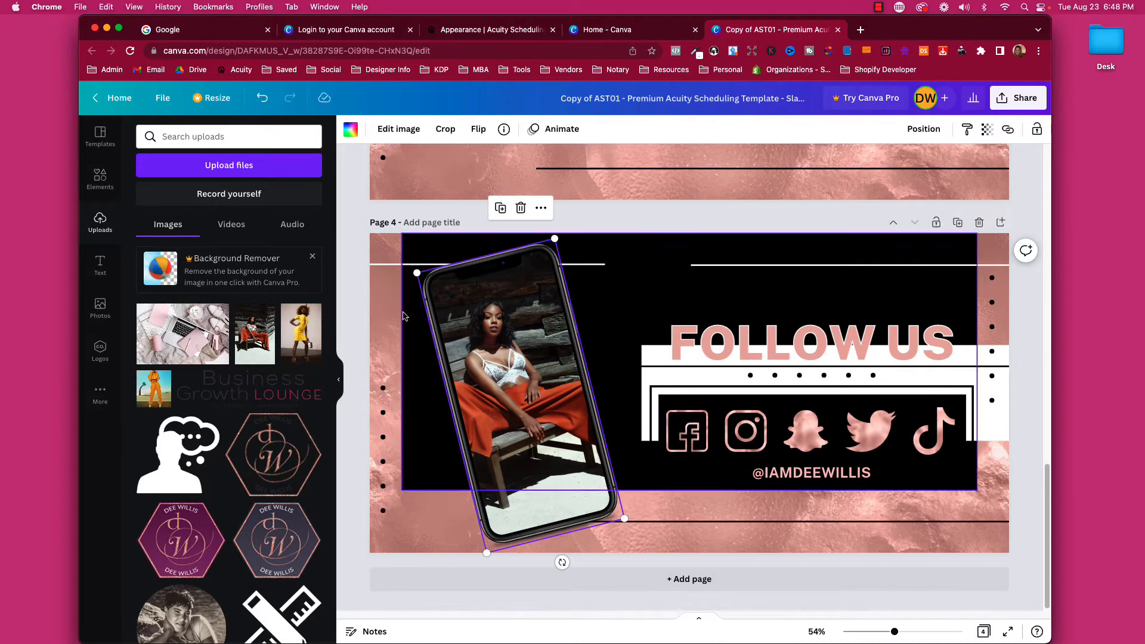
scroll(538, 407, "up", 10)
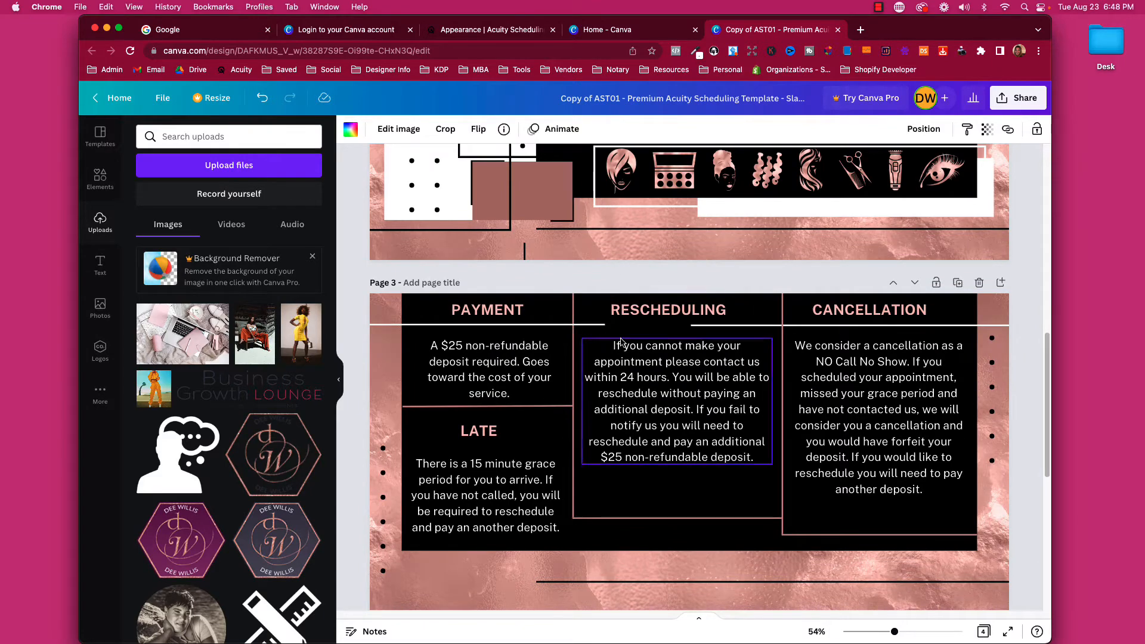
scroll(620, 310, "up", 6)
scroll(622, 346, "up", 3)
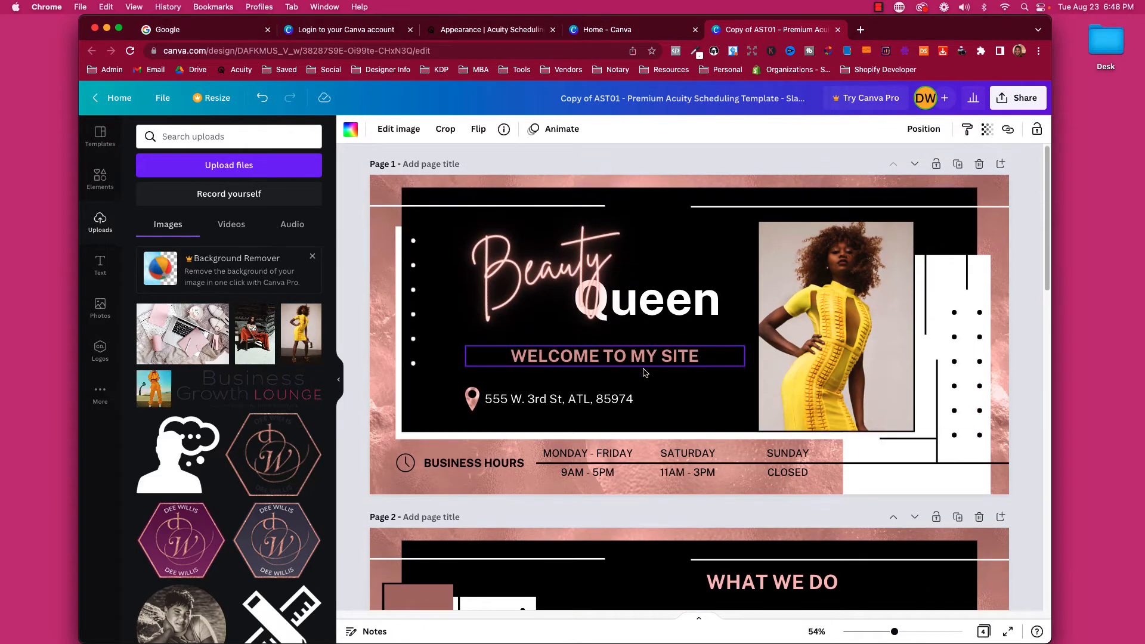
scroll(642, 372, "down", 3)
scroll(642, 367, "down", 1)
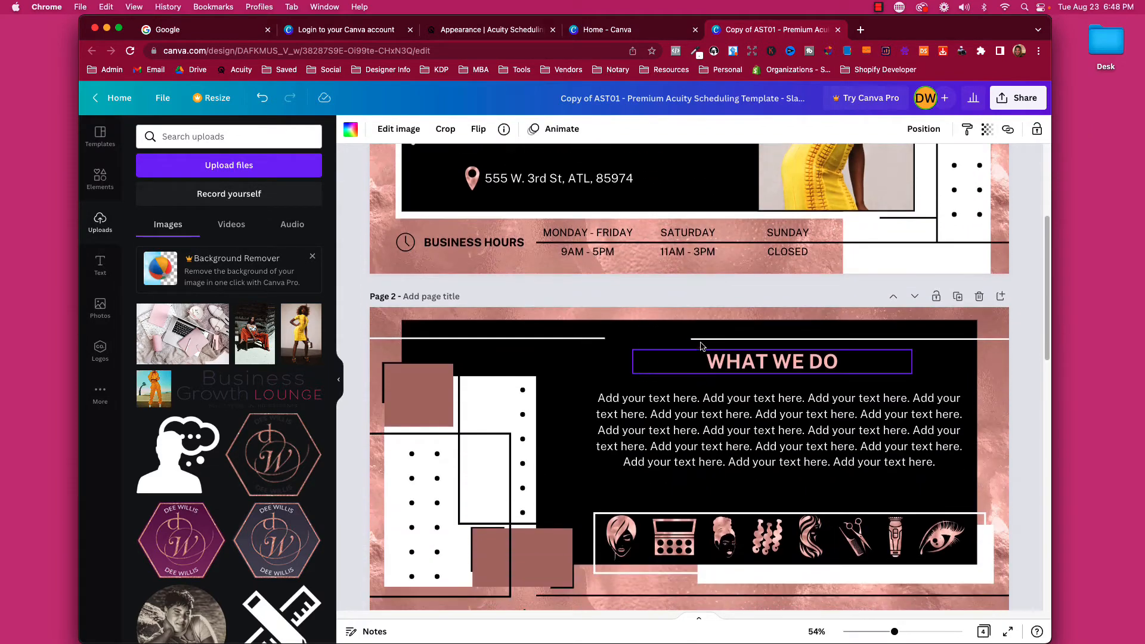
scroll(818, 266, "up", 5)
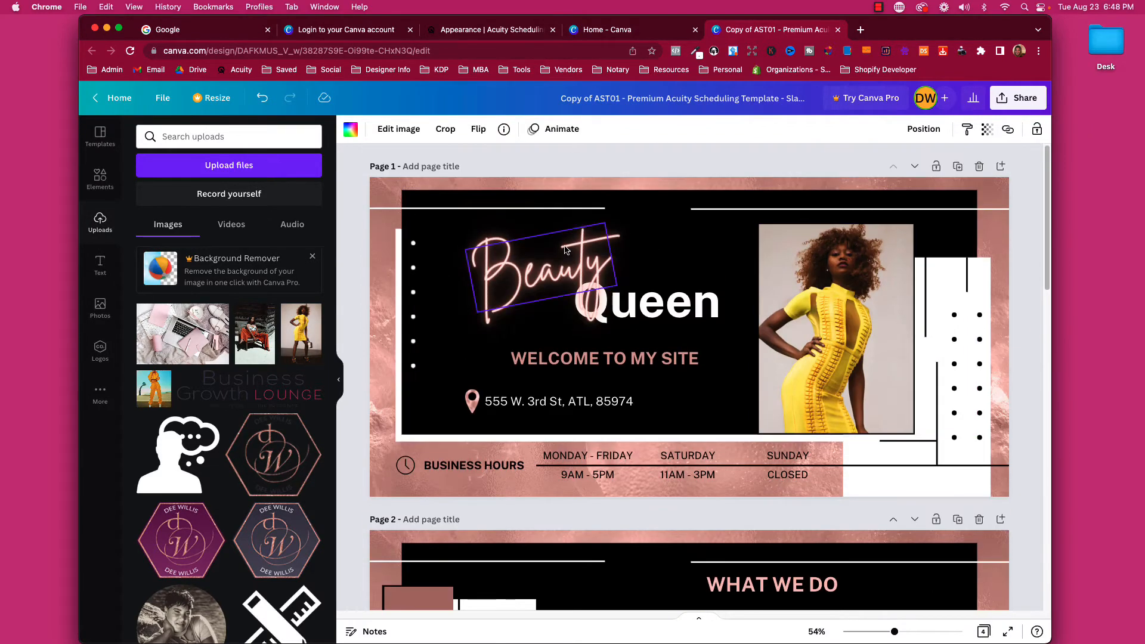
scroll(709, 376, "down", 10)
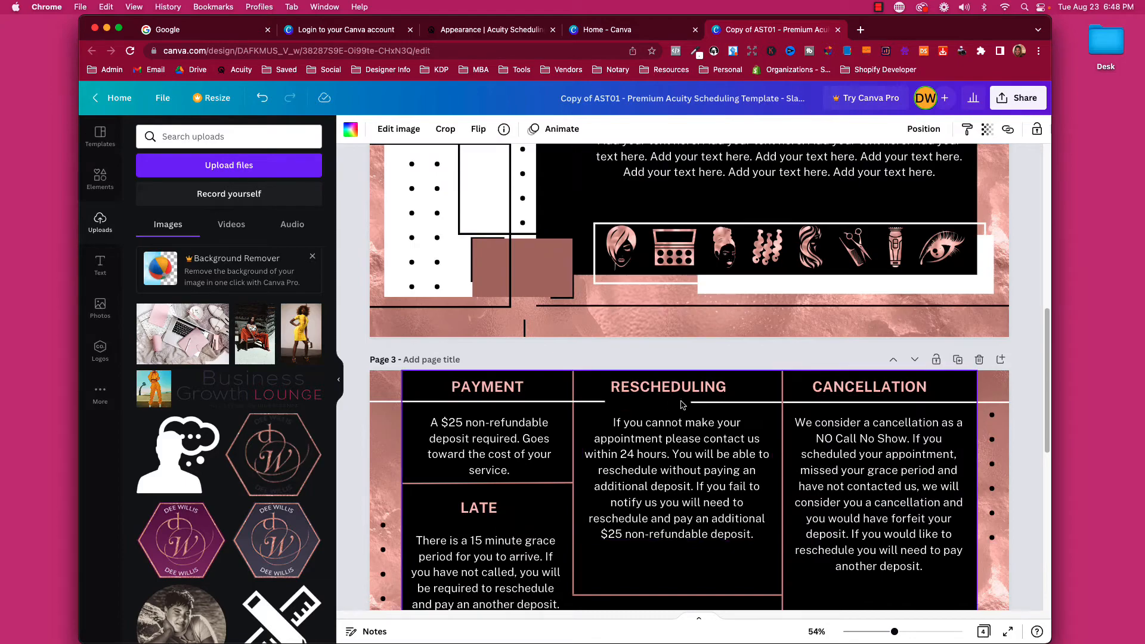
scroll(685, 411, "up", 5)
scroll(732, 410, "down", 6)
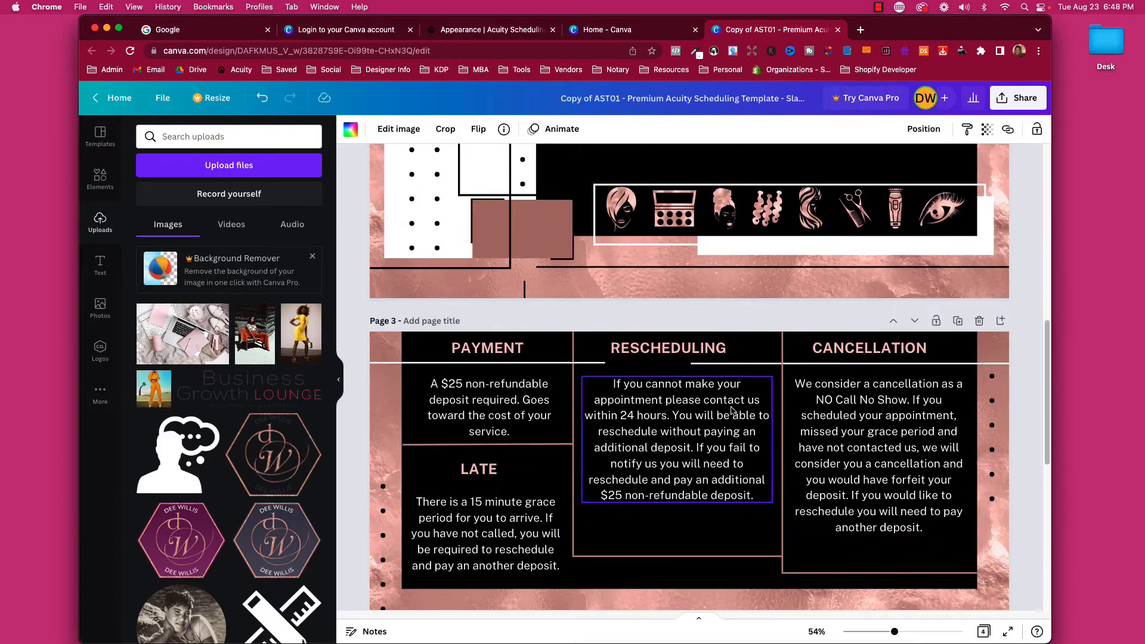
Move the payment and cancellation policy page up to page 2, then scroll through to check the order.
left_click(893, 320)
scroll(806, 382, "up", 3)
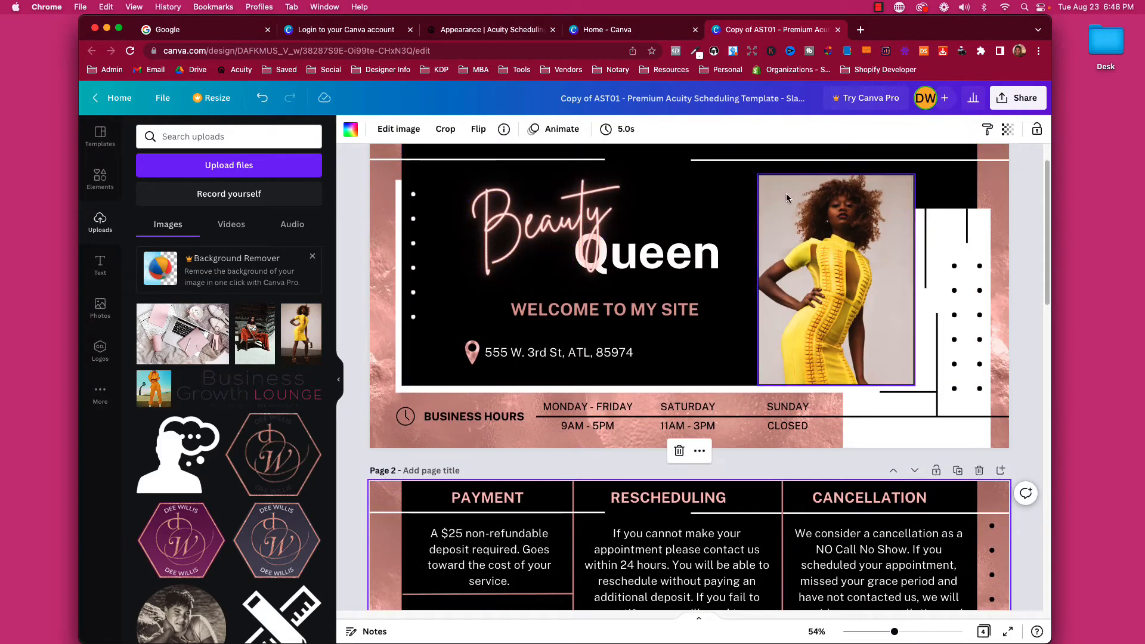
scroll(662, 313, "down", 8)
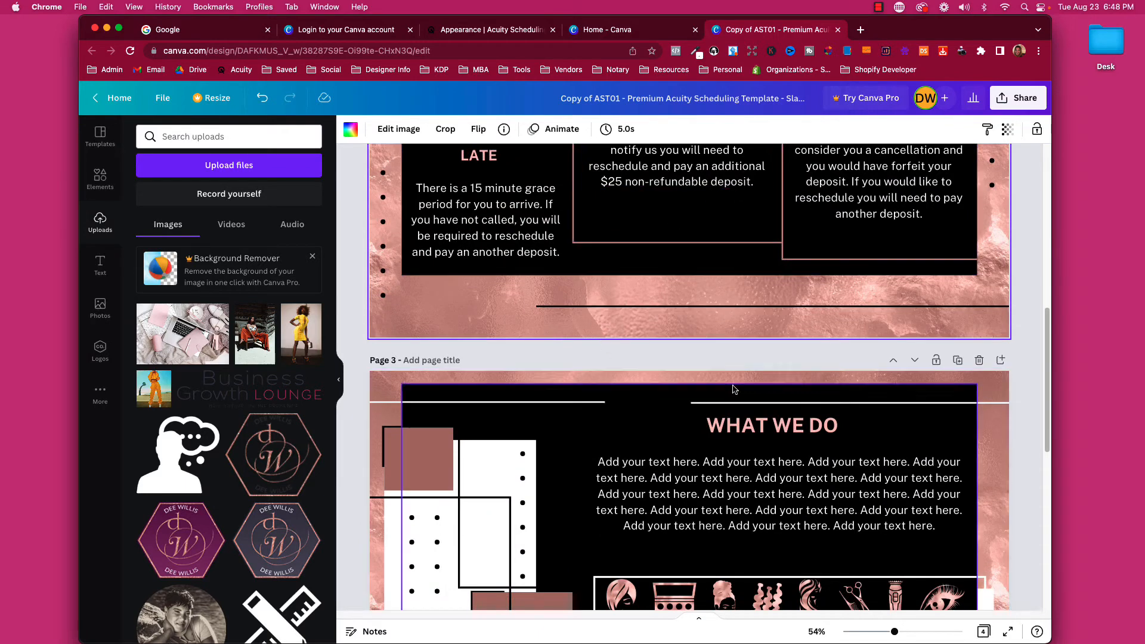
scroll(686, 268, "up", 4)
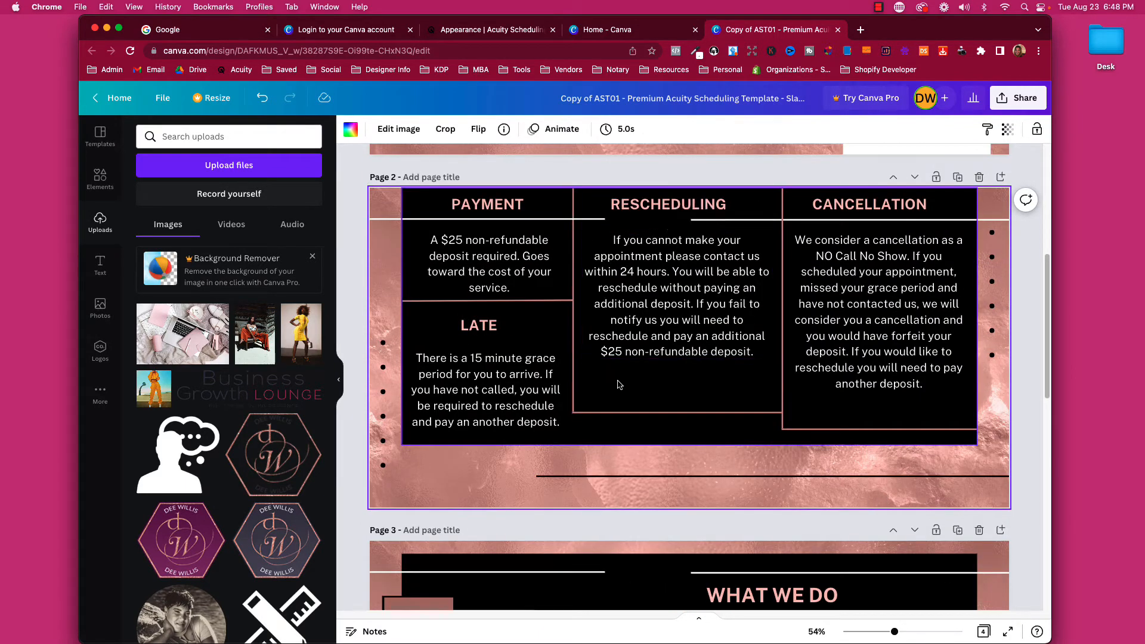
scroll(618, 383, "up", 6)
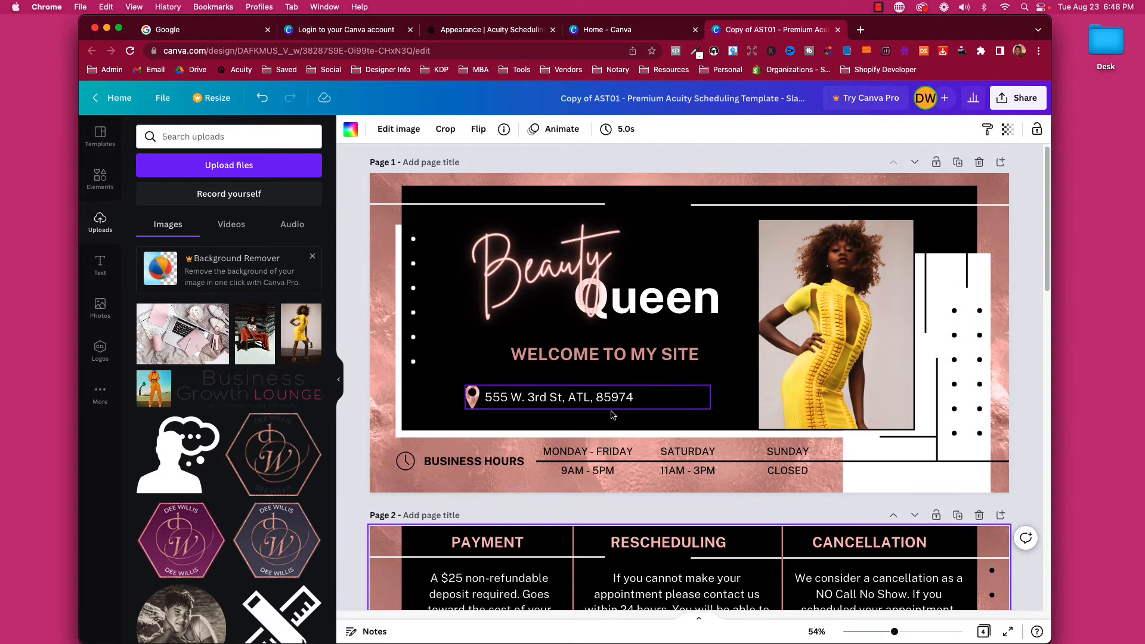
scroll(610, 406, "down", 6)
scroll(611, 405, "up", 6)
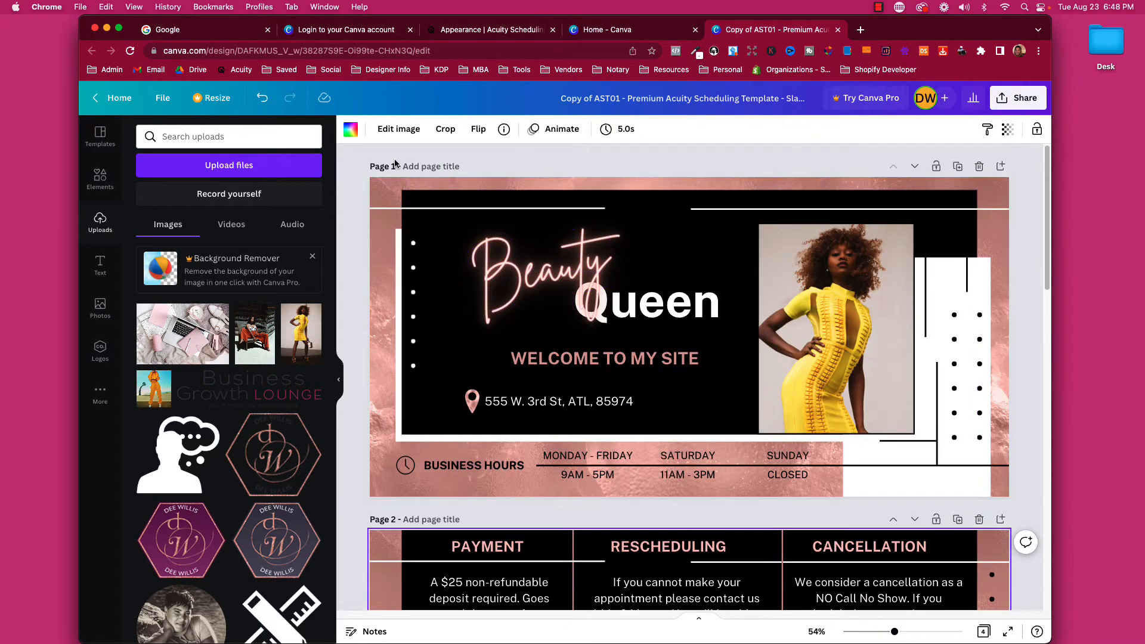
scroll(465, 352, "down", 10)
scroll(465, 352, "down", 2)
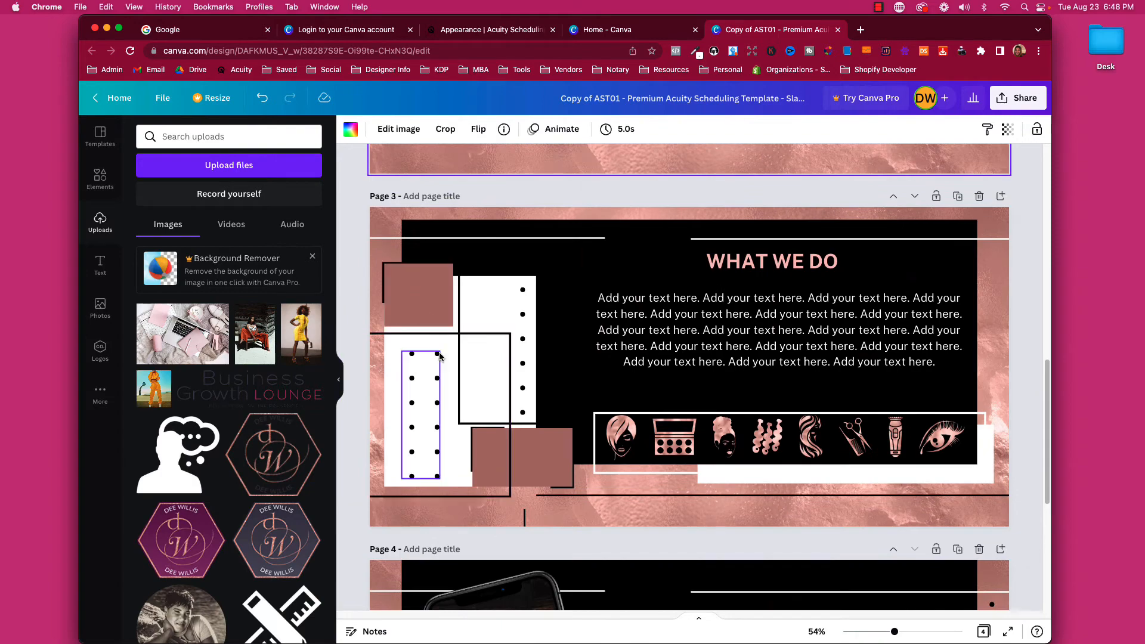
scroll(471, 280, "up", 12)
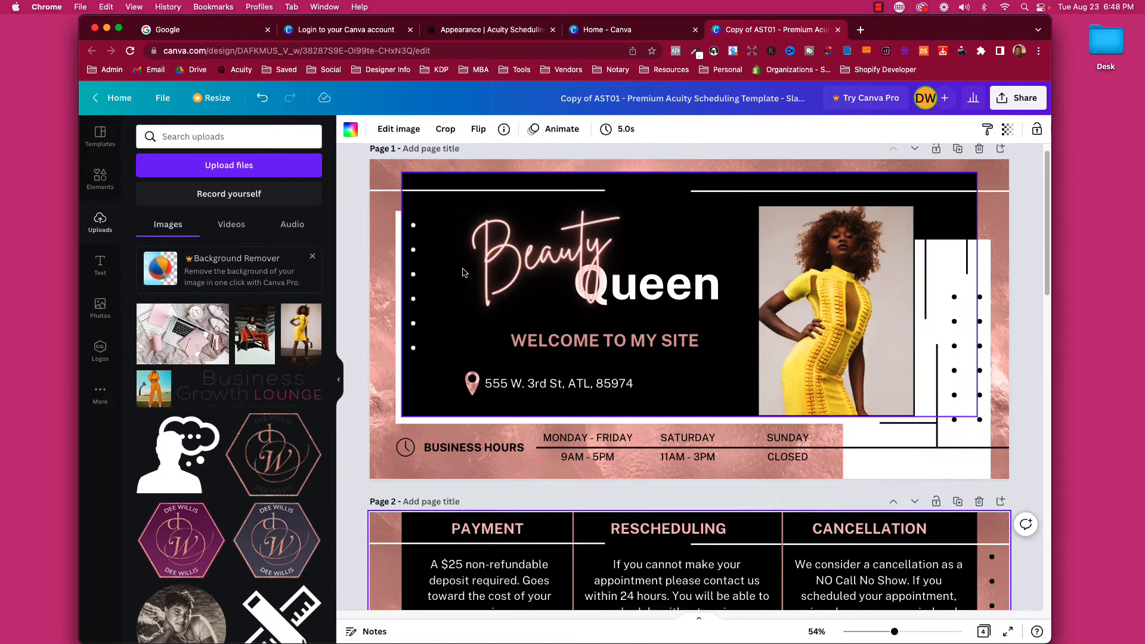
scroll(479, 413, "down", 3)
scroll(479, 413, "down", 13)
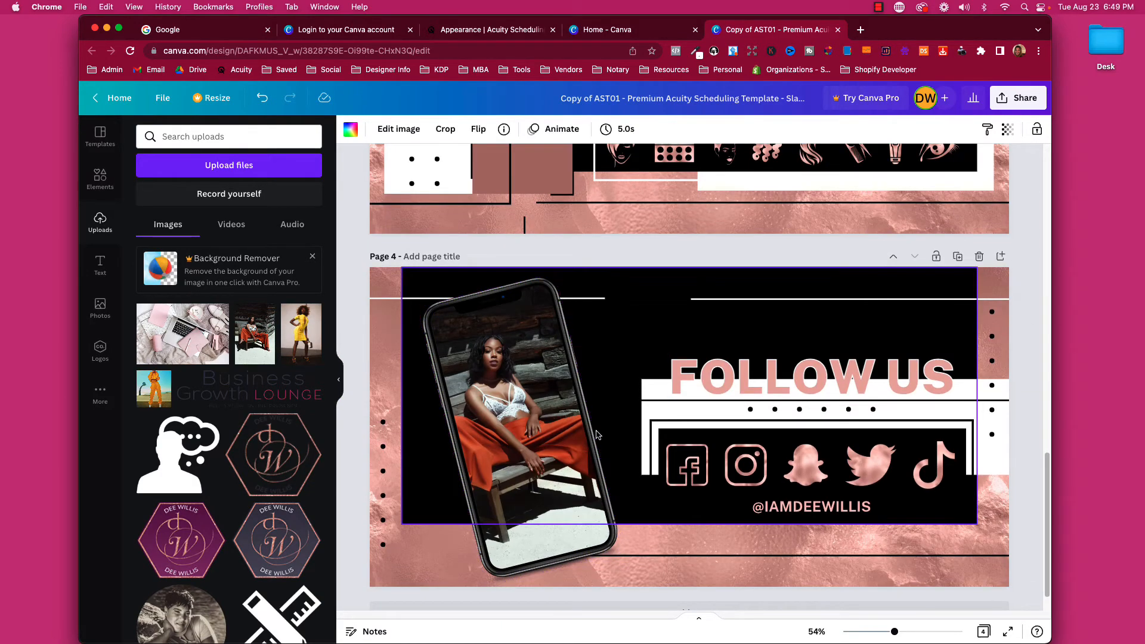
scroll(596, 440, "up", 16)
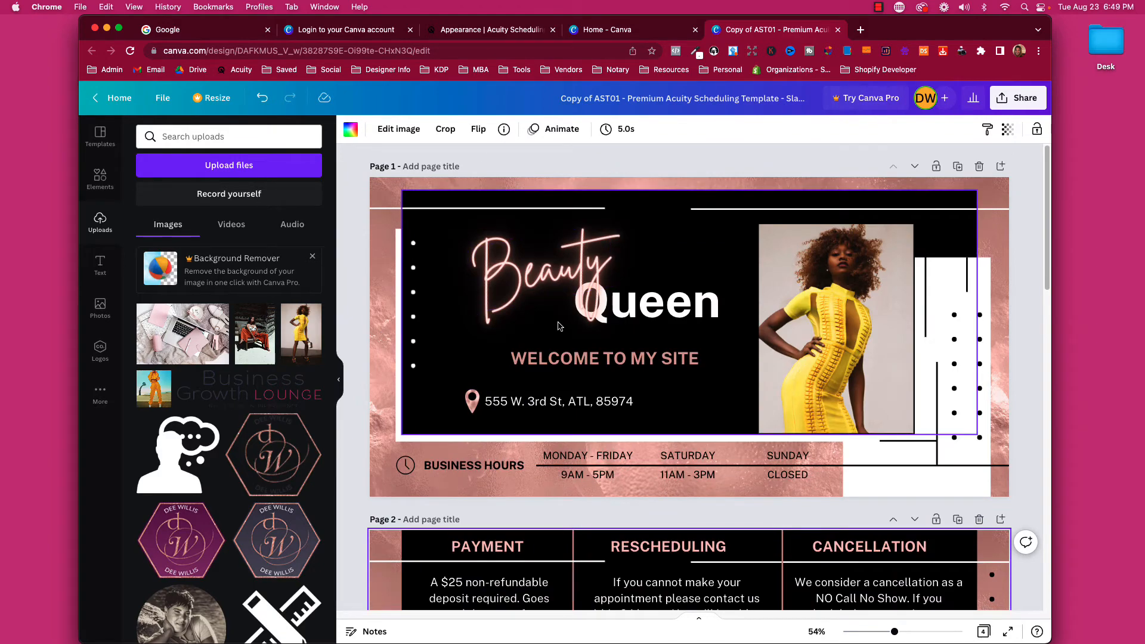
scroll(656, 417, "down", 13)
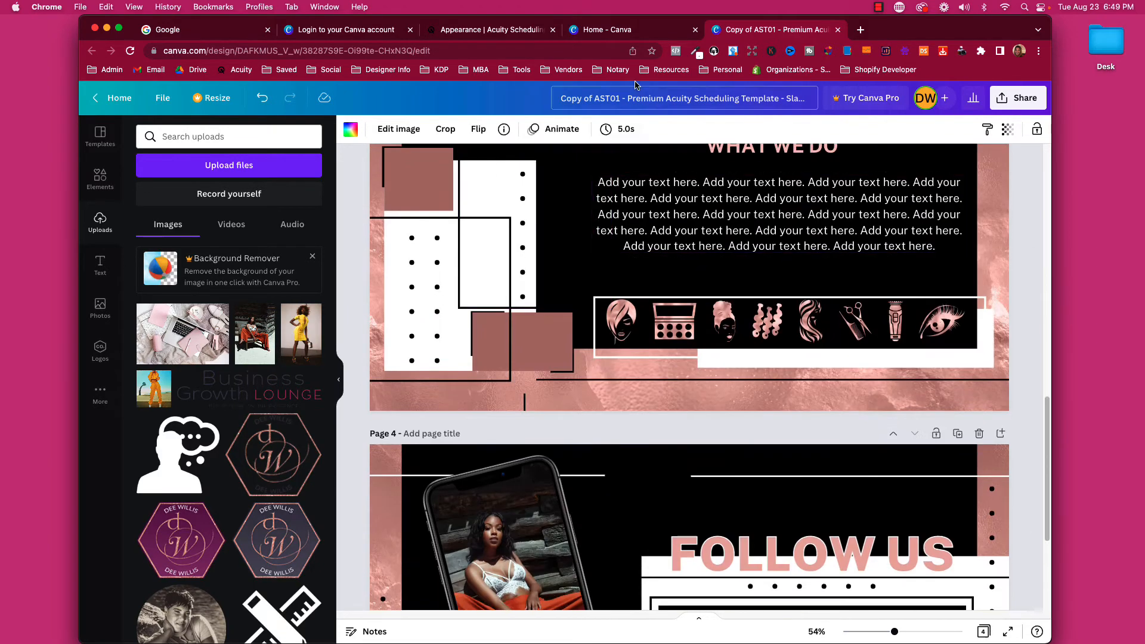
scroll(689, 475, "up", 8)
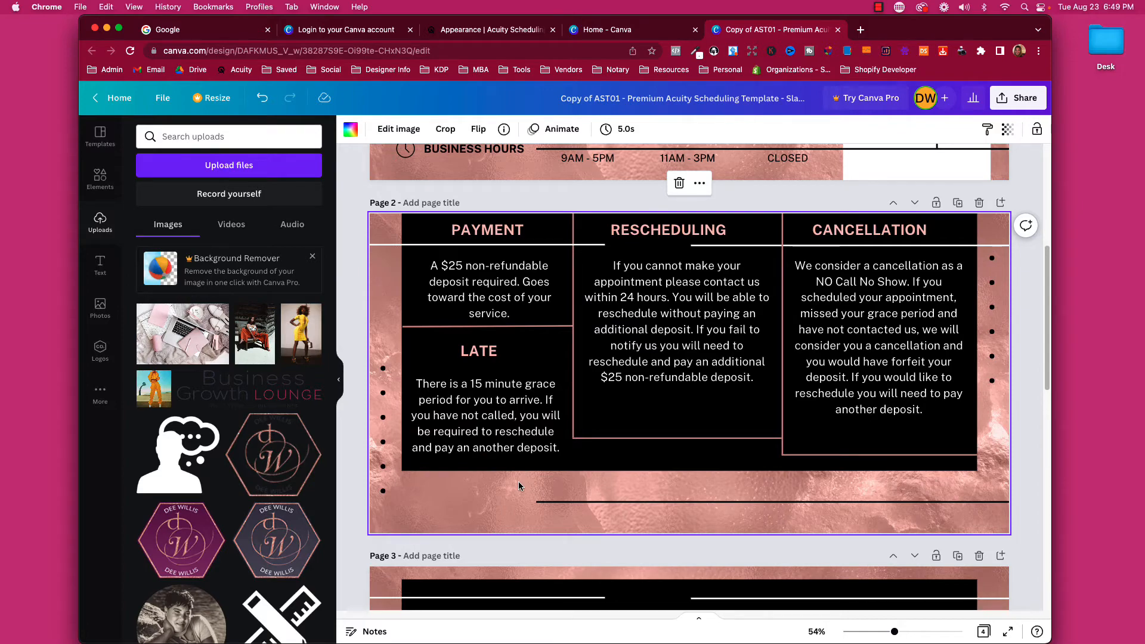
Collapse the Uploads side panel and scroll down through the enlarged banner pages.
left_click(338, 388)
scroll(871, 512, "up", 5)
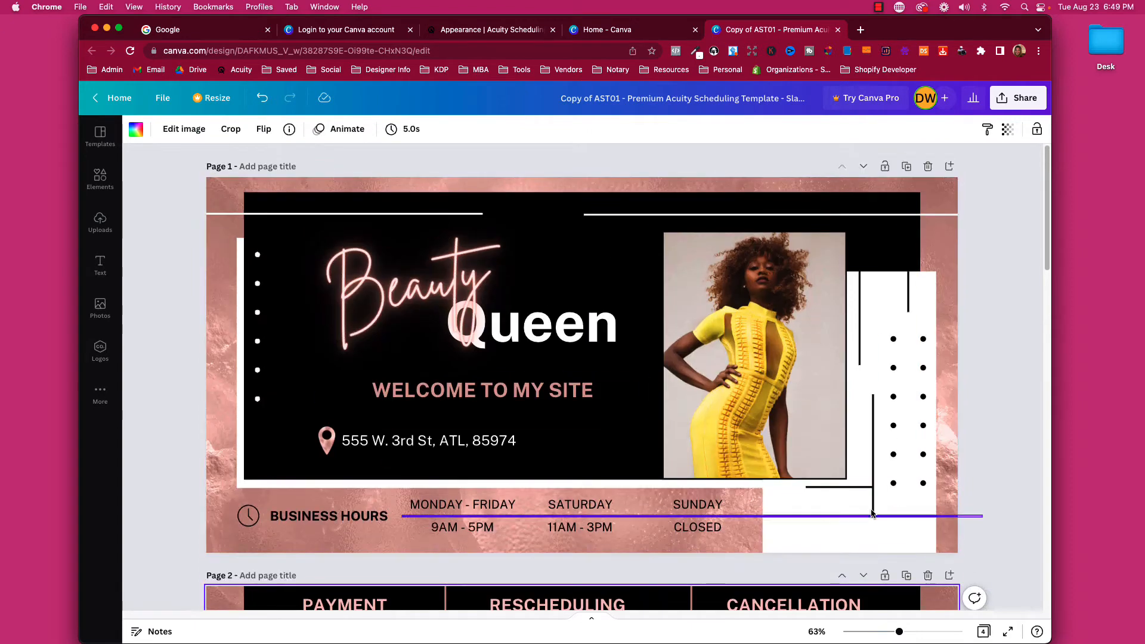
scroll(582, 432, "down", 3)
scroll(582, 432, "up", 3)
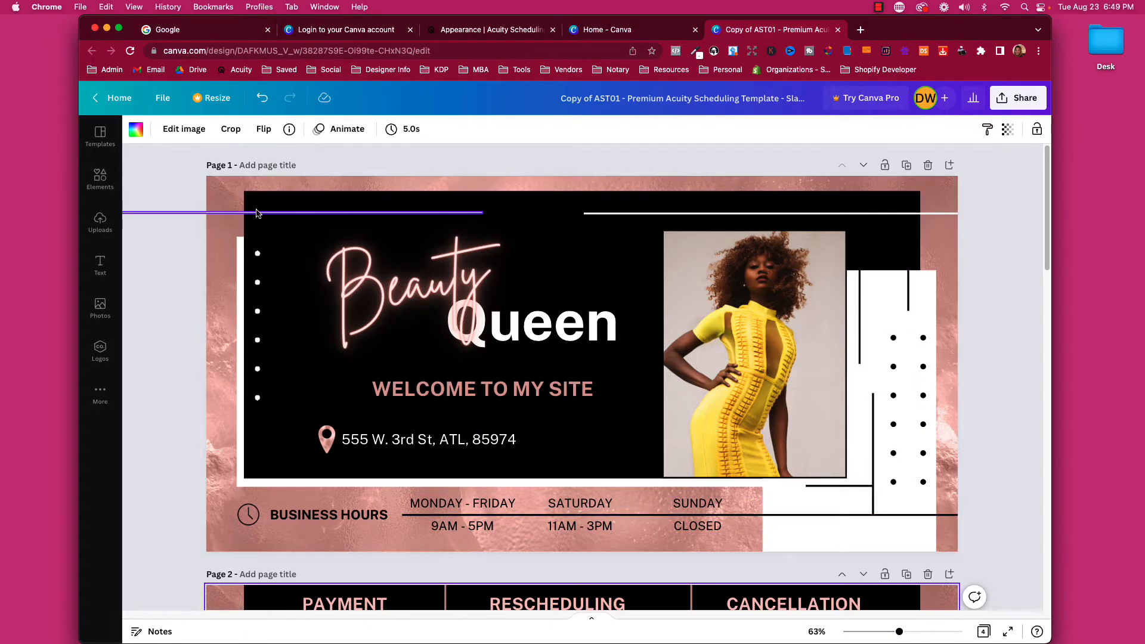
scroll(315, 356, "down", 3)
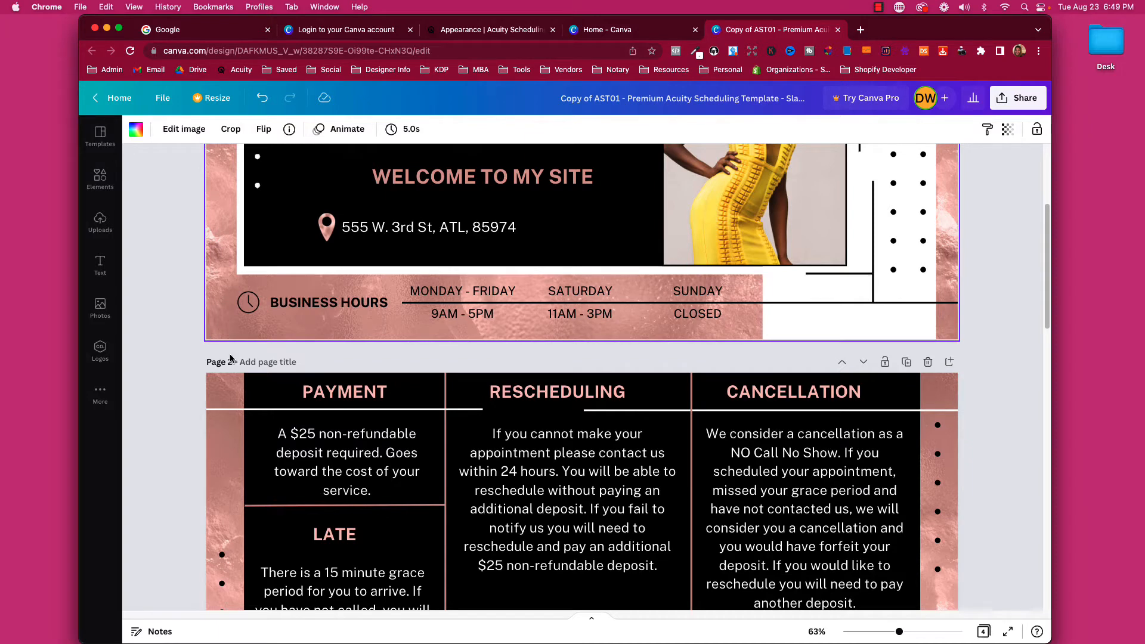
scroll(230, 363, "down", 10)
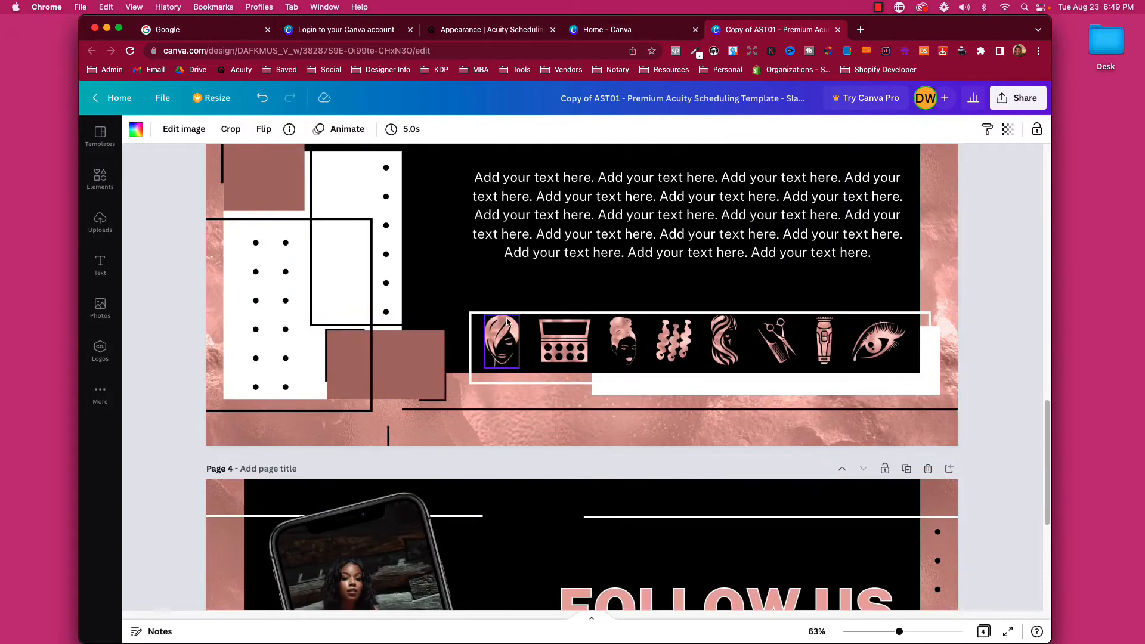
Preview the Sangri, Astro, Polar, Arctic and Fade Photogenic filters on the first hair icon on page 3.
left_click(505, 337)
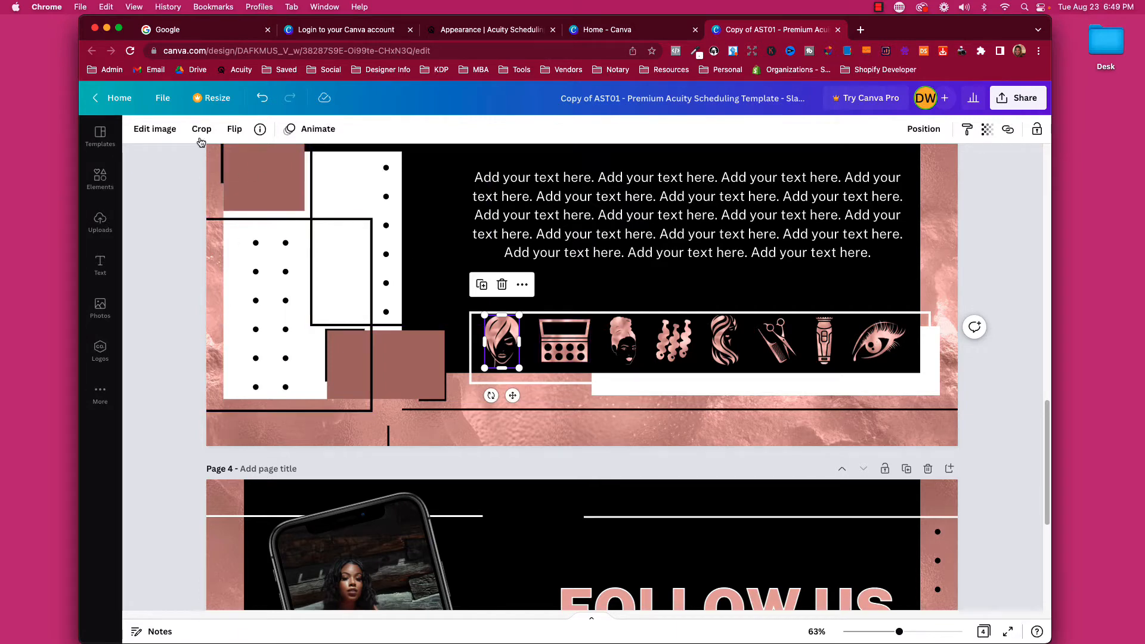
left_click(156, 130)
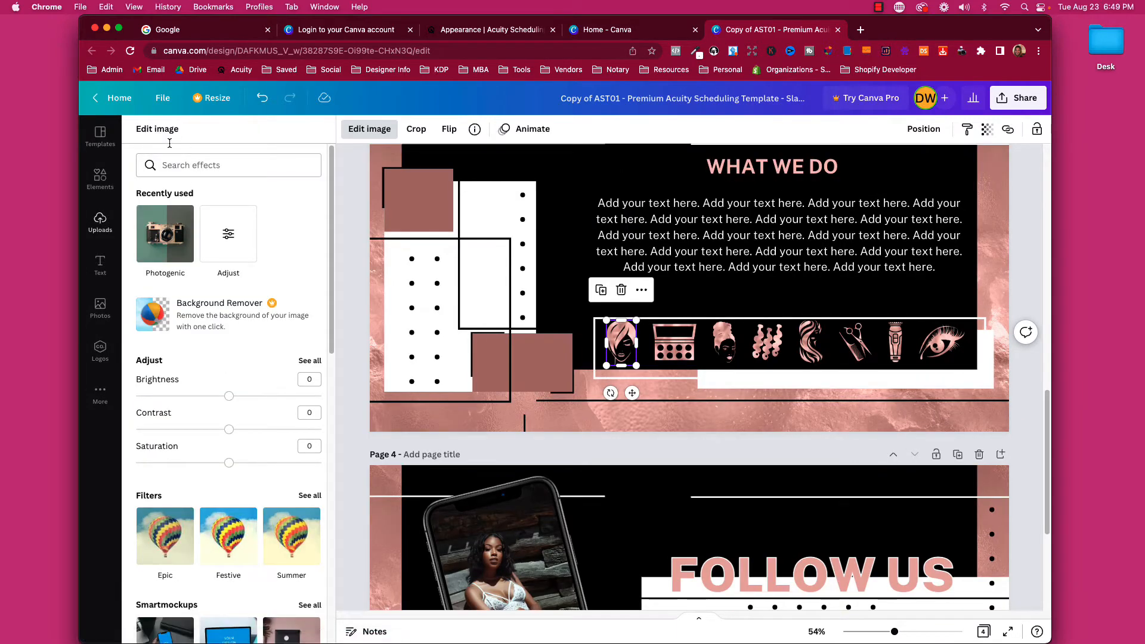
scroll(249, 393, "down", 6)
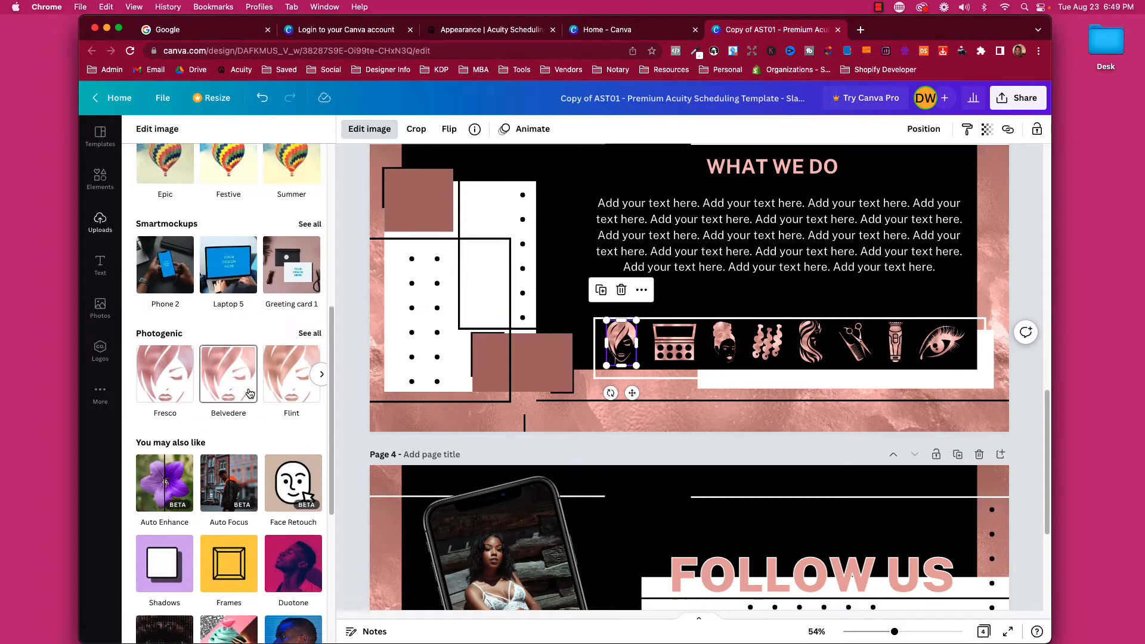
scroll(249, 394, "down", 1)
left_click(309, 280)
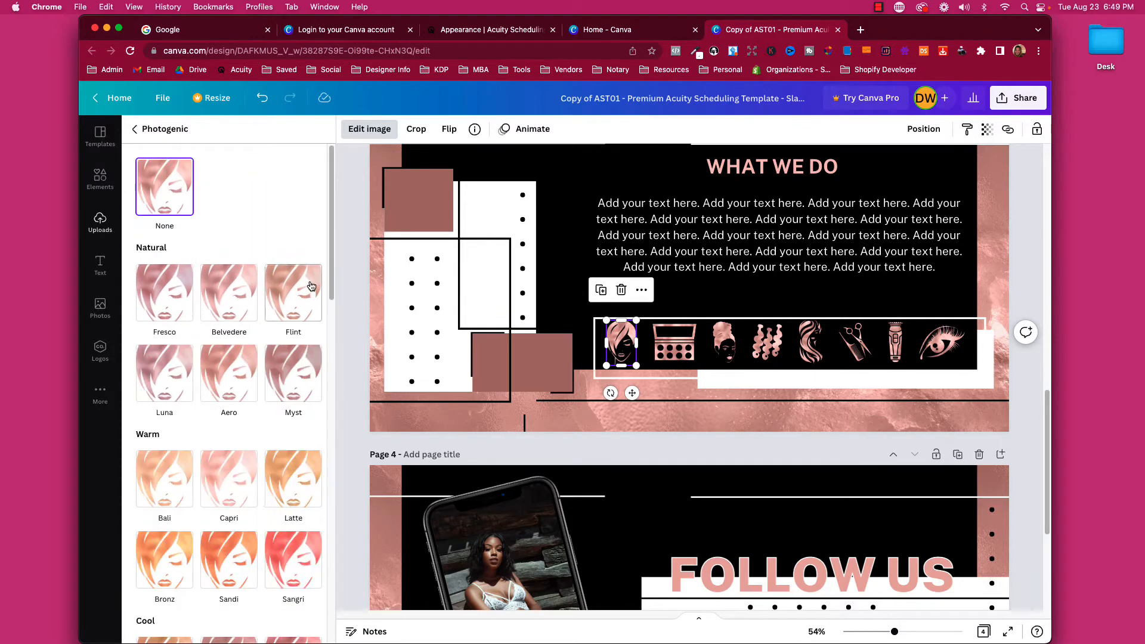
scroll(304, 322, "down", 4)
left_click(294, 350)
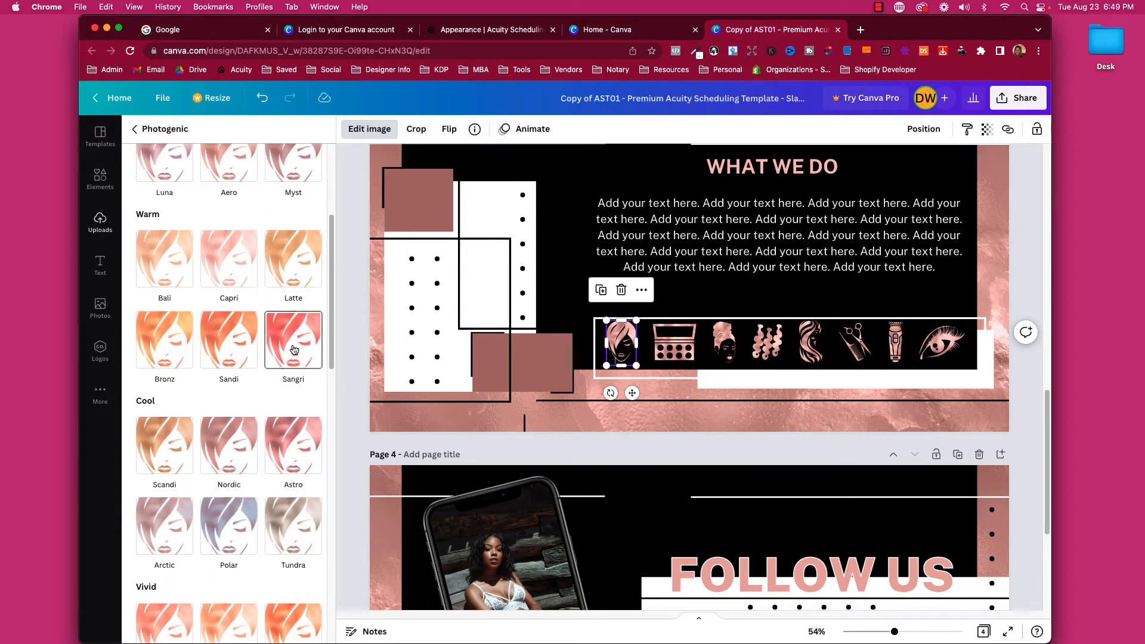
left_click(289, 424)
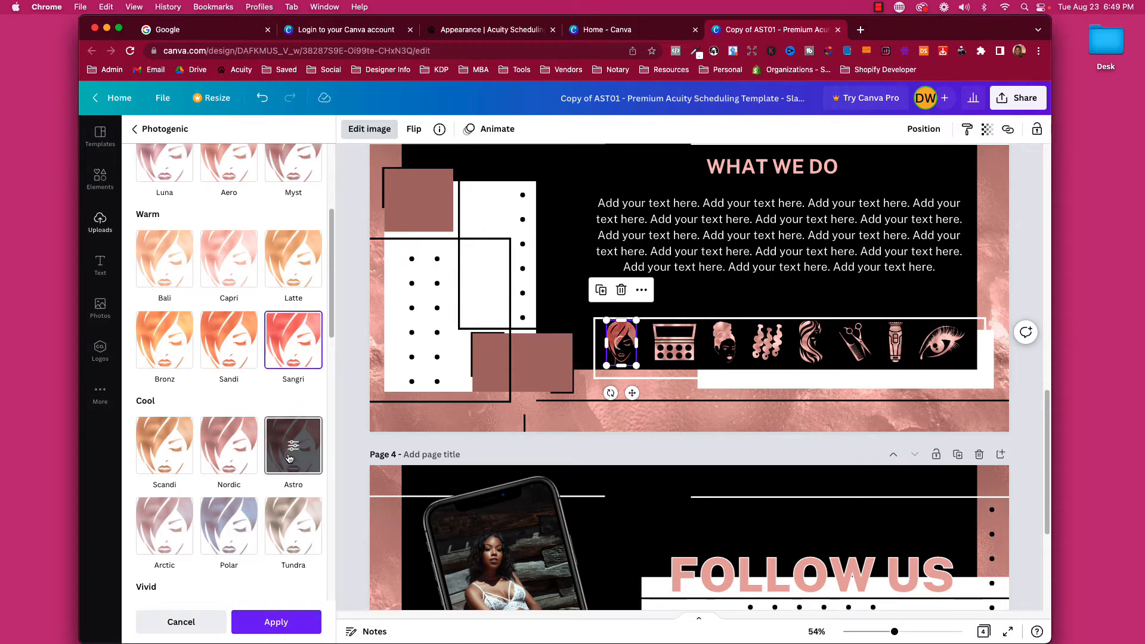
left_click(237, 514)
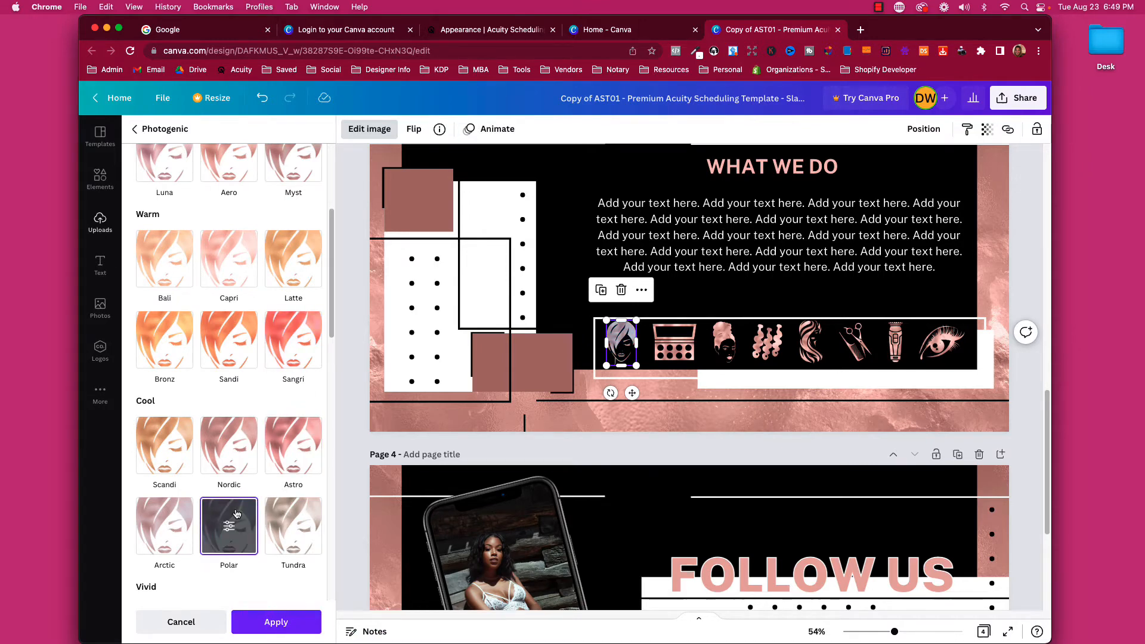
left_click(174, 528)
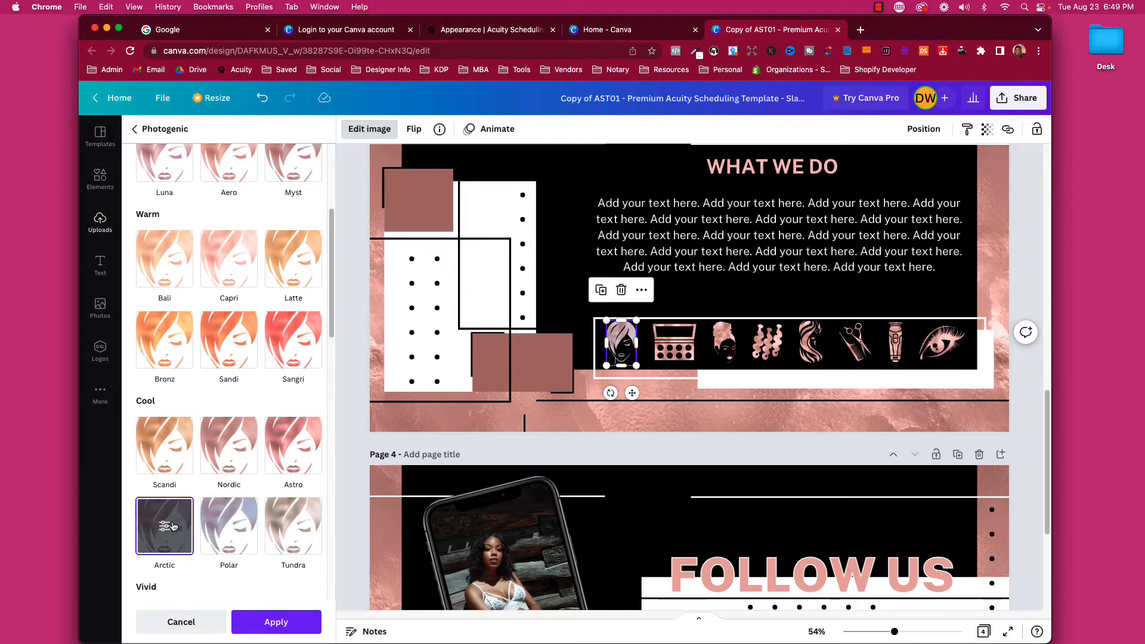
scroll(226, 477, "down", 5)
scroll(237, 404, "down", 6)
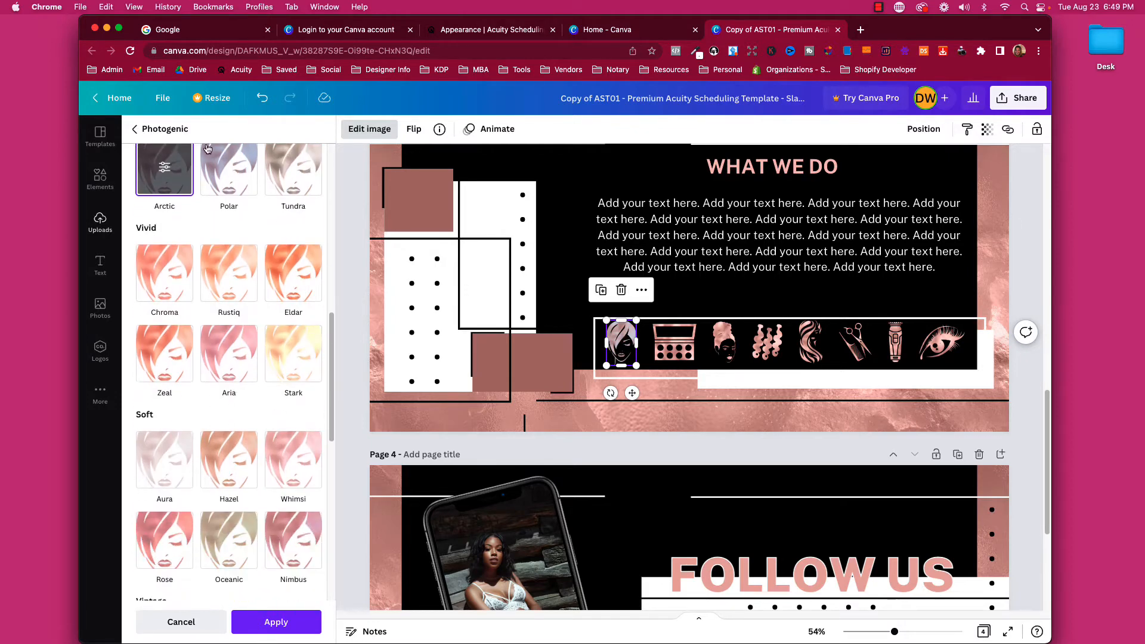
left_click(238, 405)
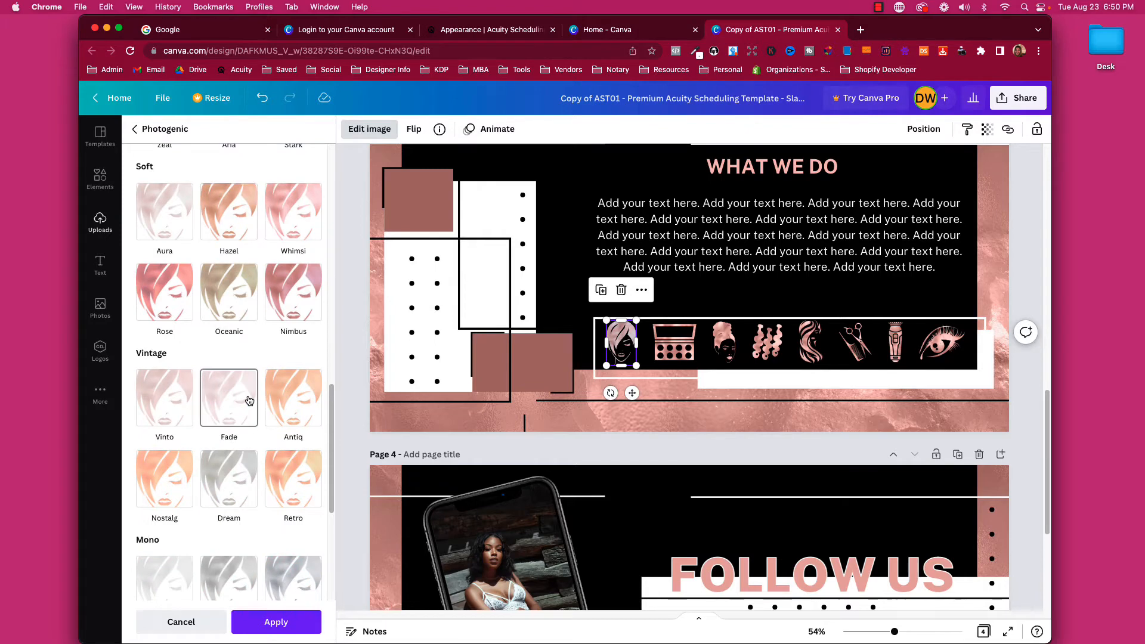
scroll(267, 439, "down", 5)
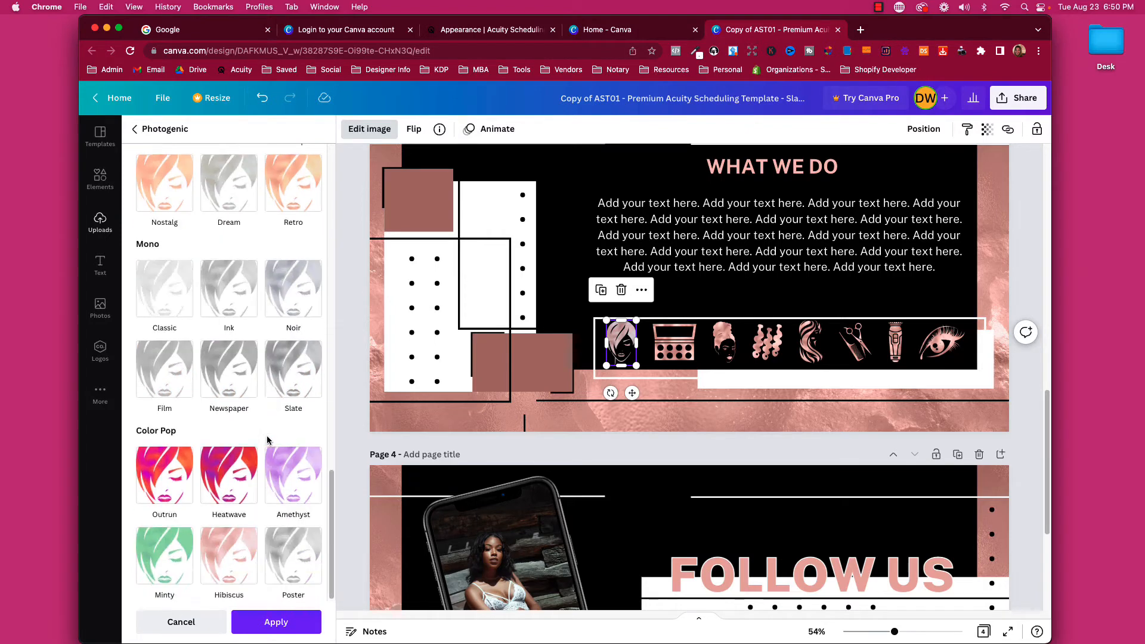
Try the Noir and Heatwave filters on the face icon, then undo to restore its colours.
left_click(308, 304)
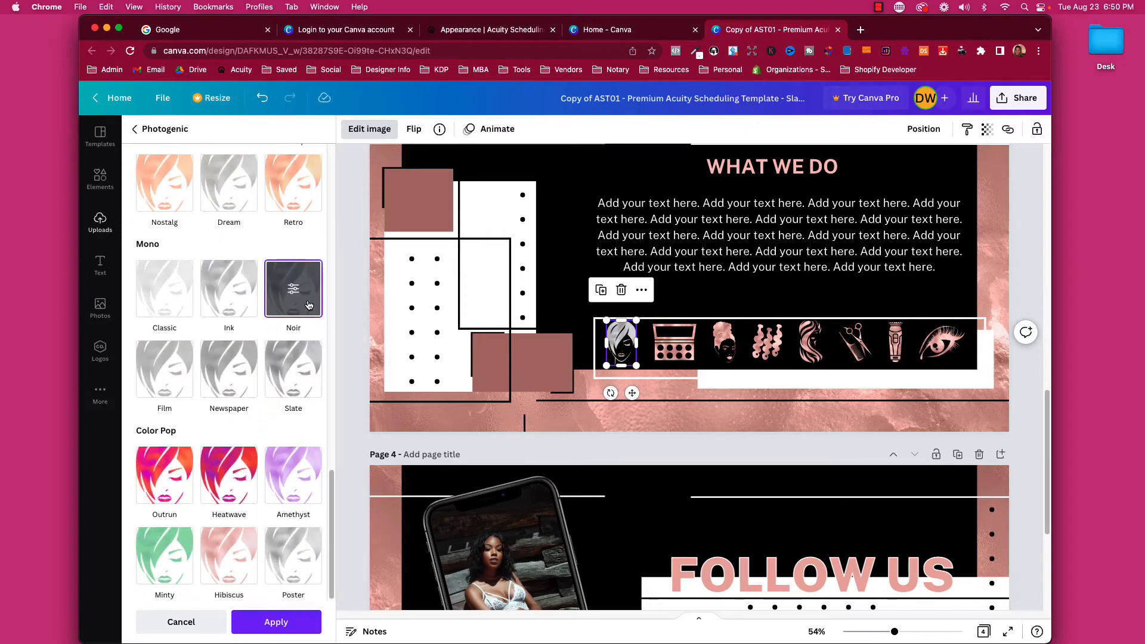
left_click(234, 472)
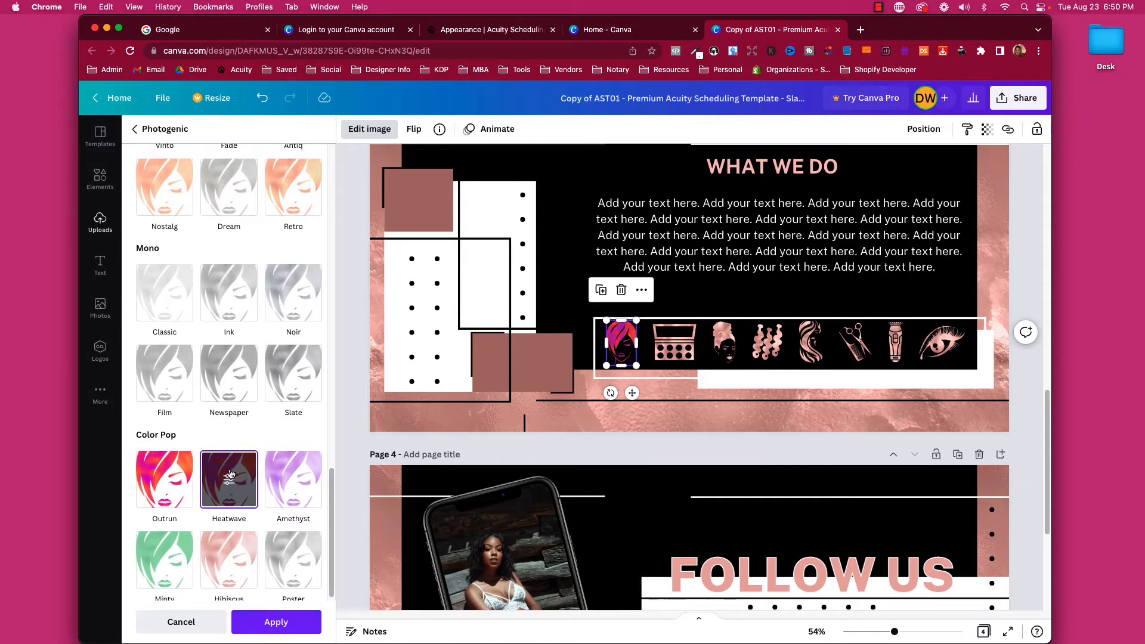
scroll(229, 472, "up", 3)
scroll(229, 473, "down", 3)
scroll(229, 472, "up", 10)
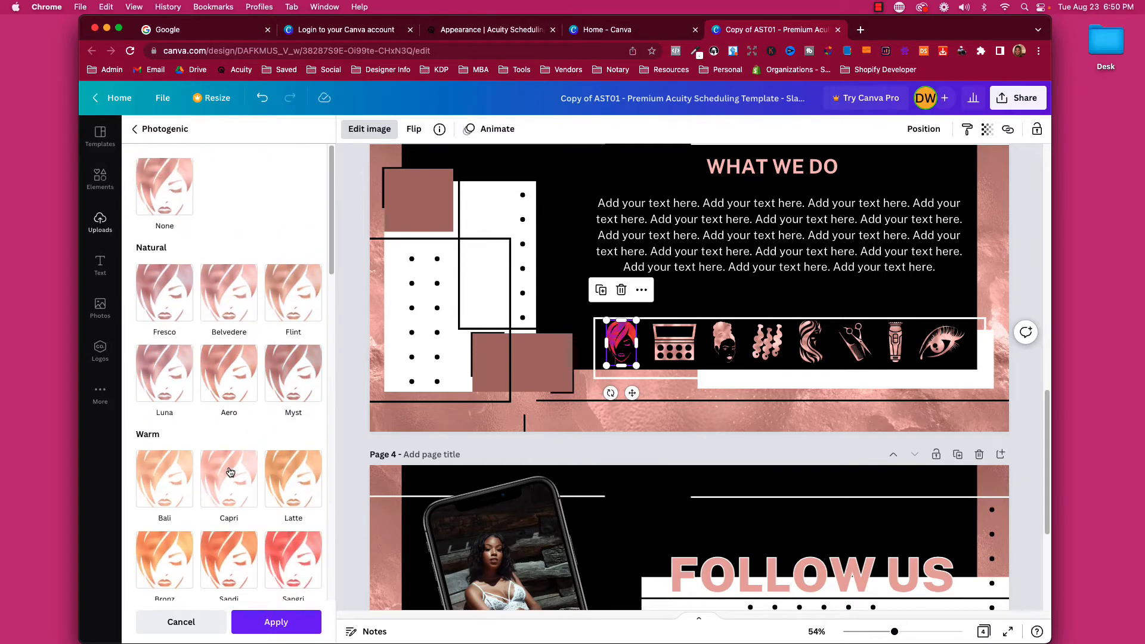
left_click(153, 133)
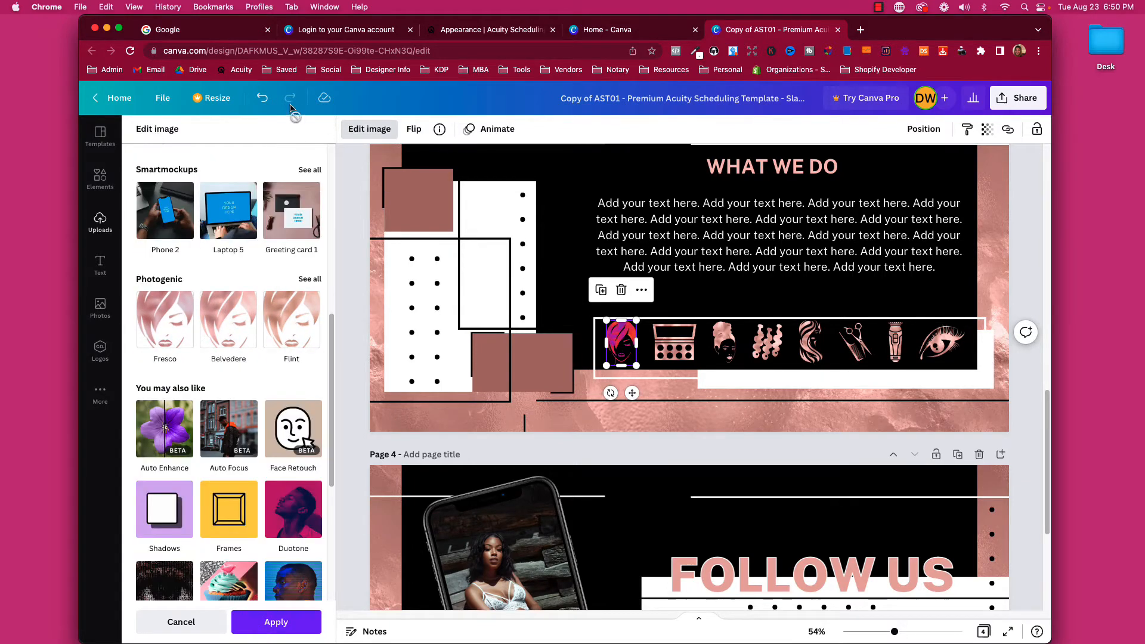
left_click(260, 98)
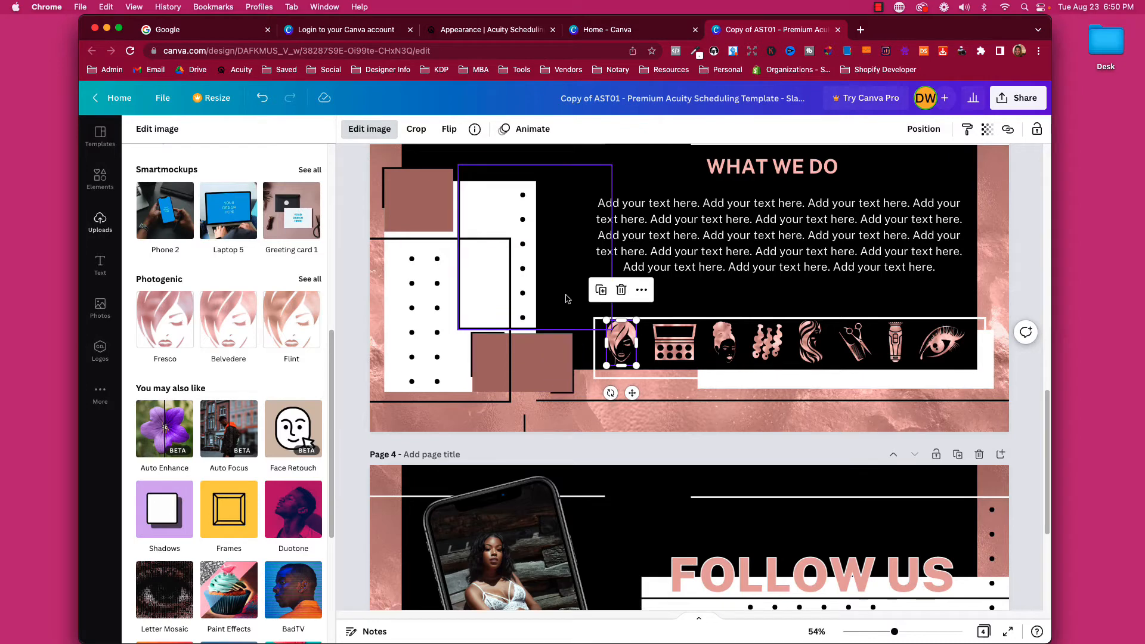
Close Edit image and make the small shape at the brown rectangle's corner white.
left_click(348, 427)
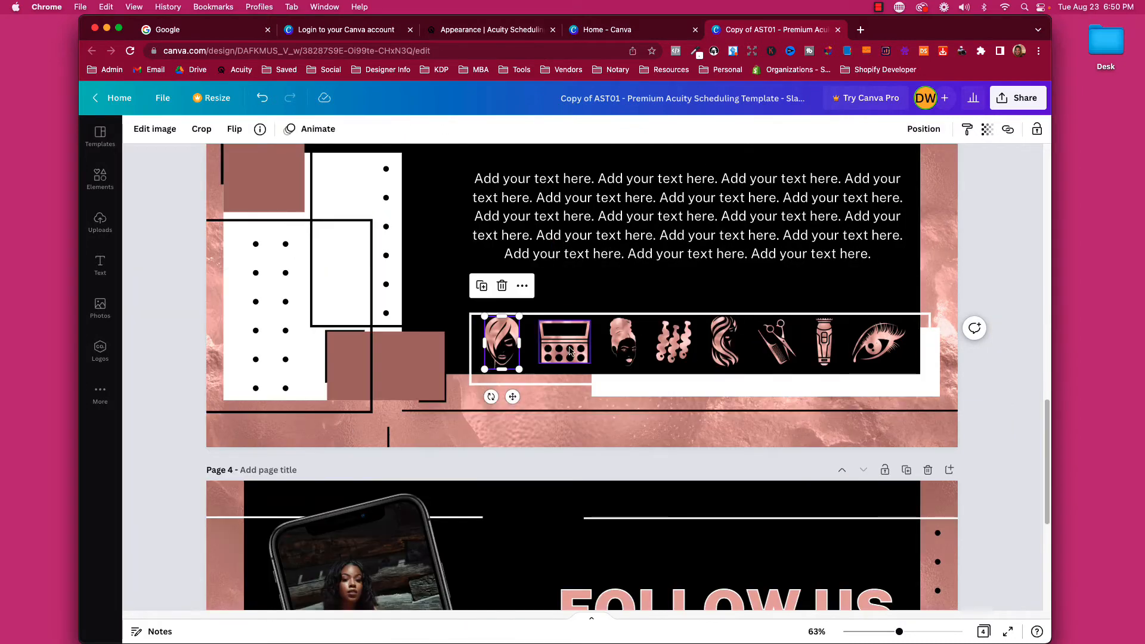
left_click(984, 364)
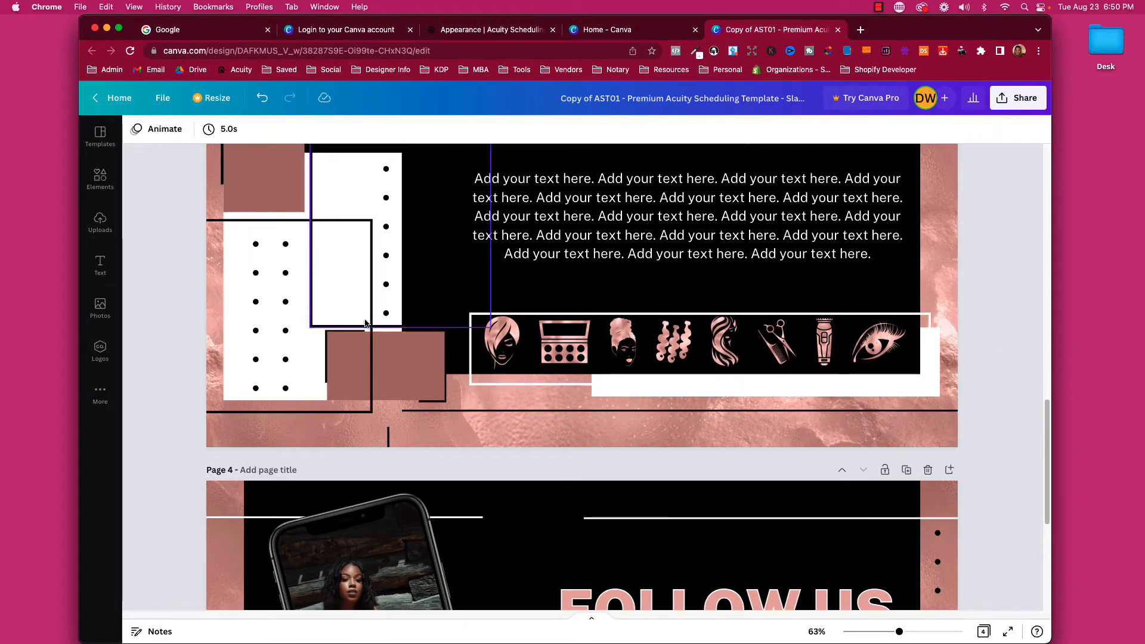
left_click(309, 220)
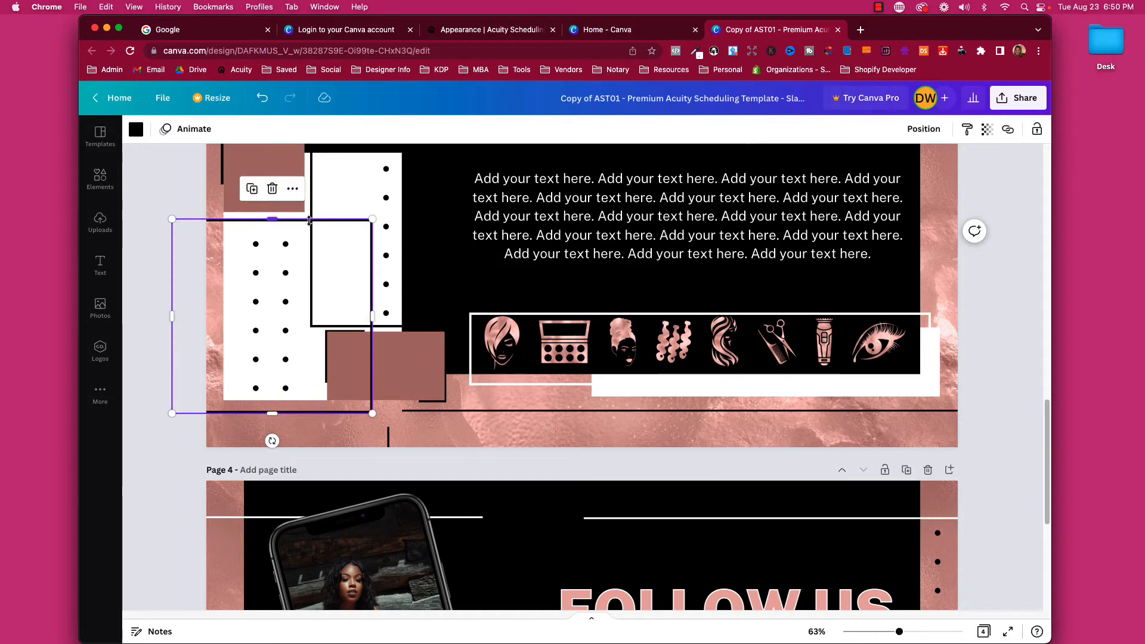
left_click(250, 265)
left_click(441, 404)
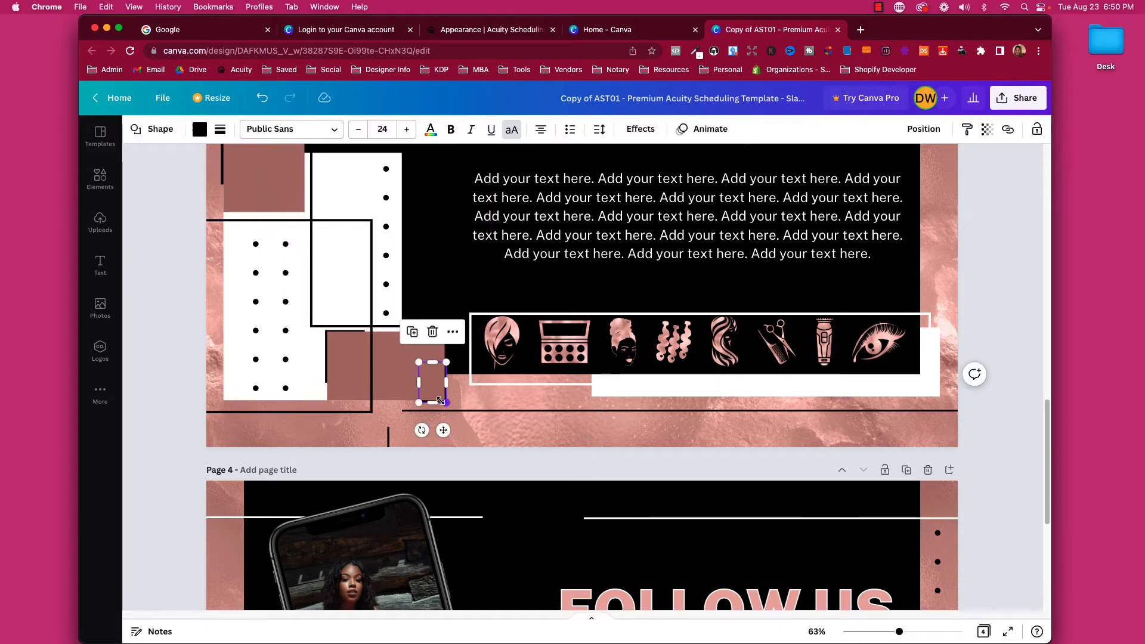
left_click(326, 362)
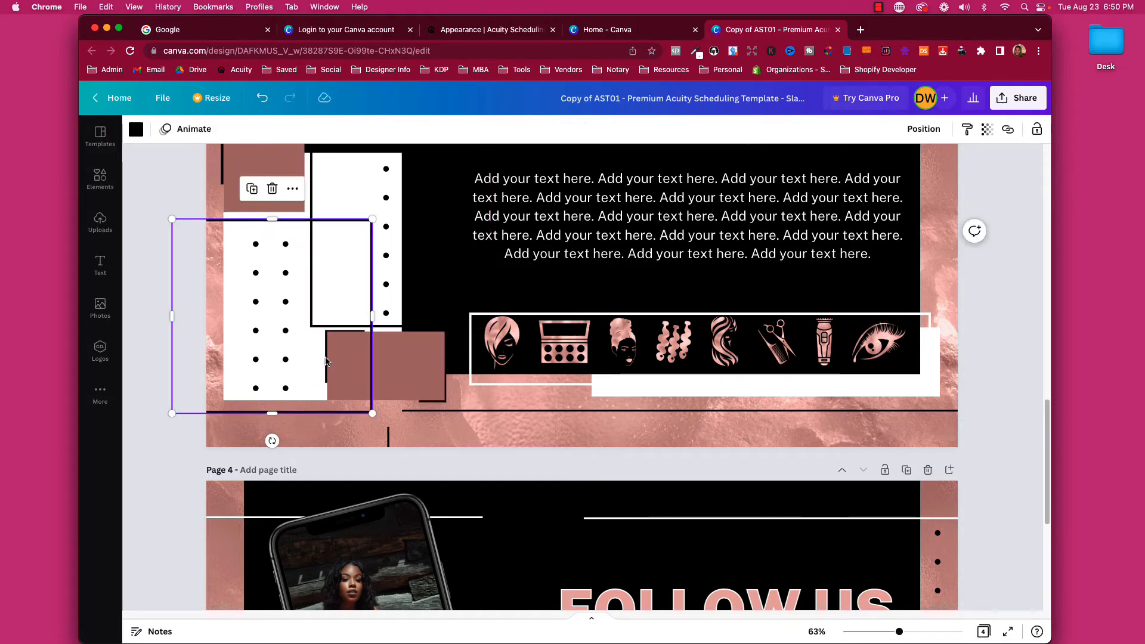
left_click(433, 409)
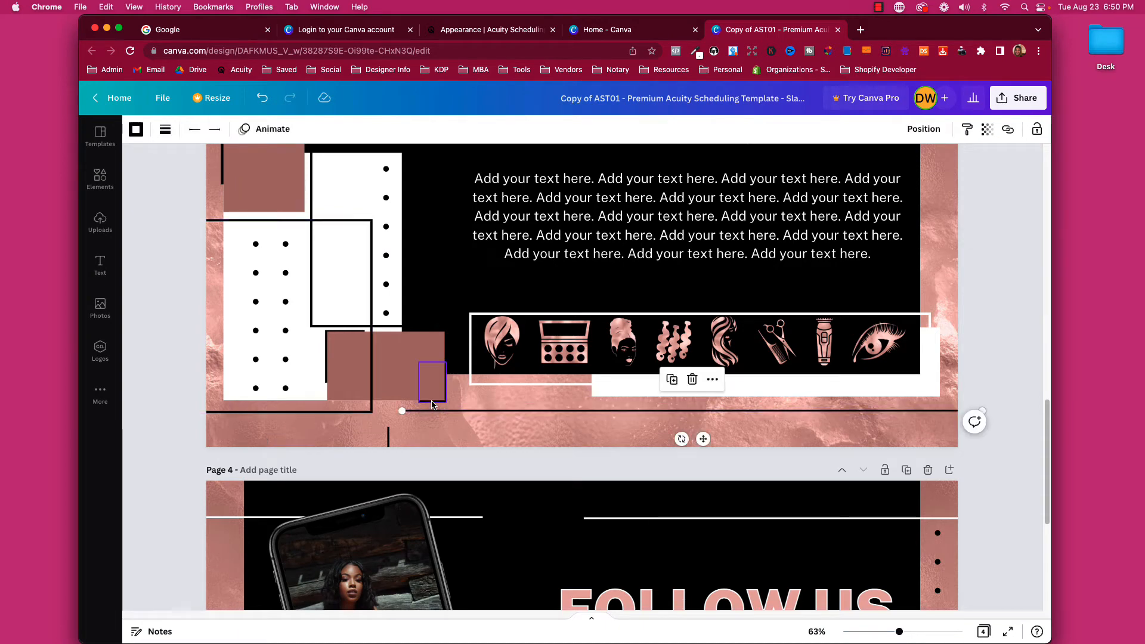
left_click(431, 401)
left_click(199, 130)
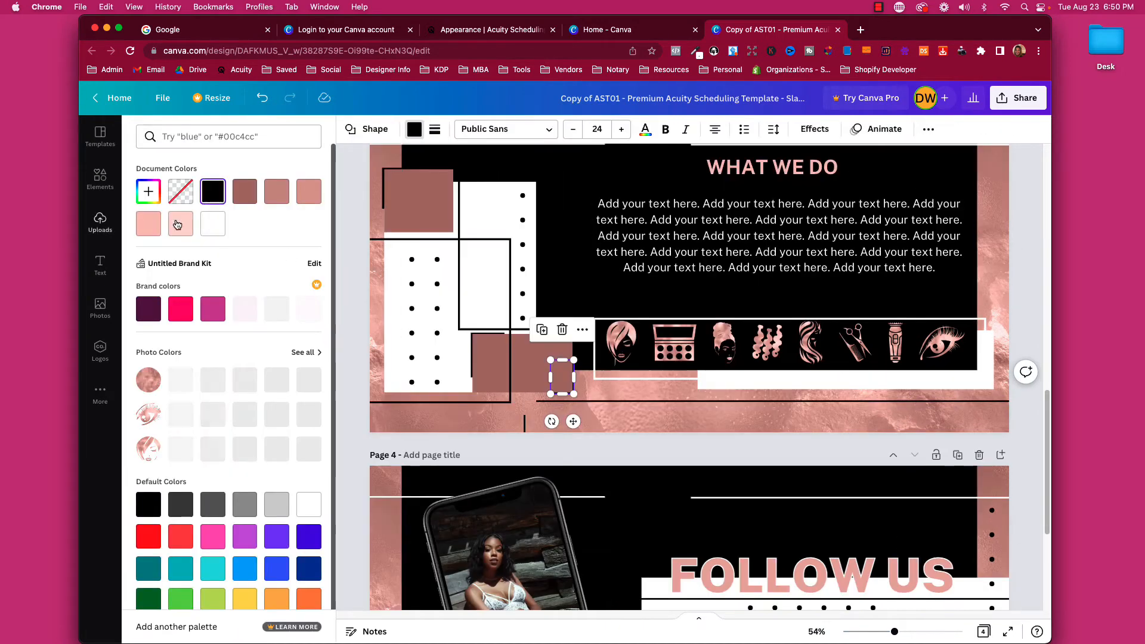
left_click(208, 233)
left_click(443, 419)
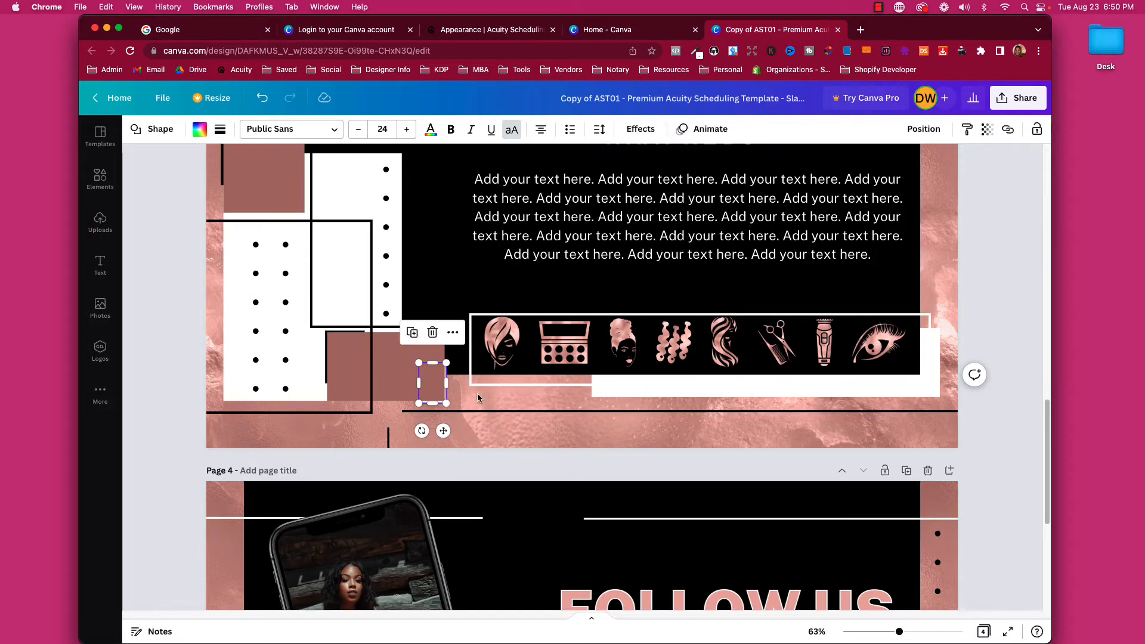
left_click(463, 402)
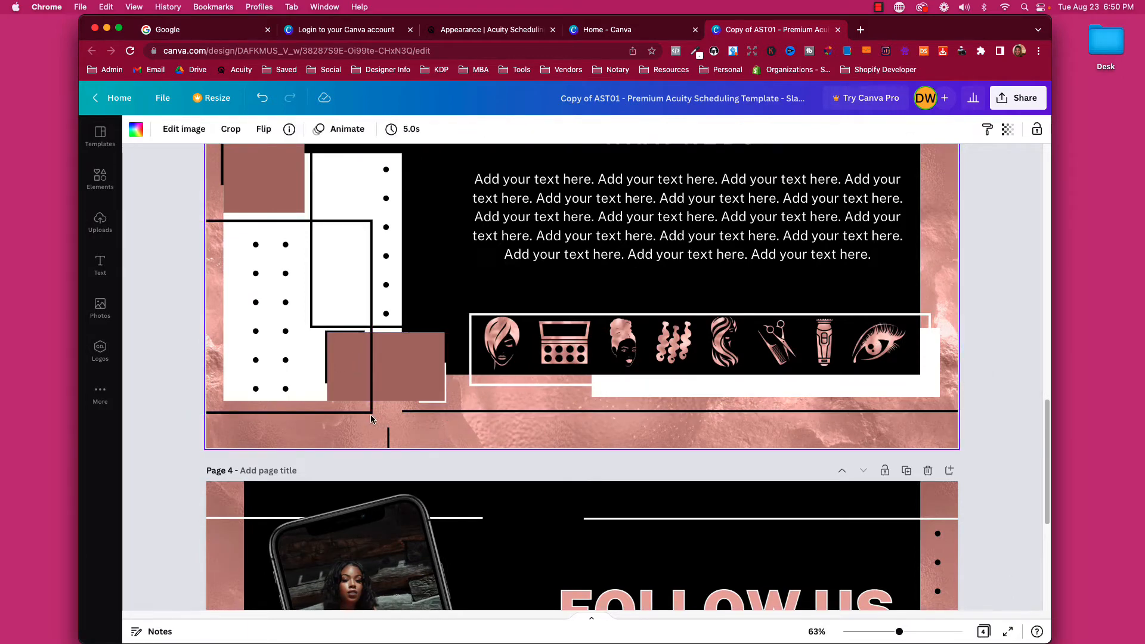
Turn the short vertical line hot pink, then change it back to black.
scroll(382, 405, "down", 2)
left_click(387, 367)
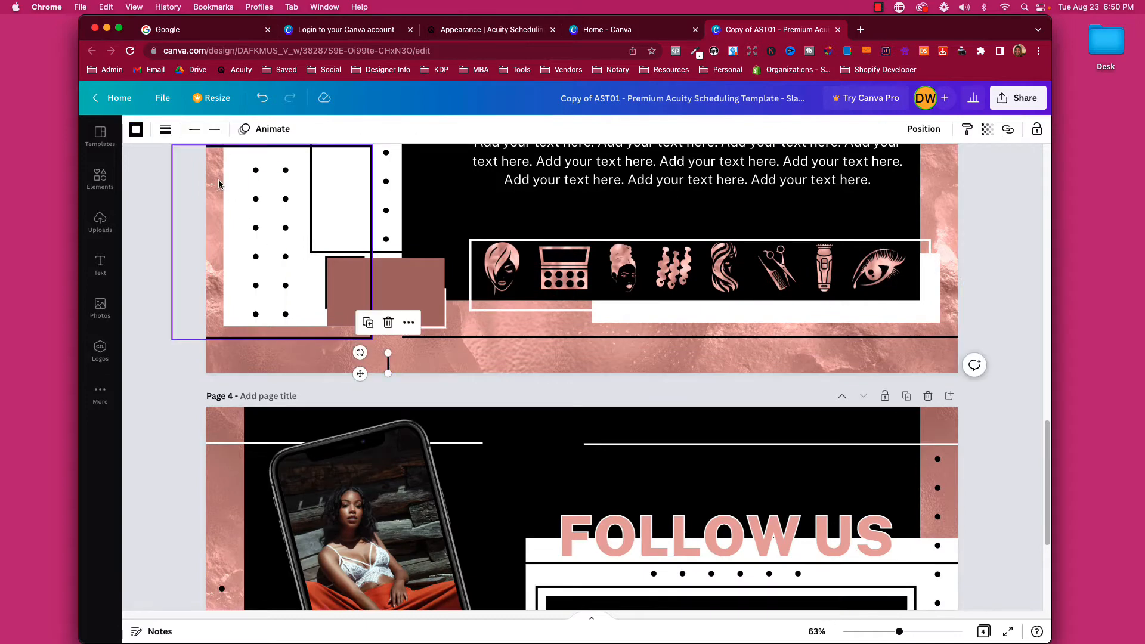
left_click(136, 129)
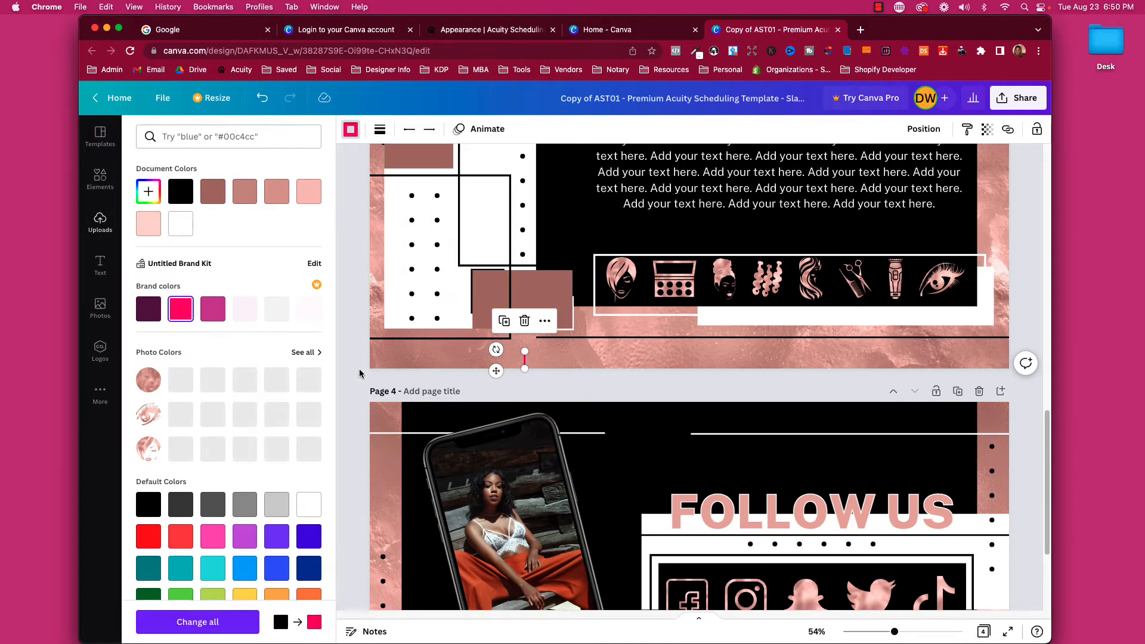
left_click(370, 360)
left_click(458, 363)
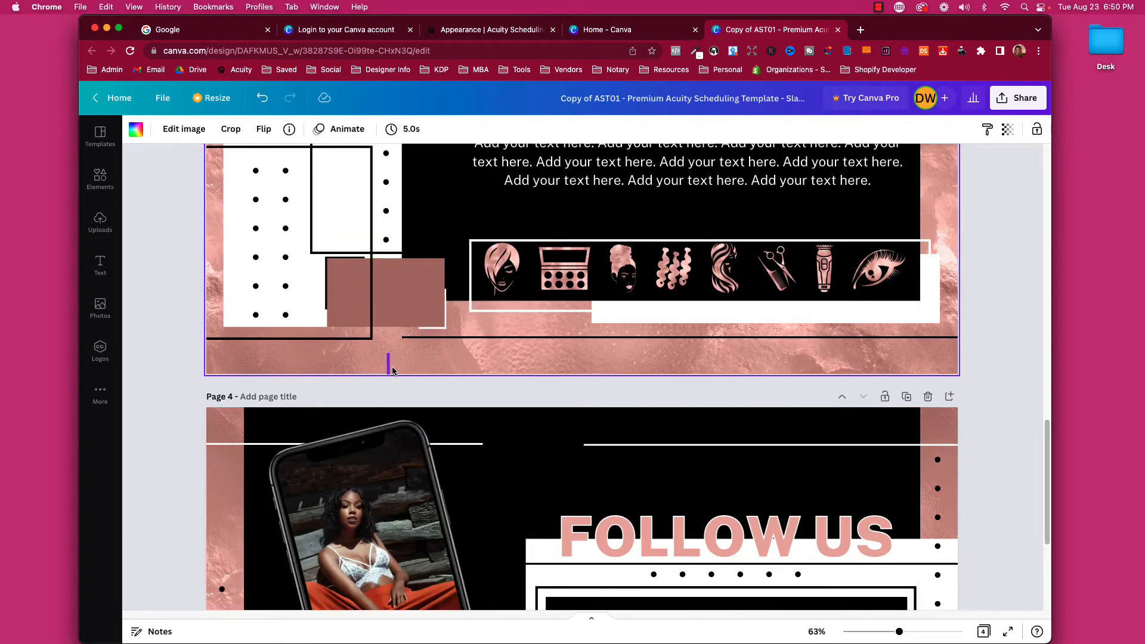
left_click(389, 370)
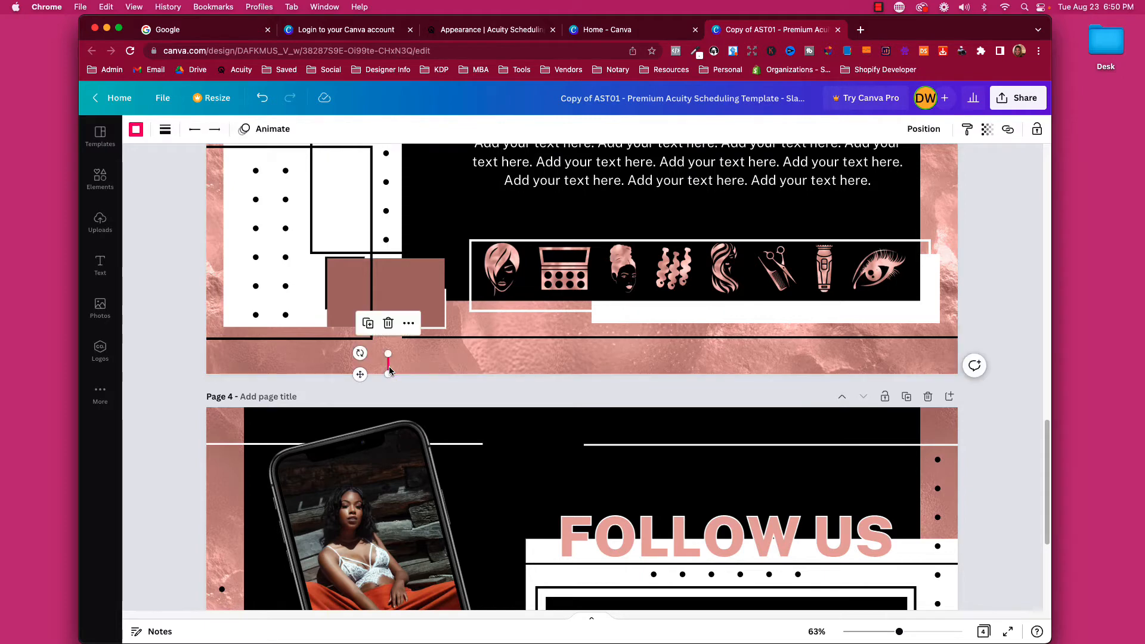
left_click(136, 129)
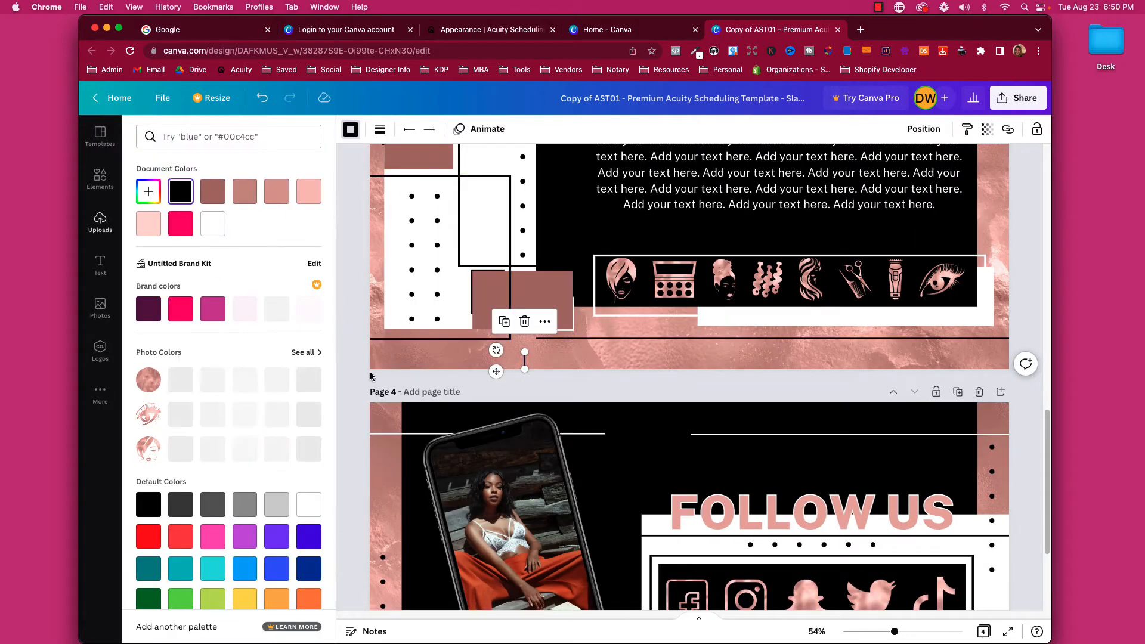
left_click(370, 375)
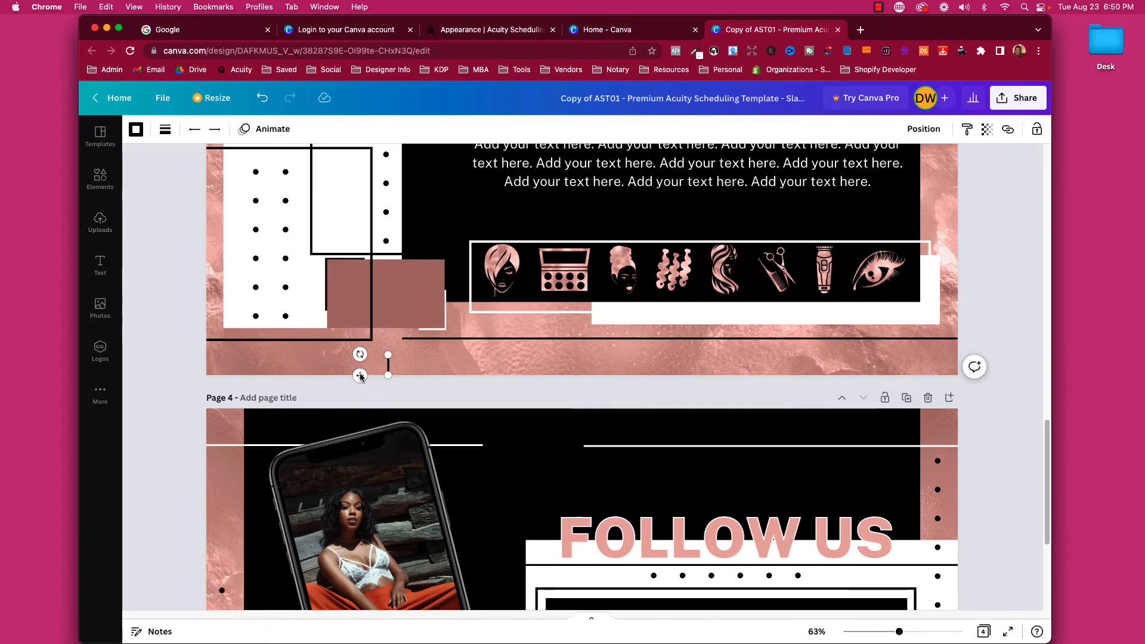
left_click(425, 325)
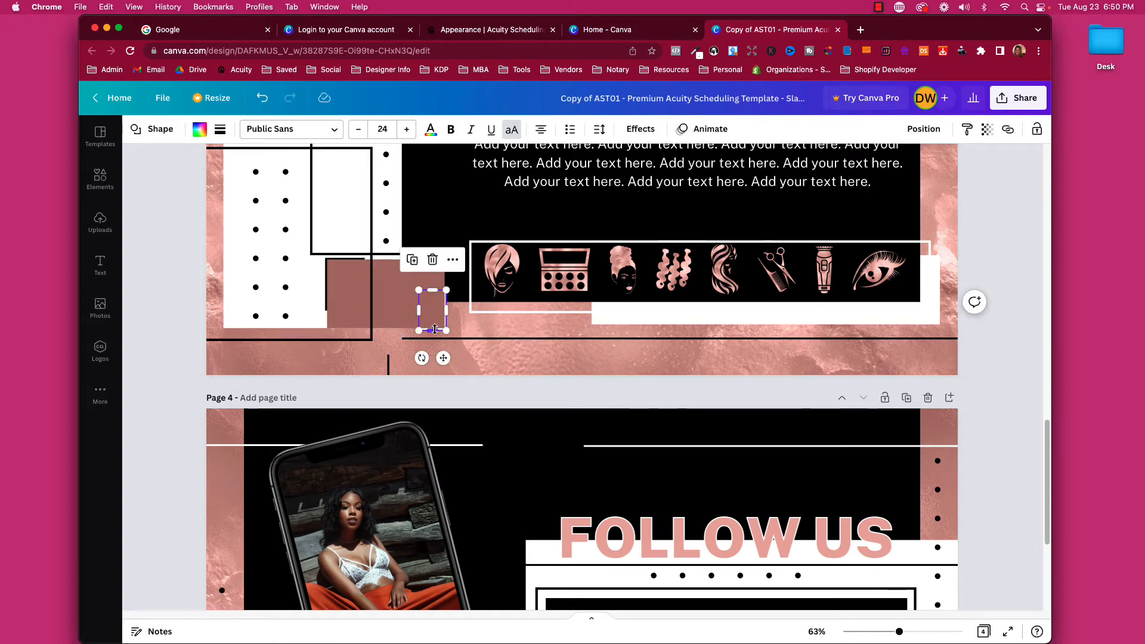
left_click(166, 214)
Retype the FOLLOW US heading as 'follow me', then scroll up toward page 1.
scroll(337, 265, "up", 3)
scroll(337, 265, "down", 5)
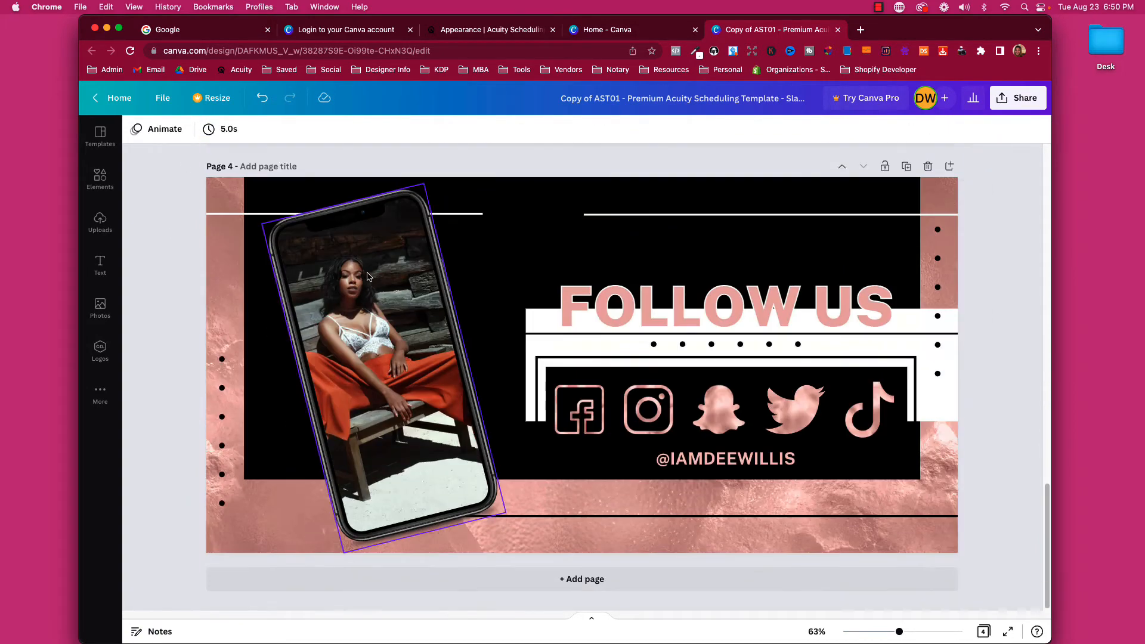
double_click(656, 317)
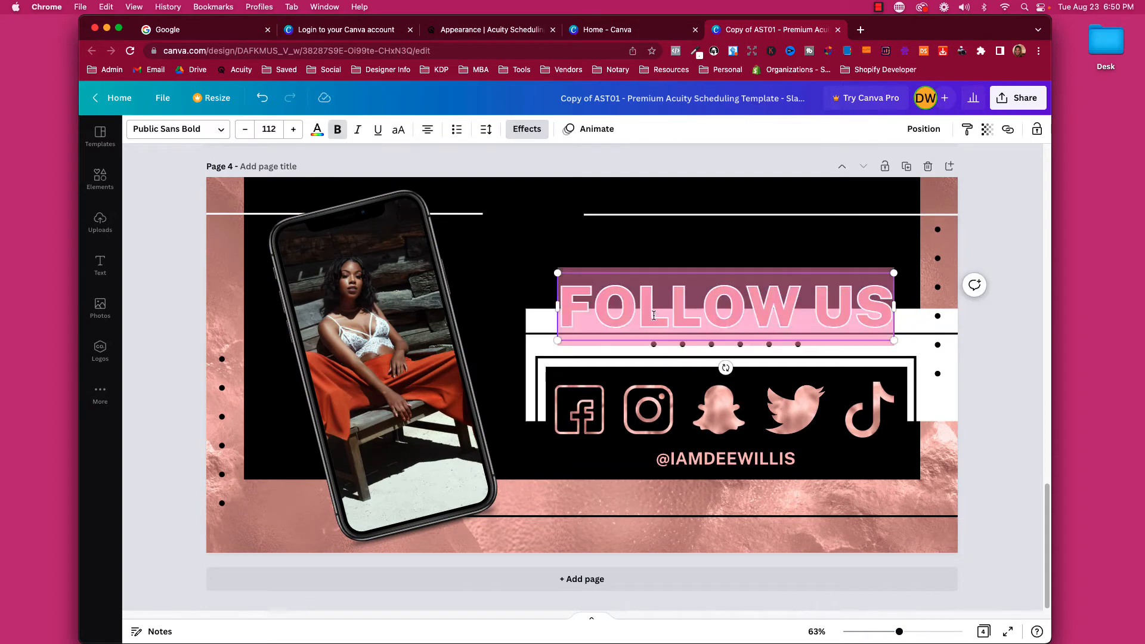
type("f")
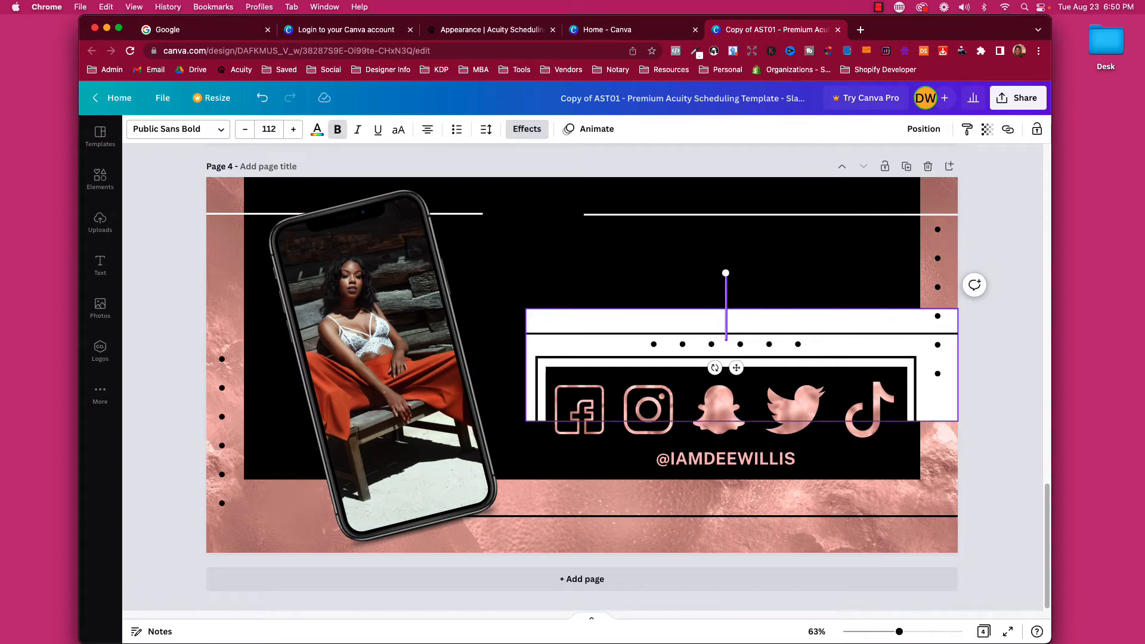
type("ollow me")
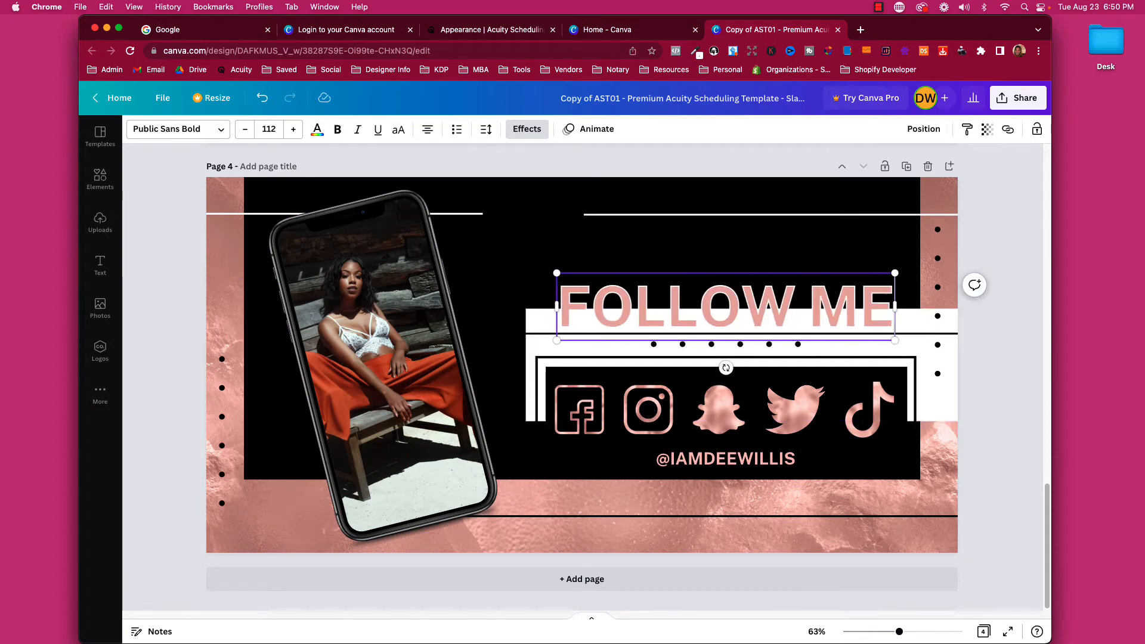
left_click(1002, 370)
scroll(782, 423, "up", 20)
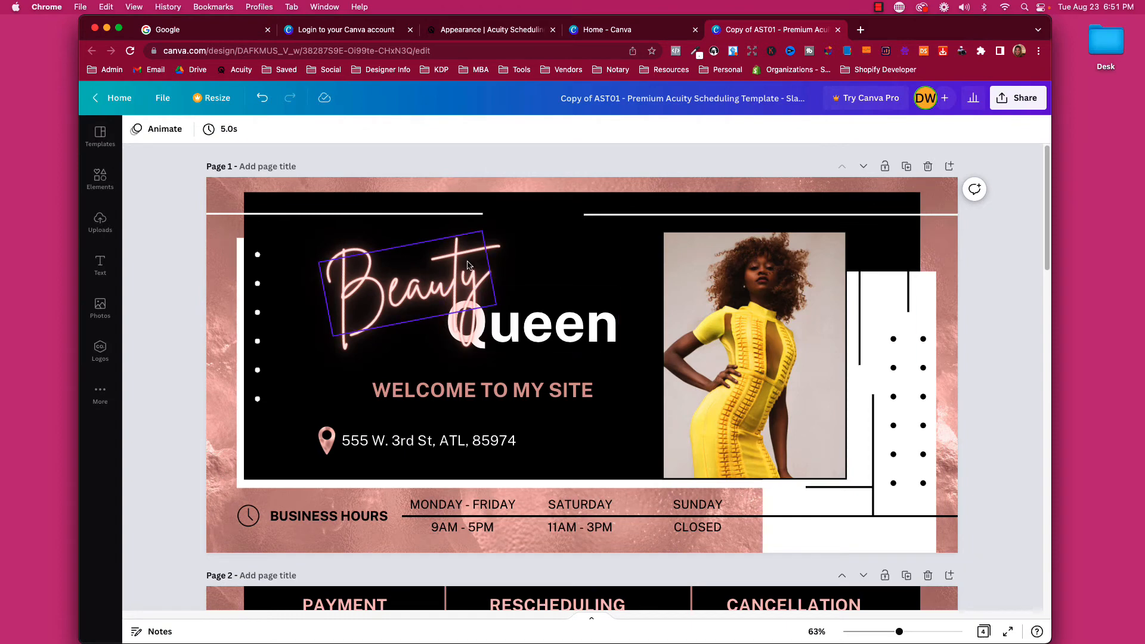
left_click(430, 294)
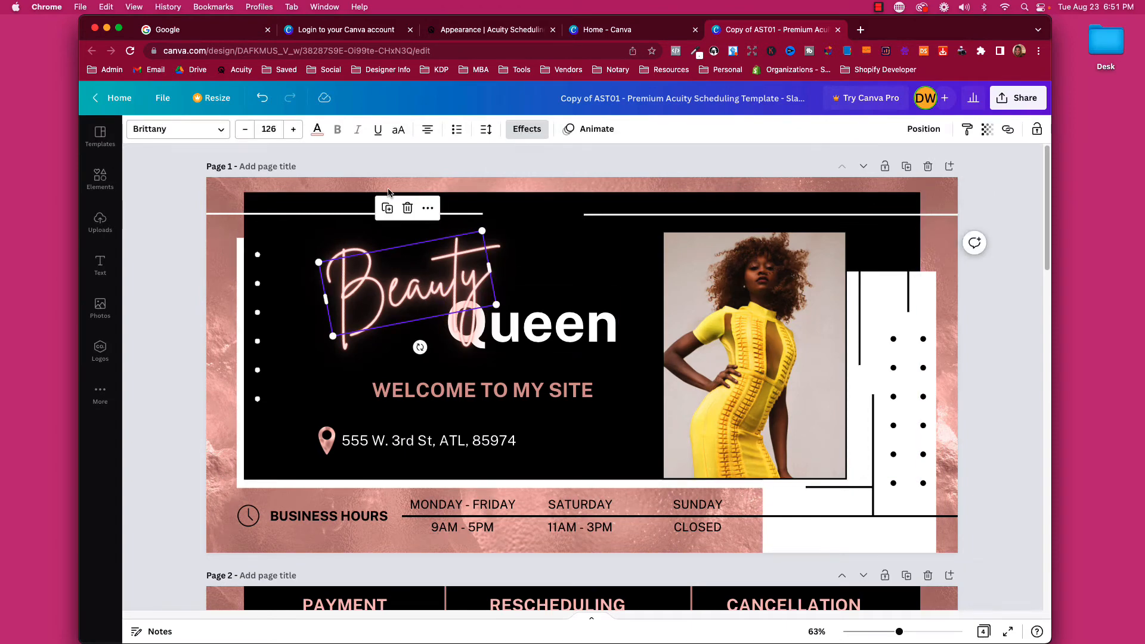
left_click(317, 129)
left_click(181, 308)
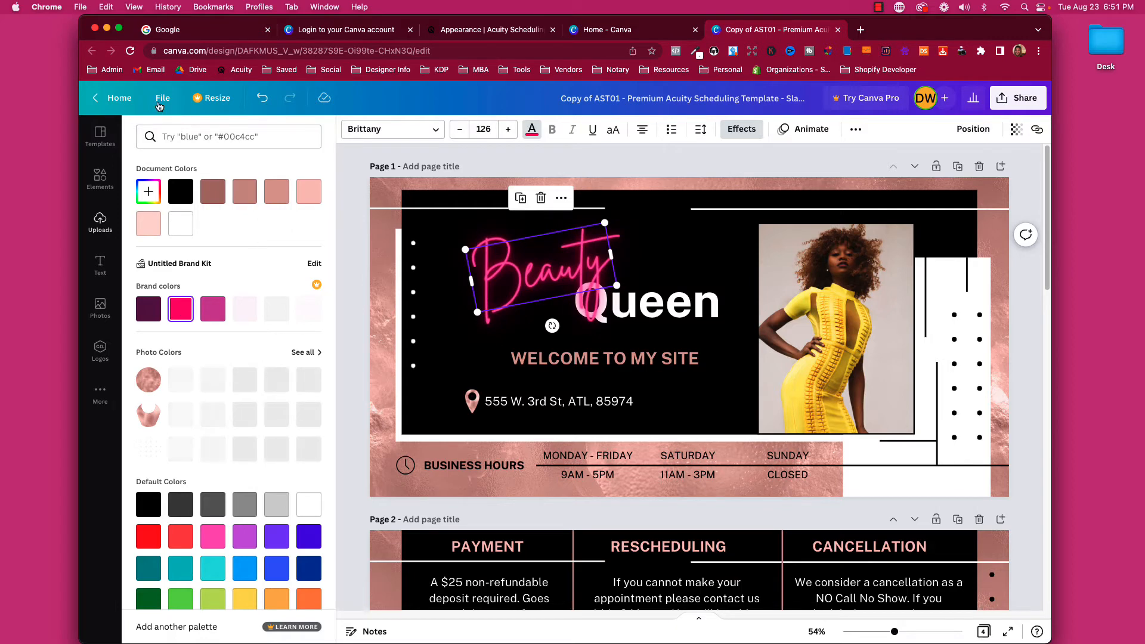
left_click(148, 224)
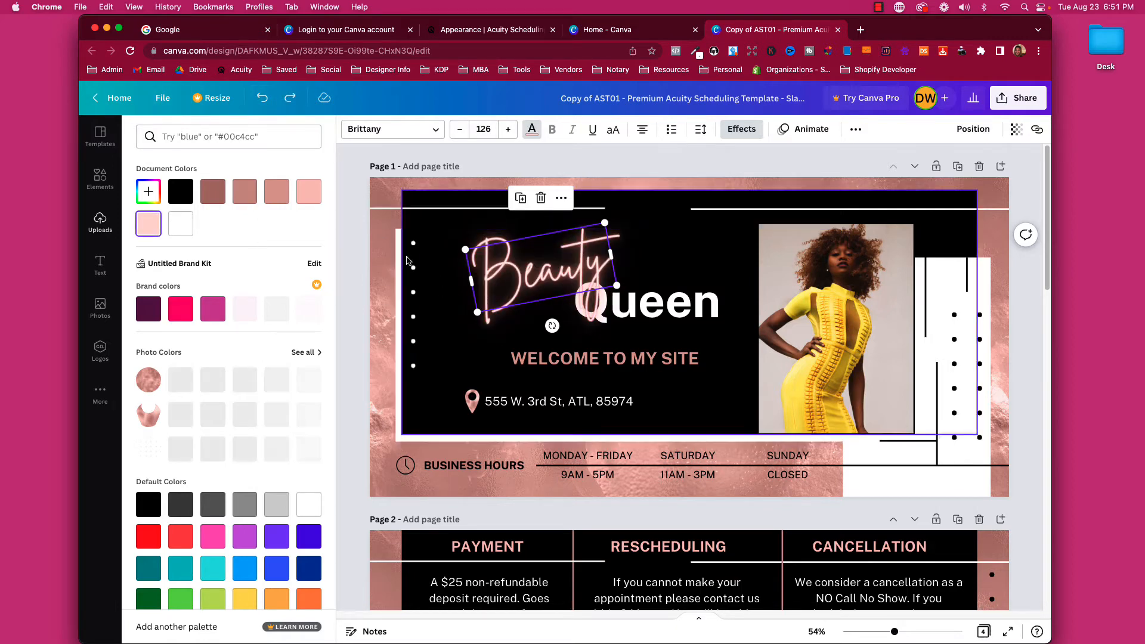
left_click(1037, 323)
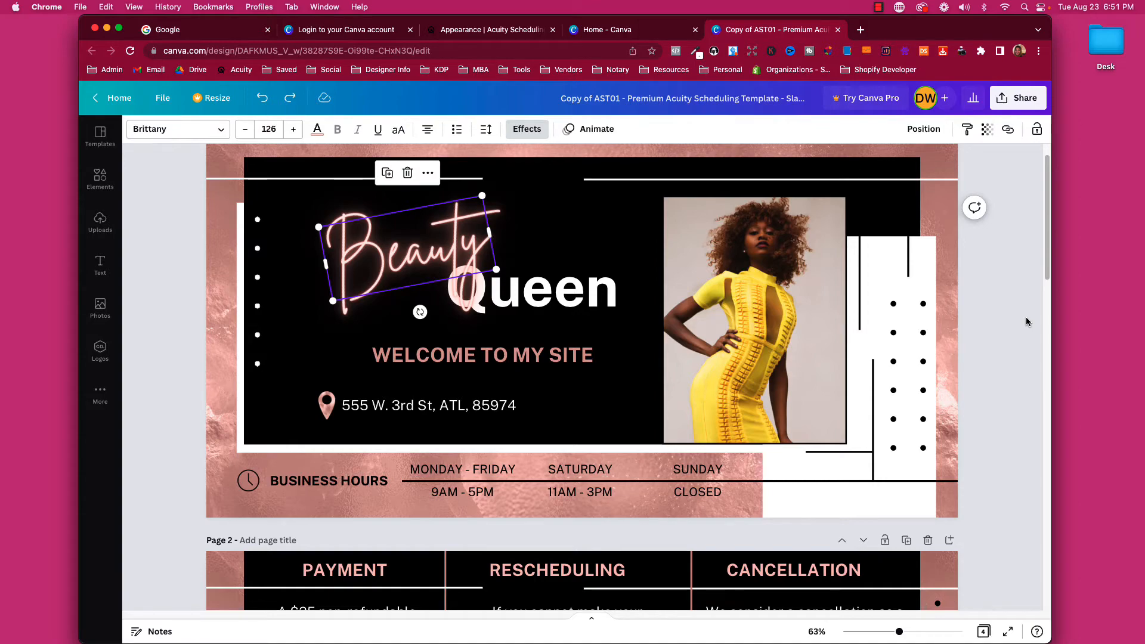
scroll(385, 439, "down", 3)
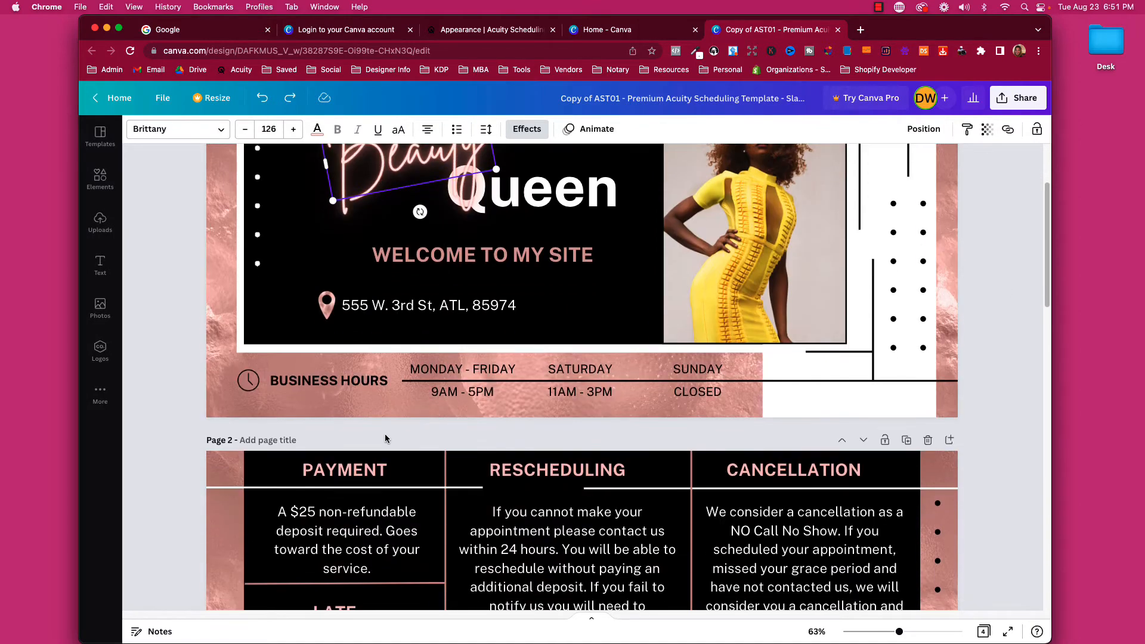
scroll(384, 439, "down", 10)
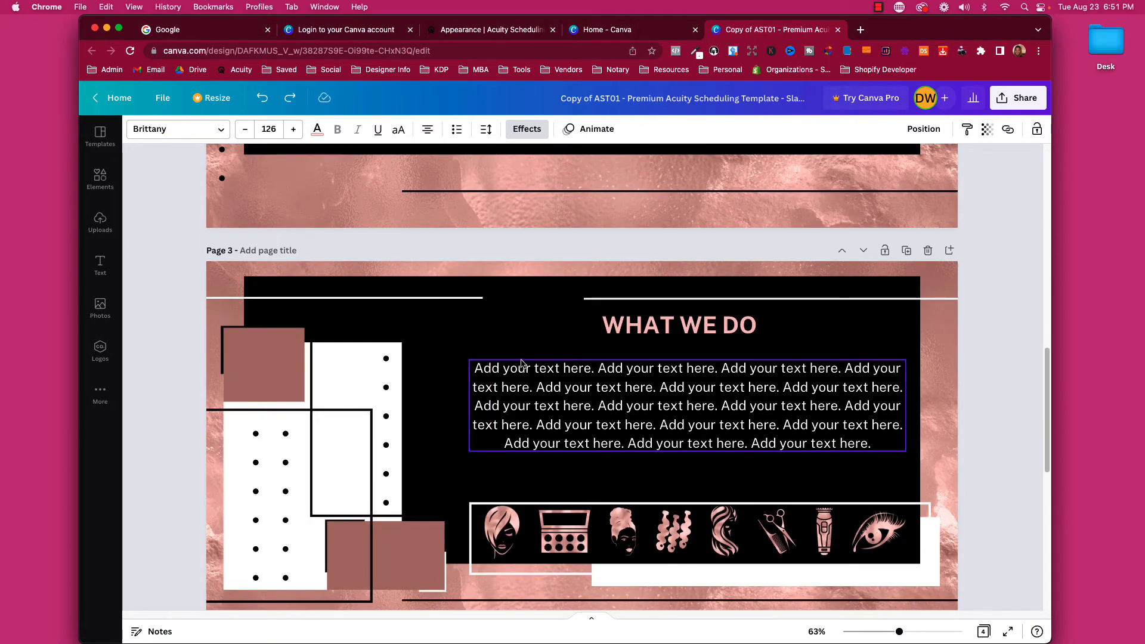
scroll(521, 363, "up", 12)
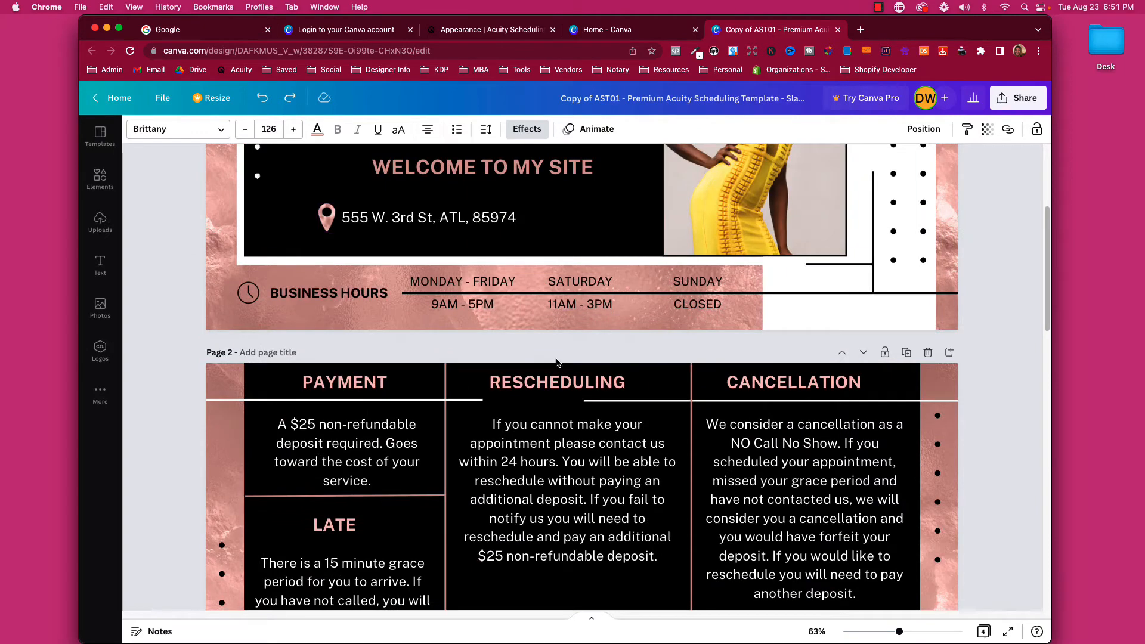
scroll(556, 362, "up", 5)
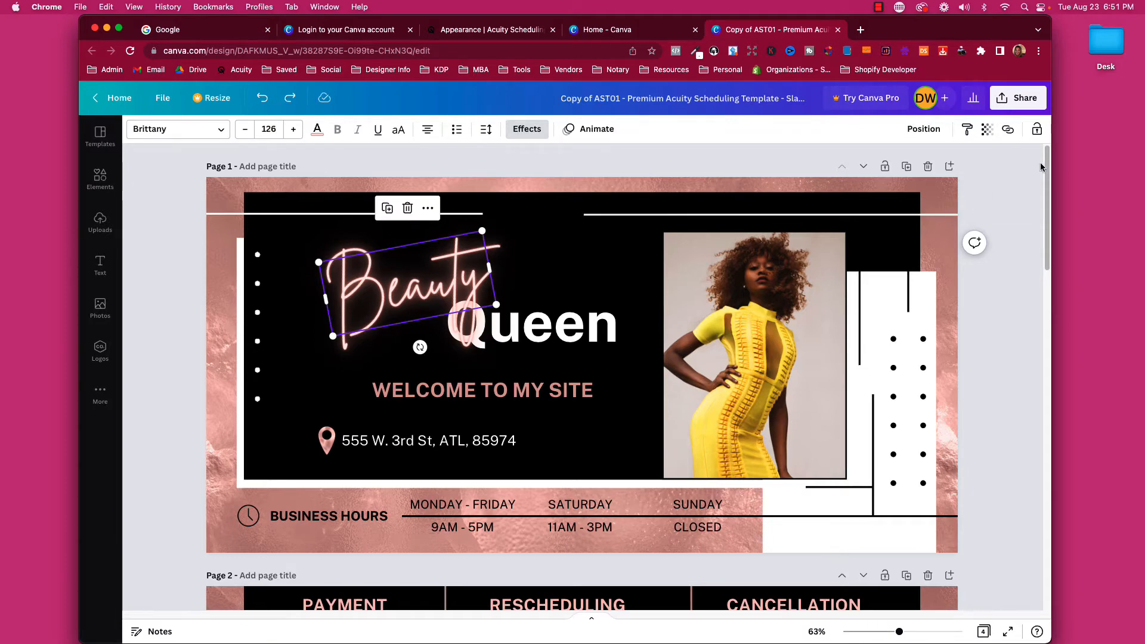
Open the Share download settings and keep PNG as the file type for all 4 pages.
left_click(1006, 105)
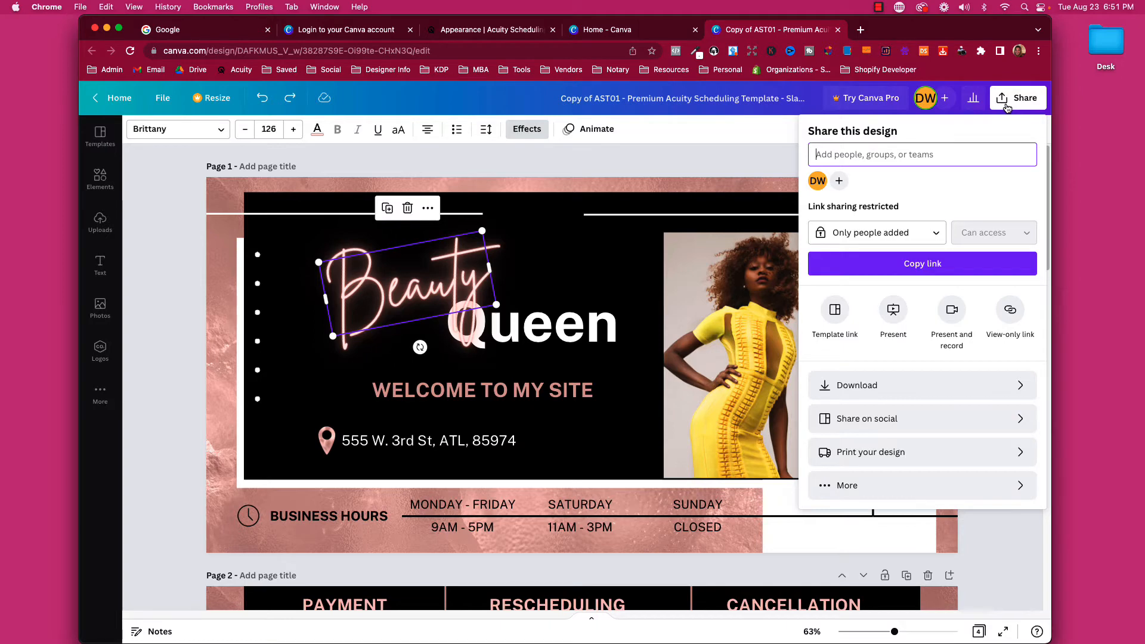
left_click(814, 385)
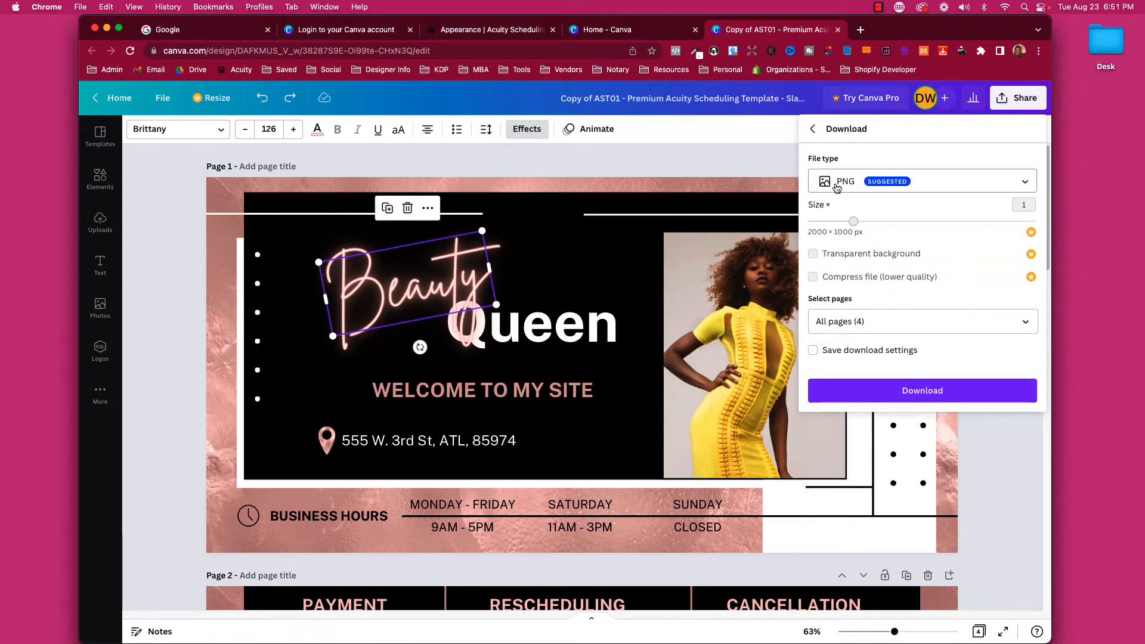
left_click(866, 188)
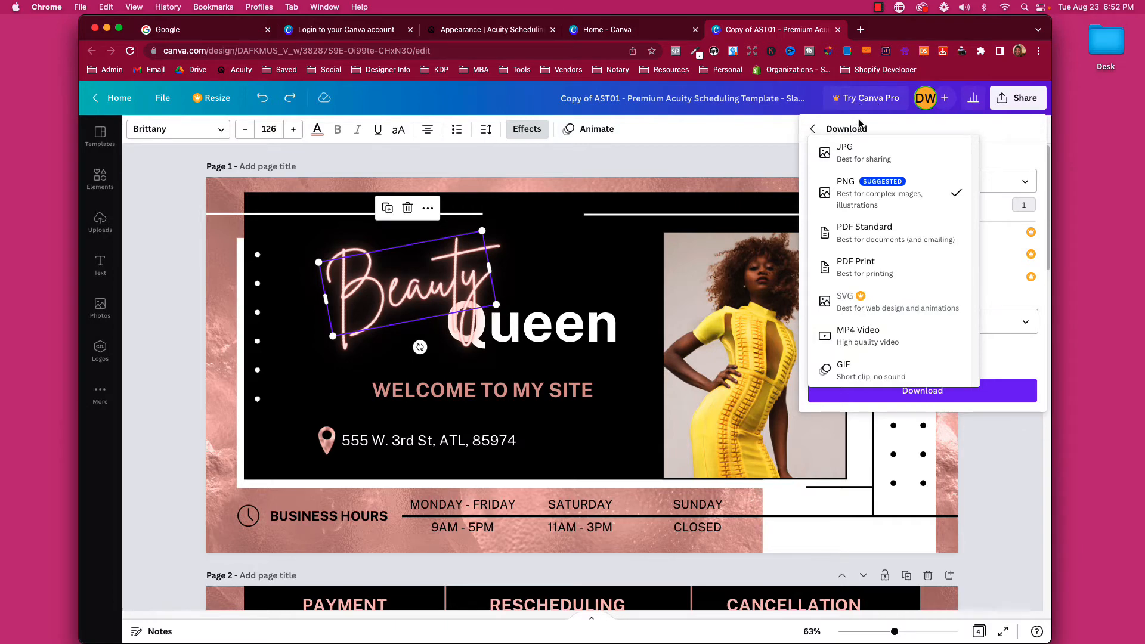
left_click(859, 188)
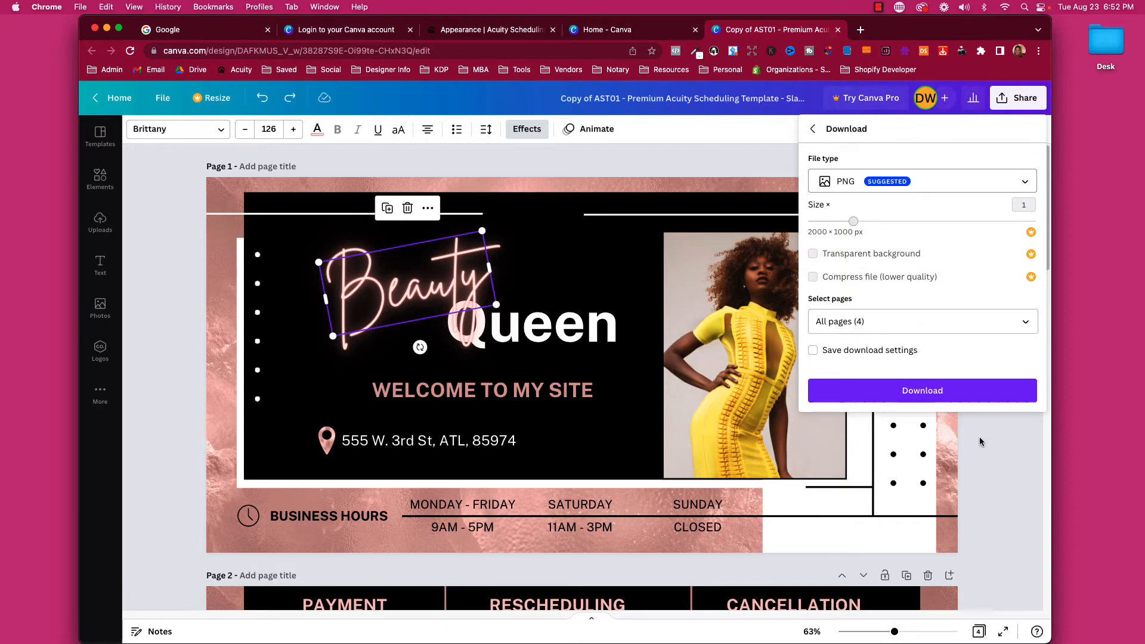
left_click(981, 456)
Move the WHAT WE DO page up one place to page 2 and scroll to check the order.
scroll(566, 272, "down", 15)
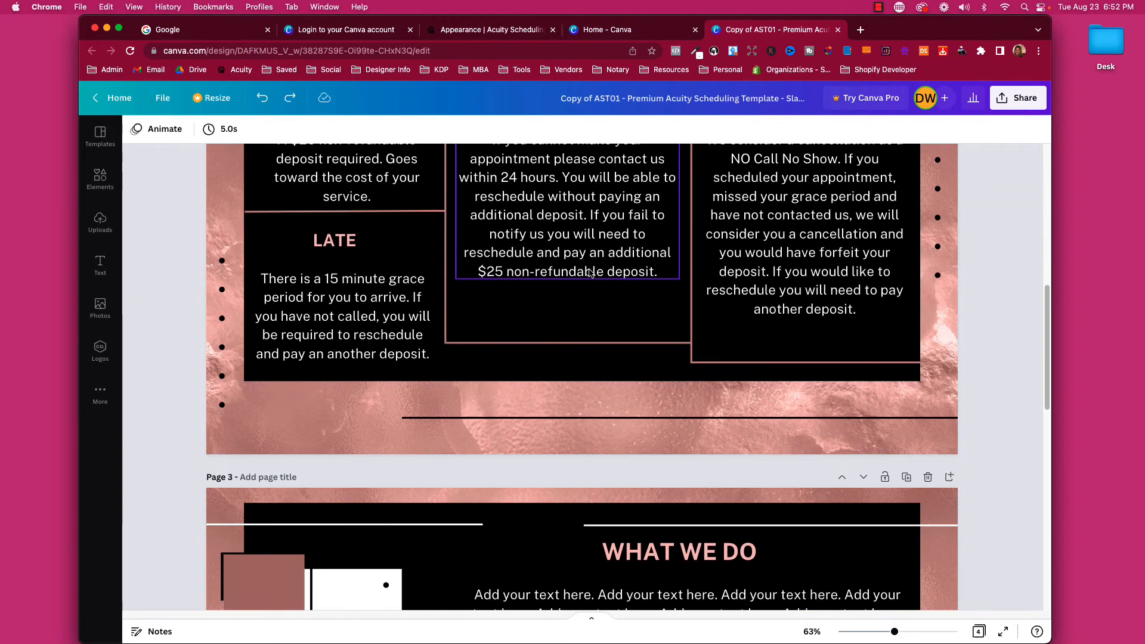
scroll(593, 272, "up", 3)
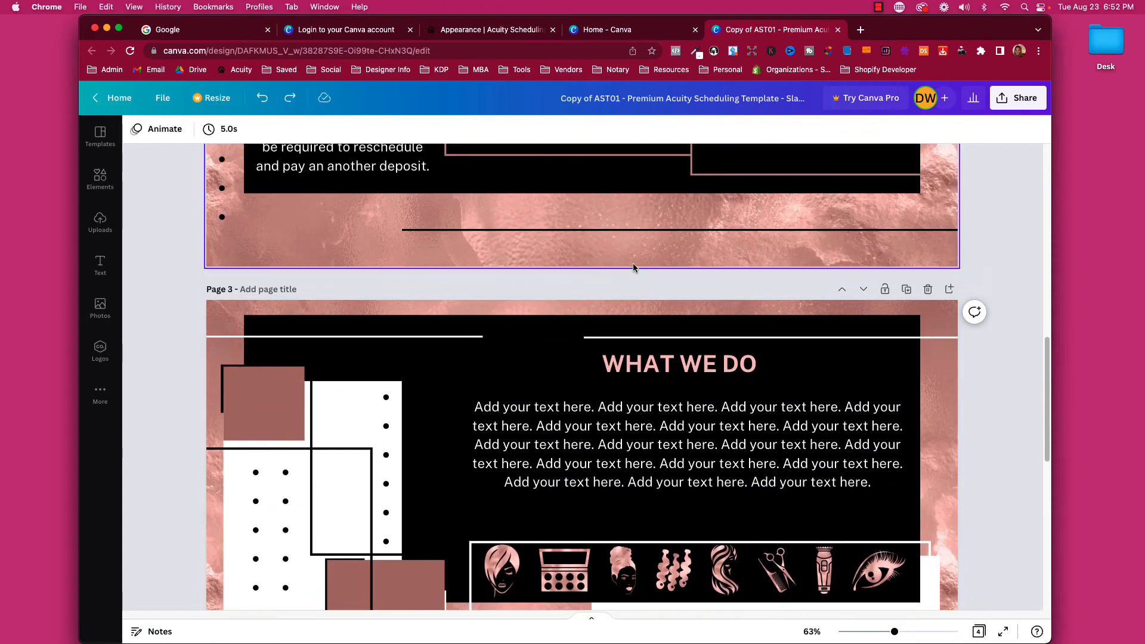
left_click(841, 291)
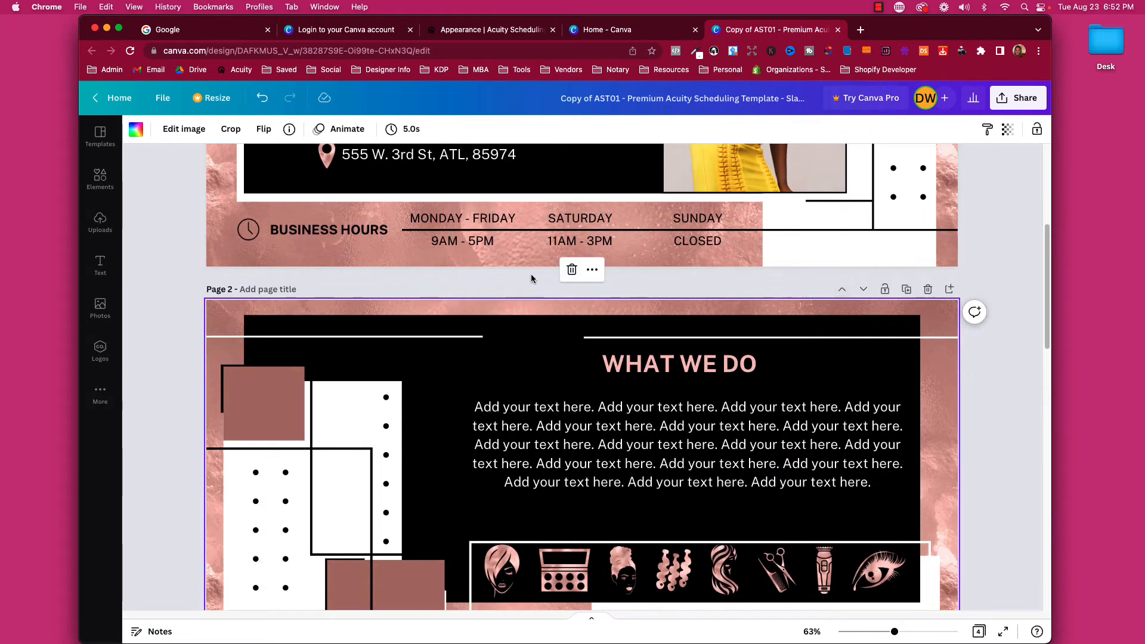
scroll(377, 295, "up", 5)
scroll(246, 238, "down", 6)
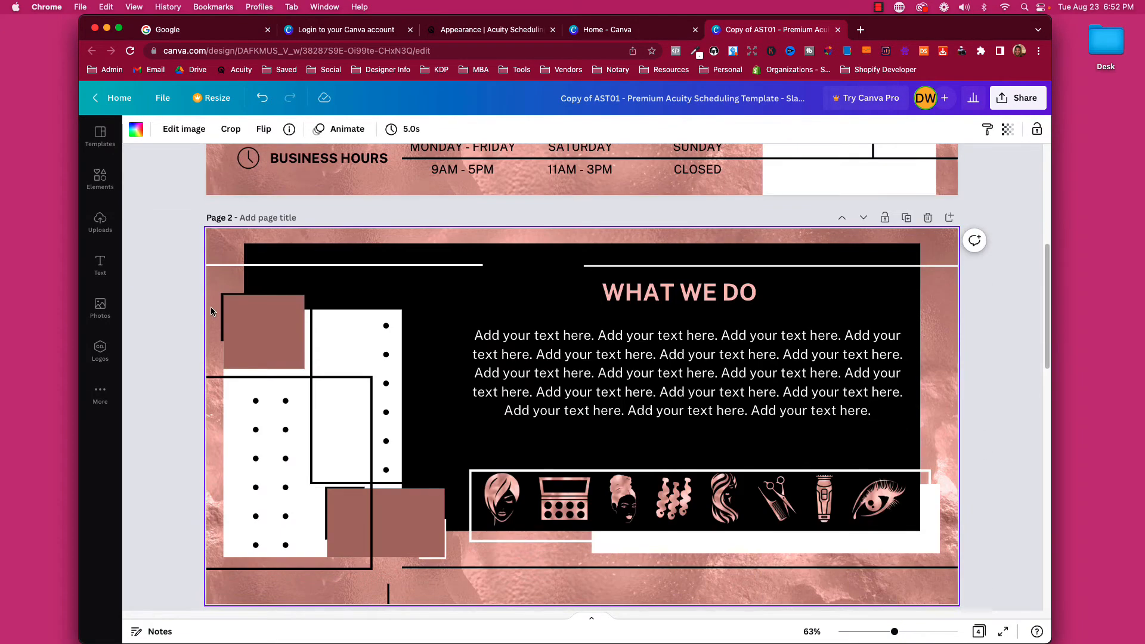
scroll(249, 273, "down", 10)
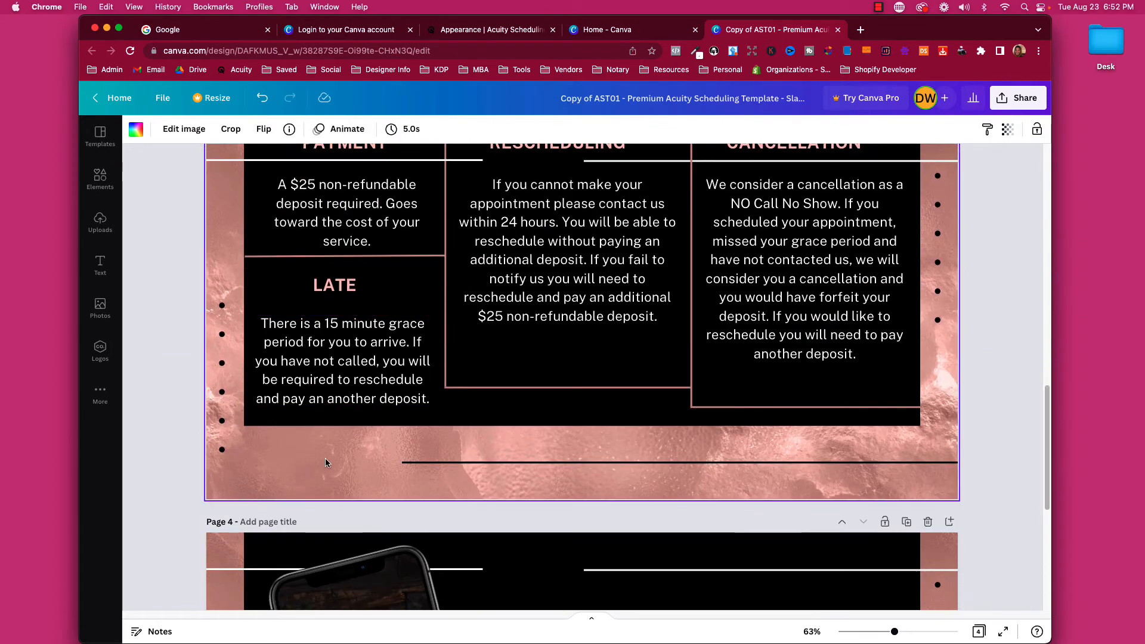
scroll(432, 295, "up", 15)
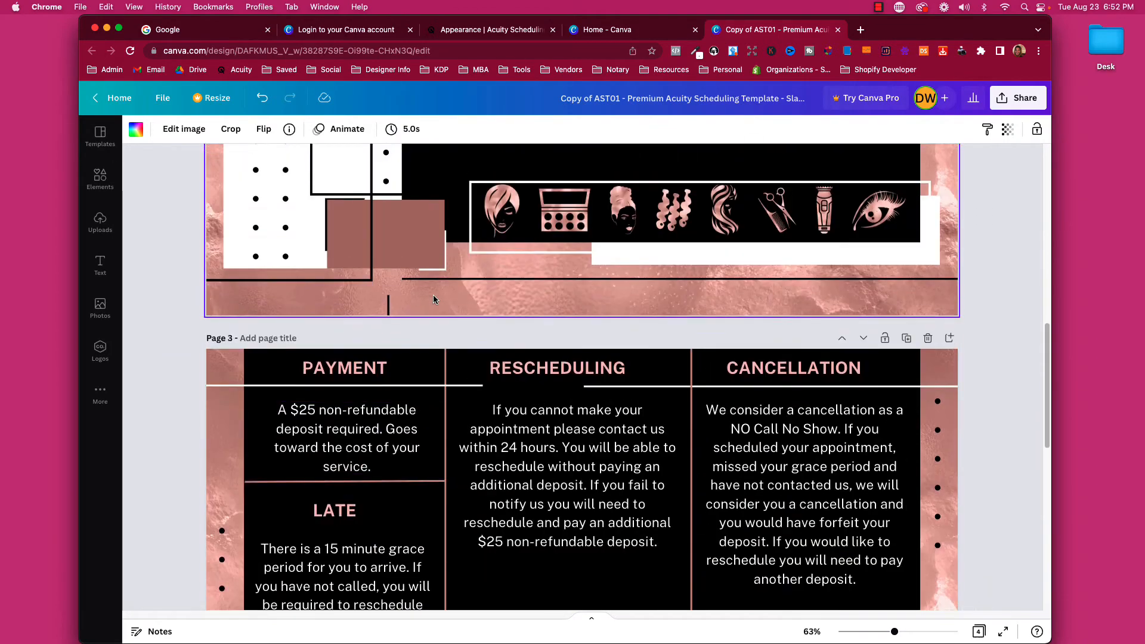
scroll(620, 213, "down", 7)
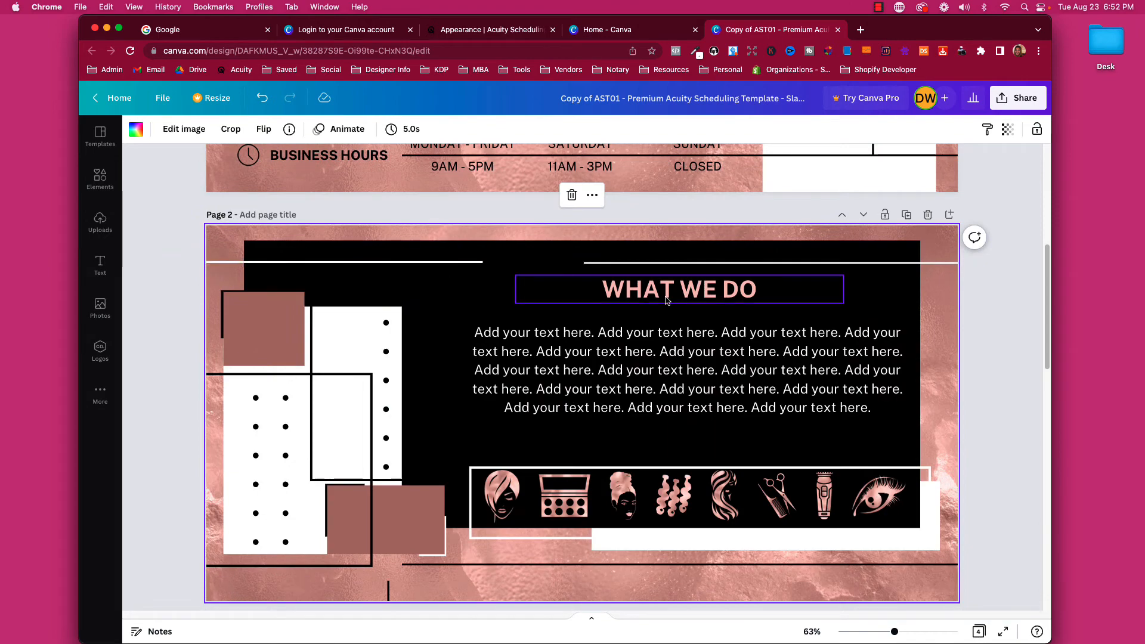
scroll(665, 300, "up", 6)
scroll(664, 295, "down", 4)
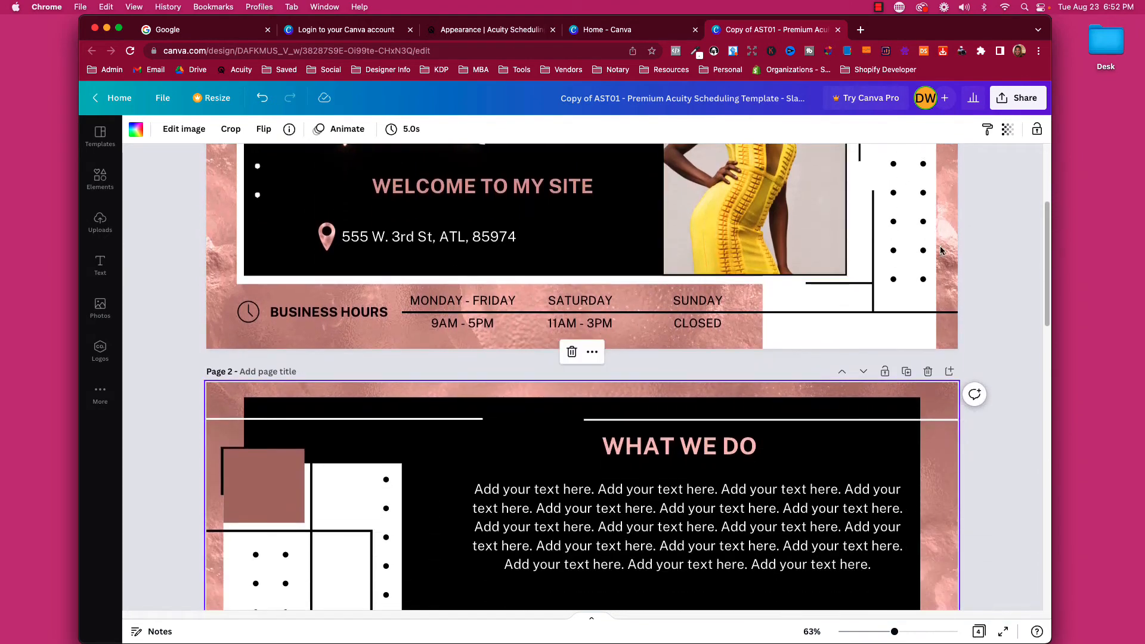
left_click(1023, 98)
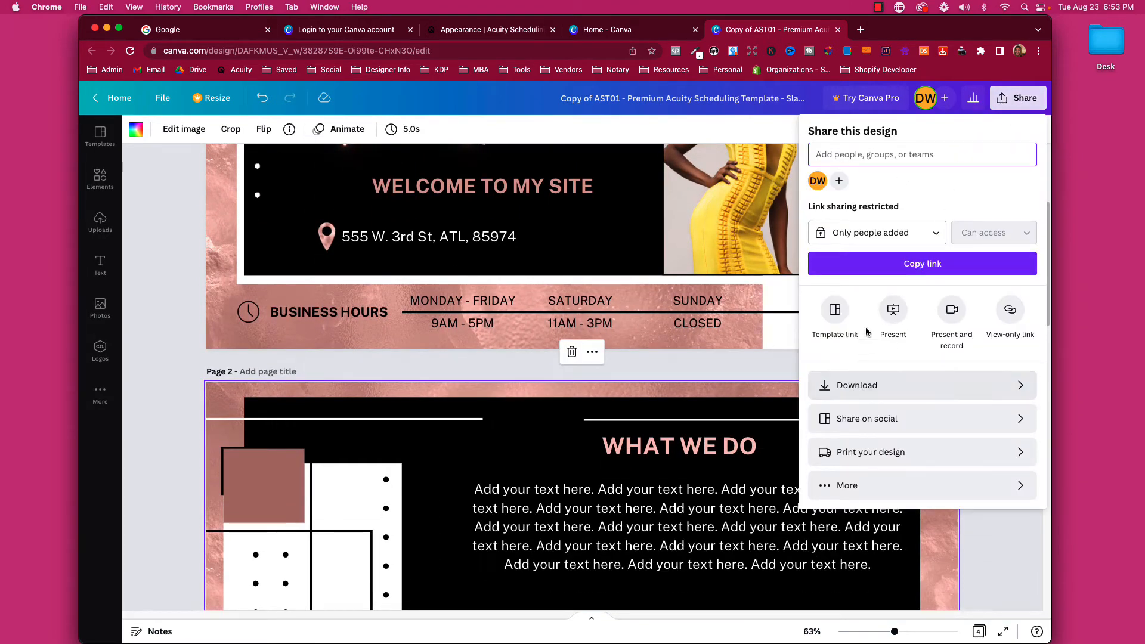
Download all four pages as a PNG zip and open it to view 1.png to 4.png.
left_click(857, 385)
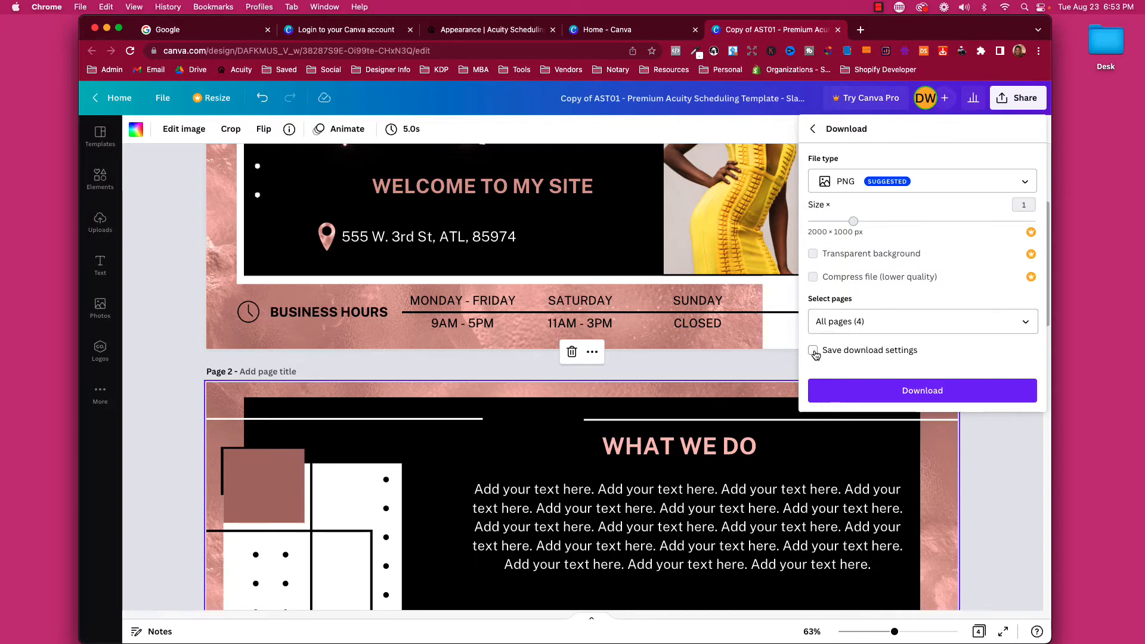
left_click(895, 390)
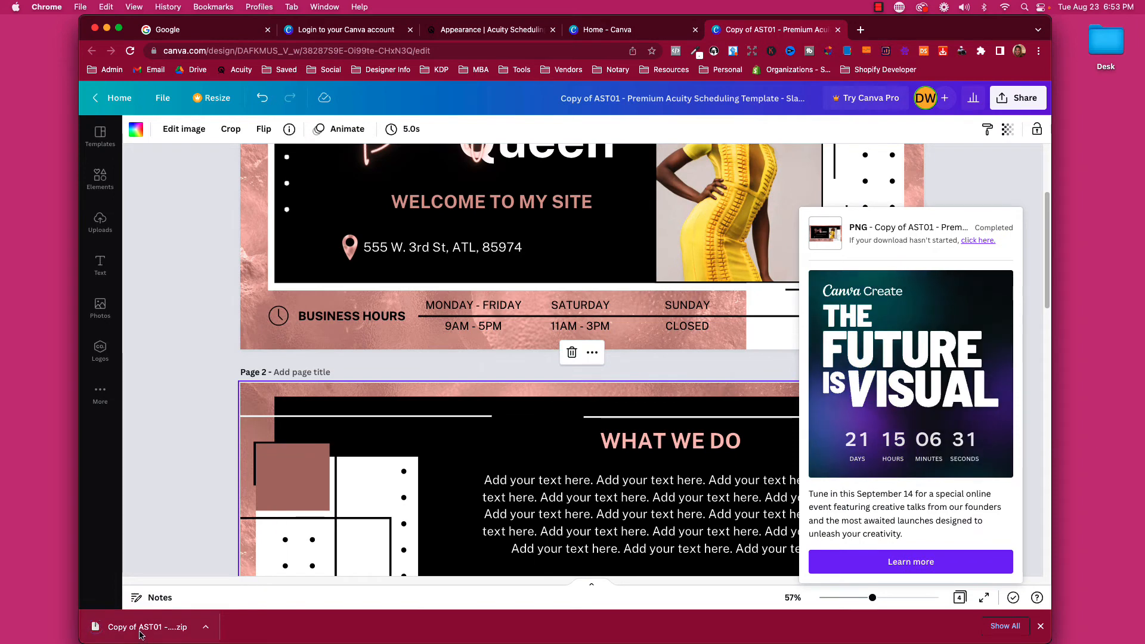
left_click(141, 634)
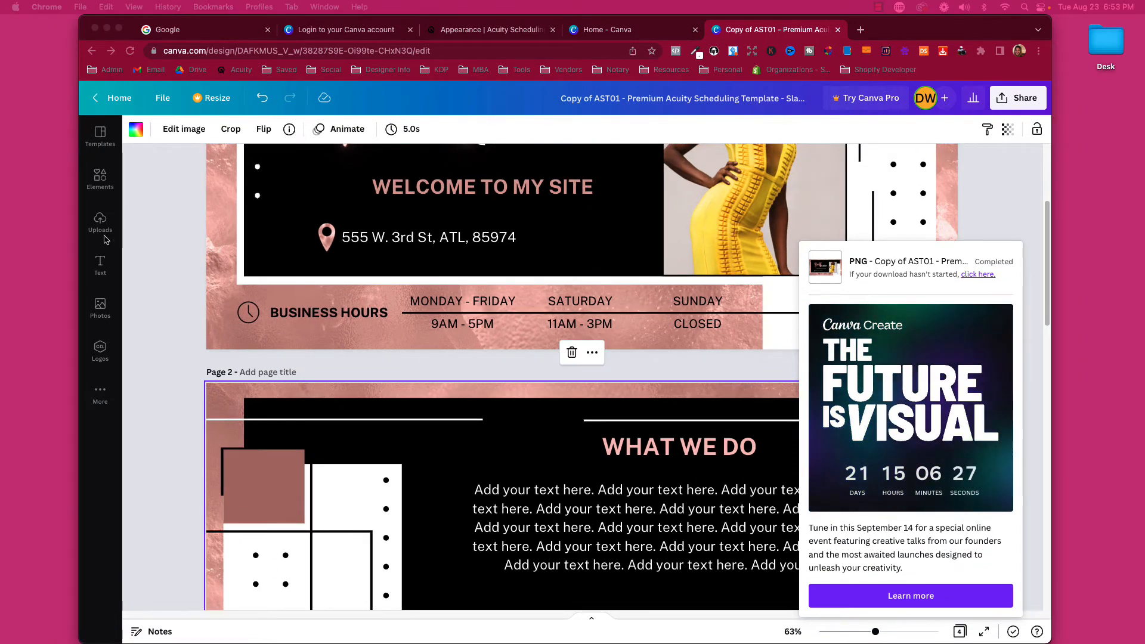
left_click_drag(0, 153, 0, 126)
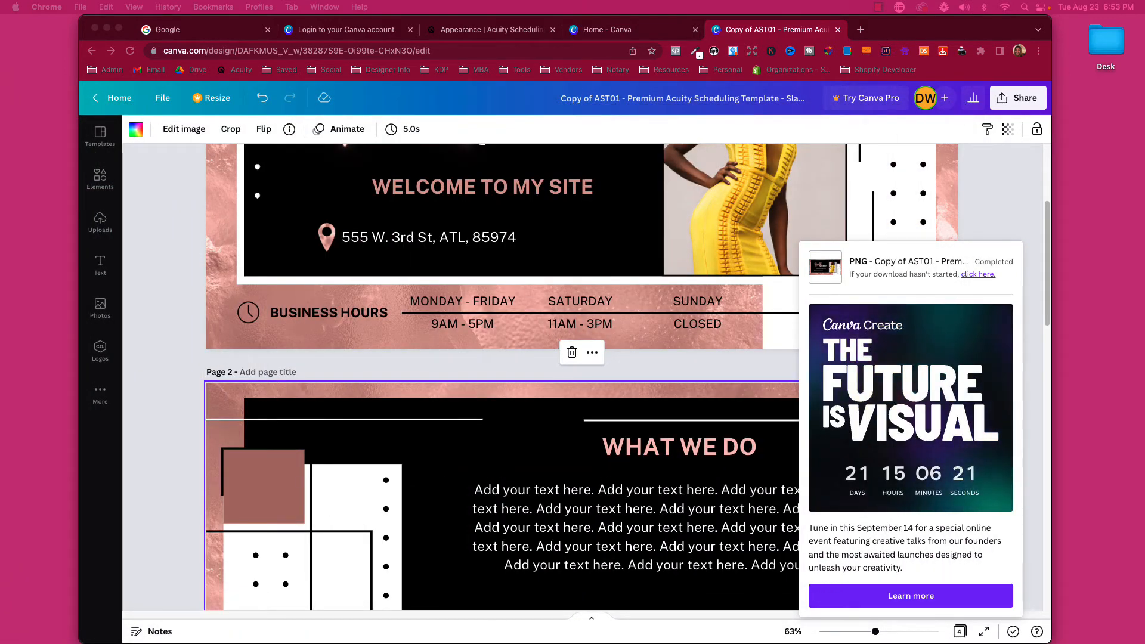
left_click_drag(0, 161, 409, 121)
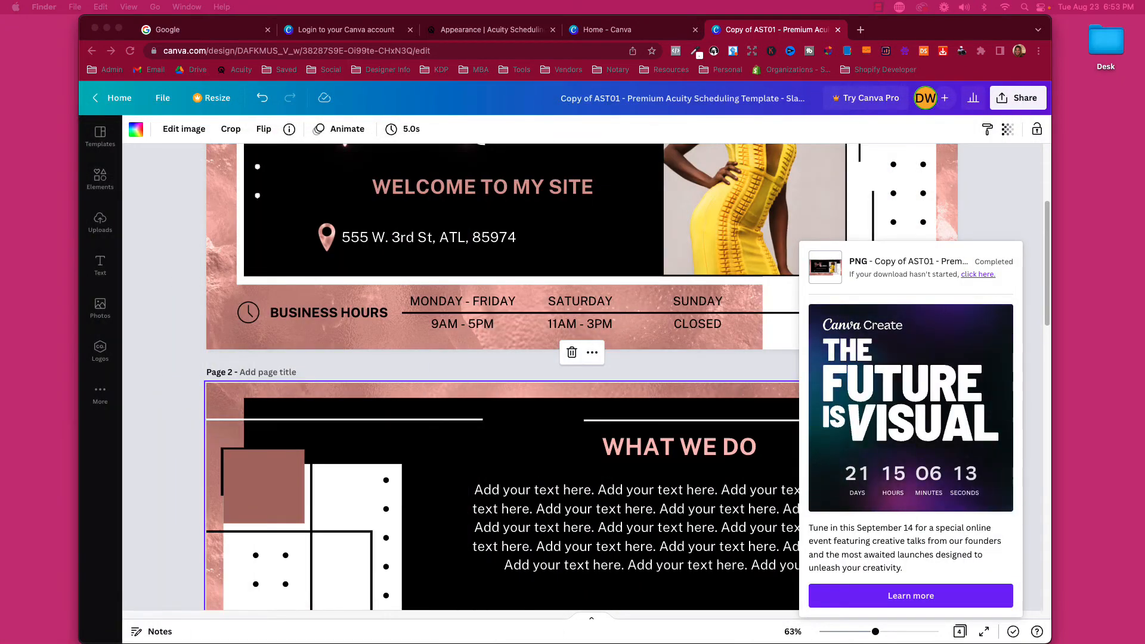
left_click(490, 30)
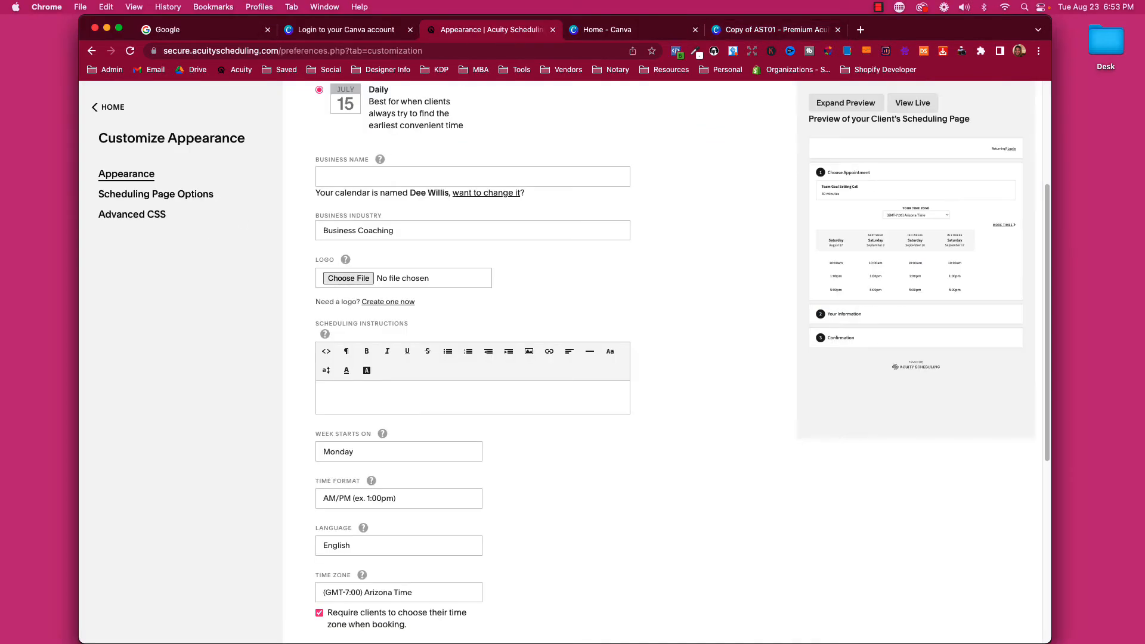
From the Acuity home, go to Customize Appearance and start inserting an image into Scheduling Instructions.
left_click(105, 111)
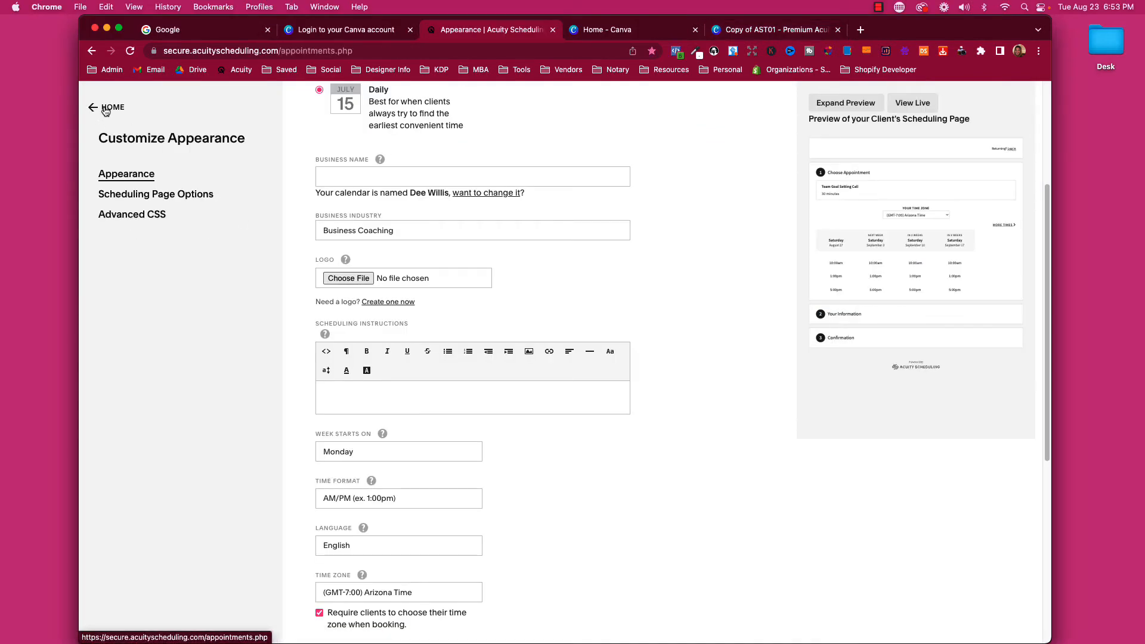
scroll(208, 409, "down", 1)
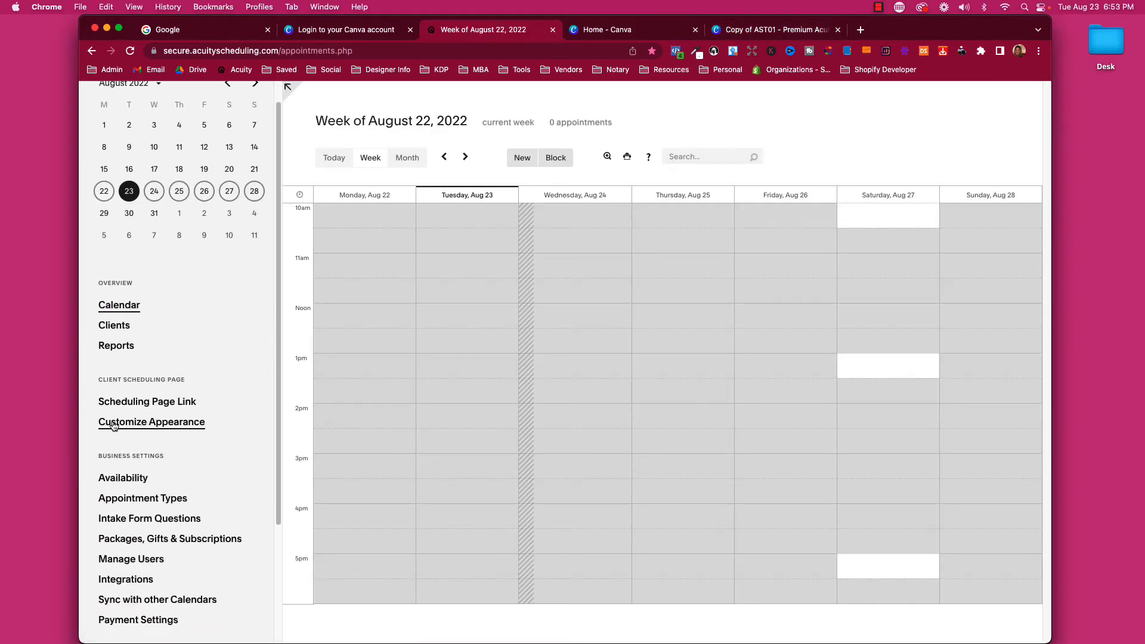
left_click(152, 425)
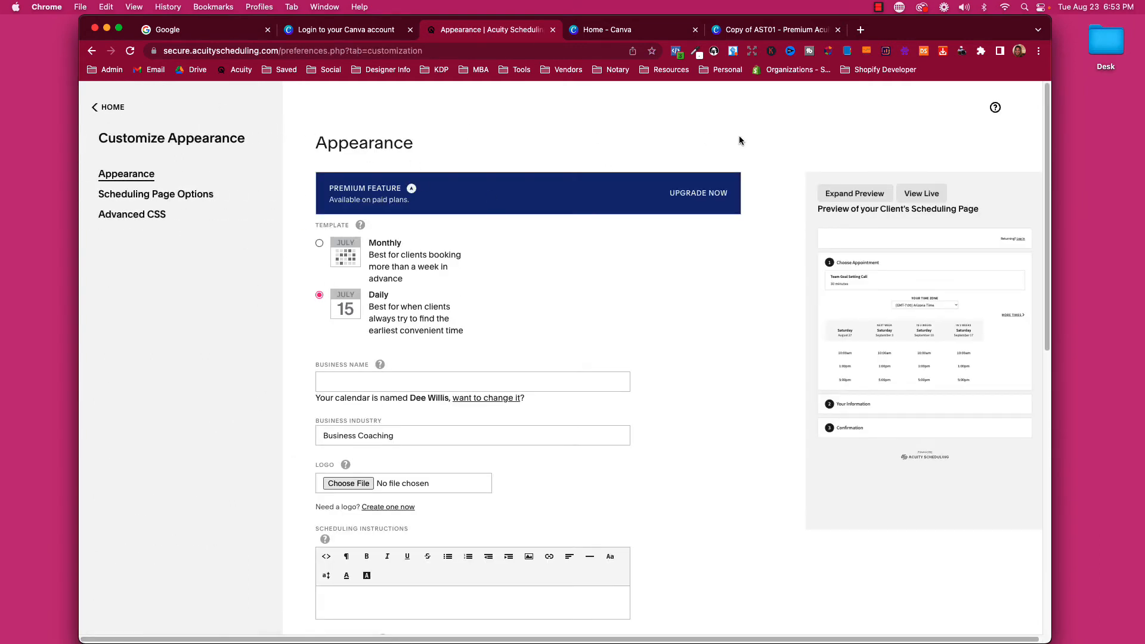
scroll(492, 286, "down", 1)
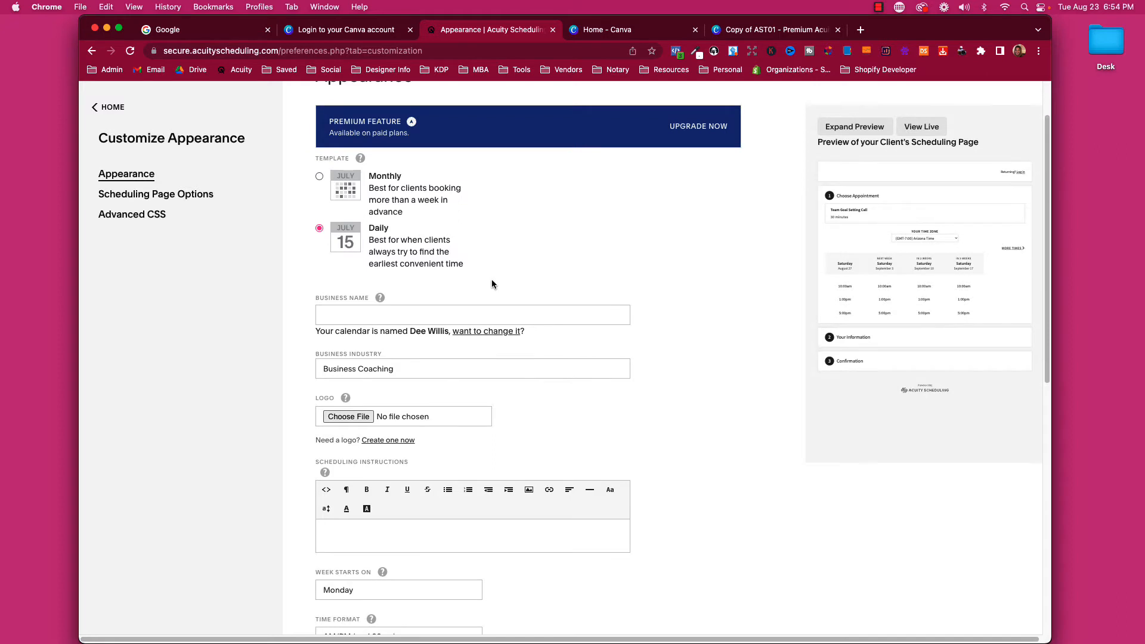
scroll(492, 283, "up", 2)
scroll(453, 322, "down", 10)
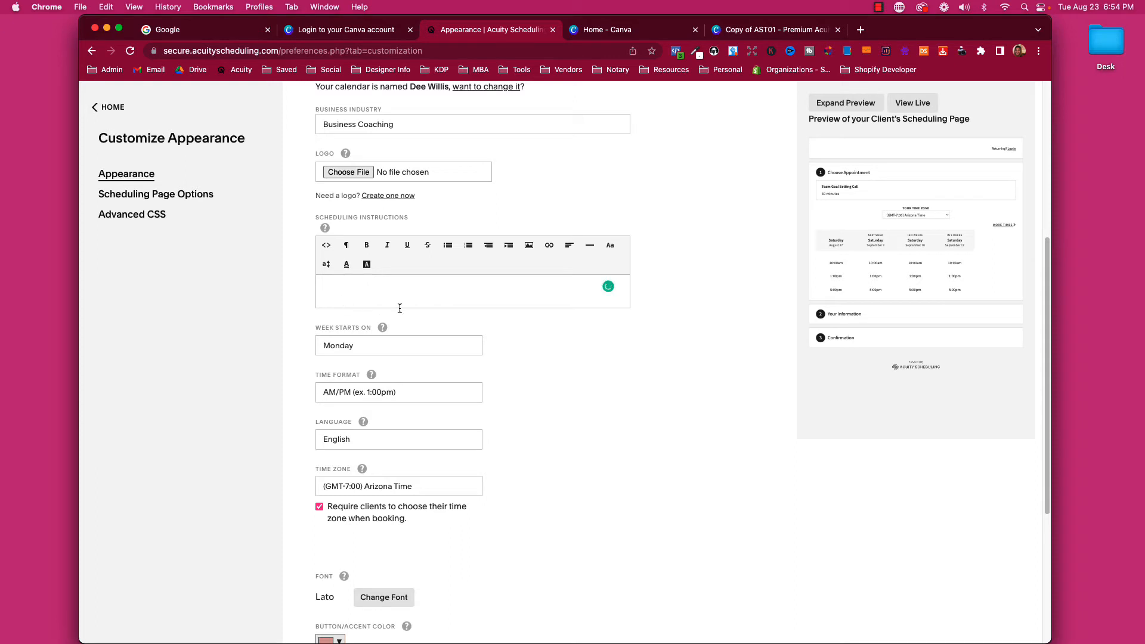
left_click(529, 246)
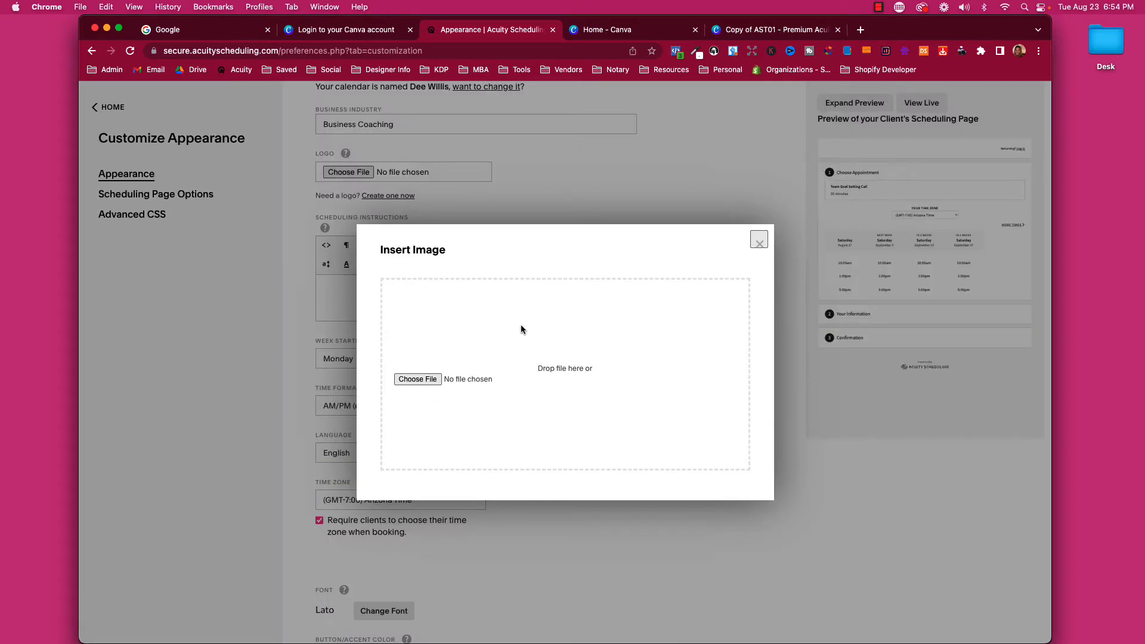
Upload the Beauty Queen banner and insert the WHAT WE DO image on a new line below it.
left_click_drag(0, 399, 415, 389)
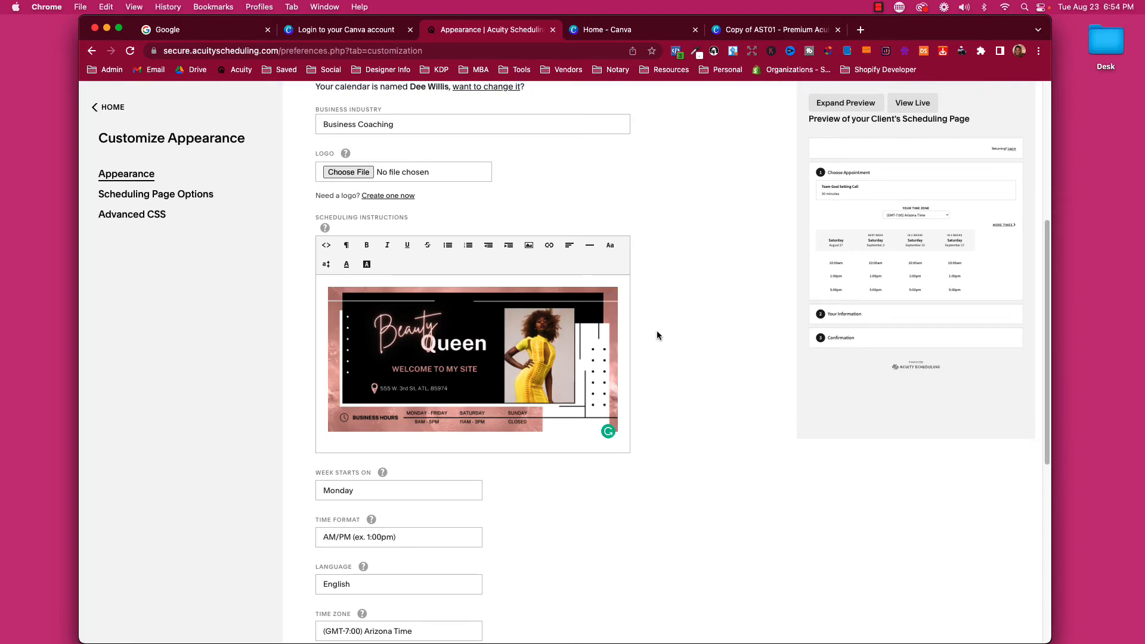
key("Return")
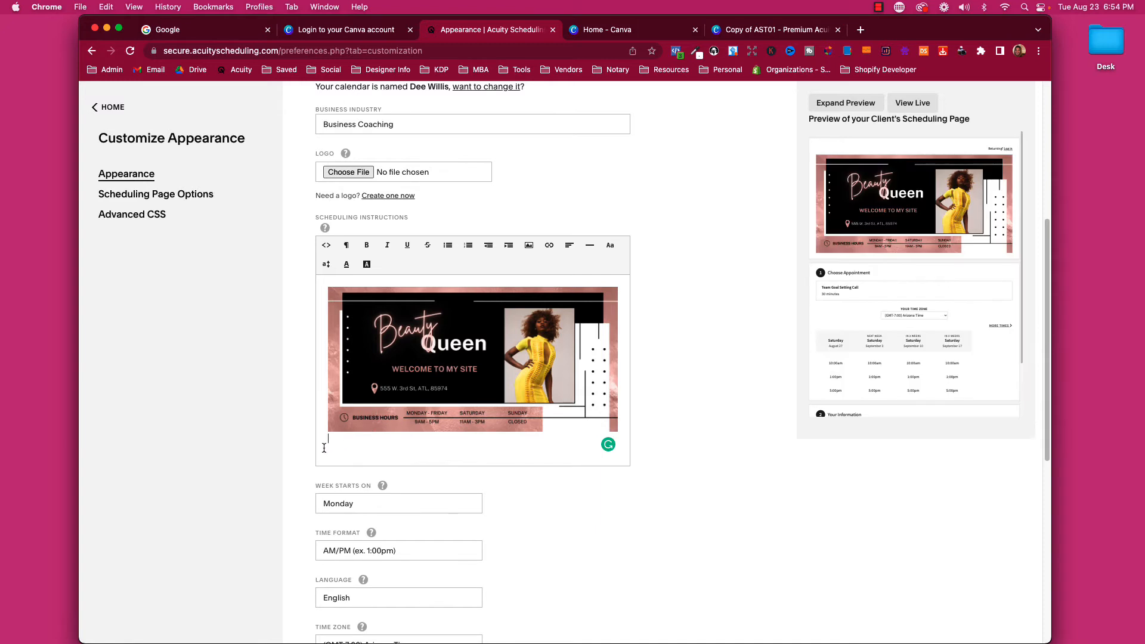
key("Return")
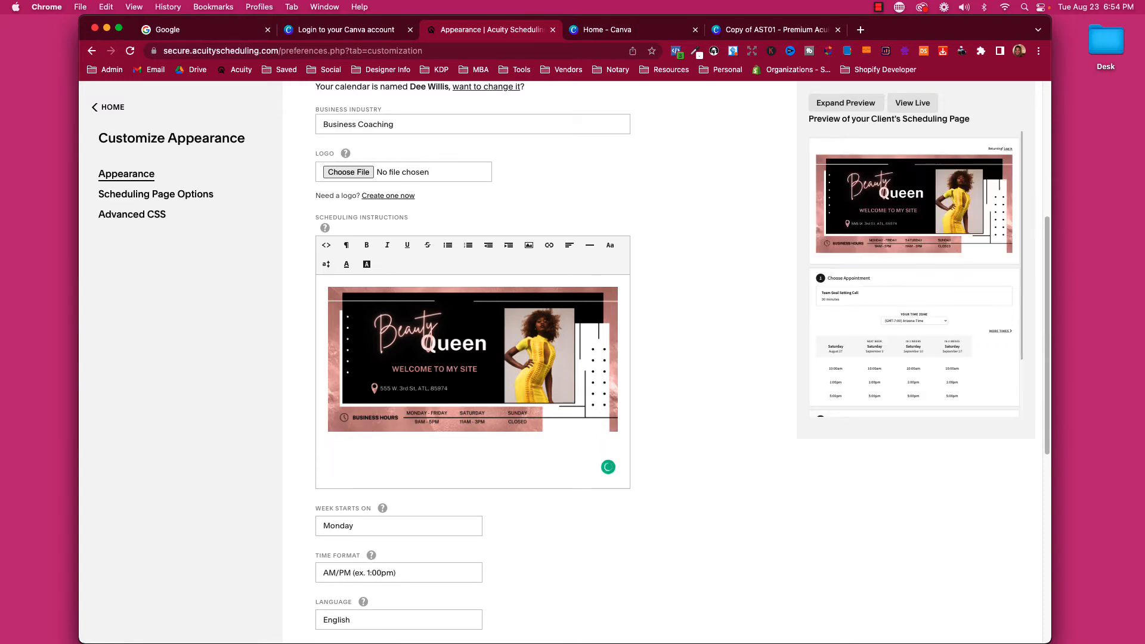
left_click_drag(1, 417, 329, 469)
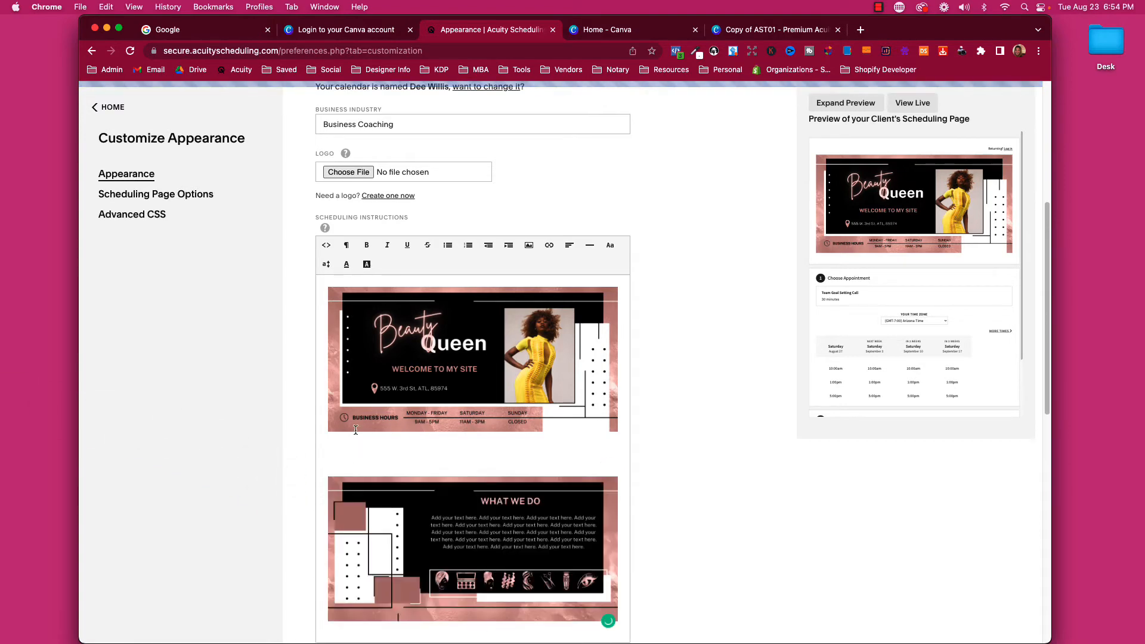
Add the payment policy image, then the FOLLOW ME image, each on its own line below.
scroll(362, 497, "down", 3)
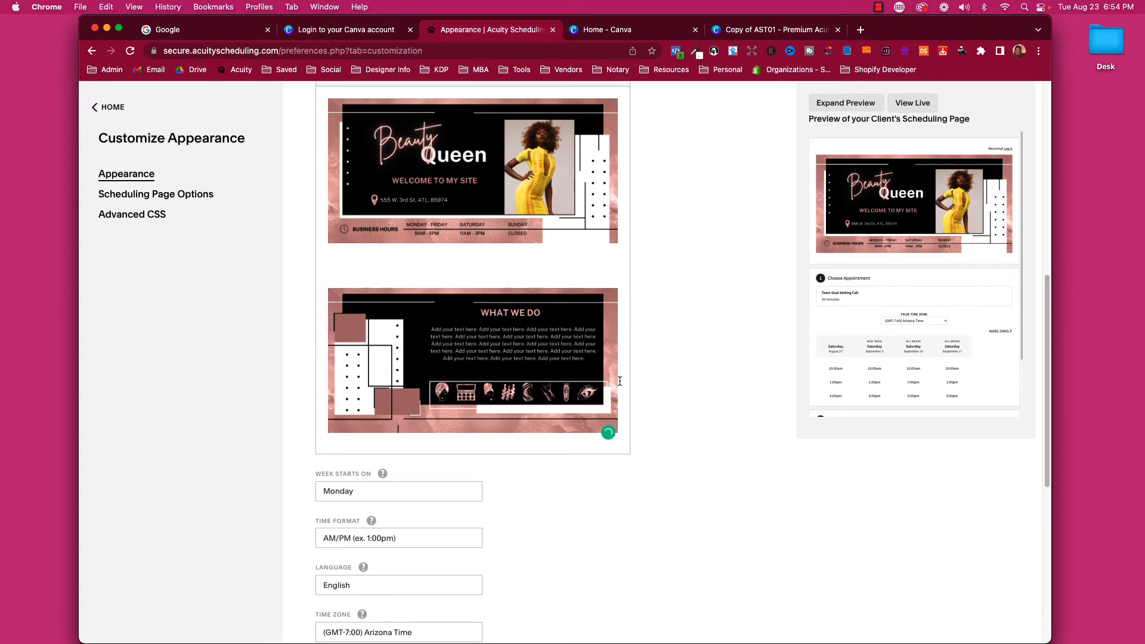
key("Return")
key("Return")
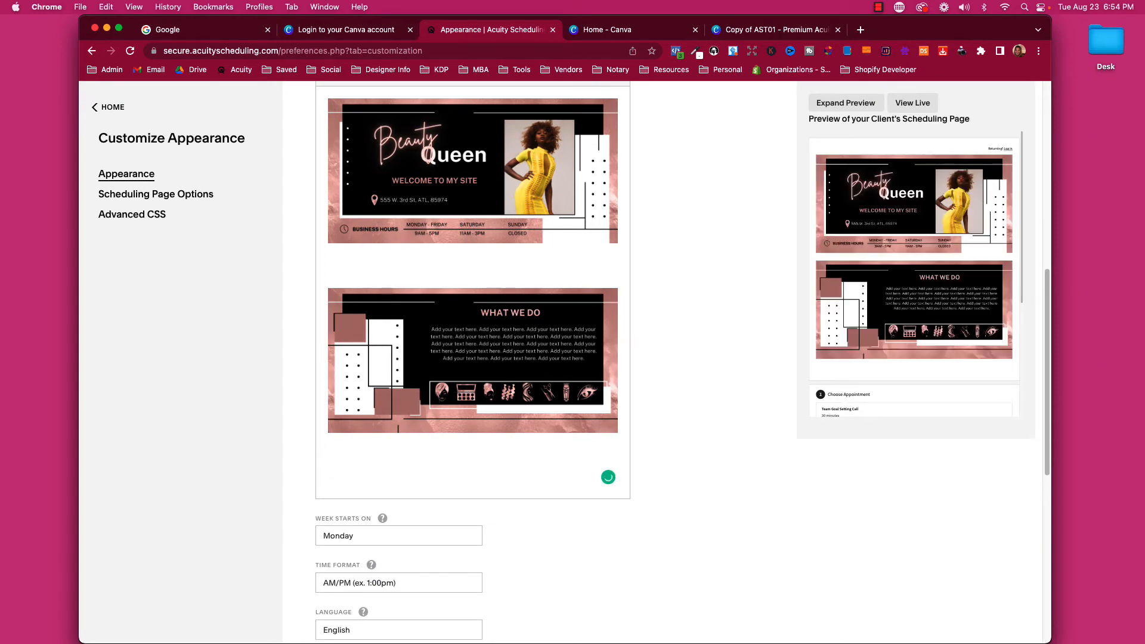
left_click_drag(285, 563, 352, 484)
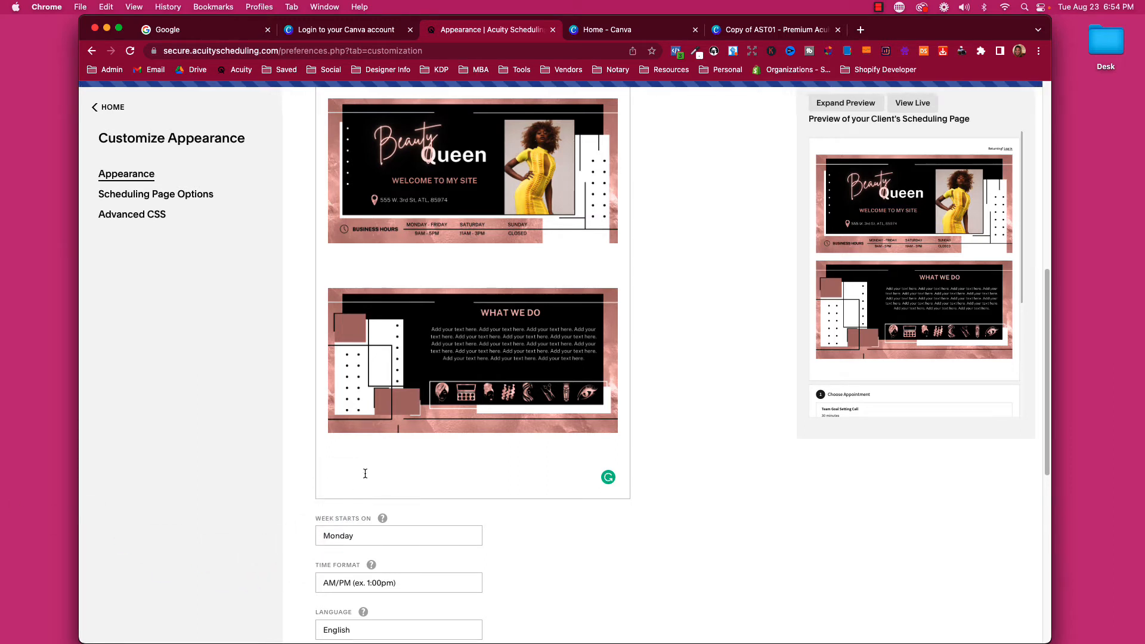
scroll(354, 429, "down", 2)
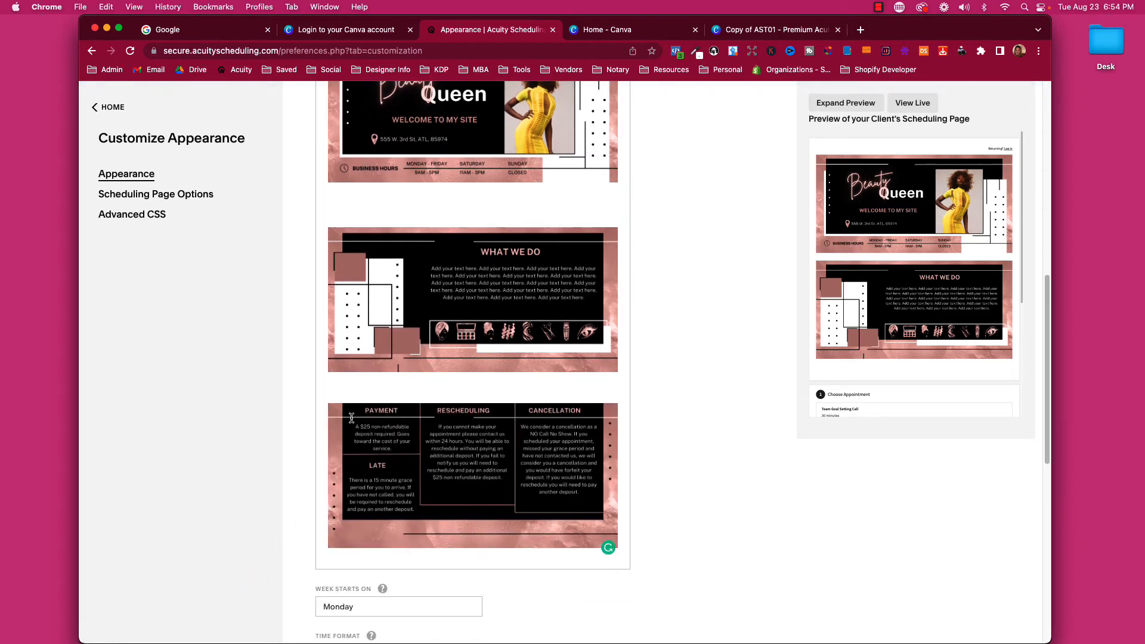
left_click(618, 514)
key("Return")
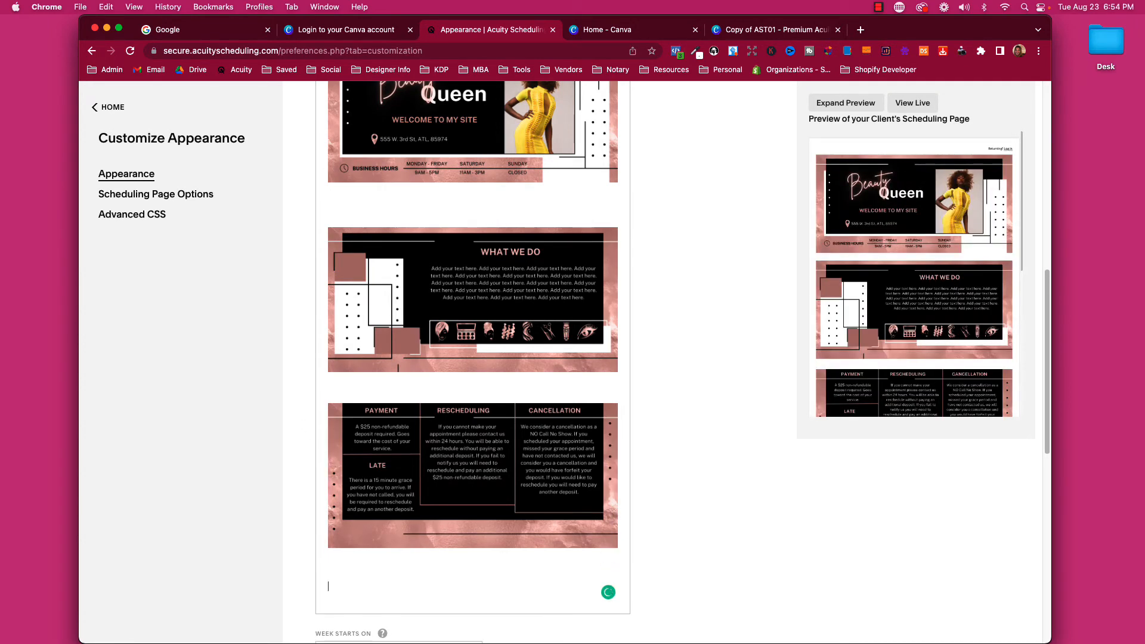
left_click_drag(193, 531, 356, 591)
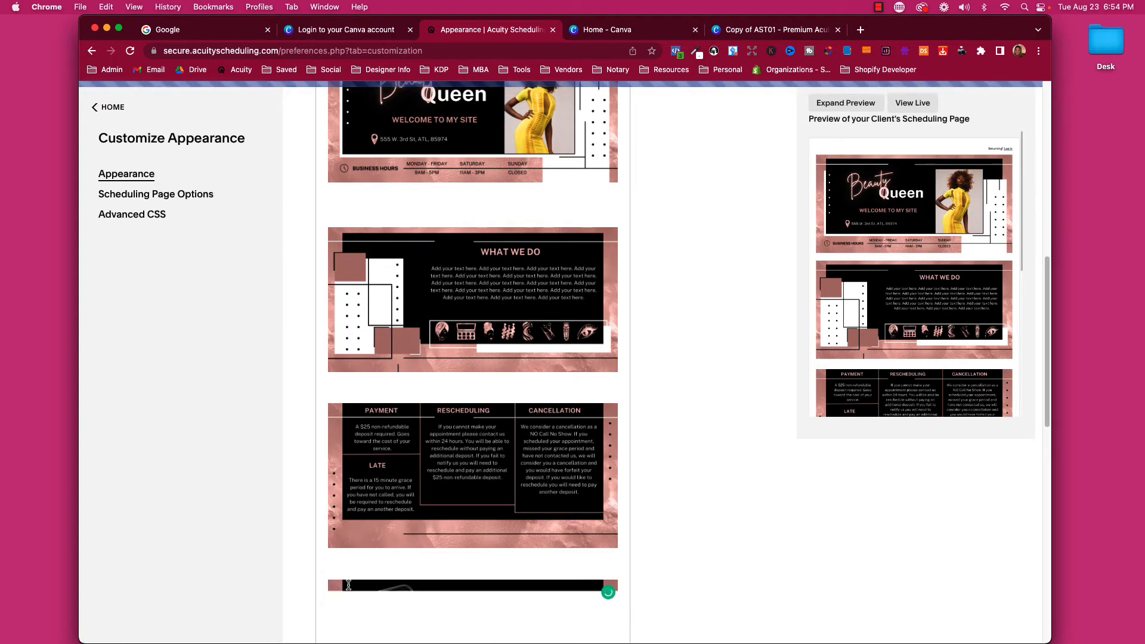
scroll(347, 587, "down", 3)
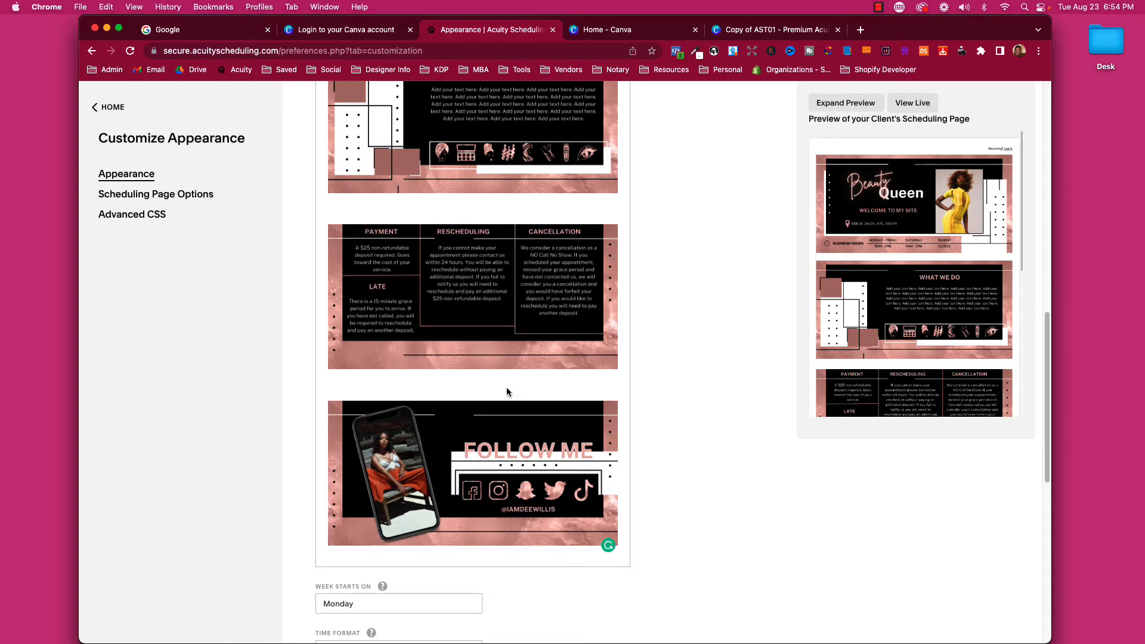
scroll(888, 223, "up", 2)
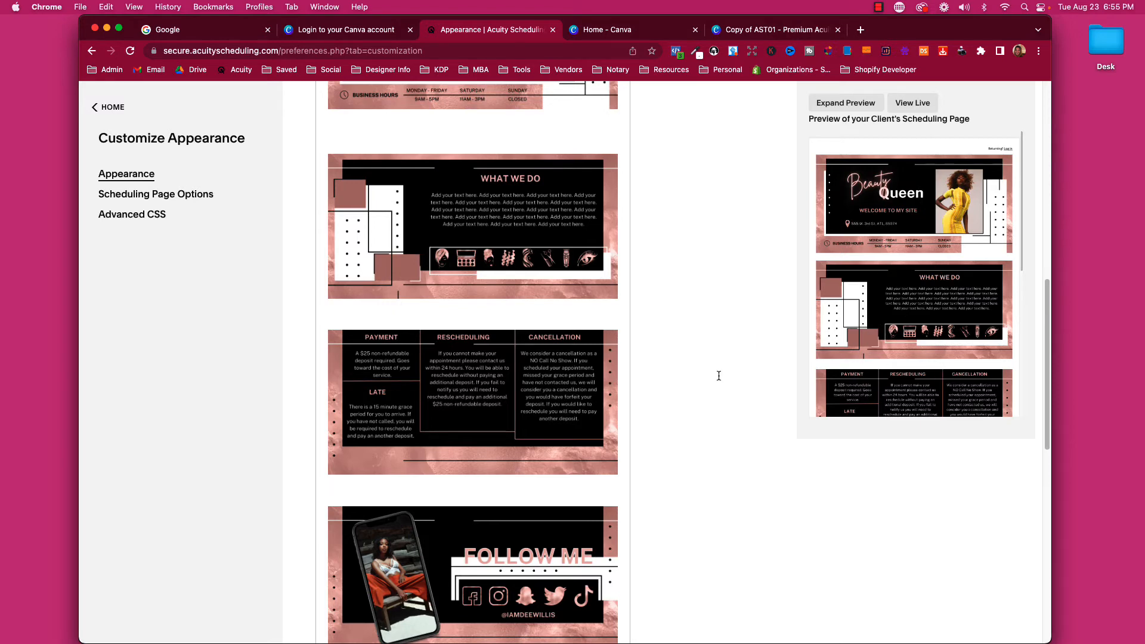
Delete the blank lines above the FOLLOW ME, policy and WHAT WE DO images.
scroll(347, 499, "down", 1)
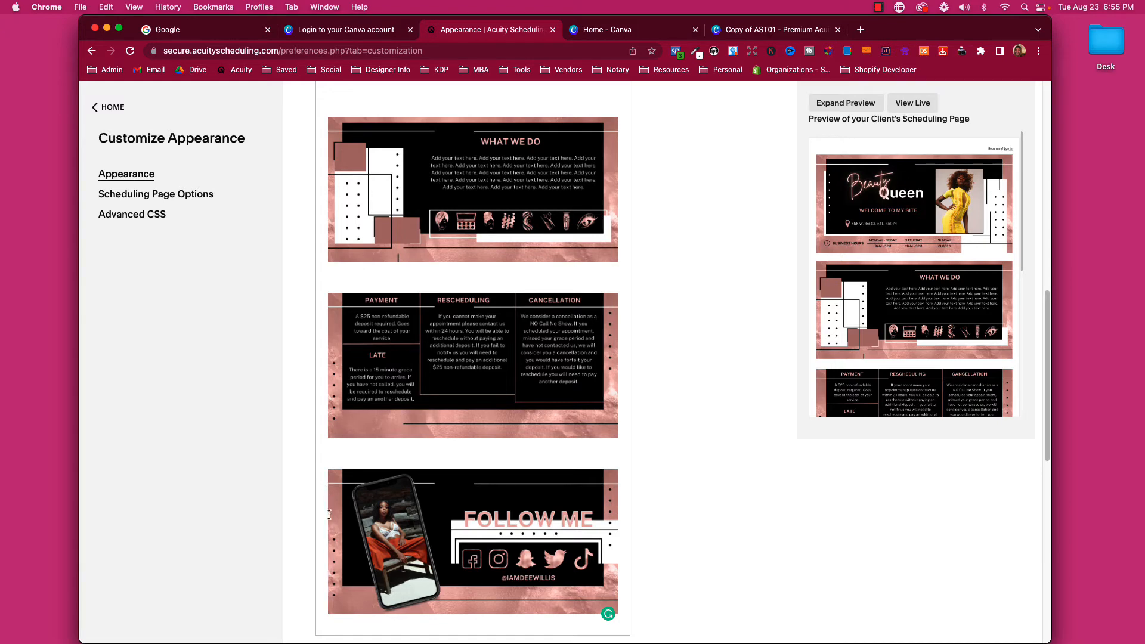
left_click(327, 546)
key("BackSpace")
key("BackSpace")
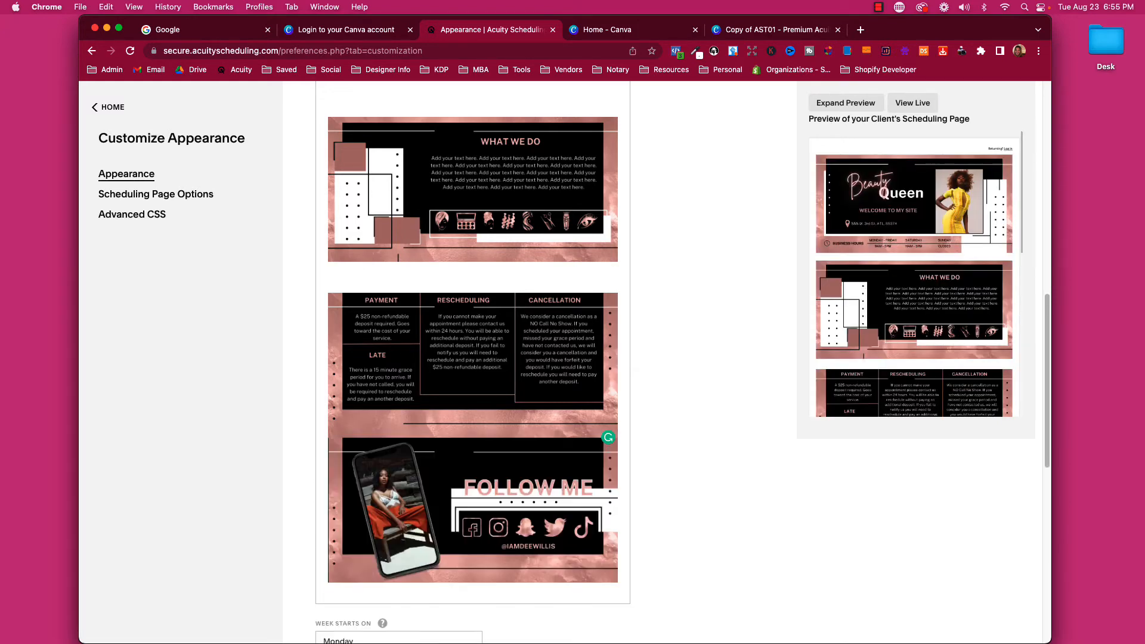
left_click(328, 313)
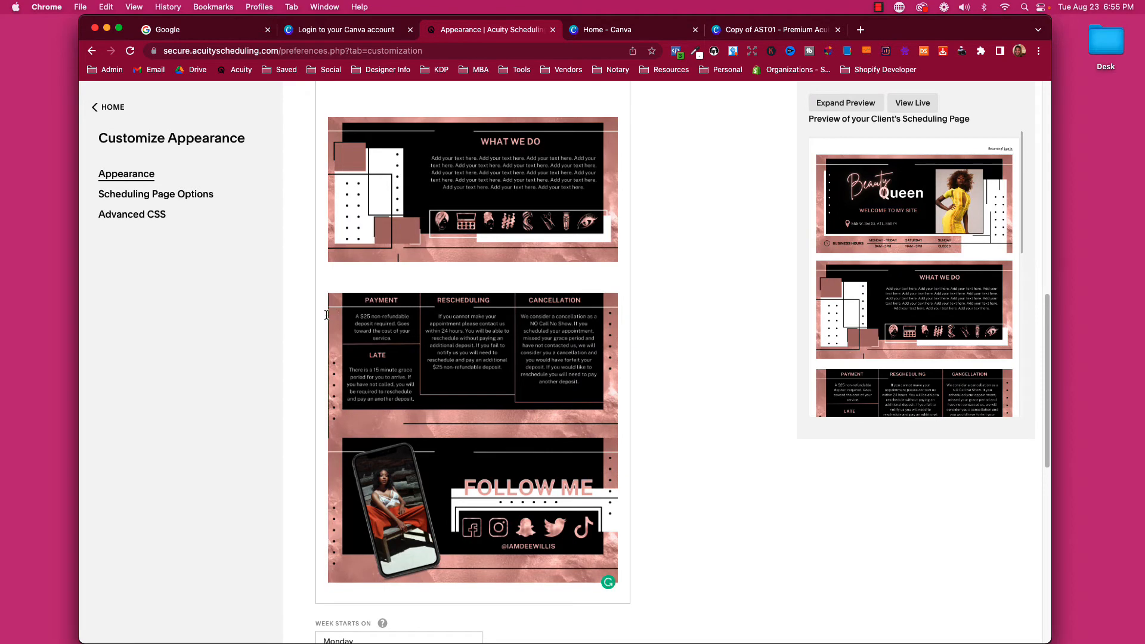
key("BackSpace")
key("BackSpace")
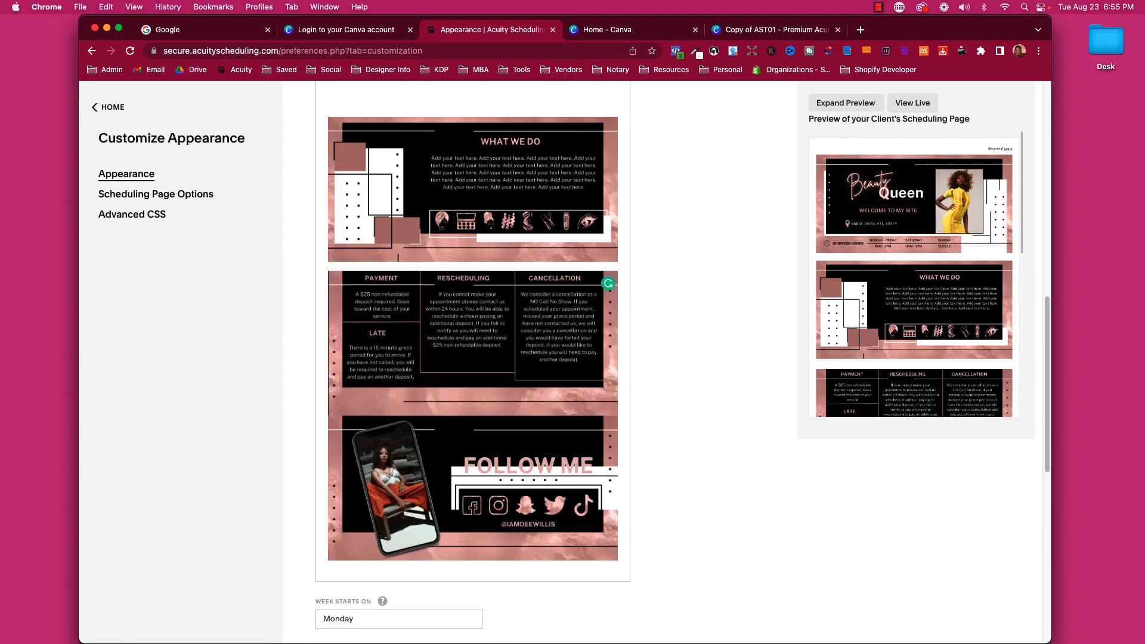
scroll(536, 332, "up", 2)
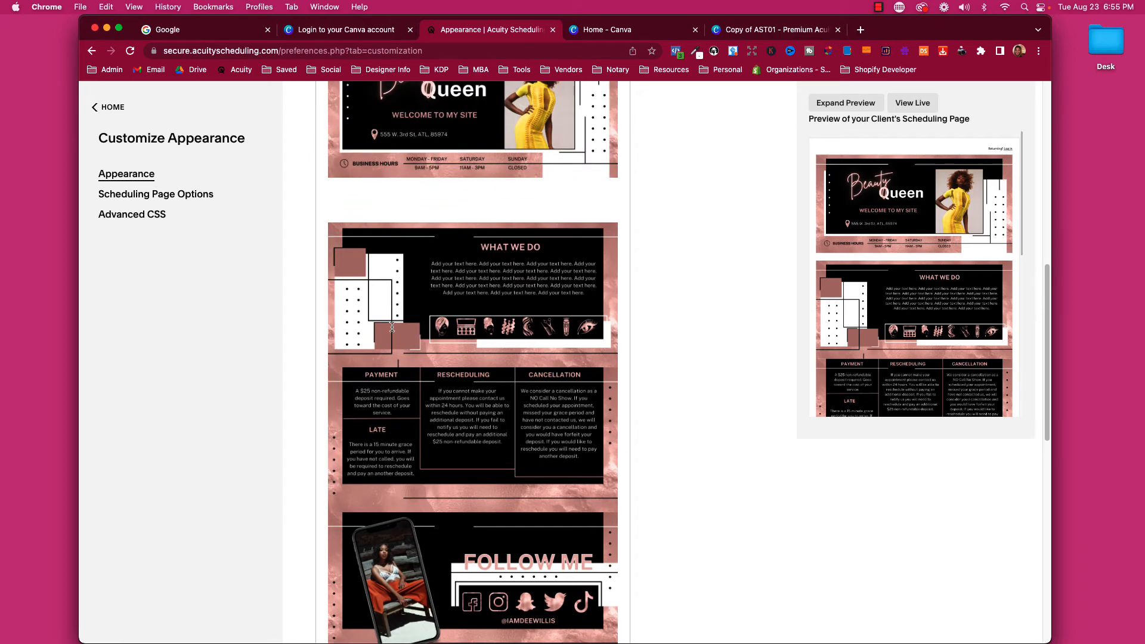
key("BackSpace")
key("BackSpace")
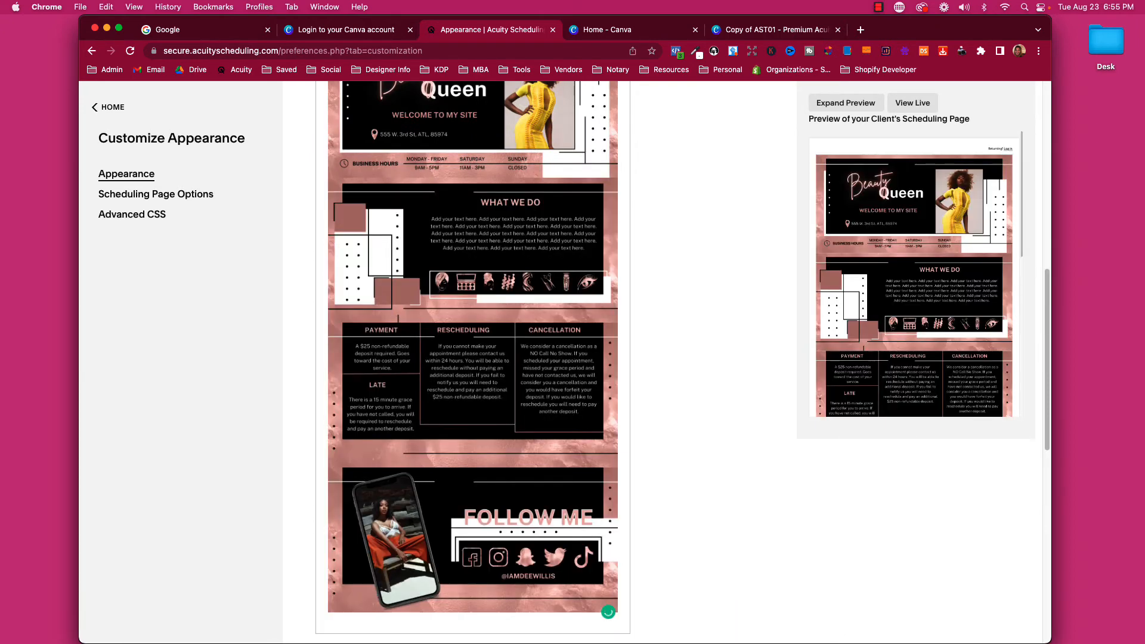
scroll(544, 308, "up", 4)
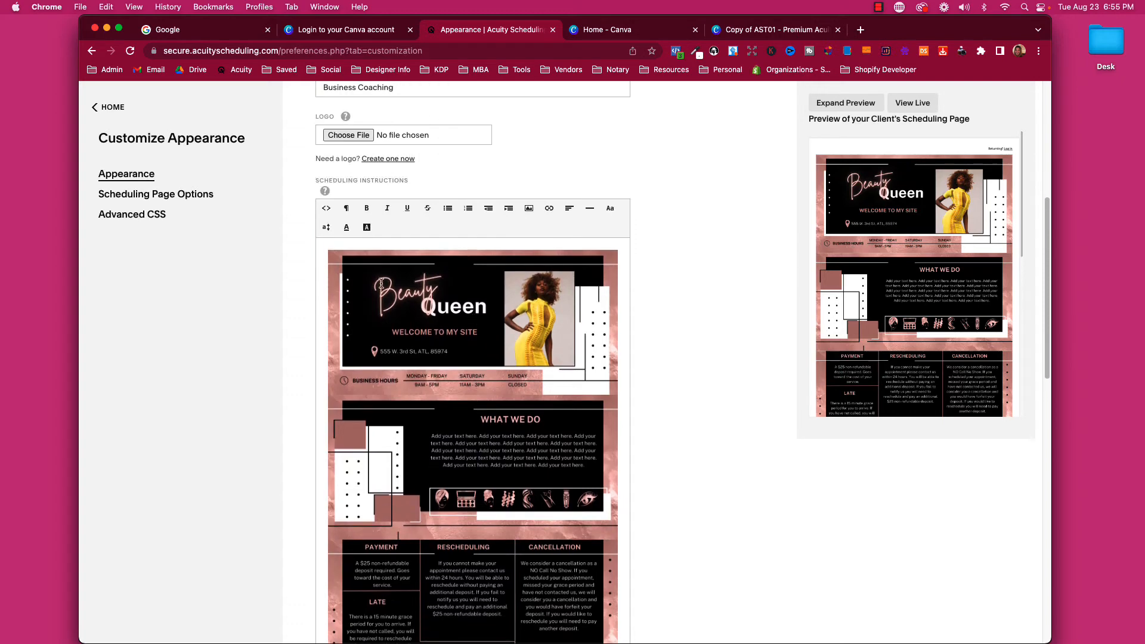
Inspect the Button/Accent colour hex without changing it, then switch to the Canva design.
scroll(969, 283, "down", 4)
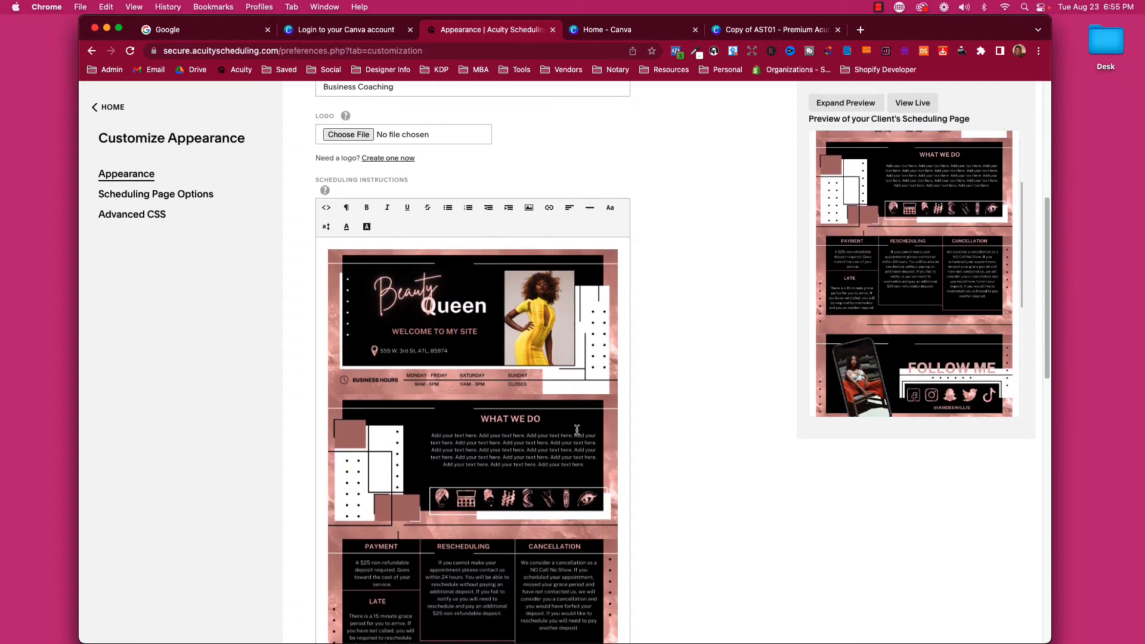
scroll(575, 428, "down", 6)
scroll(575, 428, "down", 6)
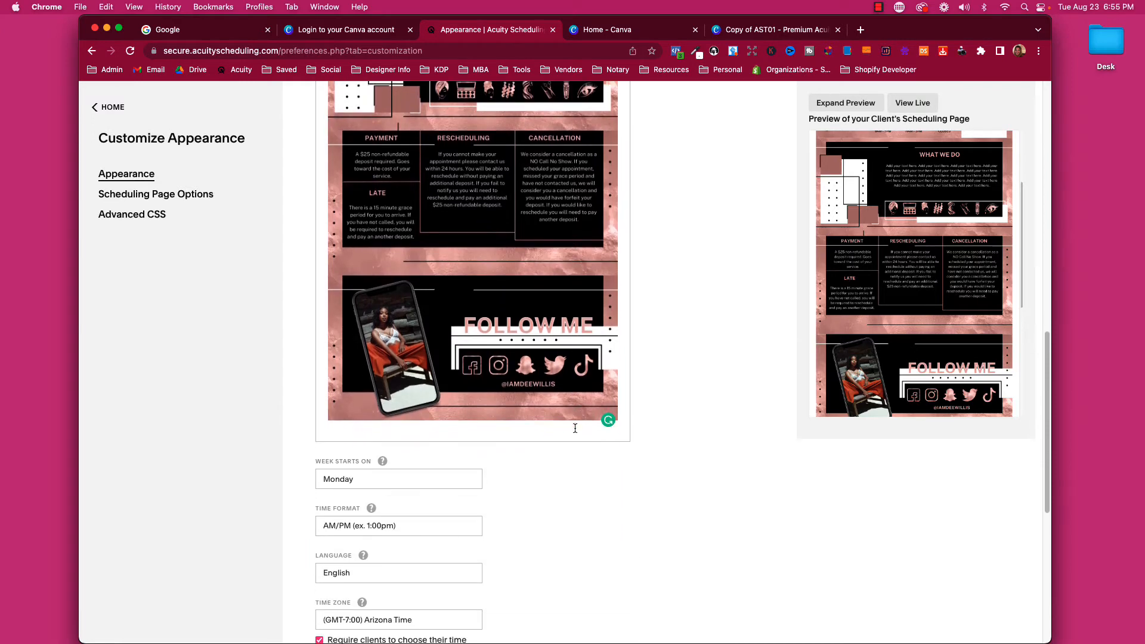
scroll(599, 424, "down", 1)
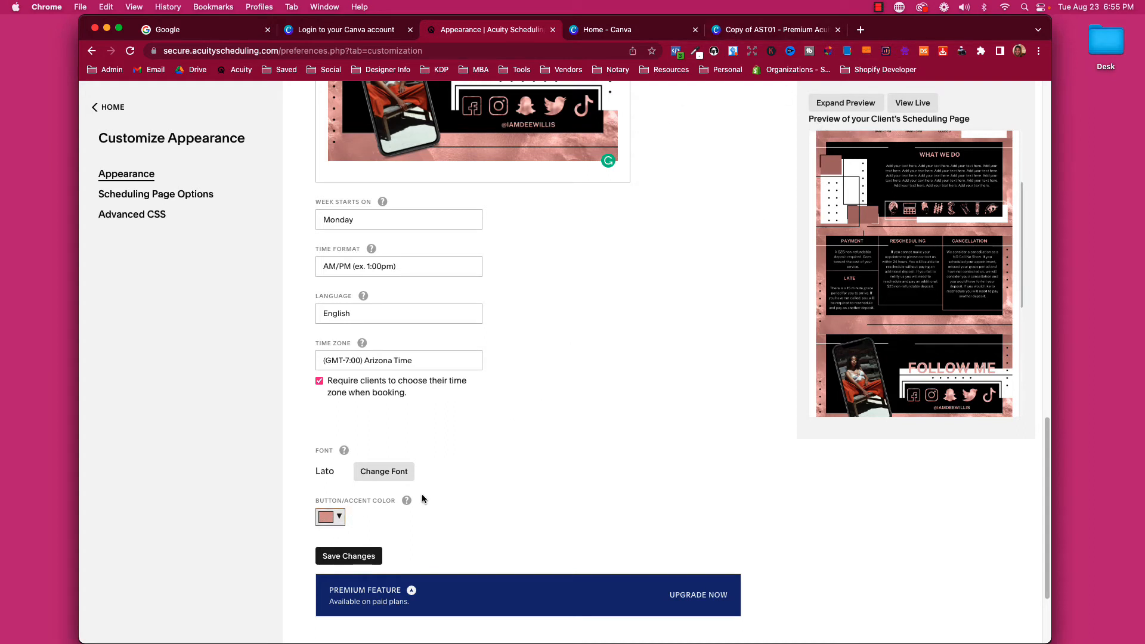
left_click(332, 517)
left_click(395, 543)
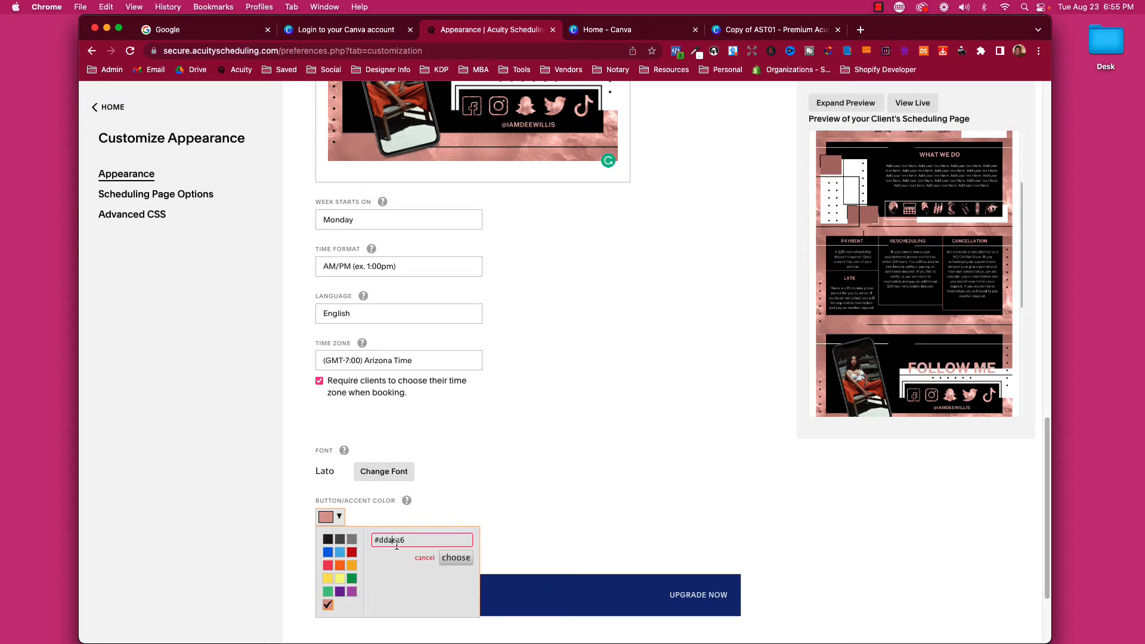
mouse_move(405, 543)
left_mouse_down()
mouse_move(376, 543)
mouse_move(386, 542)
left_mouse_up()
left_click(558, 500)
left_click(775, 29)
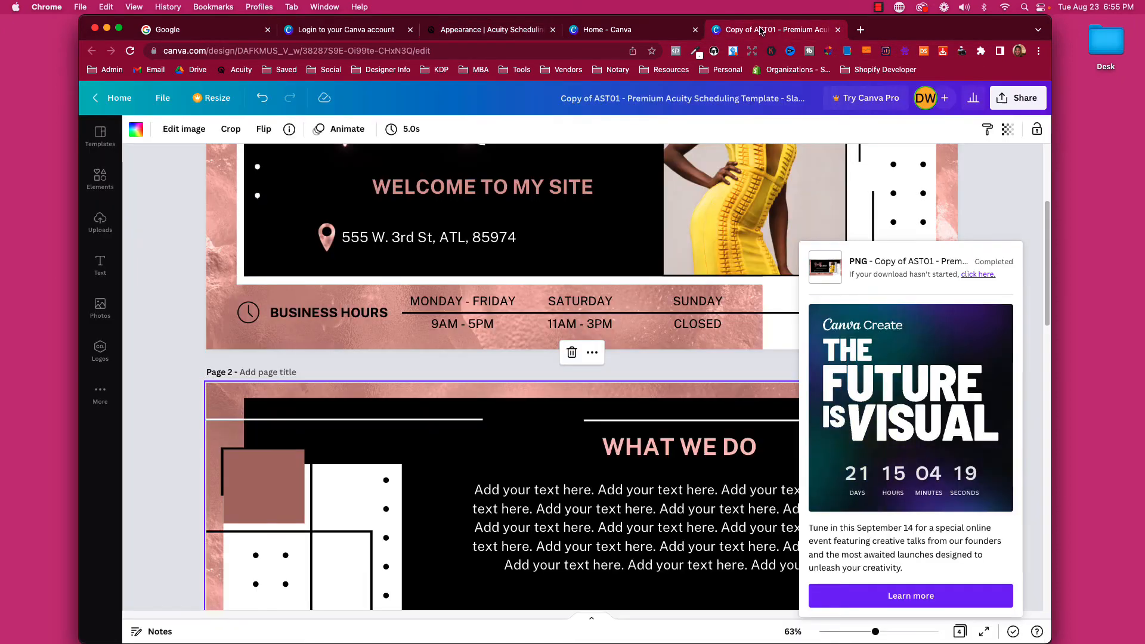
Check the WELCOME TO MY SITE text's rose tone in Canva, then reopen Acuity's accent colour picker.
left_click(428, 359)
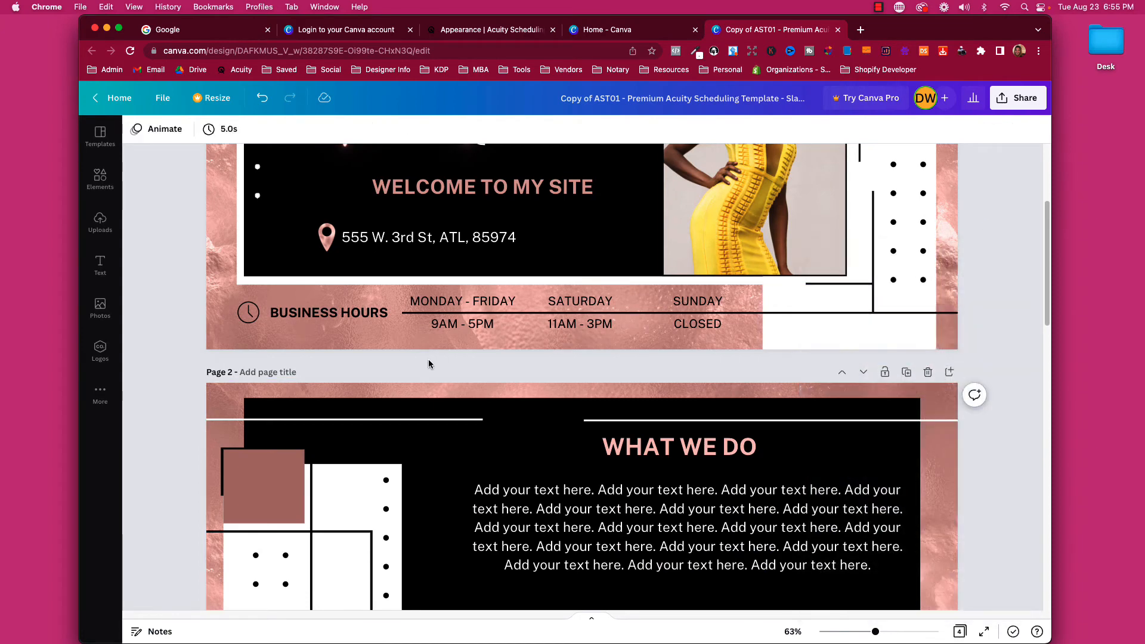
scroll(188, 410, "up", 4)
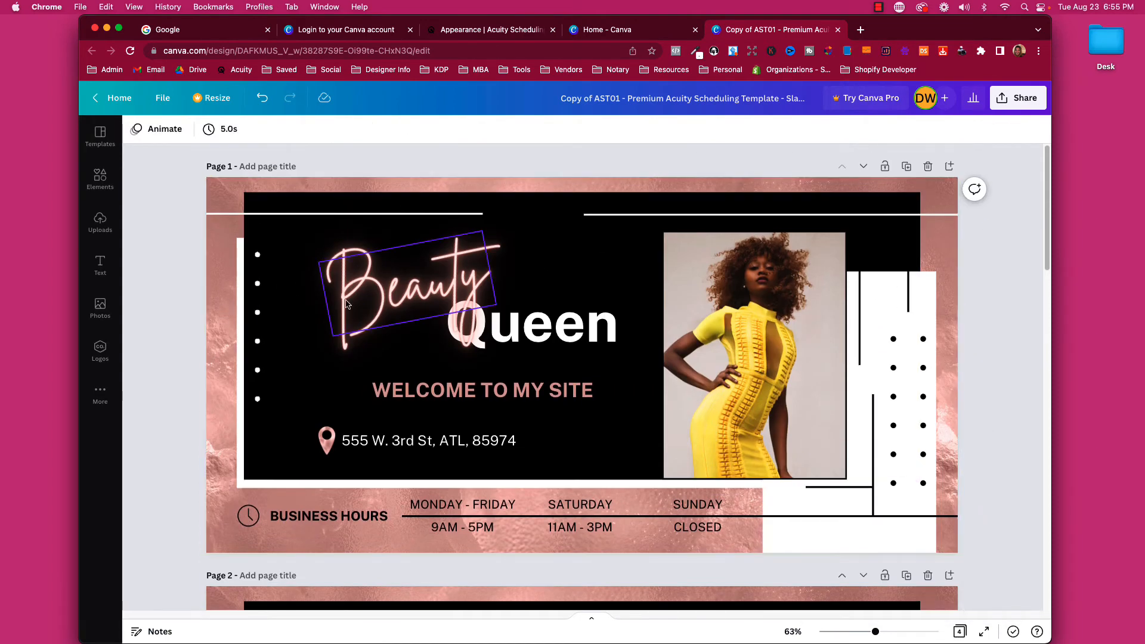
left_click(386, 397)
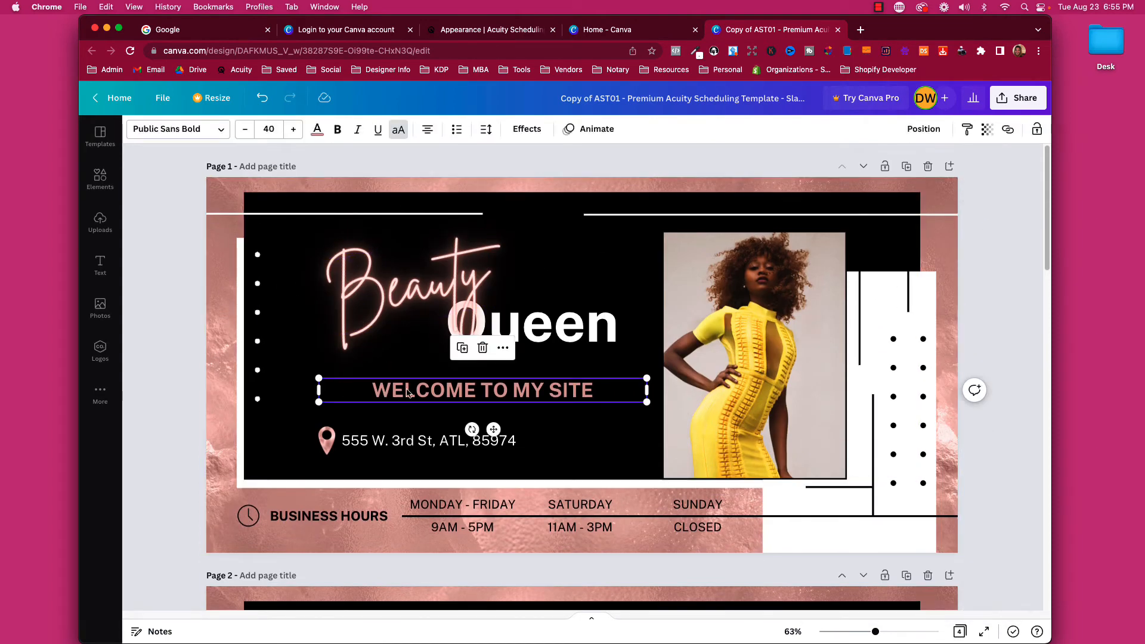
left_click(317, 130)
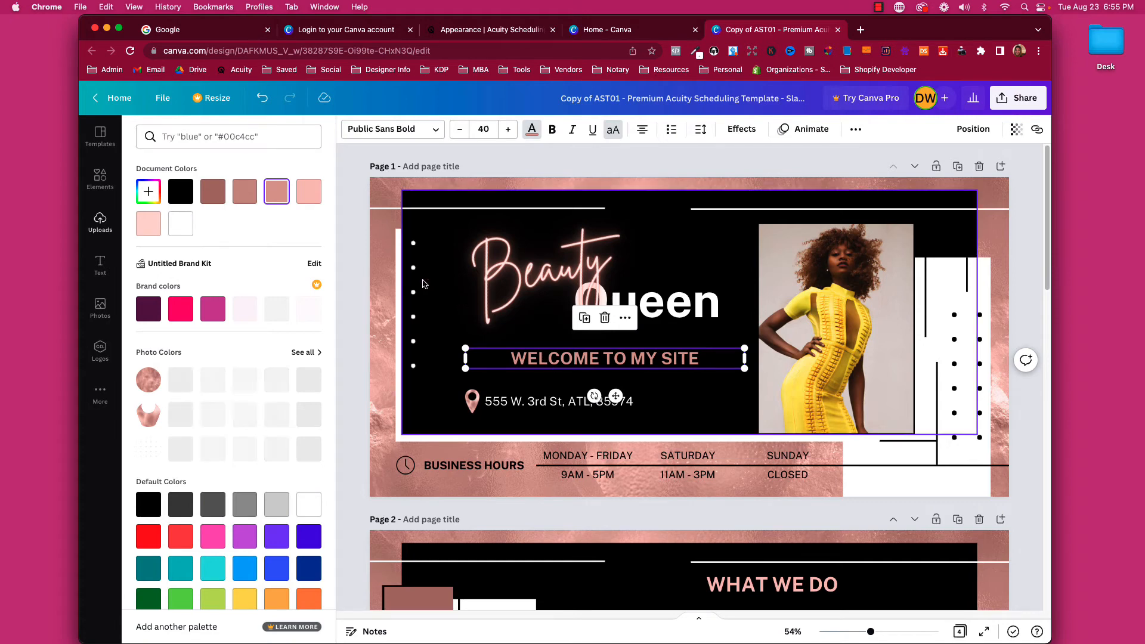
left_click(525, 271)
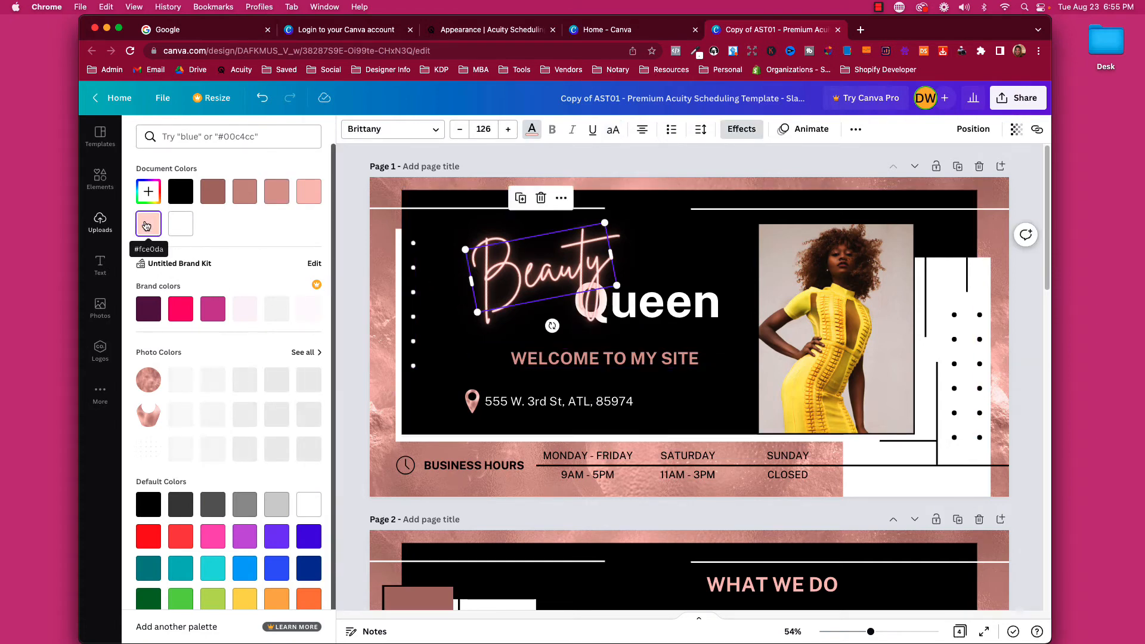
left_click(523, 358)
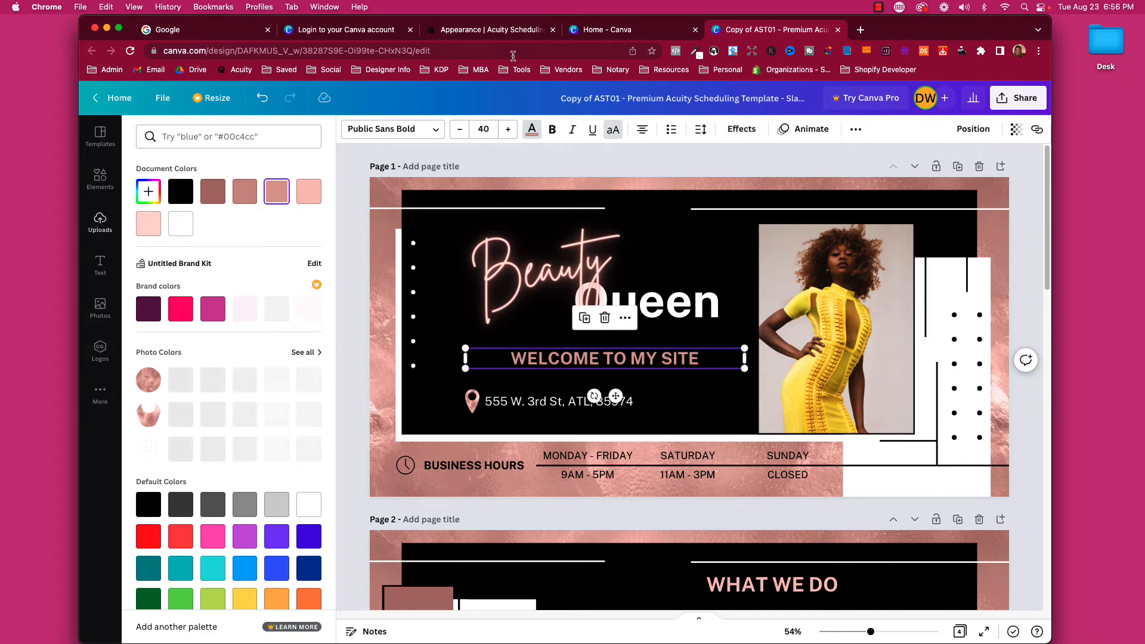
left_click(490, 29)
left_click(339, 517)
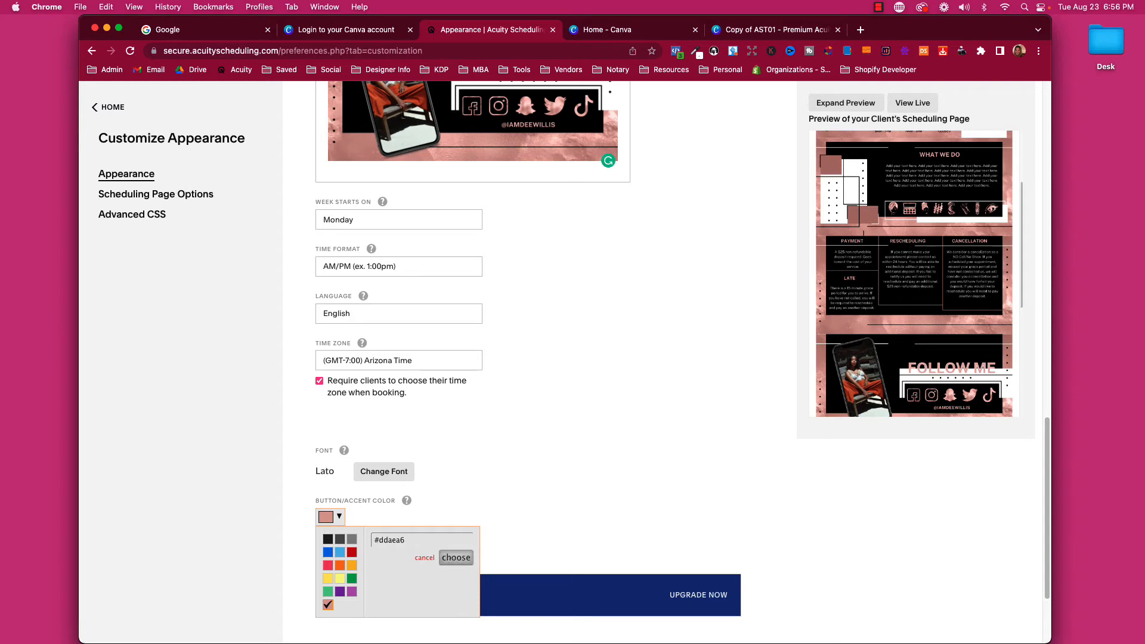
Confirm #ddaea6 as the accent colour, save the changes, and open the live booking page.
left_click(455, 558)
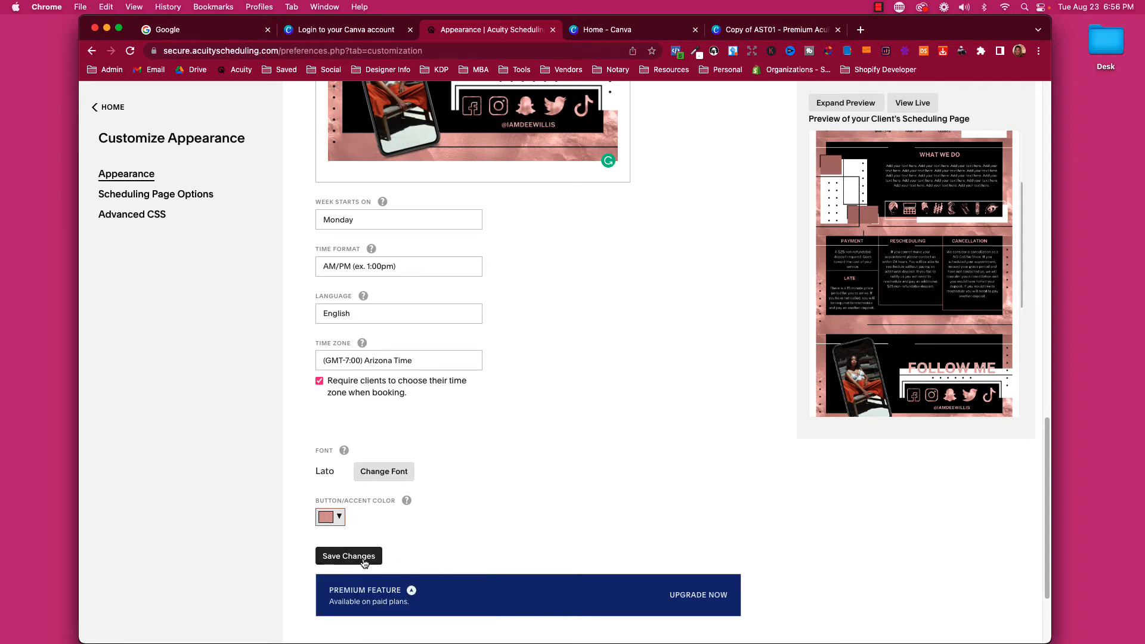
left_click(349, 556)
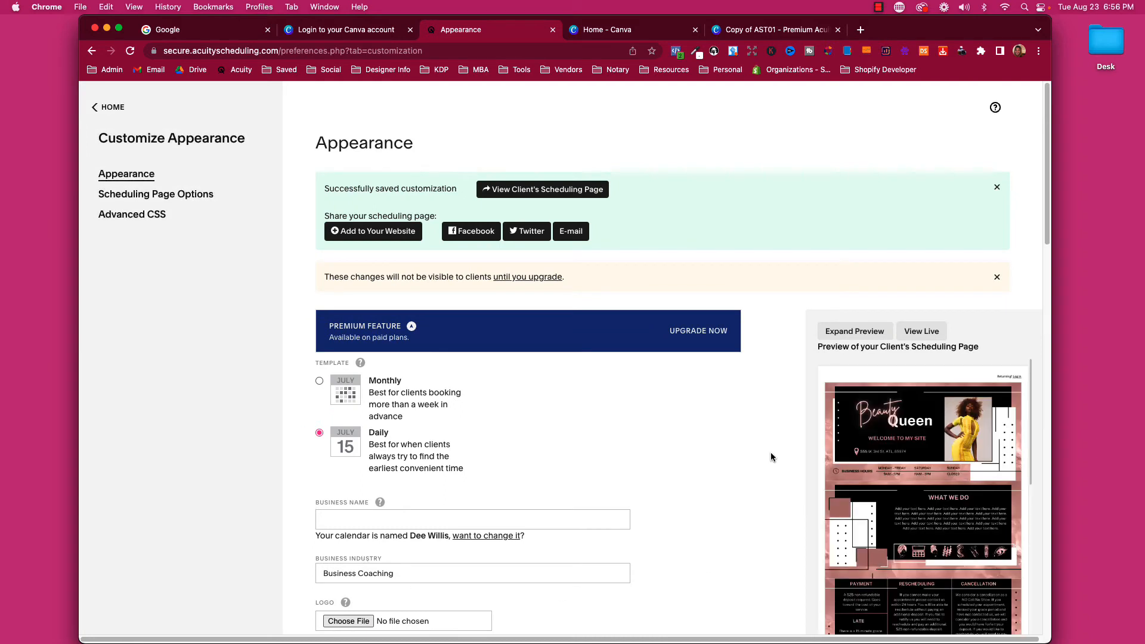
left_click(921, 330)
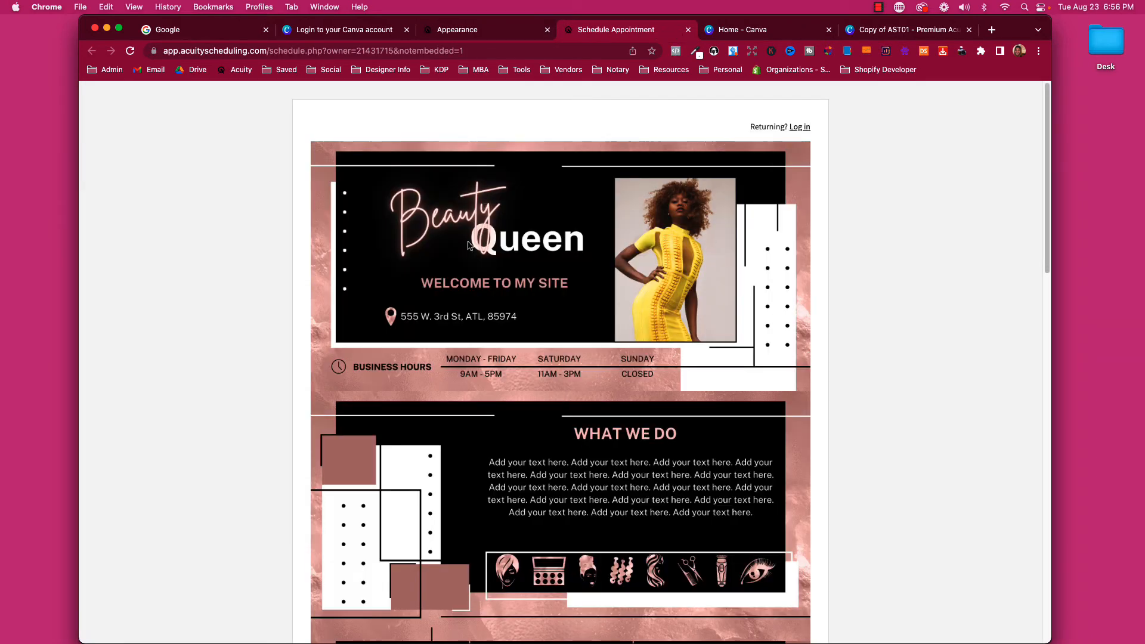
Scroll the live booking page from the Beauty Queen banner down to the time slots and back.
scroll(468, 244, "down", 2)
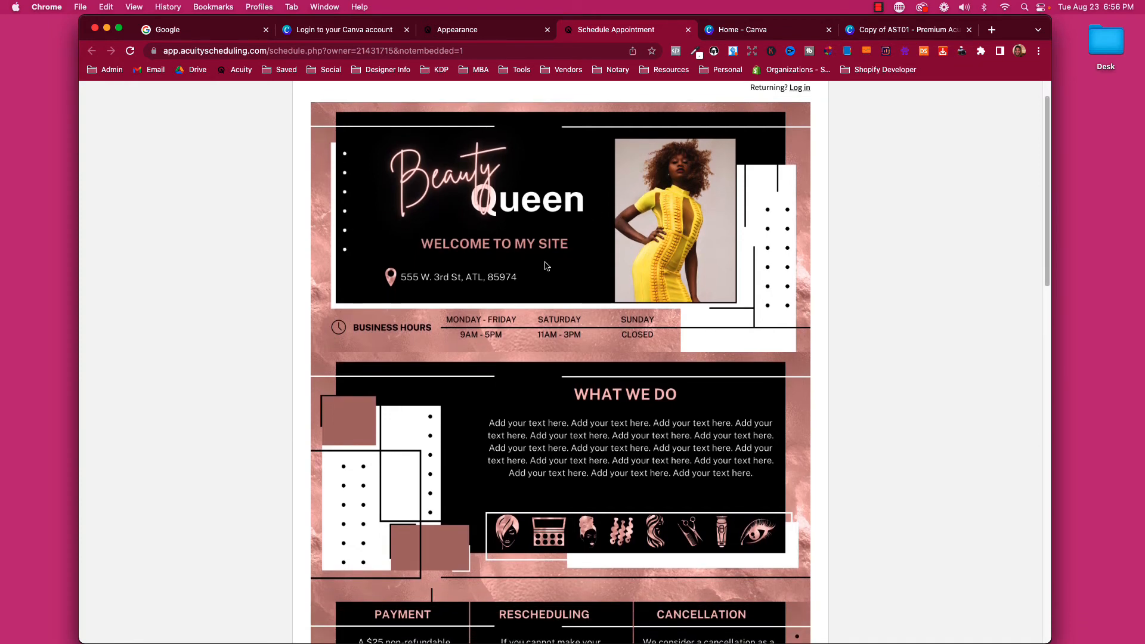
scroll(546, 266, "down", 5)
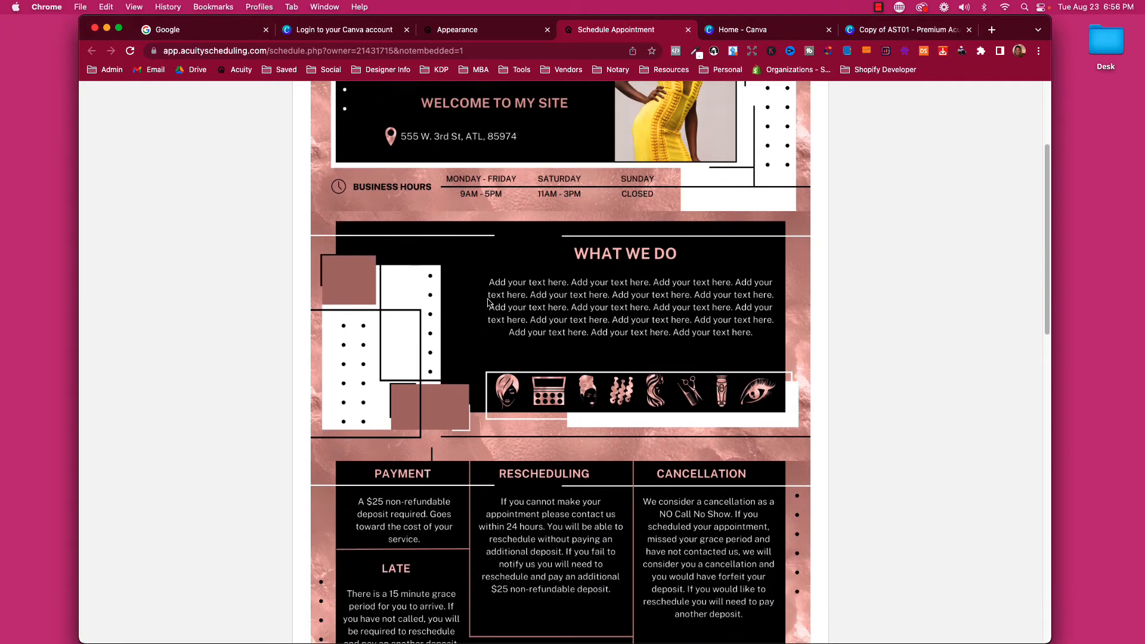
scroll(476, 331, "down", 2)
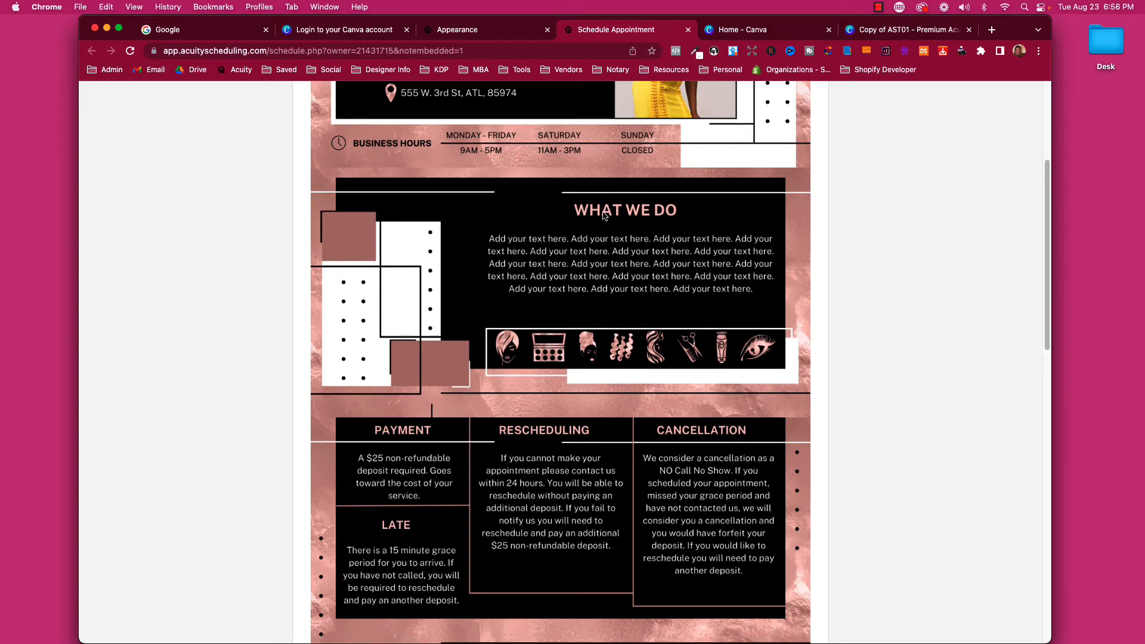
scroll(527, 300, "down", 13)
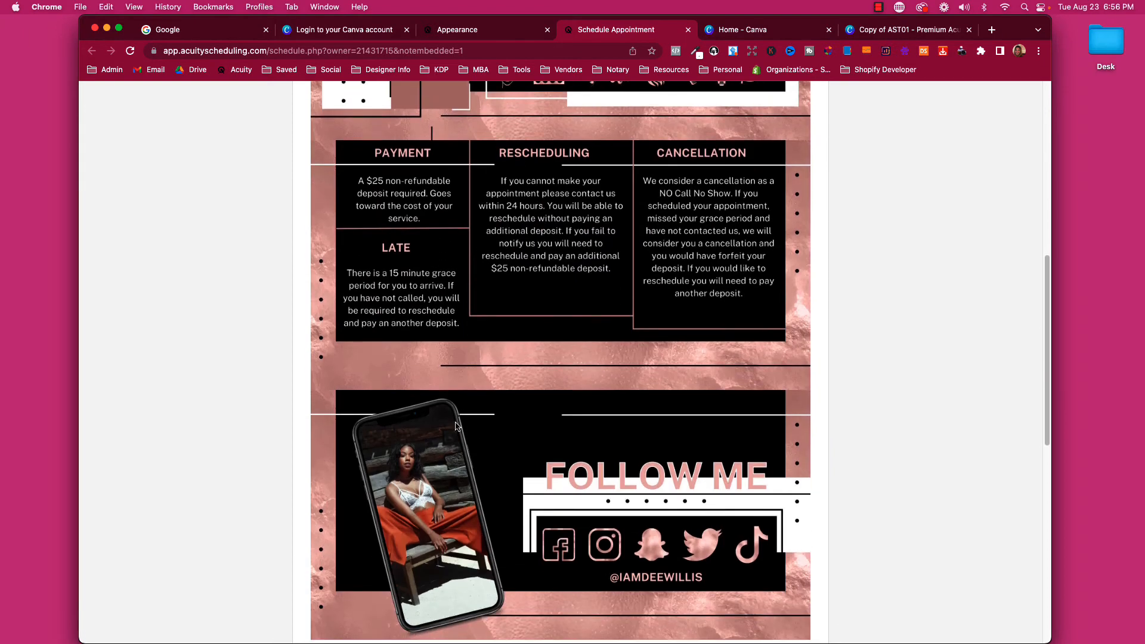
scroll(527, 420, "down", 11)
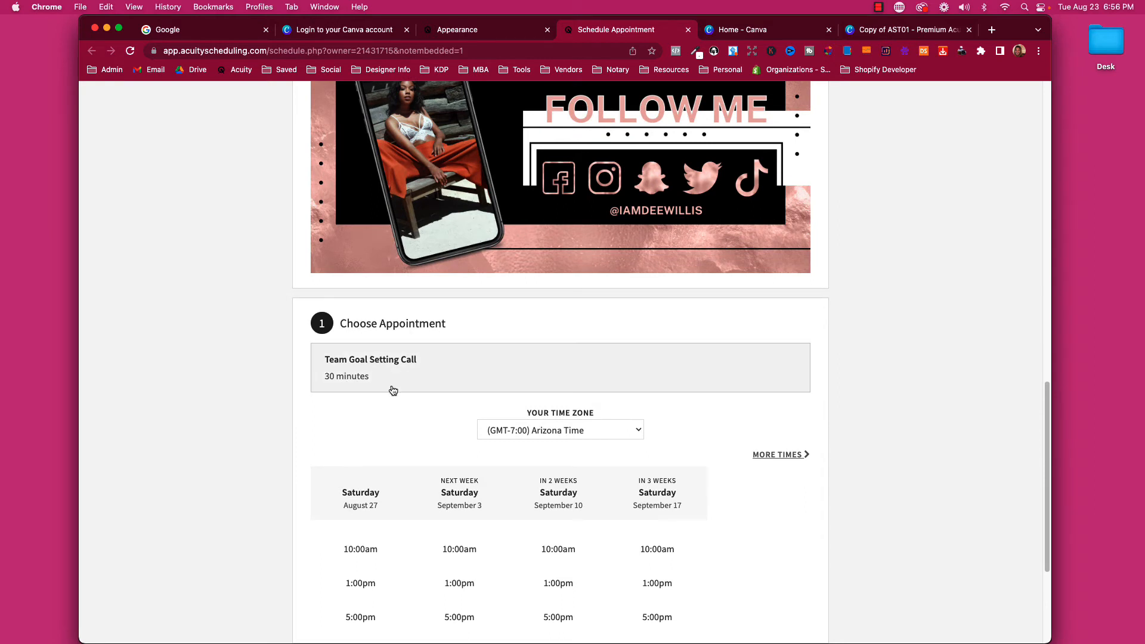
scroll(393, 390, "down", 4)
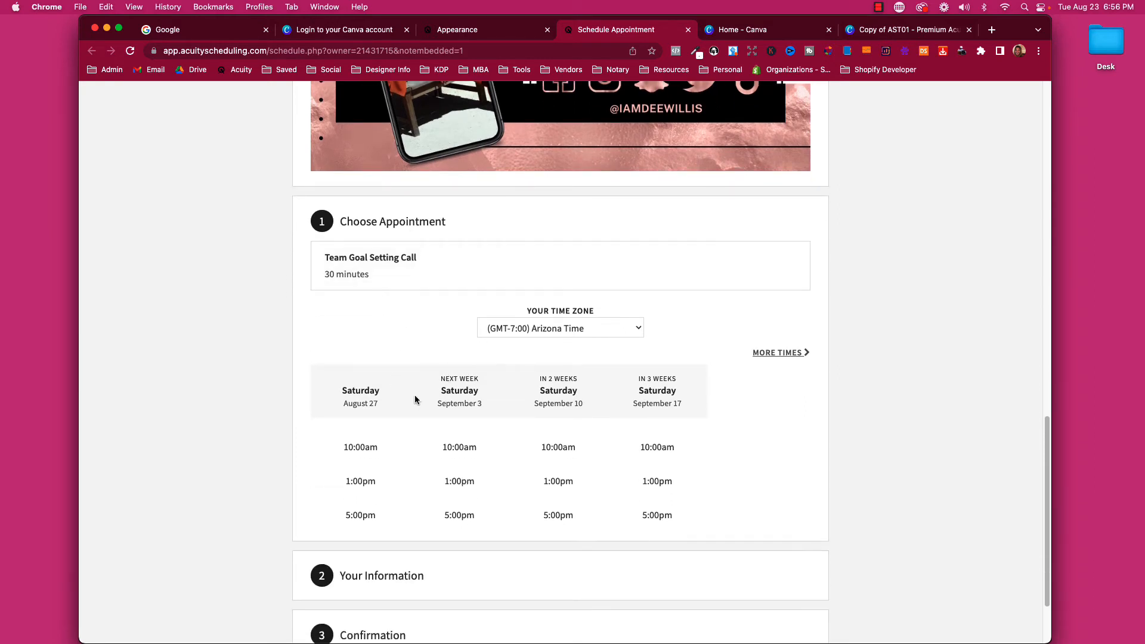
scroll(480, 452, "down", 3)
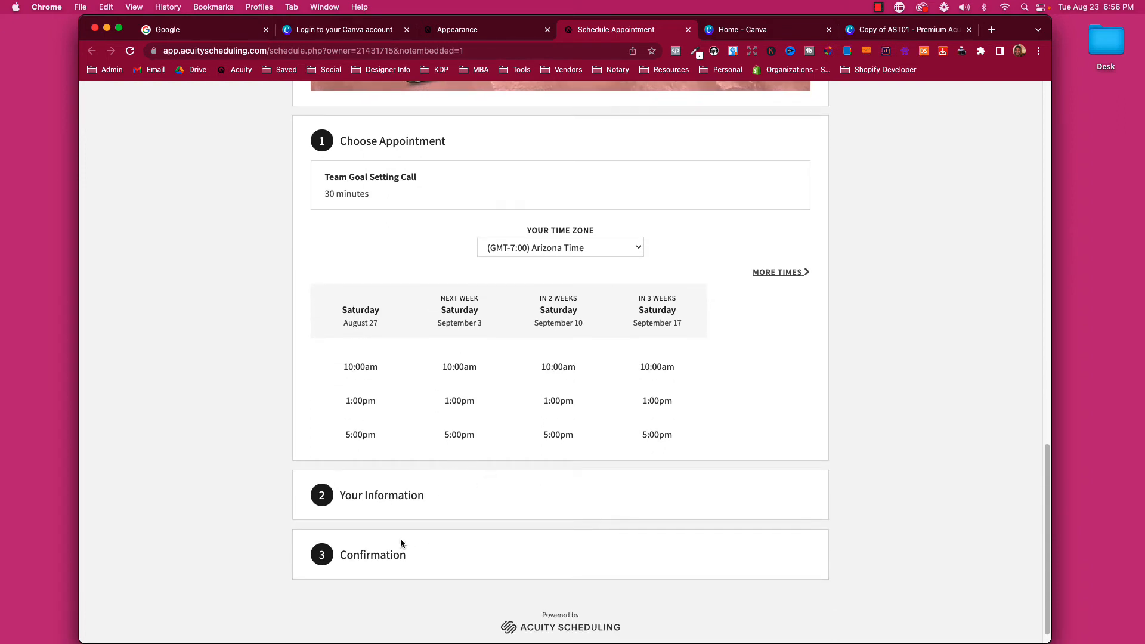
scroll(506, 545, "up", 10)
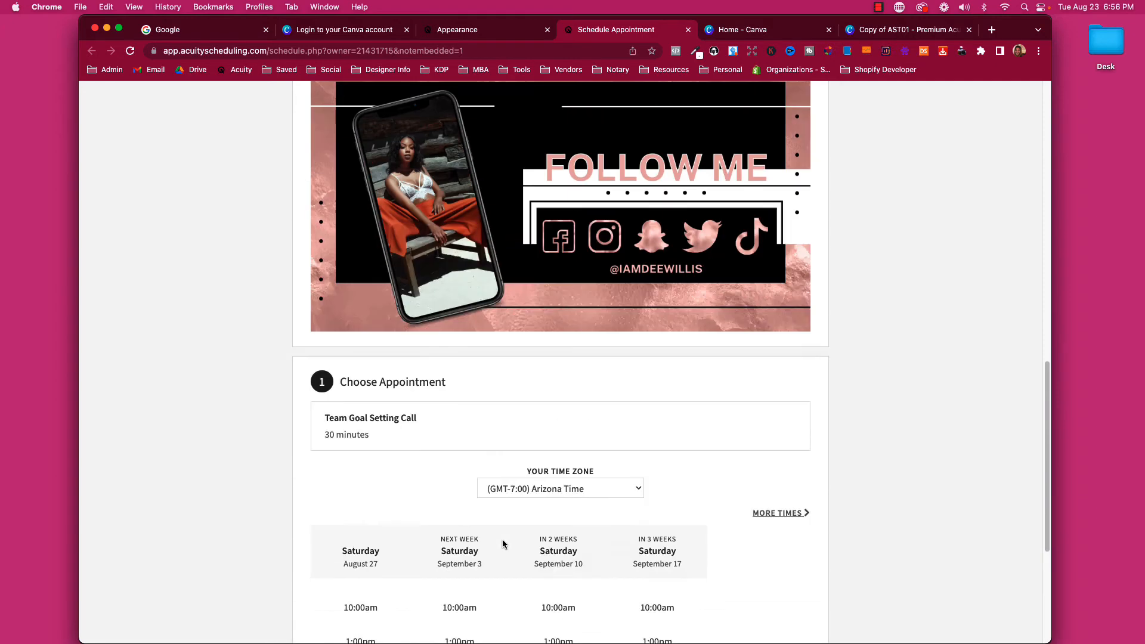
scroll(478, 520, "up", 5)
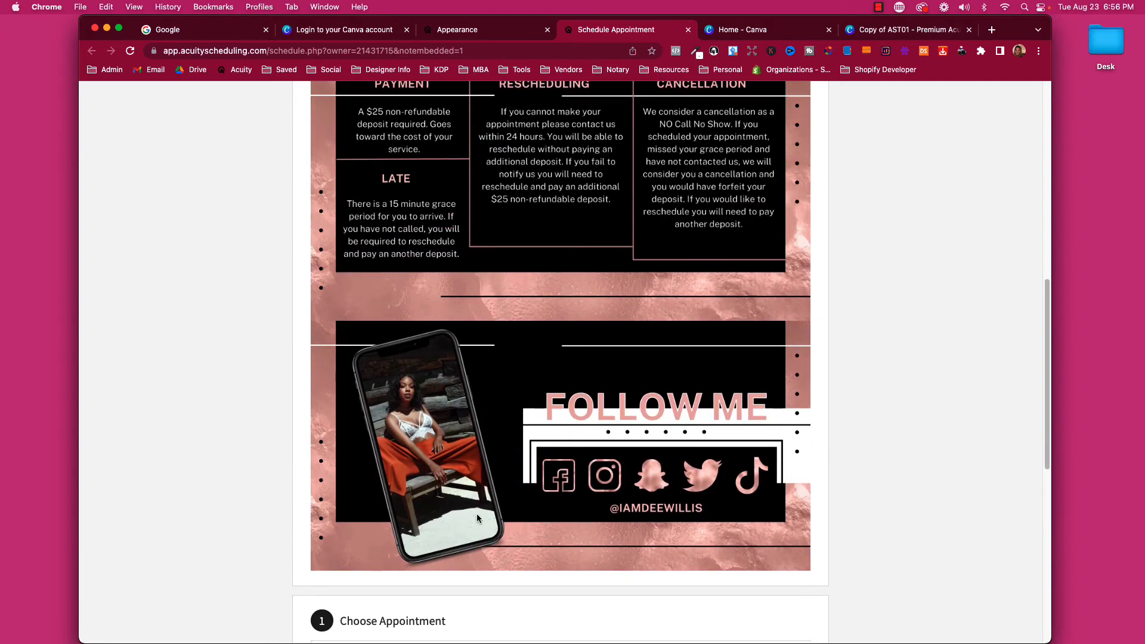
scroll(477, 514, "up", 5)
scroll(475, 514, "up", 5)
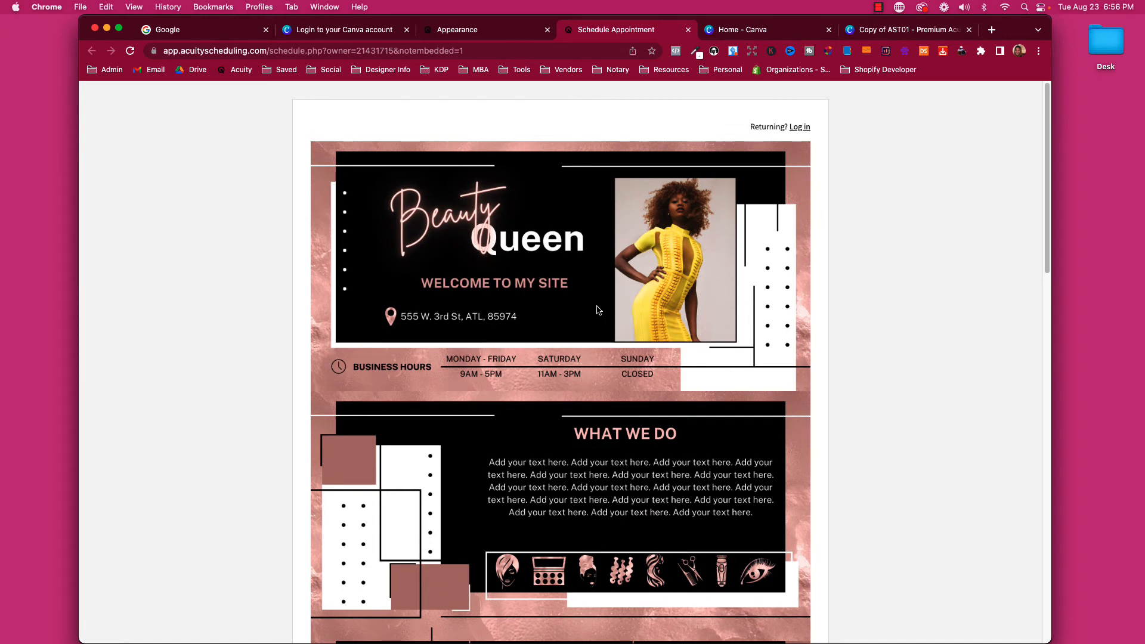
left_click(540, 31)
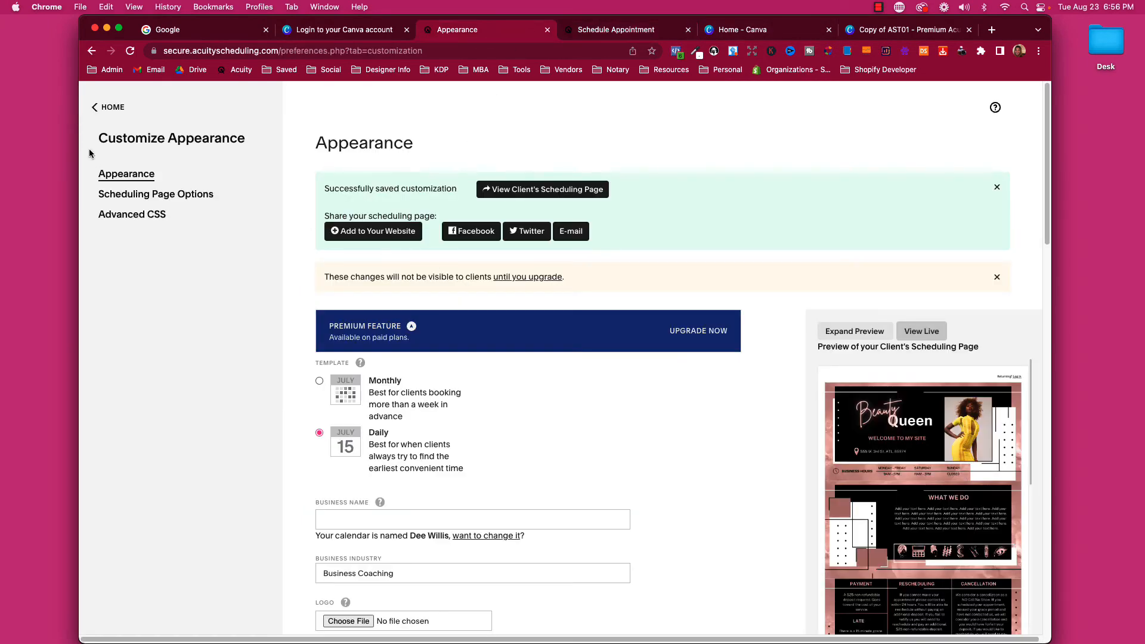
Return to the appointments calendar, then reload the live Schedule Appointment page.
left_click(103, 109)
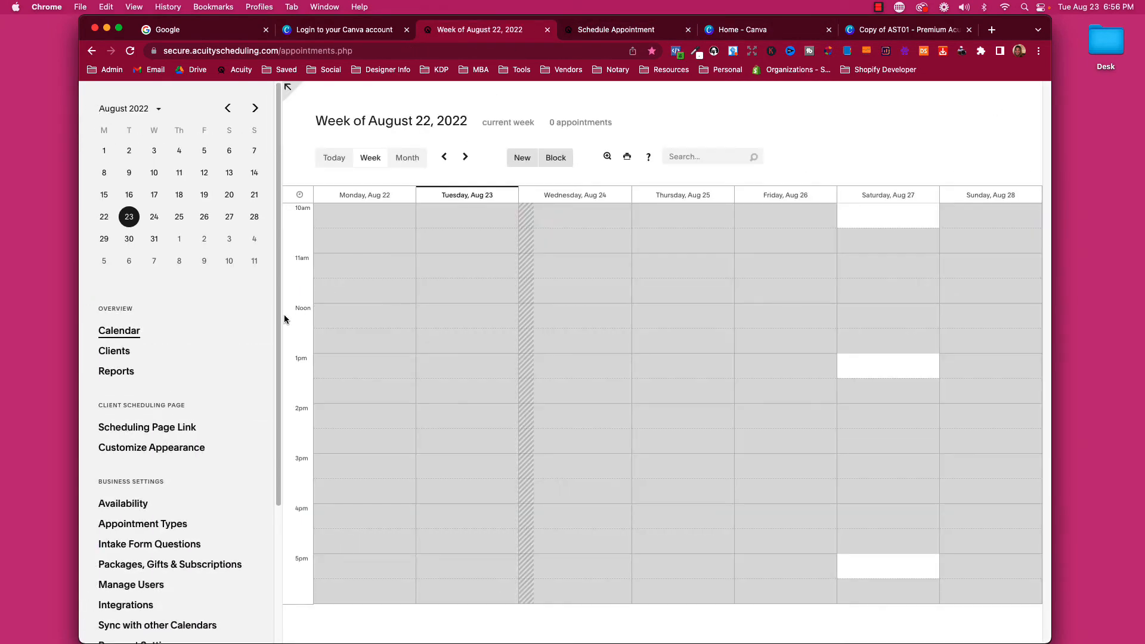
scroll(275, 328, "down", 5)
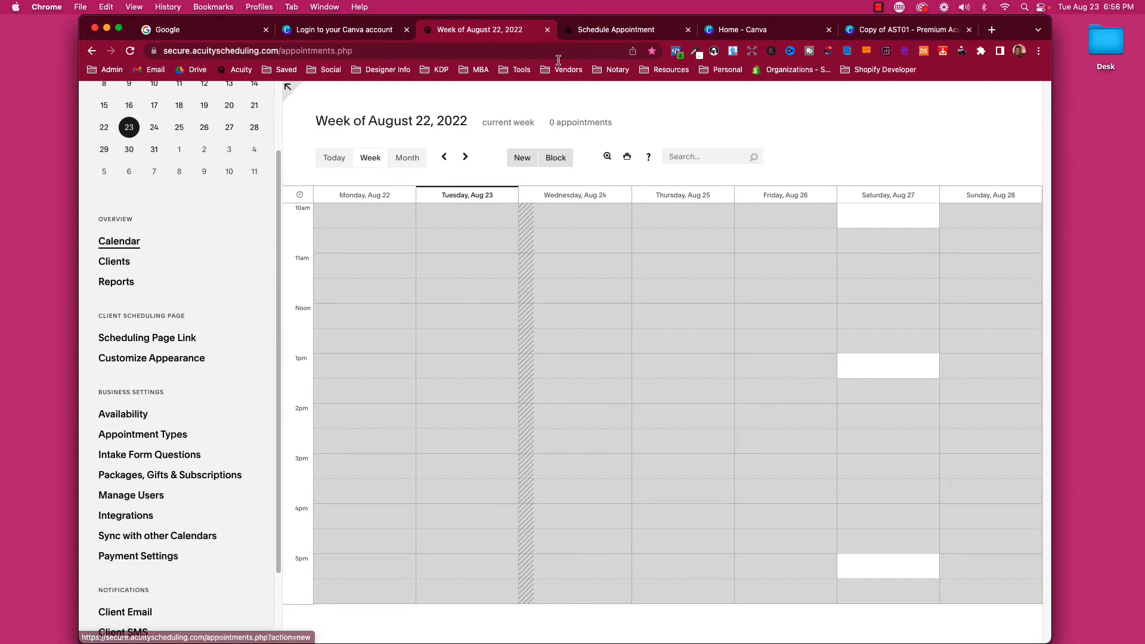
left_click(578, 31)
scroll(317, 358, "down", 15)
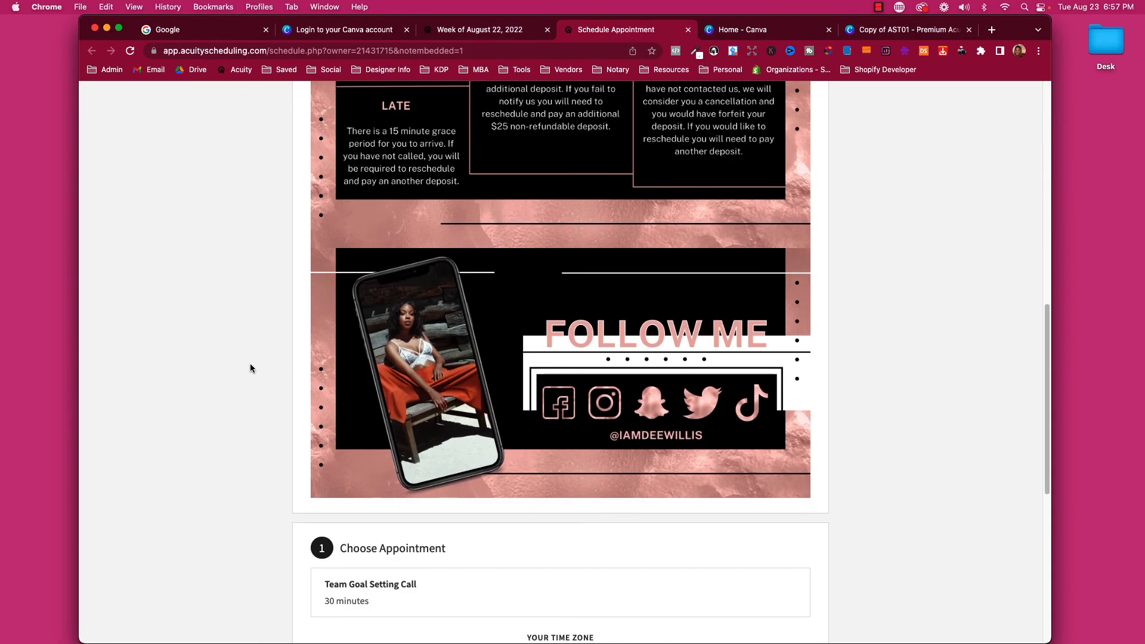
scroll(356, 418, "down", 5)
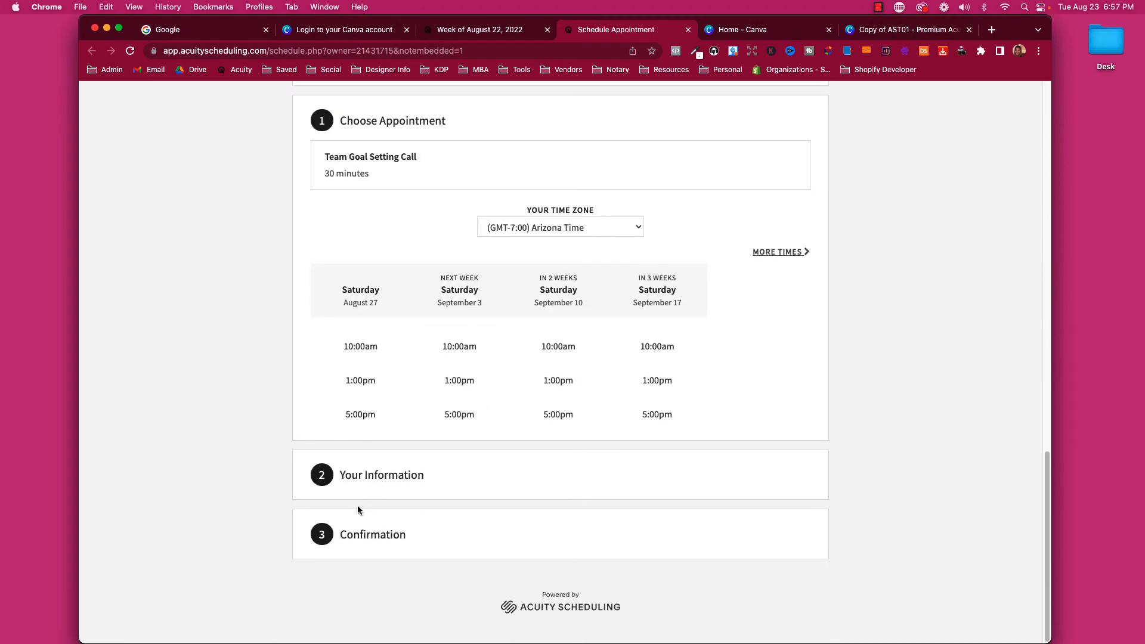
left_click(436, 374)
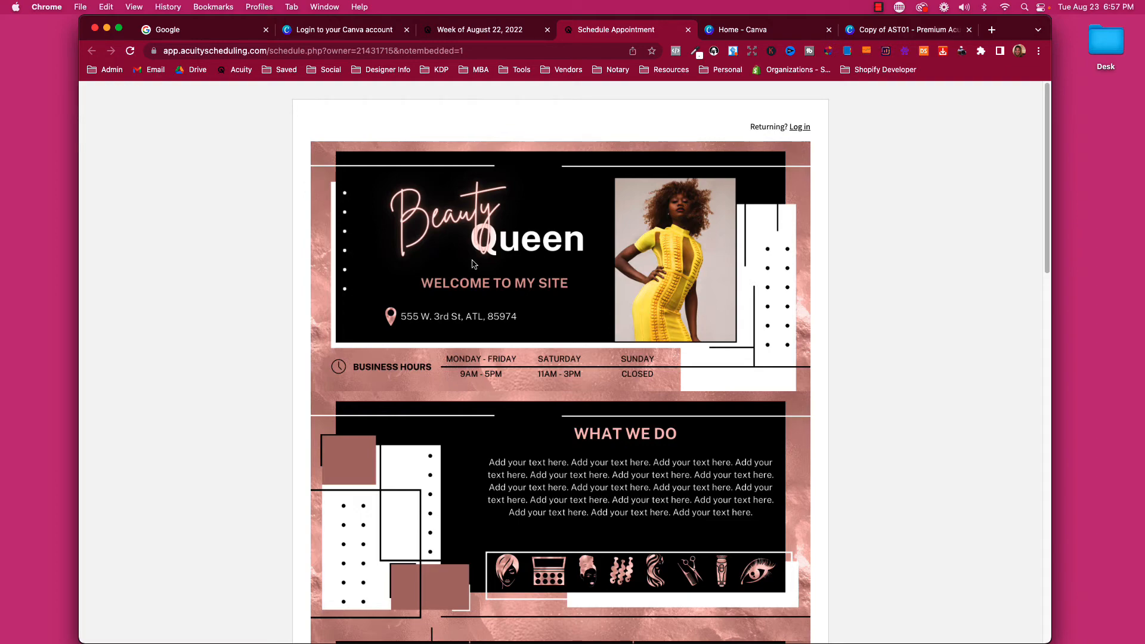
Scroll through the refreshed booking page from the Beauty Queen banners to the appointment times.
scroll(475, 265, "down", 20)
scroll(477, 310, "up", 18)
scroll(477, 314, "up", 1)
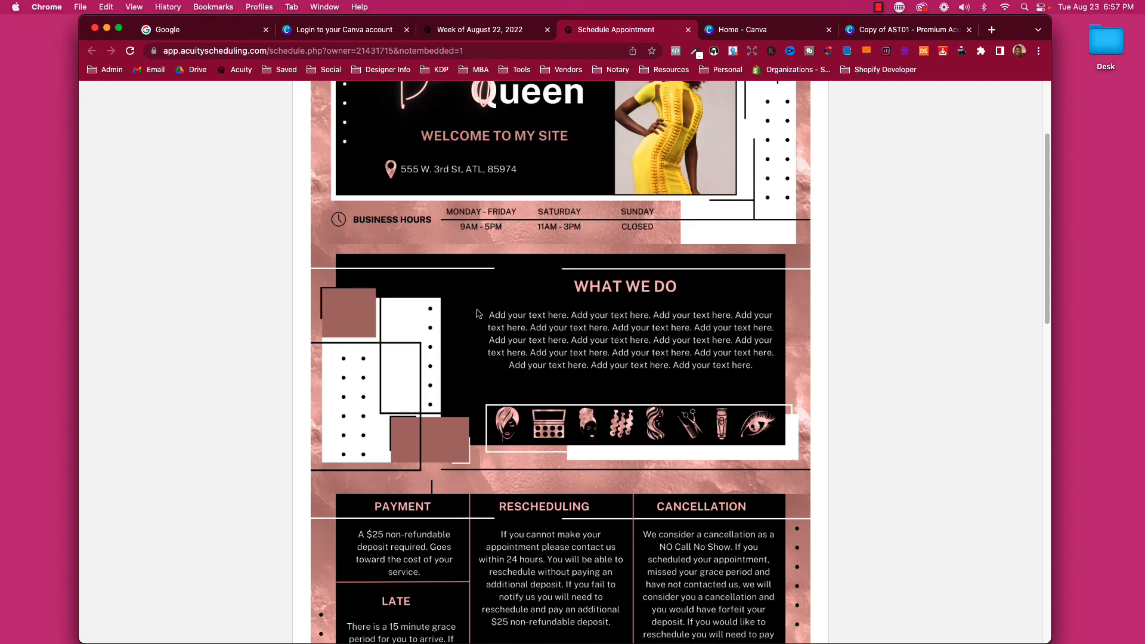
scroll(448, 320, "up", 5)
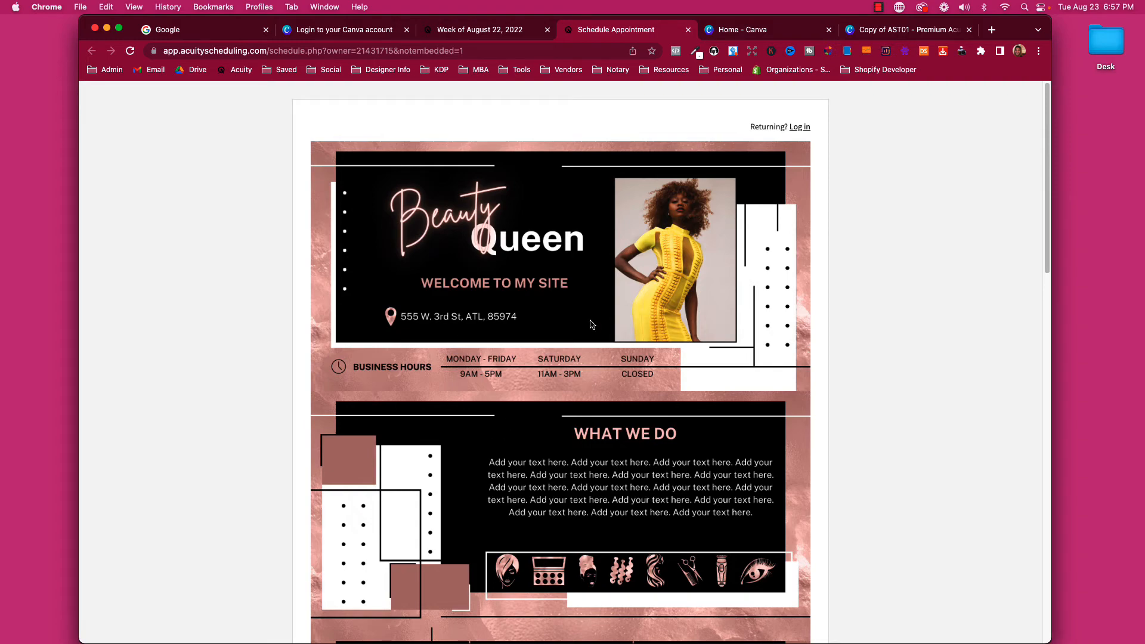
scroll(591, 324, "down", 15)
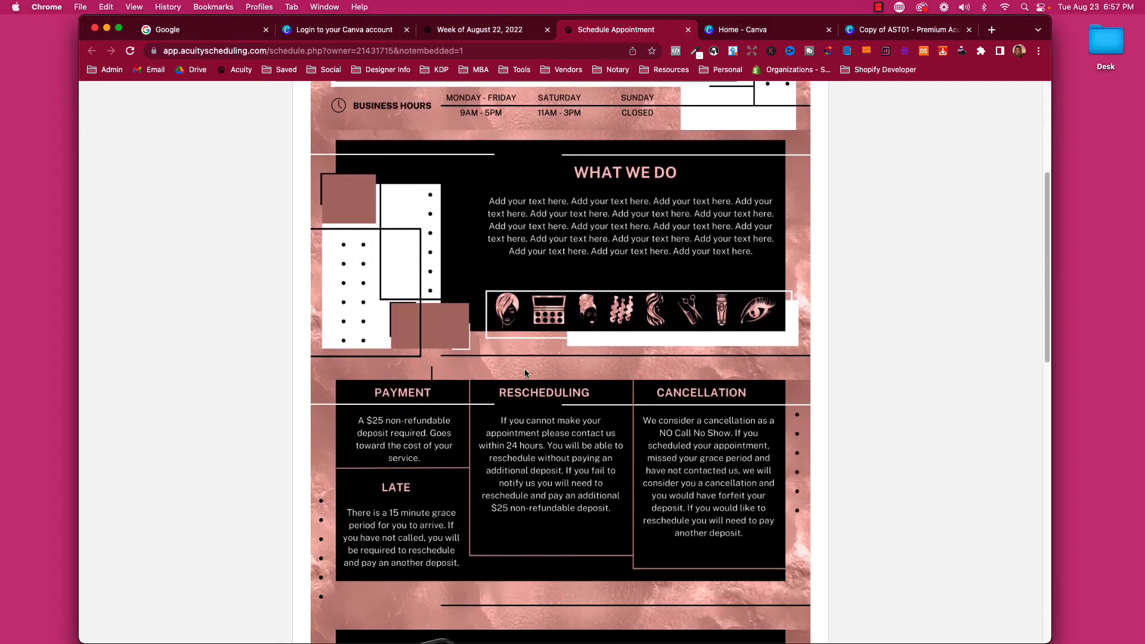
scroll(492, 401, "down", 5)
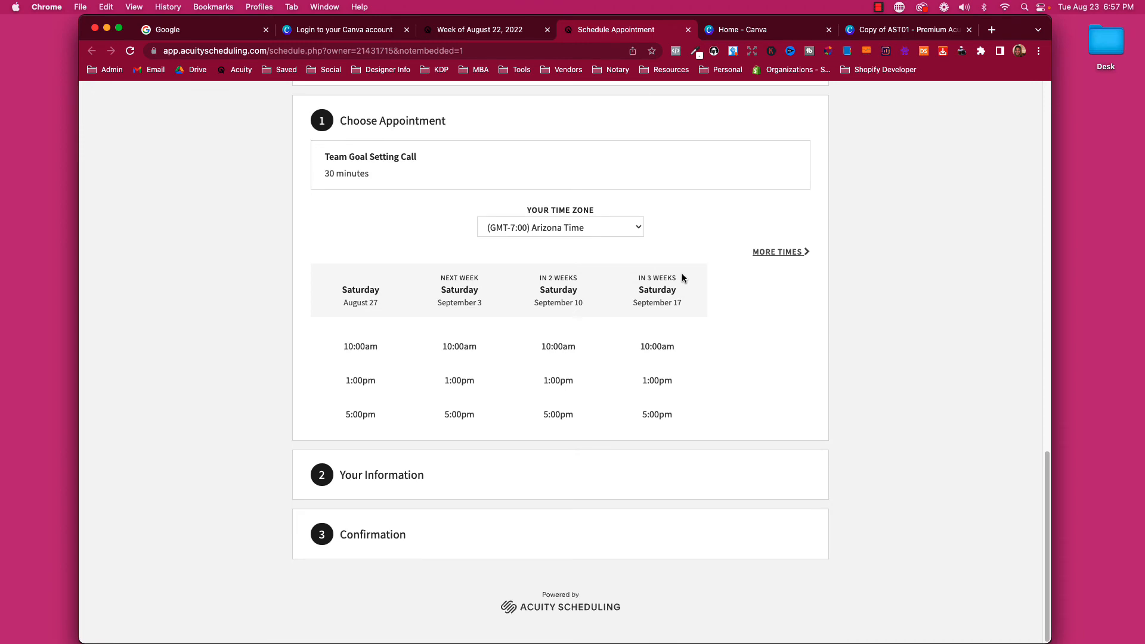
scroll(650, 272, "up", 18)
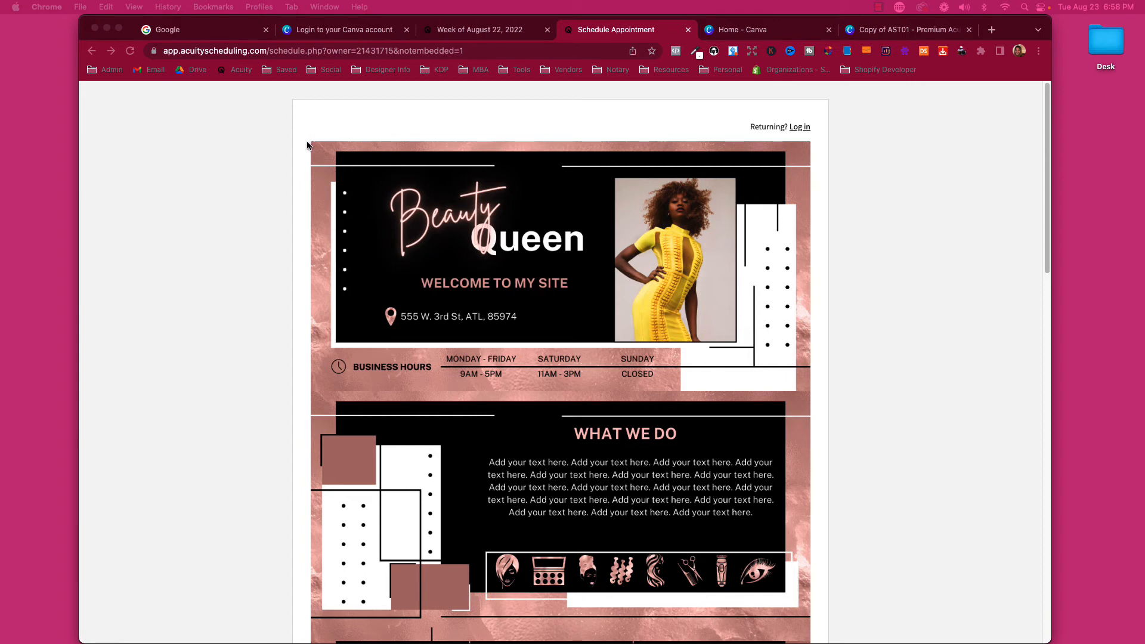
key("super+Tab")
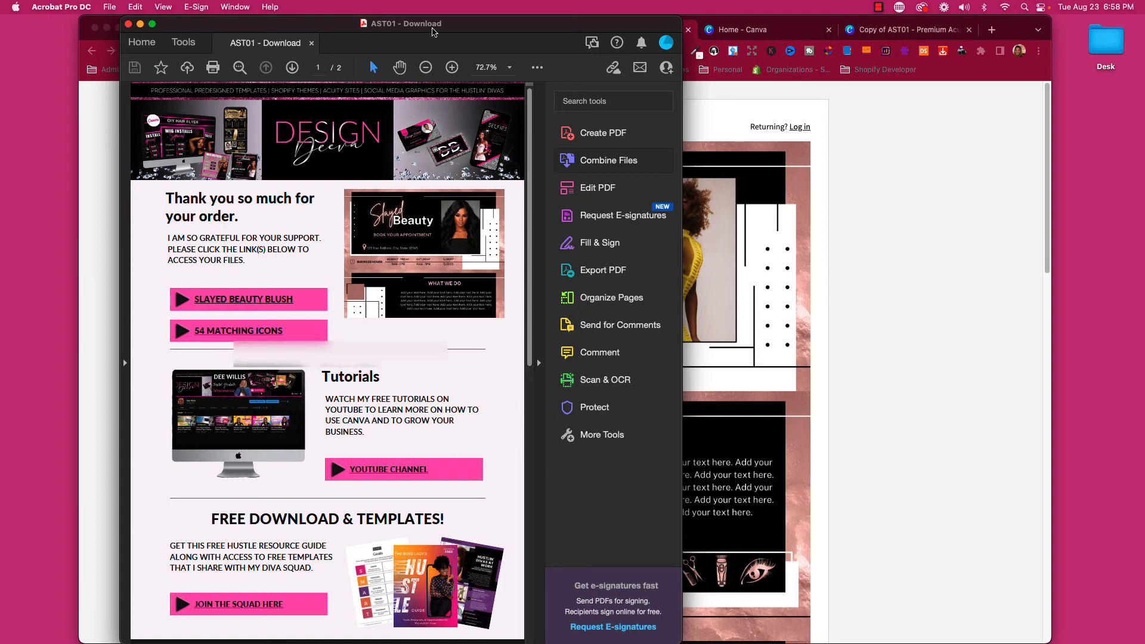
left_click(828, 44)
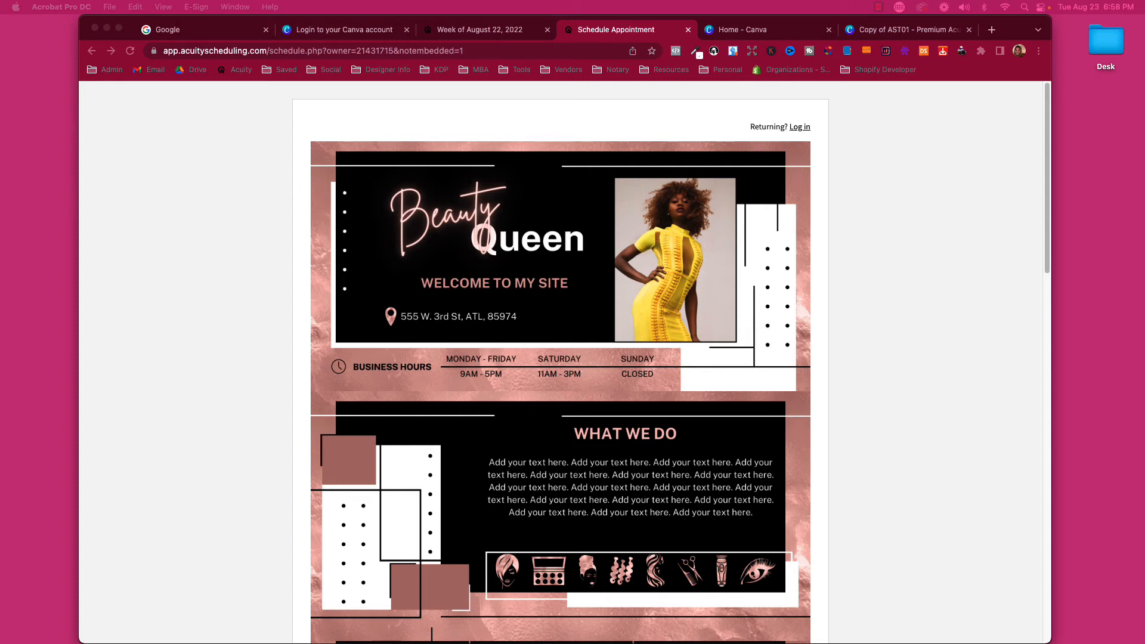
mouse_move(1, 115)
left_mouse_down()
mouse_move(371, 104)
mouse_move(314, 119)
mouse_move(0, 122)
left_mouse_up()
Open the copied Slayed Beauty Blush Icons Drive link in a new incognito window.
left_click(1038, 51)
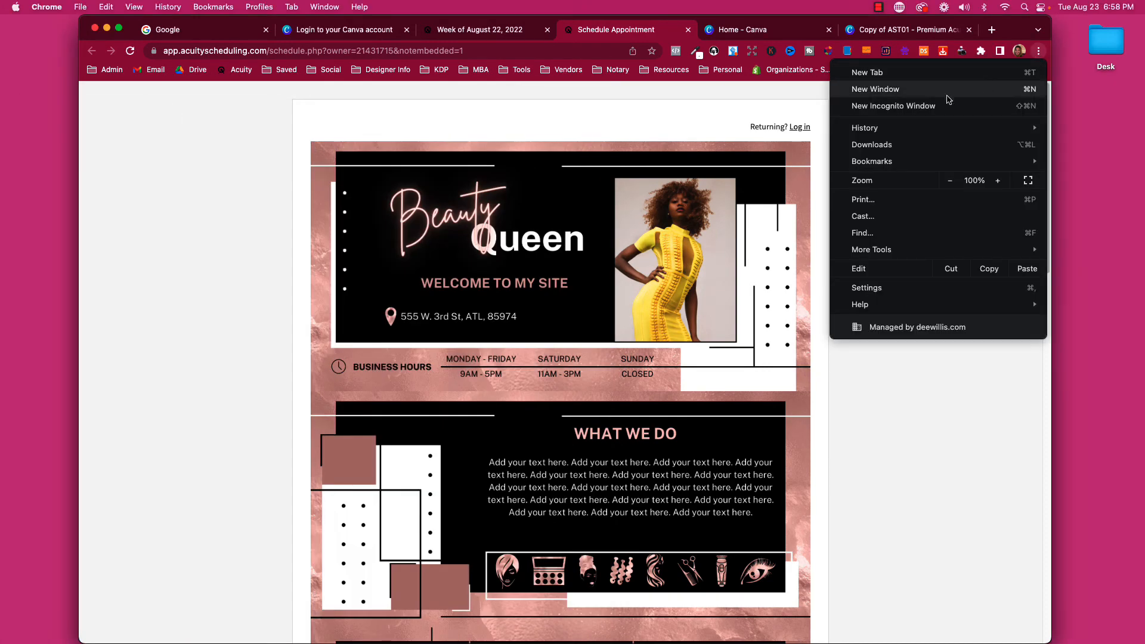
left_click(930, 102)
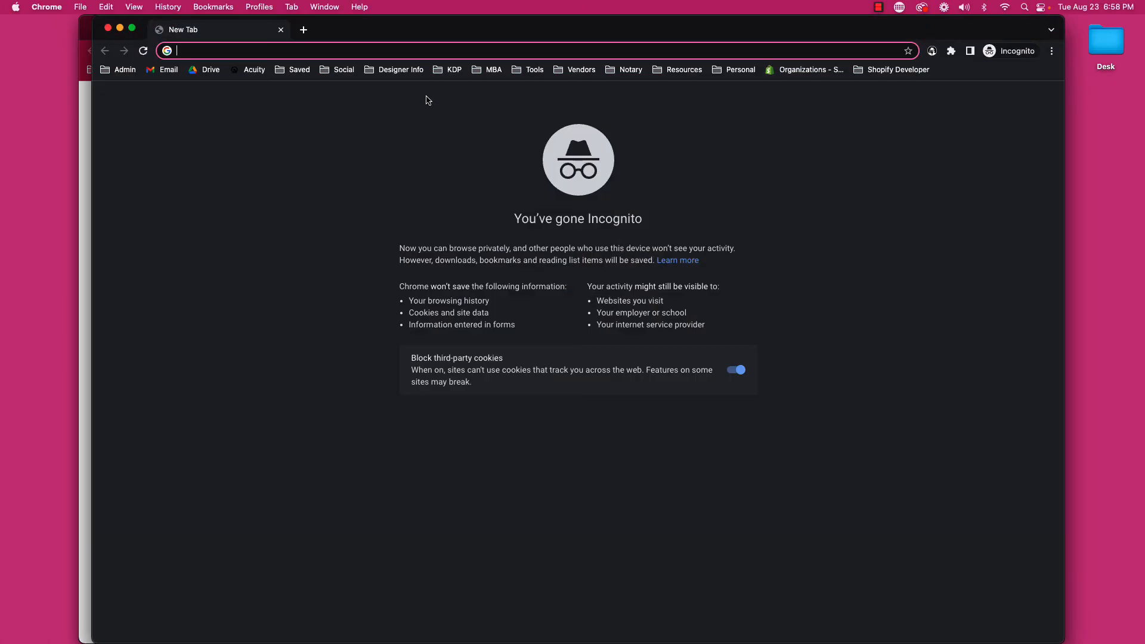
right_click(210, 50)
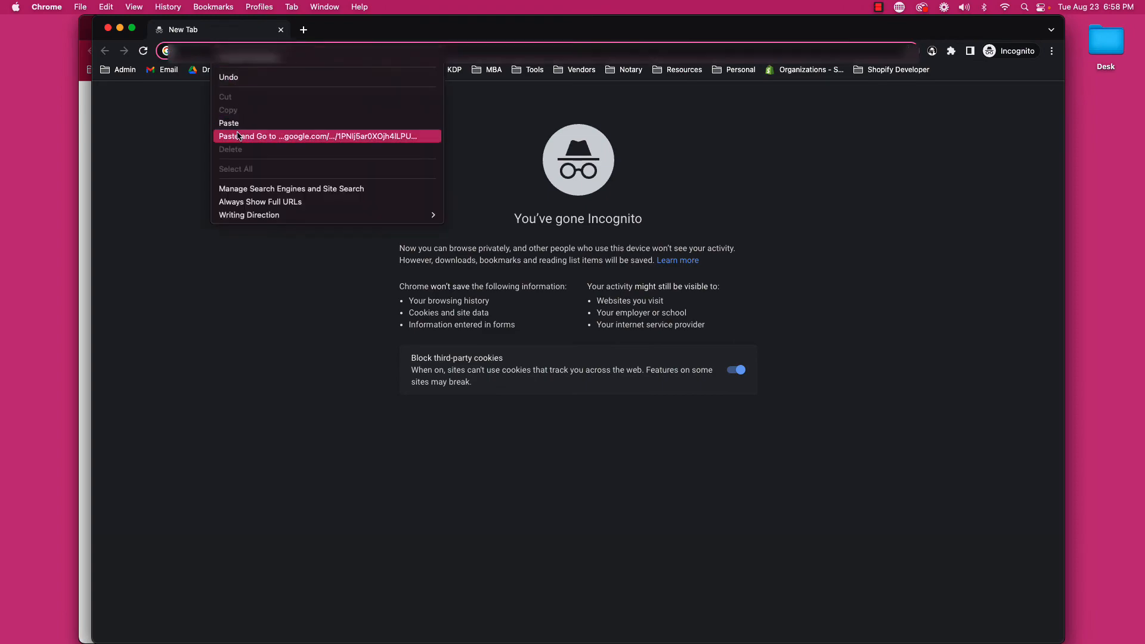
left_click(206, 135)
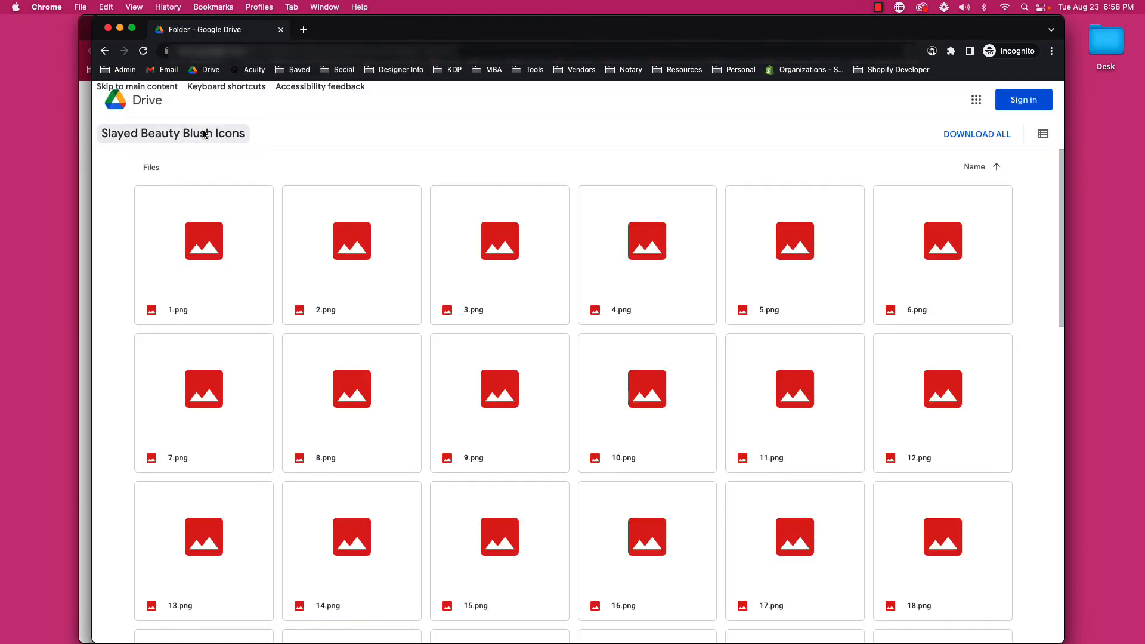
scroll(694, 278, "down", 12)
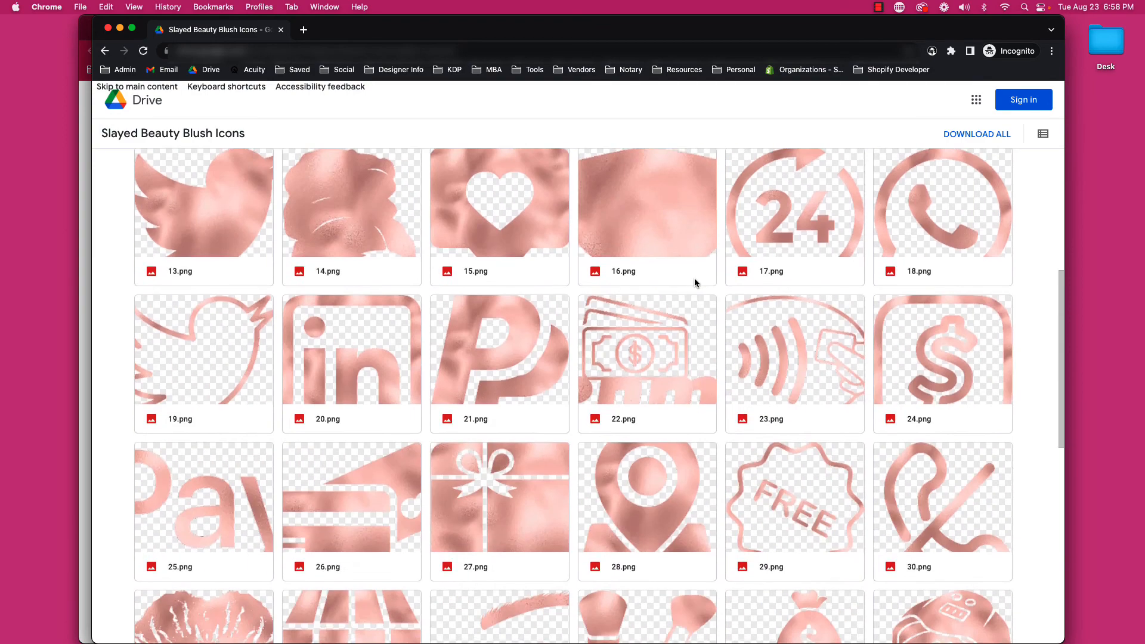
scroll(694, 278, "down", 2)
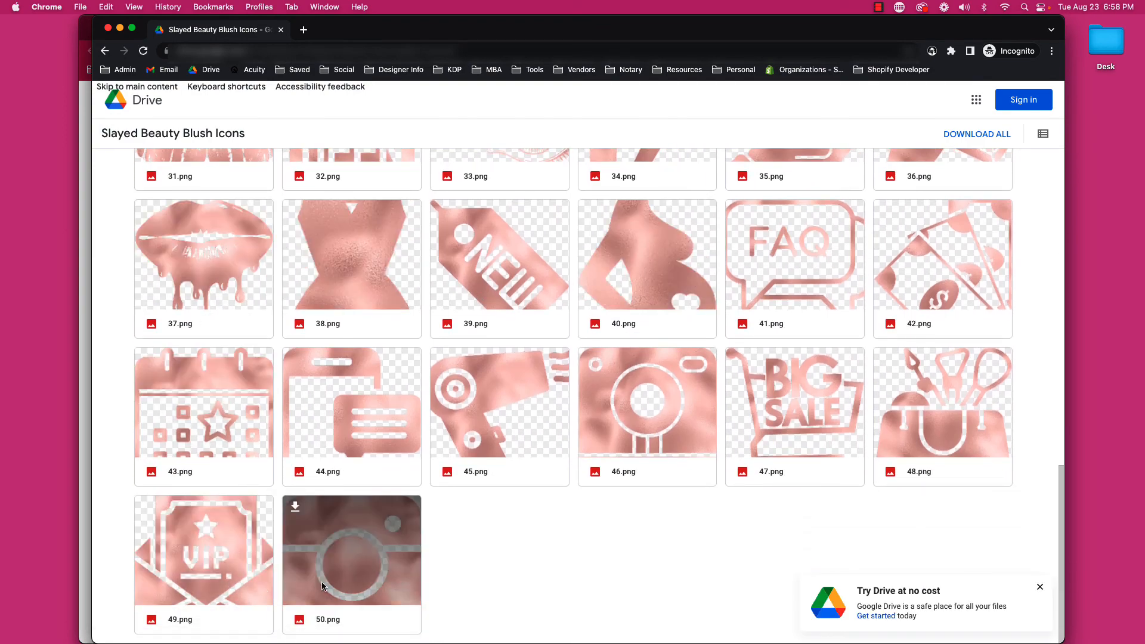
scroll(678, 377, "up", 5)
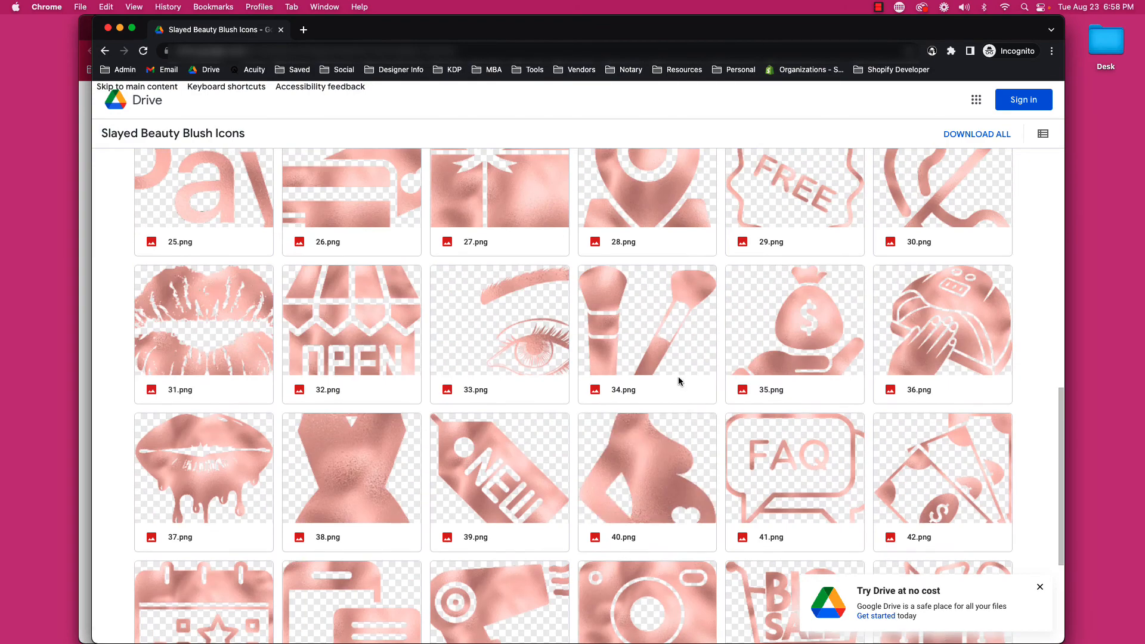
Download the whole folder as a zip, unpack it, and close the incognito window.
left_click(959, 137)
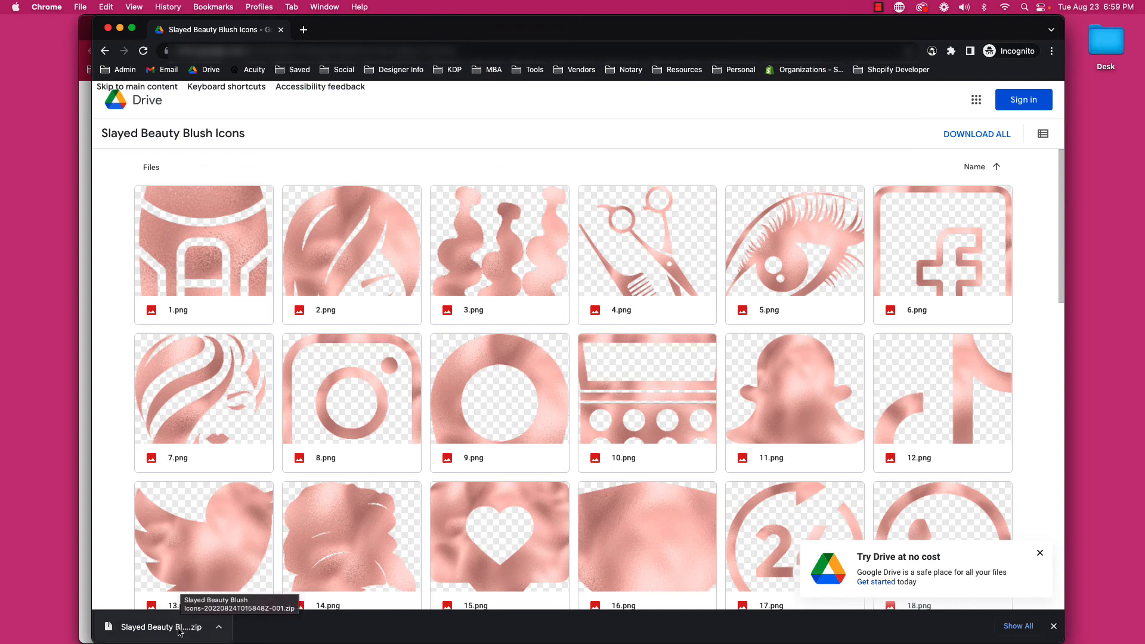
left_click(179, 627)
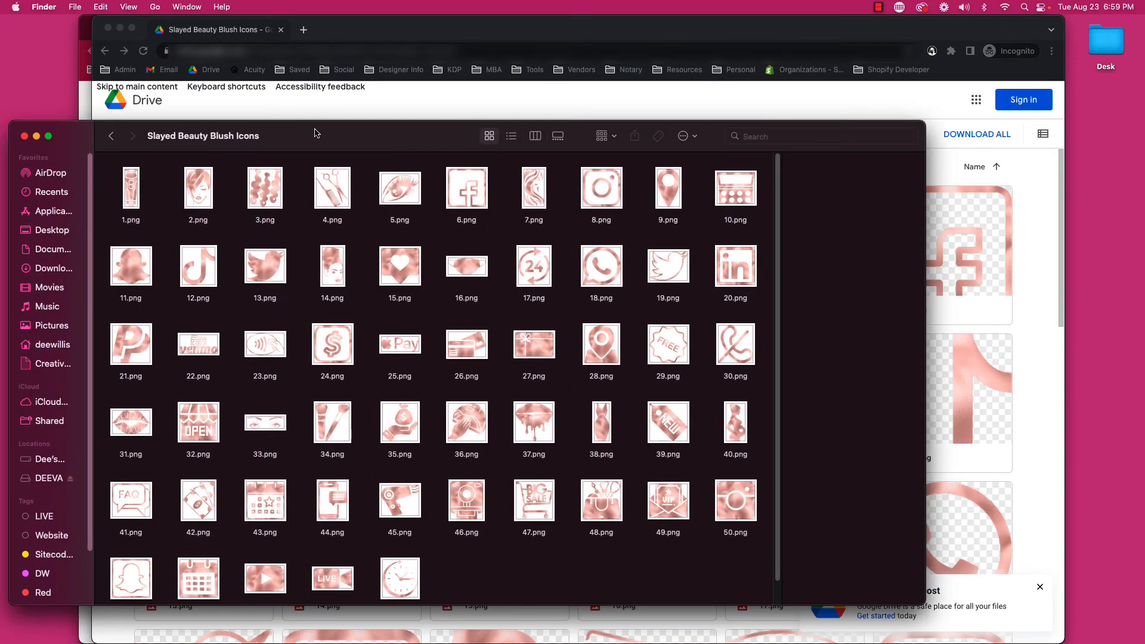
scroll(272, 356, "down", 1)
scroll(281, 378, "up", 1)
left_click_drag(350, 131, 0, 141)
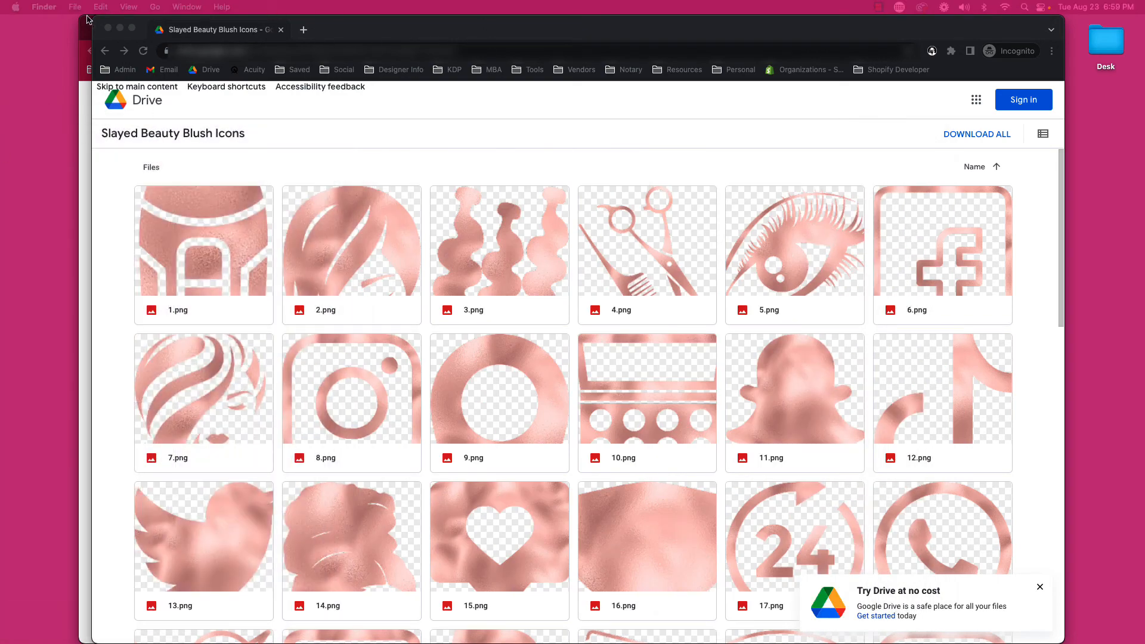
left_click(106, 29)
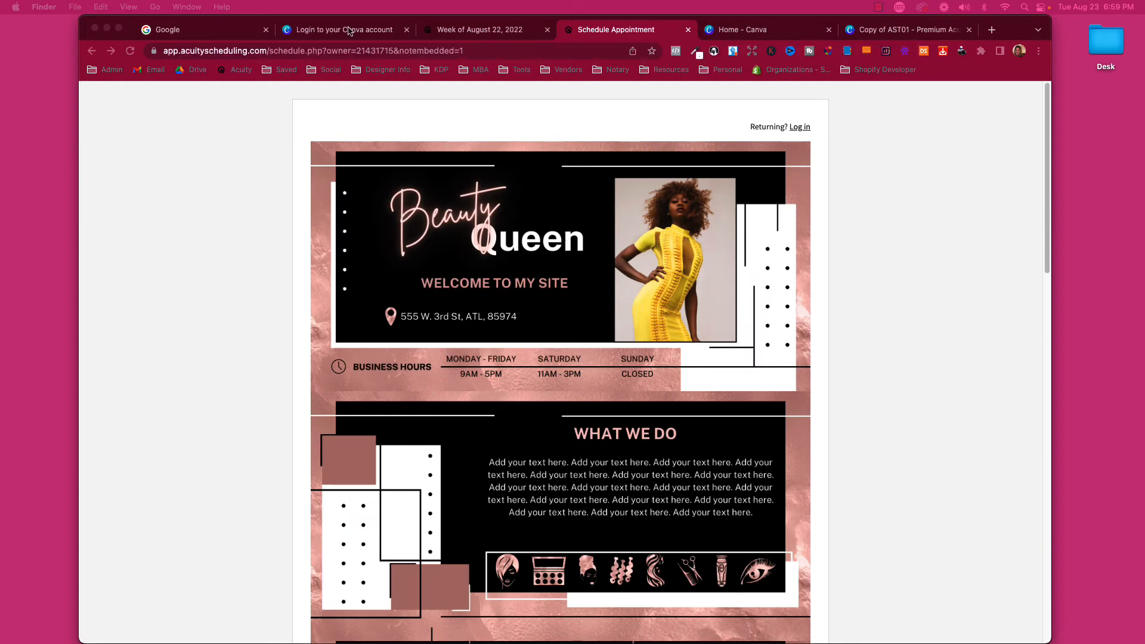
In the Copy of AST01 design's Uploads panel, upload 1.png from the icons folder.
left_click(799, 36)
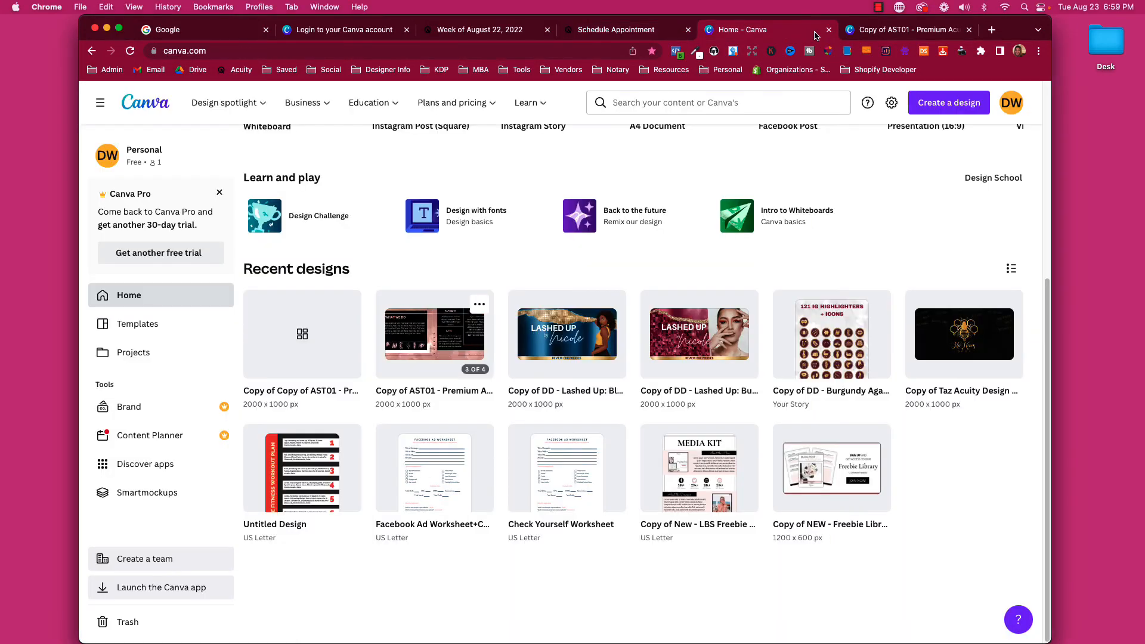
left_click(862, 37)
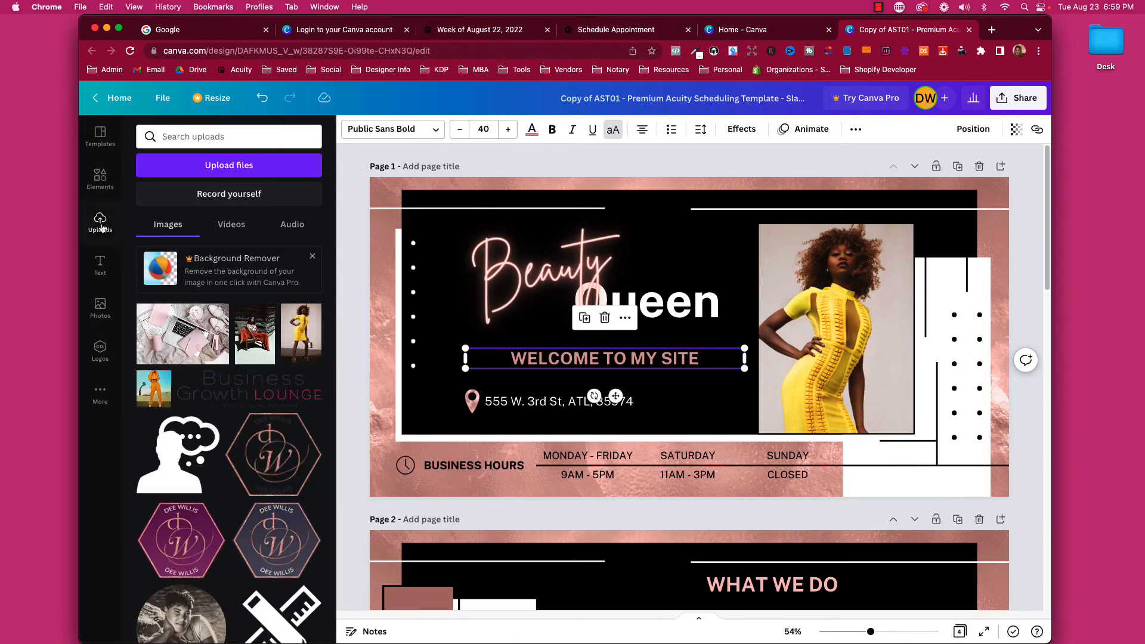
left_click(100, 222)
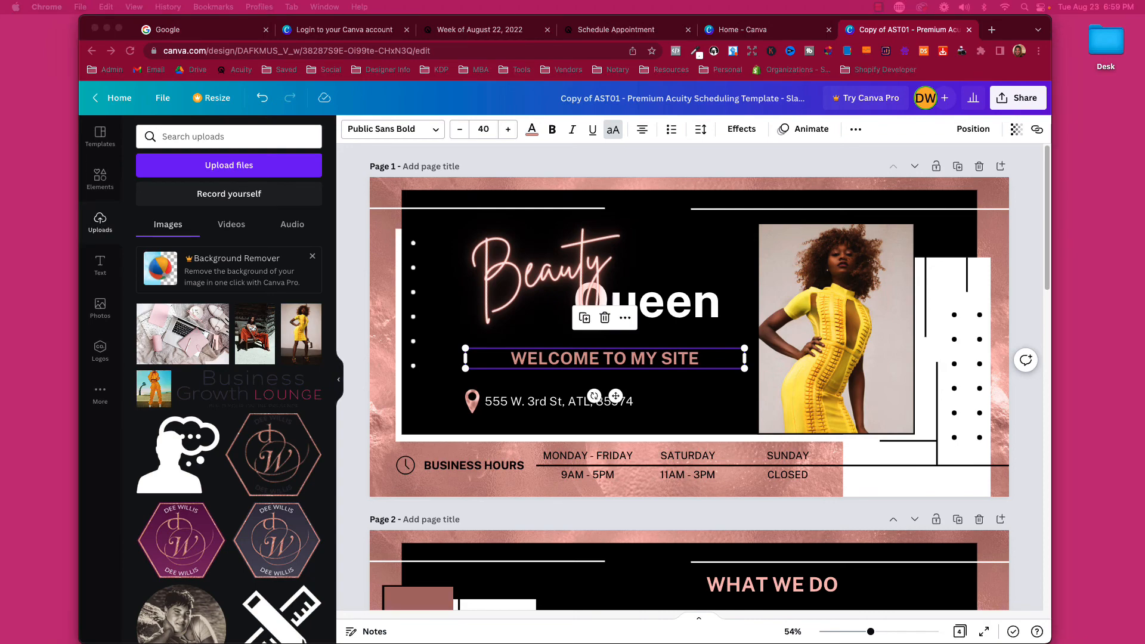
left_click_drag(1, 246, 657, 209)
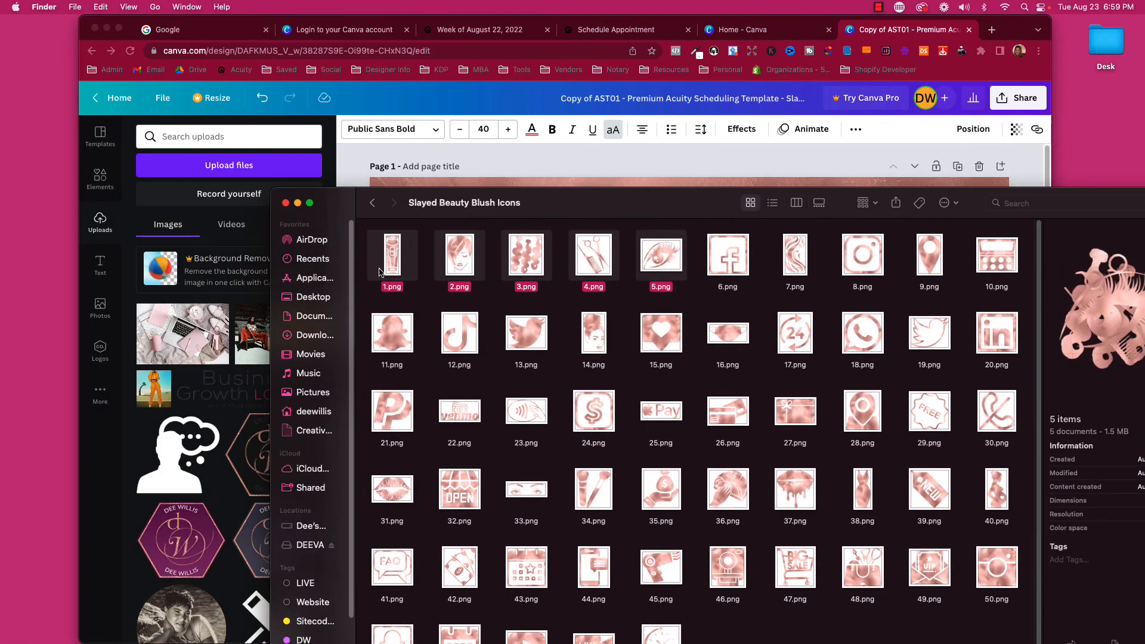
left_click(371, 285)
left_click_drag(392, 267, 209, 311)
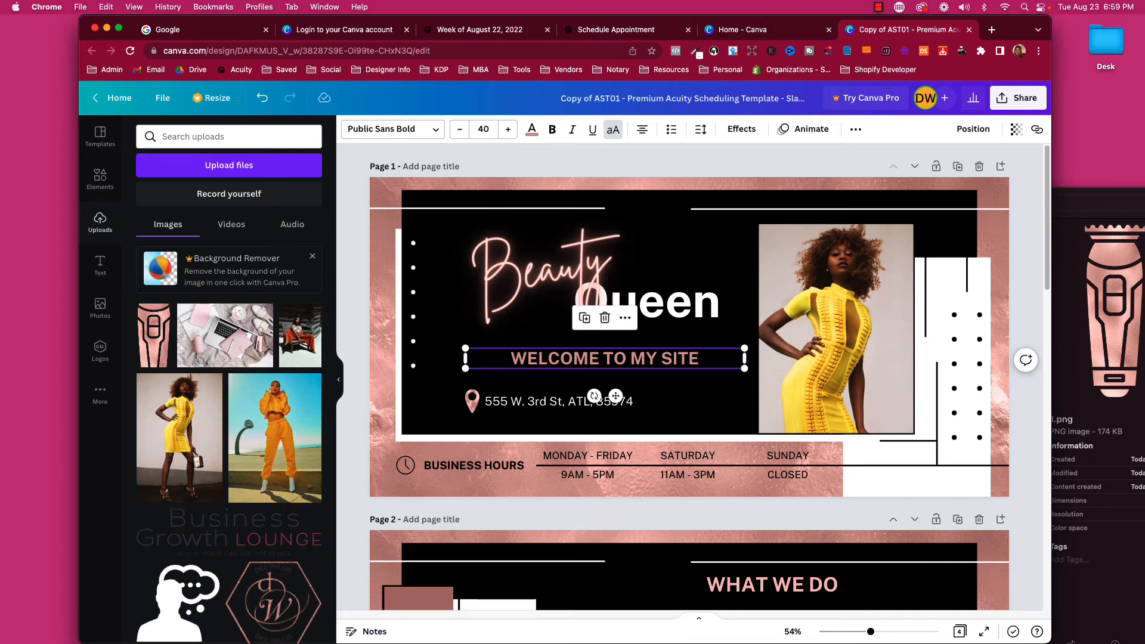
Upload icons 2.png through 10.png together into Canva's Uploads.
key("super+Tab")
left_click_drag(532, 205, 552, 124)
left_click_drag(459, 186, 1005, 179)
left_click_drag(542, 177, 200, 322)
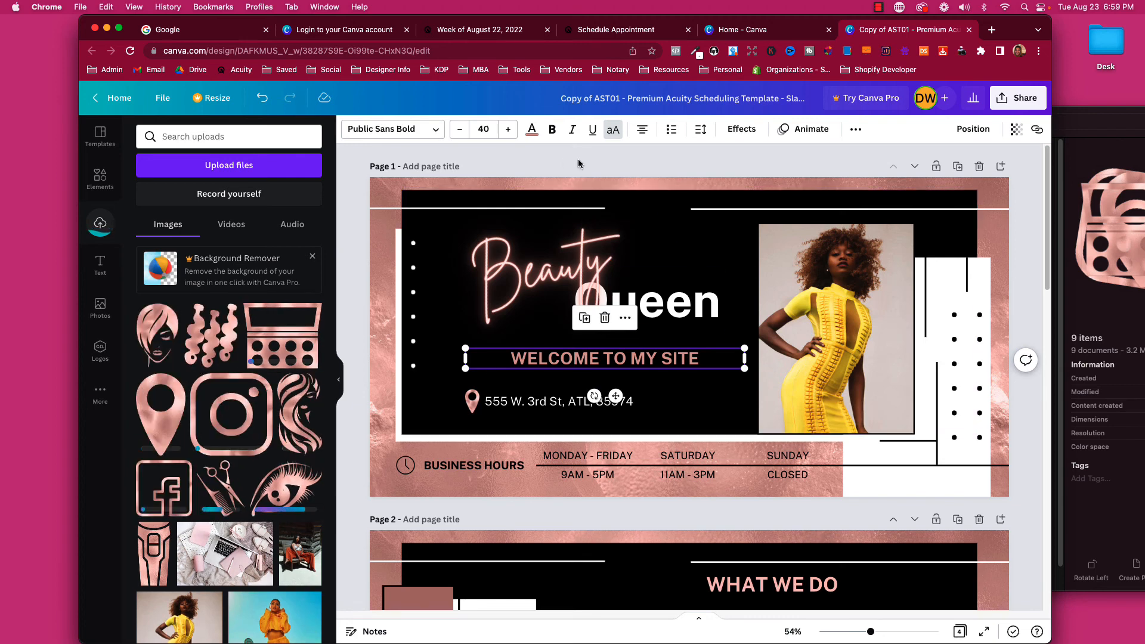
scroll(274, 453, "down", 1)
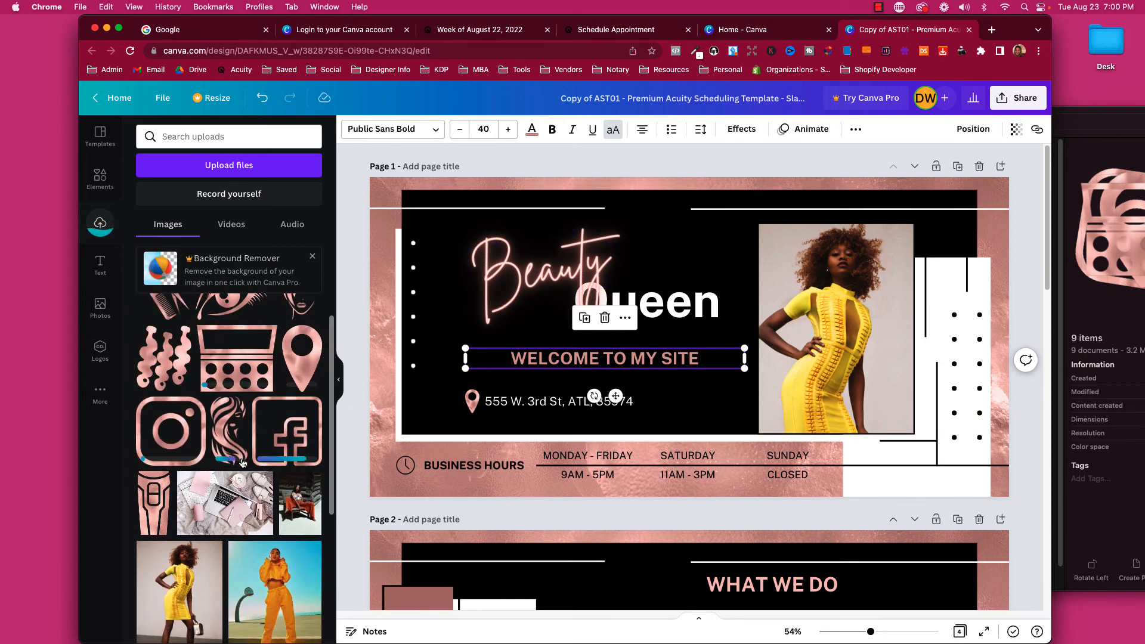
scroll(215, 394, "up", 1)
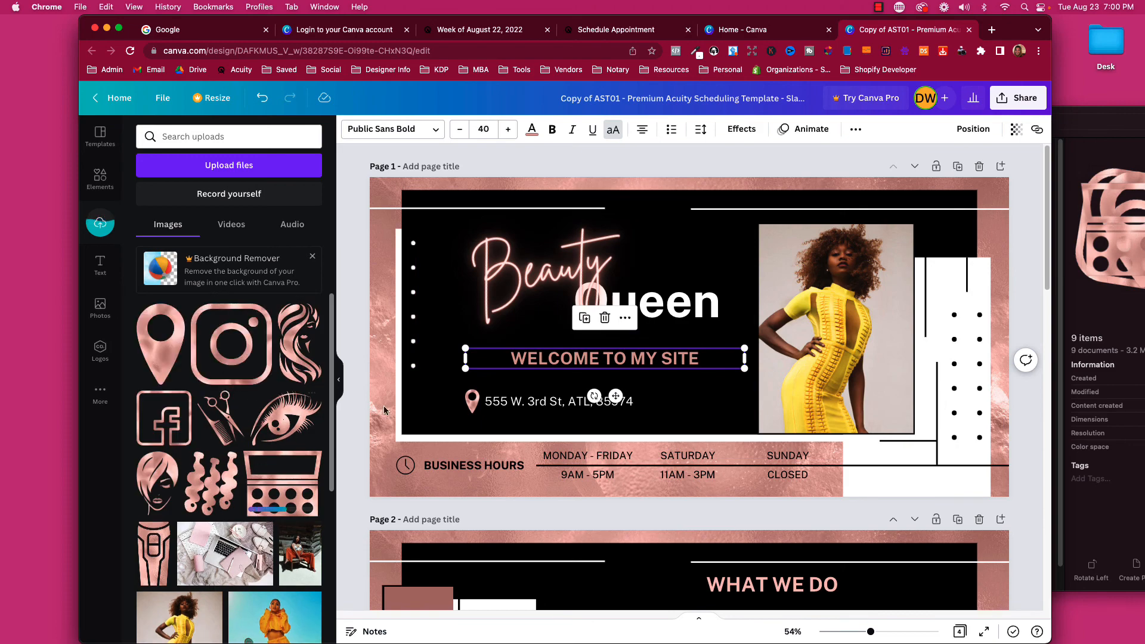
scroll(433, 428, "down", 1)
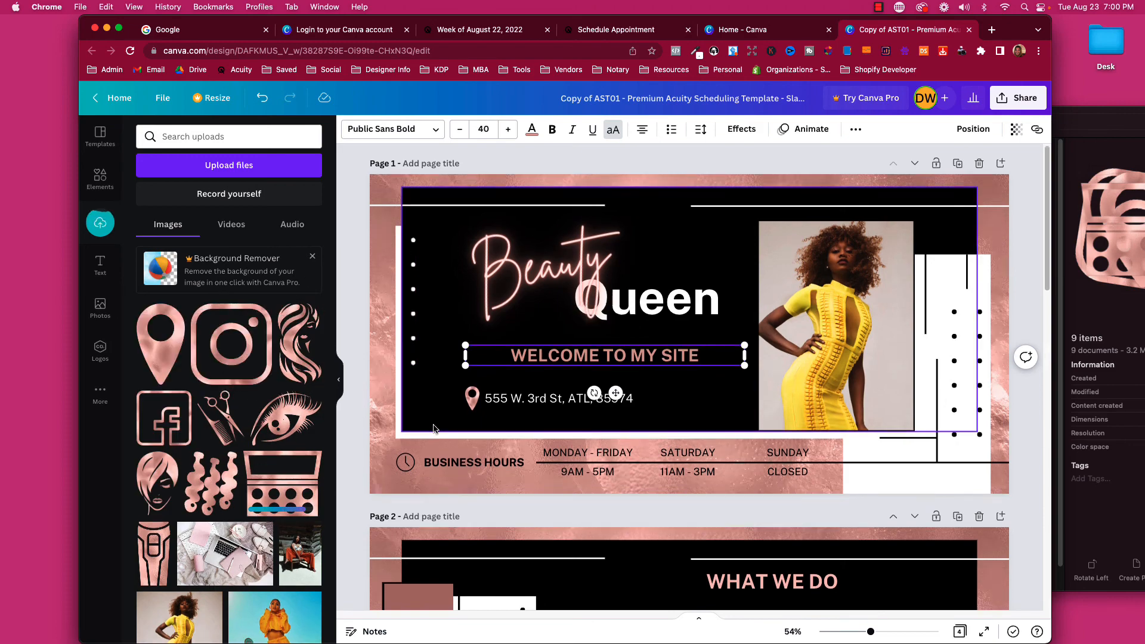
Add the scissors-and-comb icon to page 1, shrink it, and tilt it near the Beauty Queen heading.
scroll(433, 427, "down", 5)
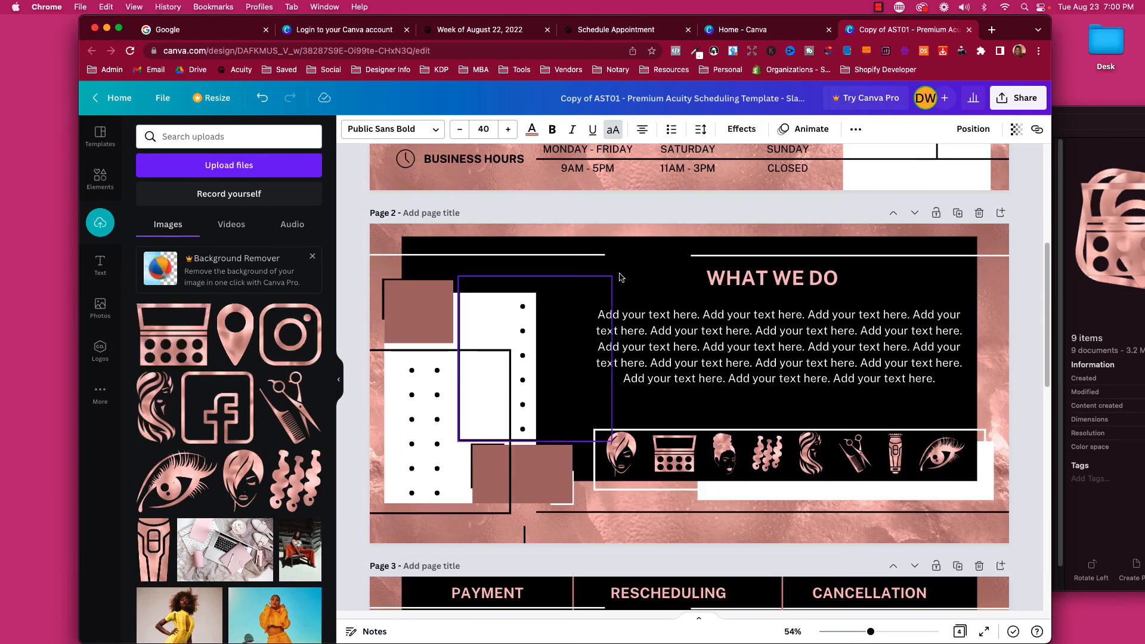
left_click(636, 278)
left_click(599, 292)
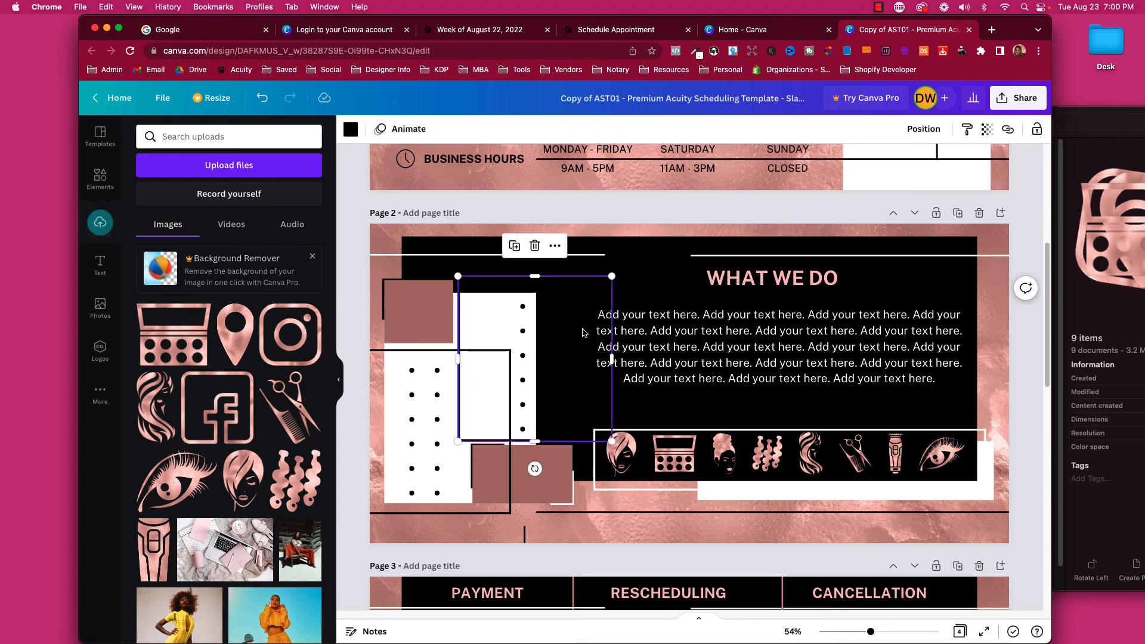
scroll(582, 332, "up", 4)
left_click(706, 204)
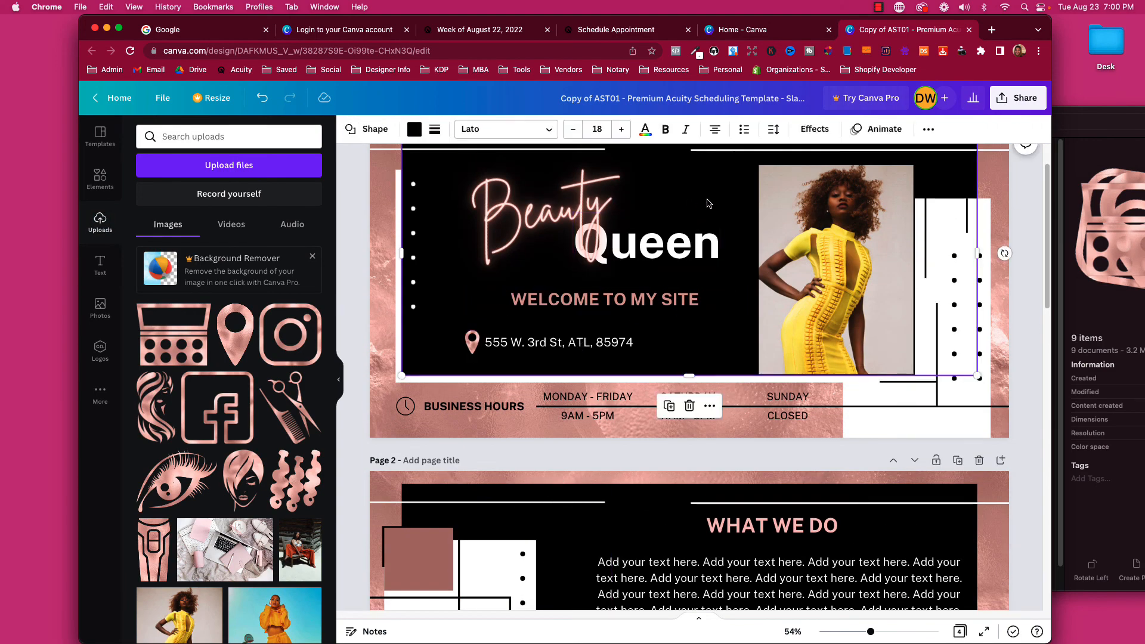
scroll(667, 238, "up", 1)
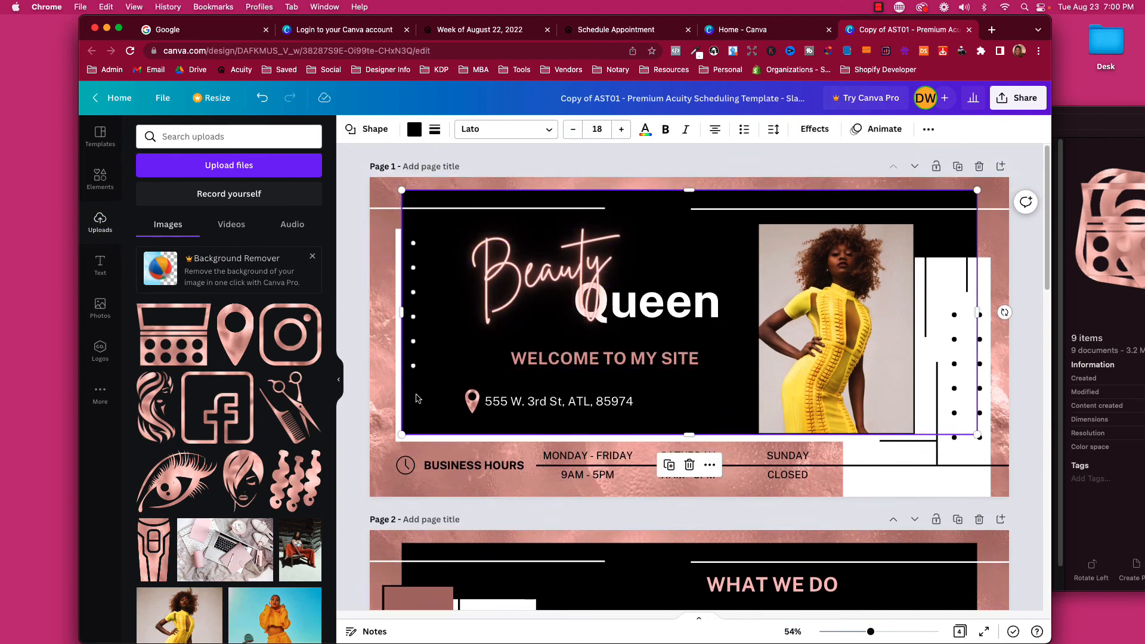
left_click(293, 411)
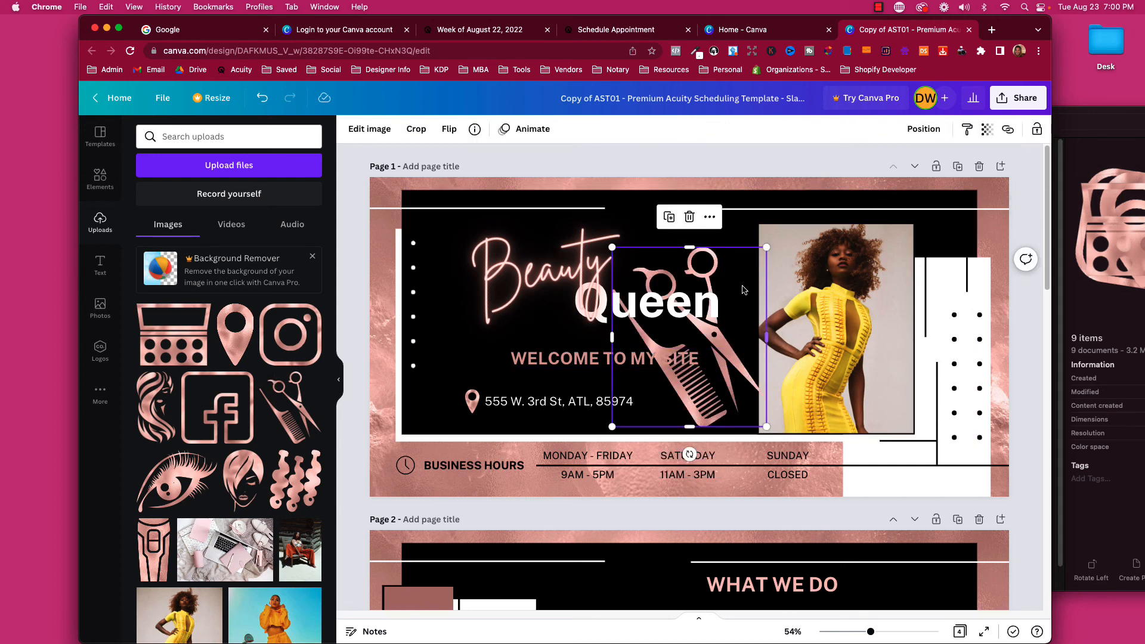
left_click(700, 281)
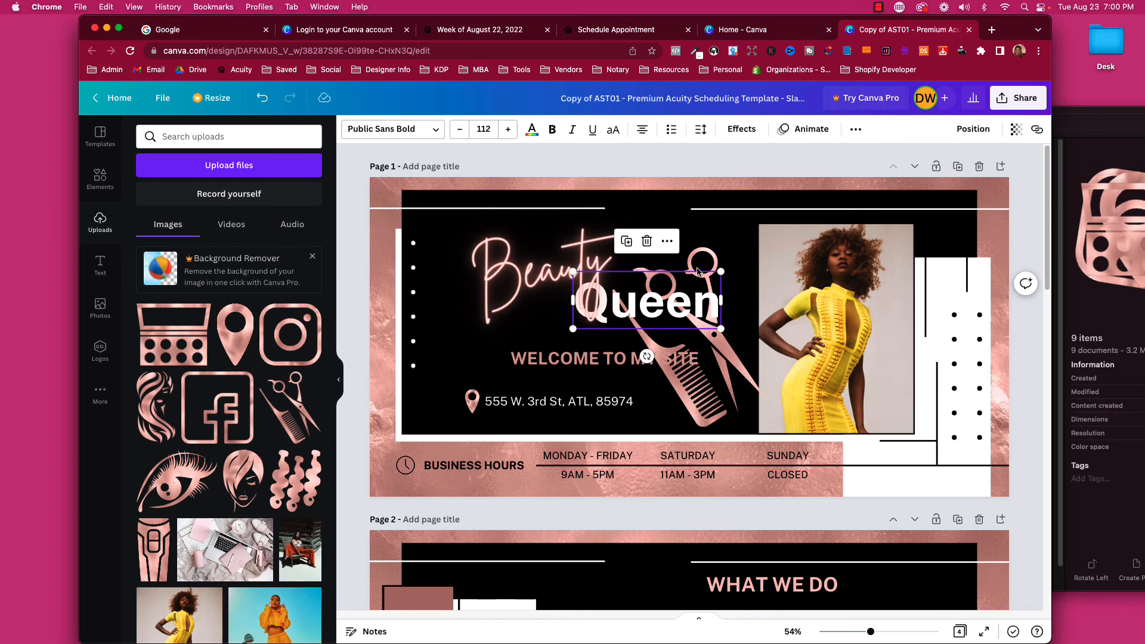
left_click_drag(698, 271, 674, 169)
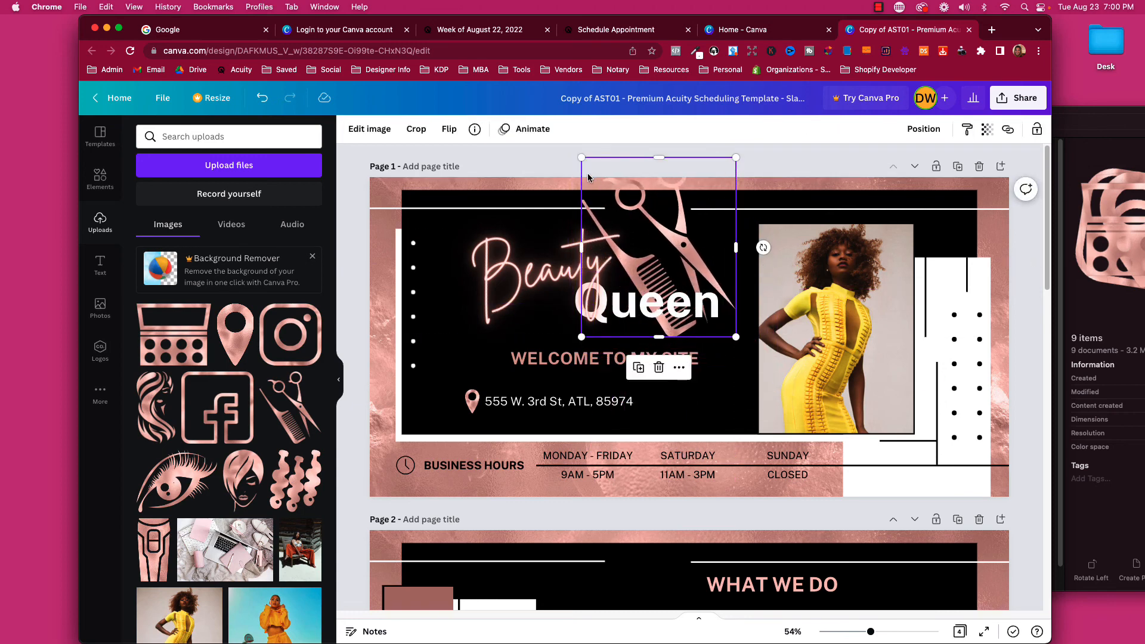
left_click_drag(582, 158, 665, 194)
left_click_drag(690, 271, 701, 193)
left_click_drag(658, 238, 672, 238)
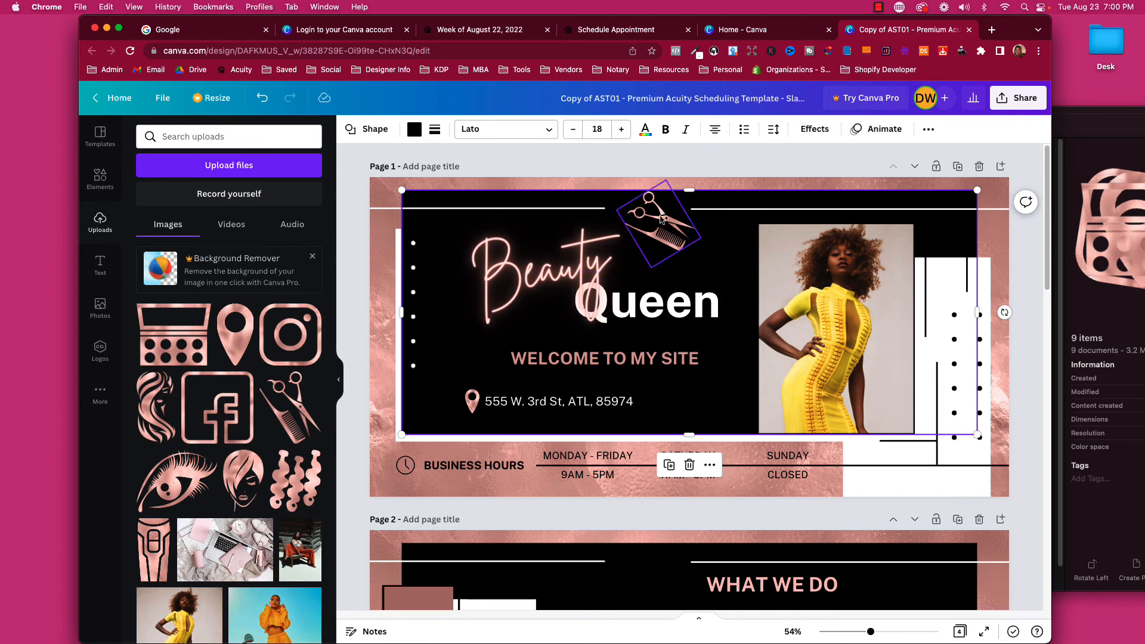
Add a small hair-waves icon above Queen and place the scissors right of Beauty.
left_click(278, 486)
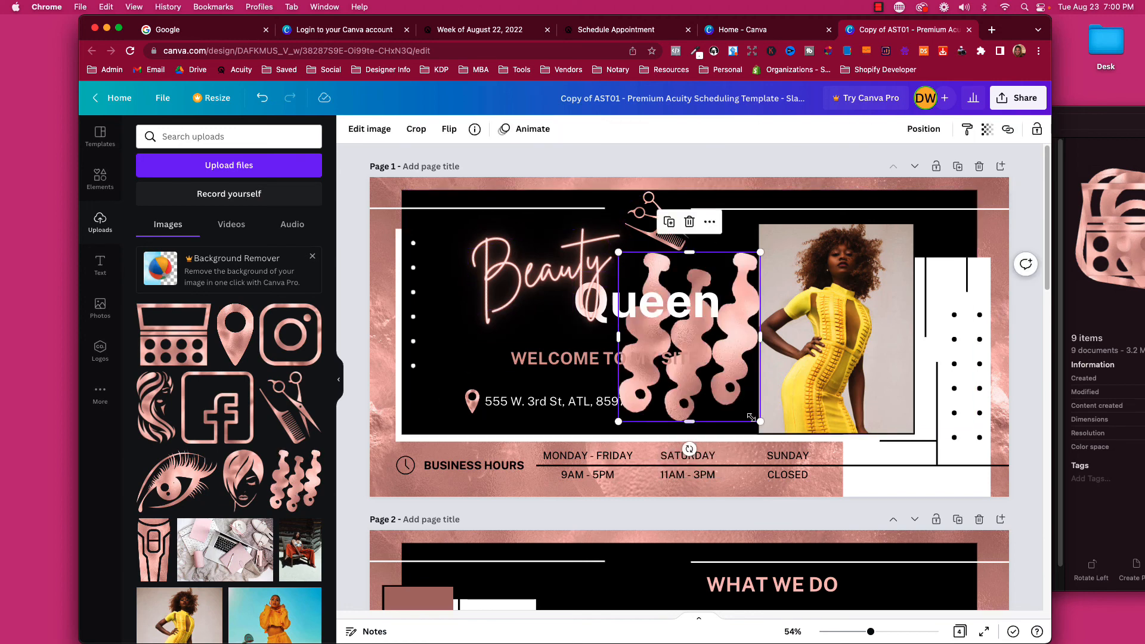
left_click_drag(751, 416, 670, 320)
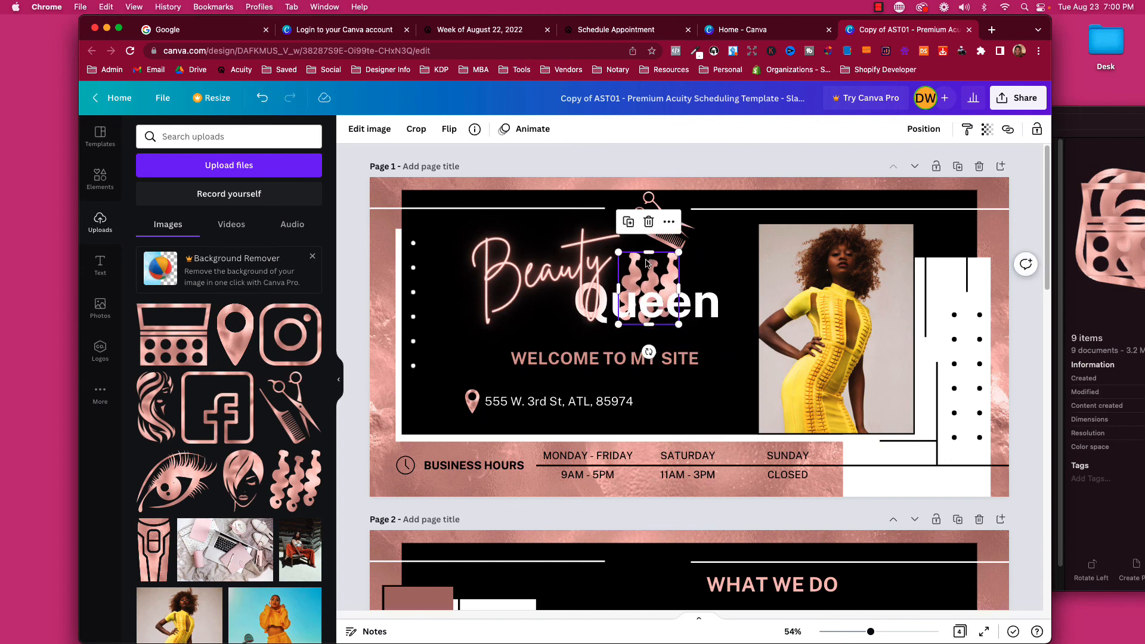
left_click_drag(659, 208, 731, 241)
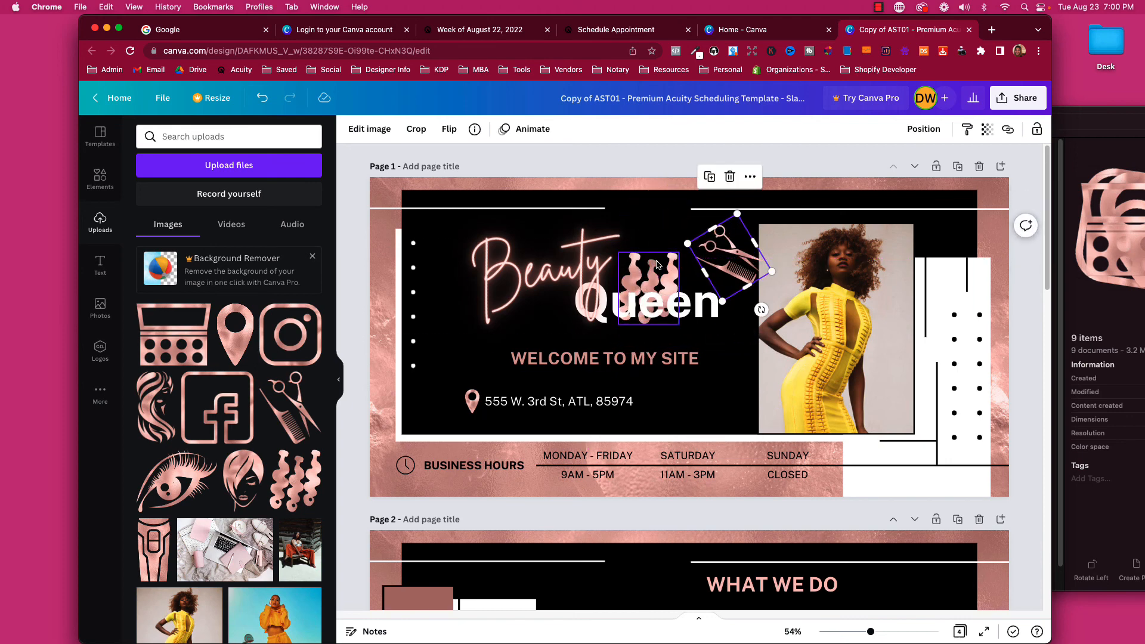
left_click_drag(654, 265, 663, 234)
scroll(636, 565, "down", 2)
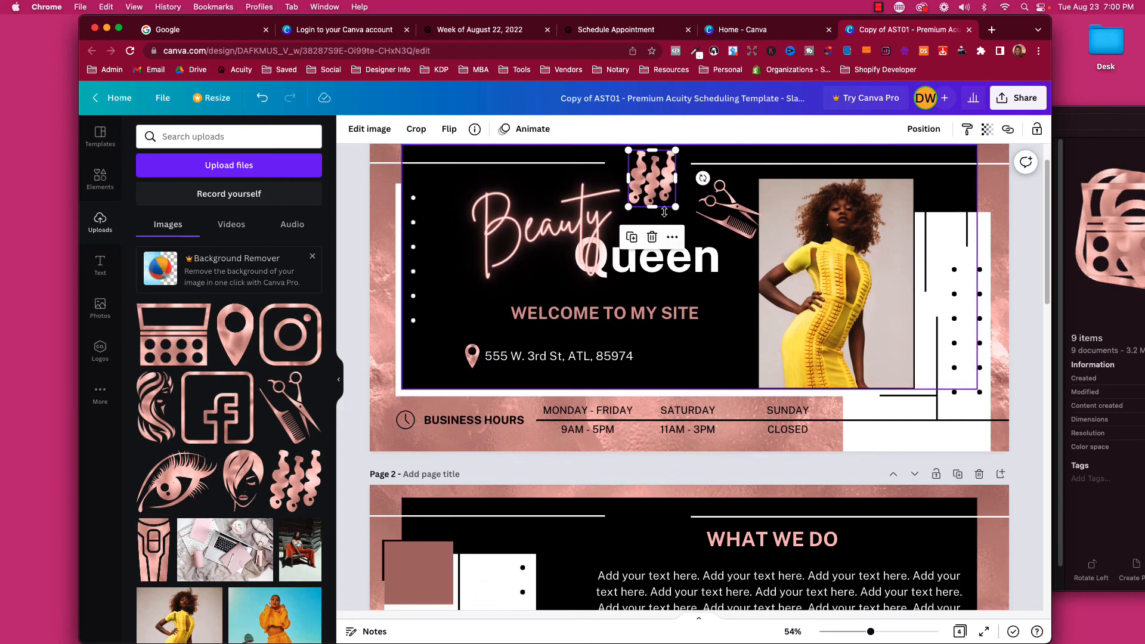
Paste a copy of the rose-gold hair-waves graphic above WHAT WE DO on page 2.
right_click(653, 176)
left_click(675, 203)
scroll(674, 202, "down", 5)
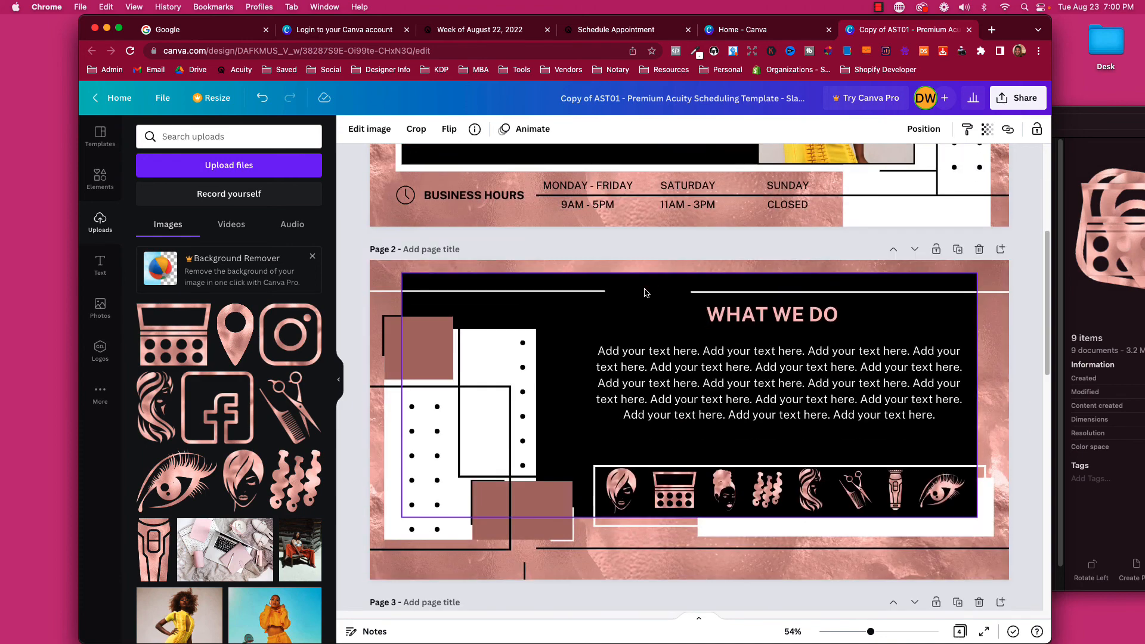
left_click(638, 311)
left_click(609, 316)
right_click(629, 320)
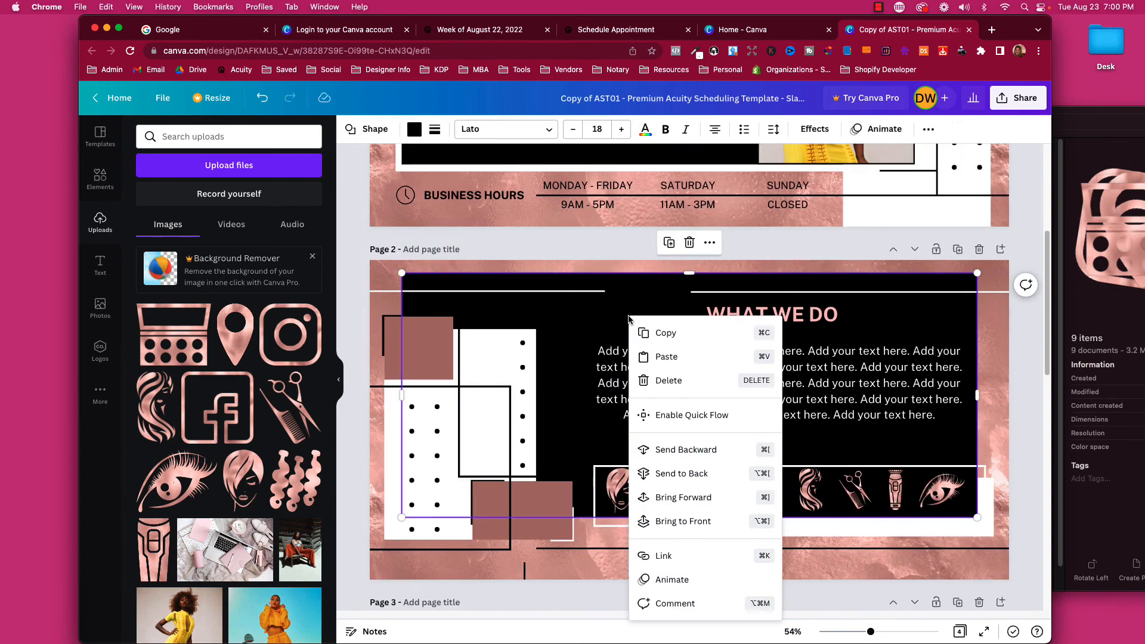
left_click(641, 352)
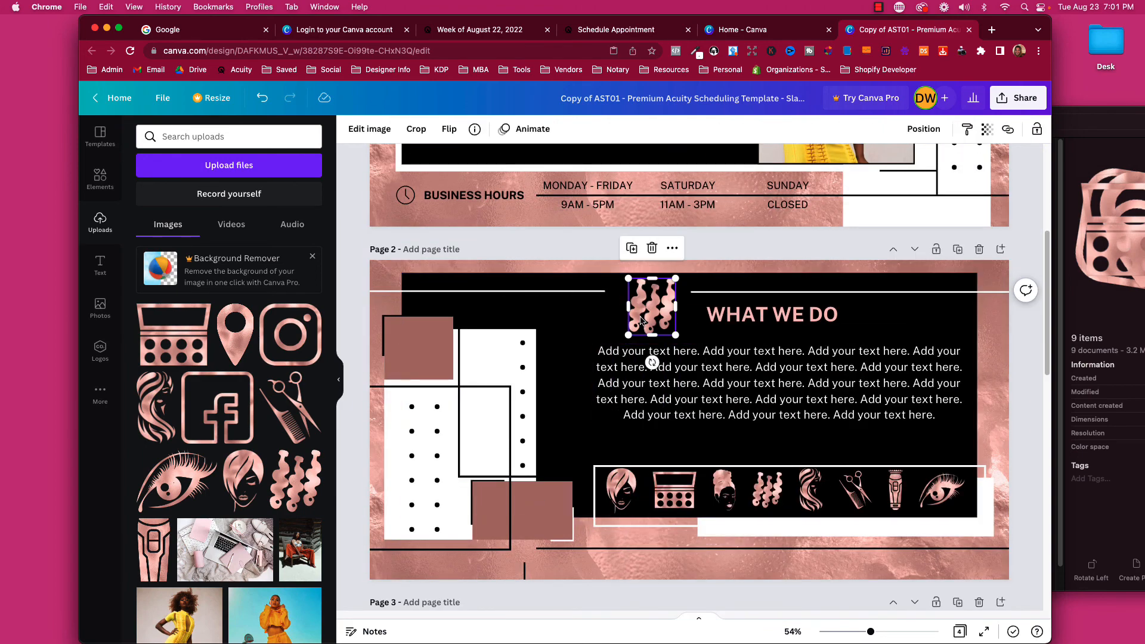
Nudge the scissors-and-comb graphic up and left toward the model's photo on page 1.
scroll(651, 358, "down", 5)
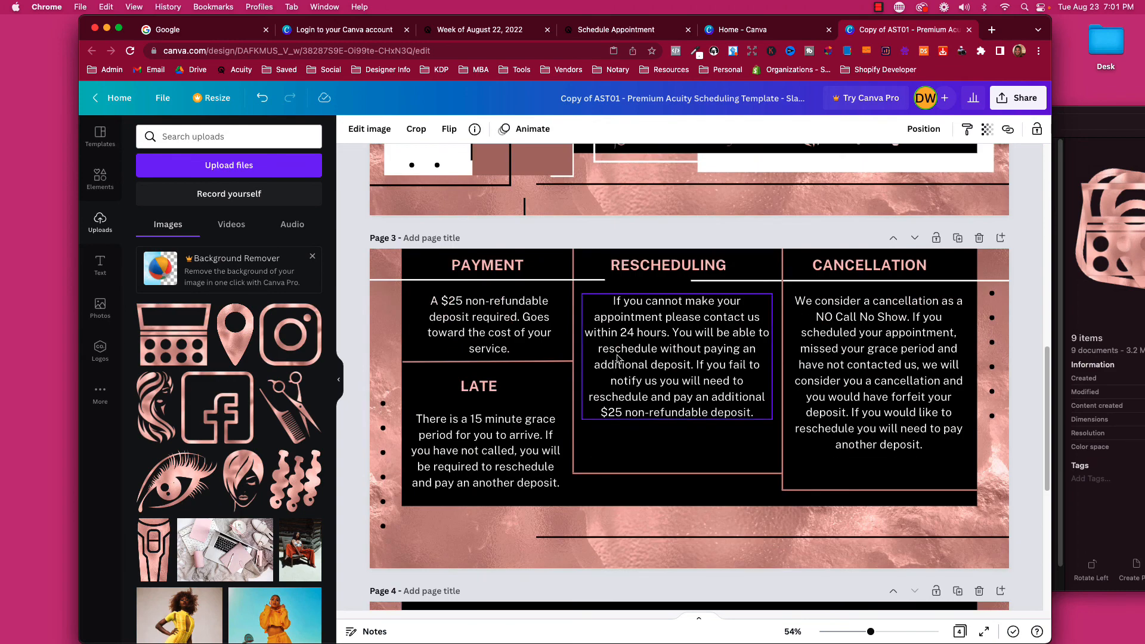
scroll(618, 357, "up", 10)
scroll(617, 358, "up", 1)
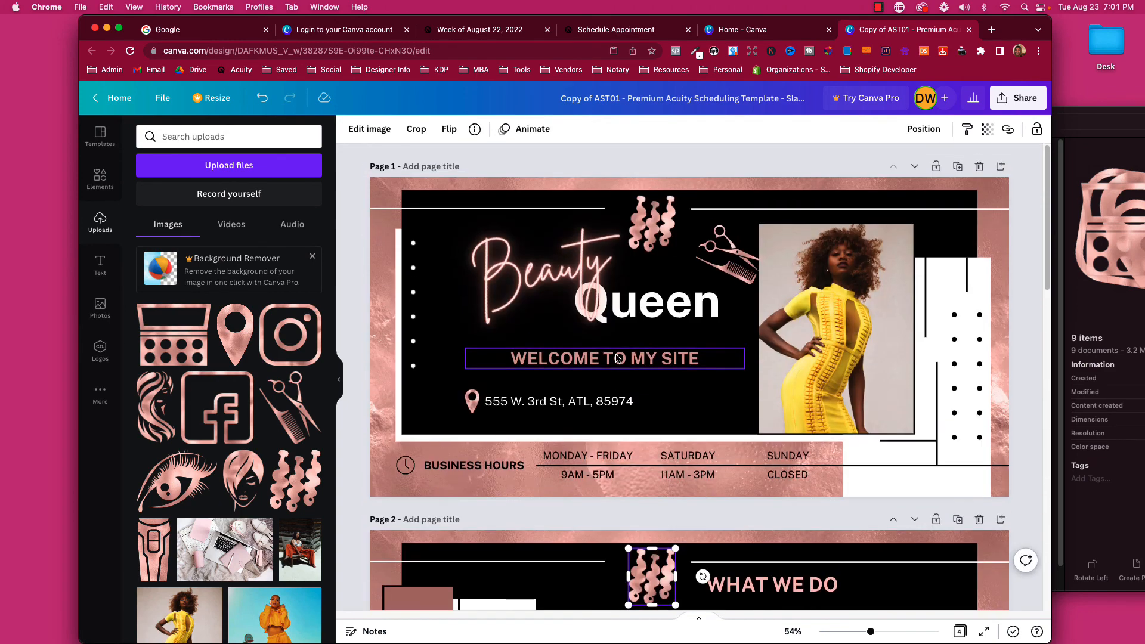
left_click(658, 242)
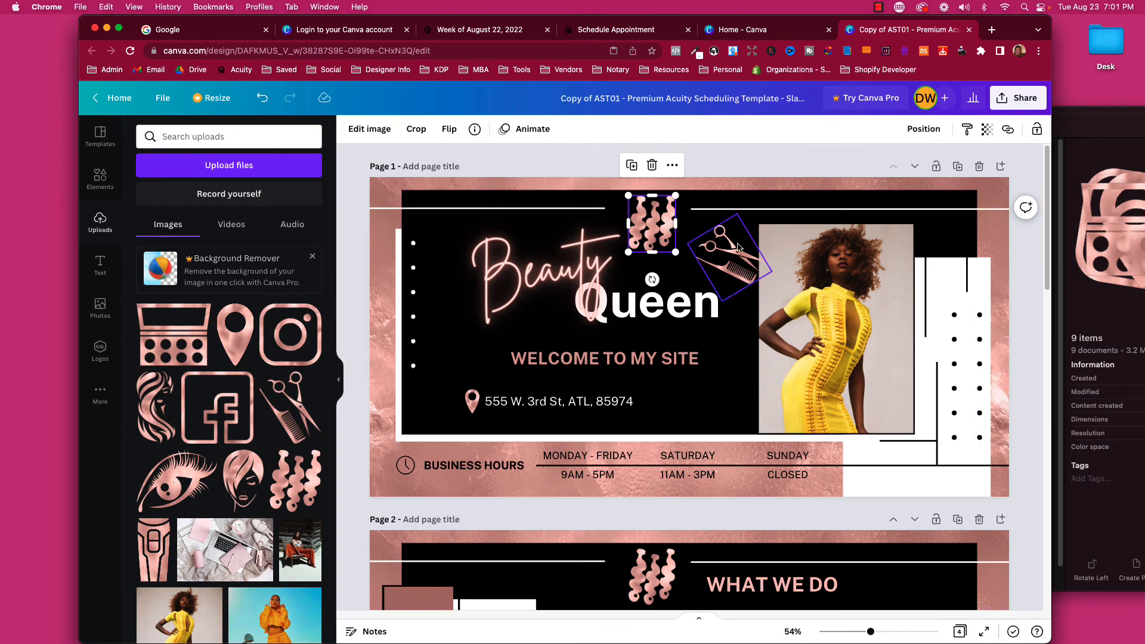
mouse_move(737, 246)
left_mouse_down()
mouse_move(718, 241)
mouse_move(722, 258)
left_mouse_up()
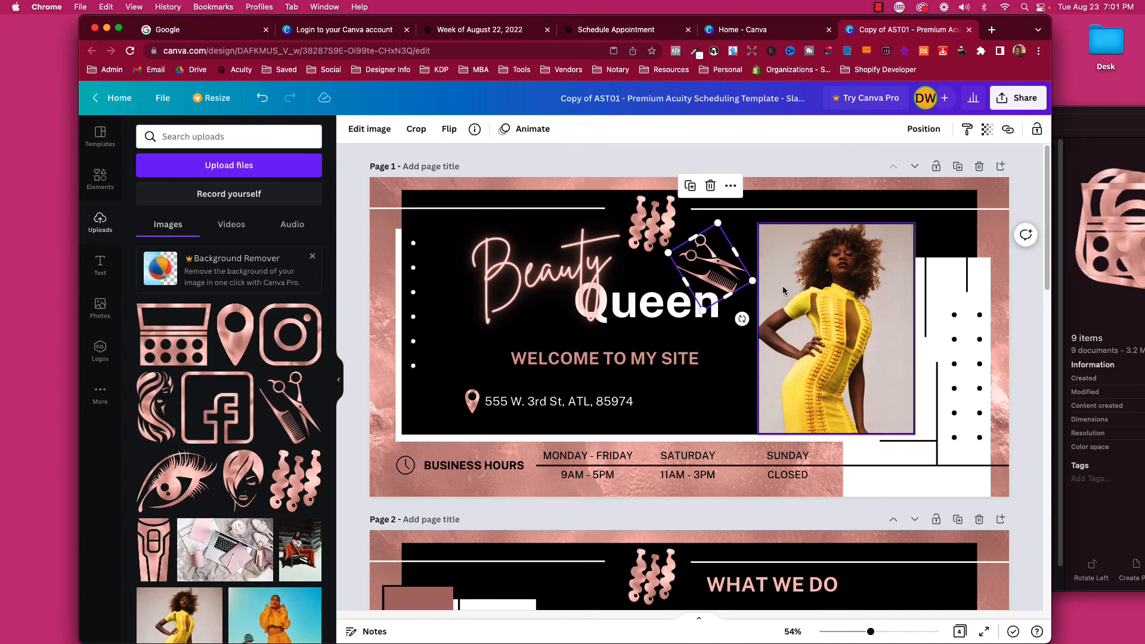
left_click(718, 274)
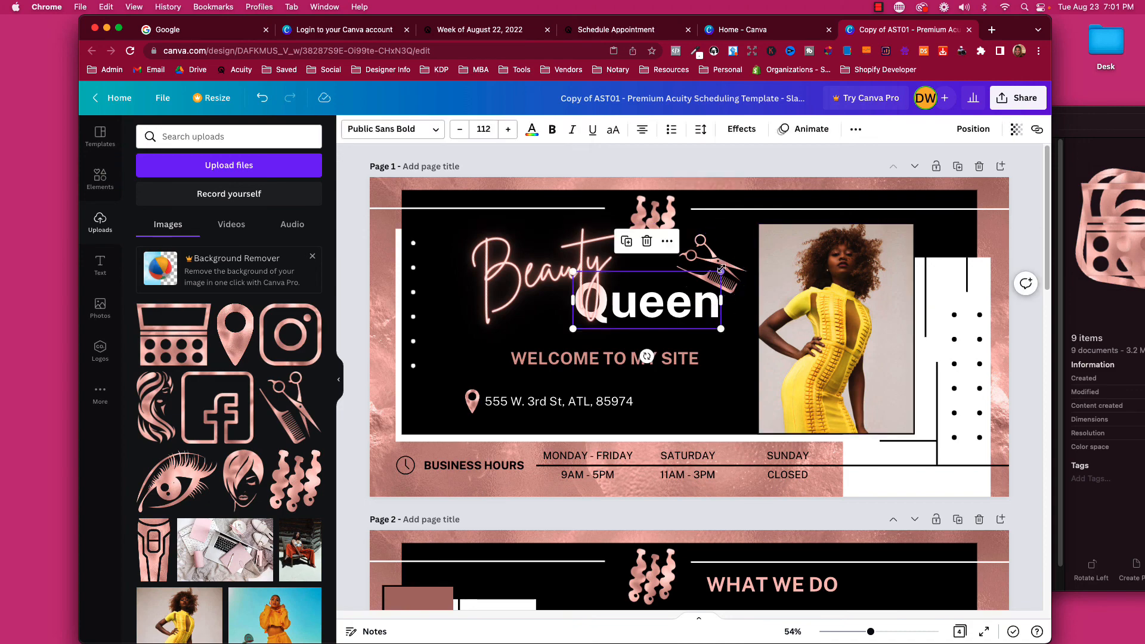
left_click_drag(729, 268, 706, 244)
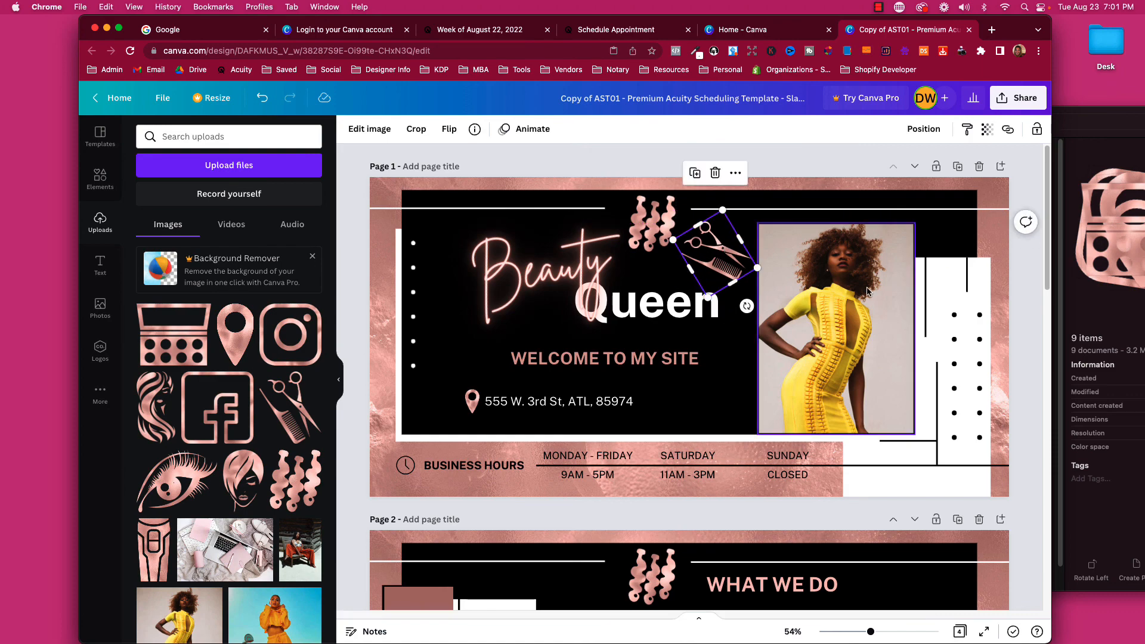
left_click(113, 190)
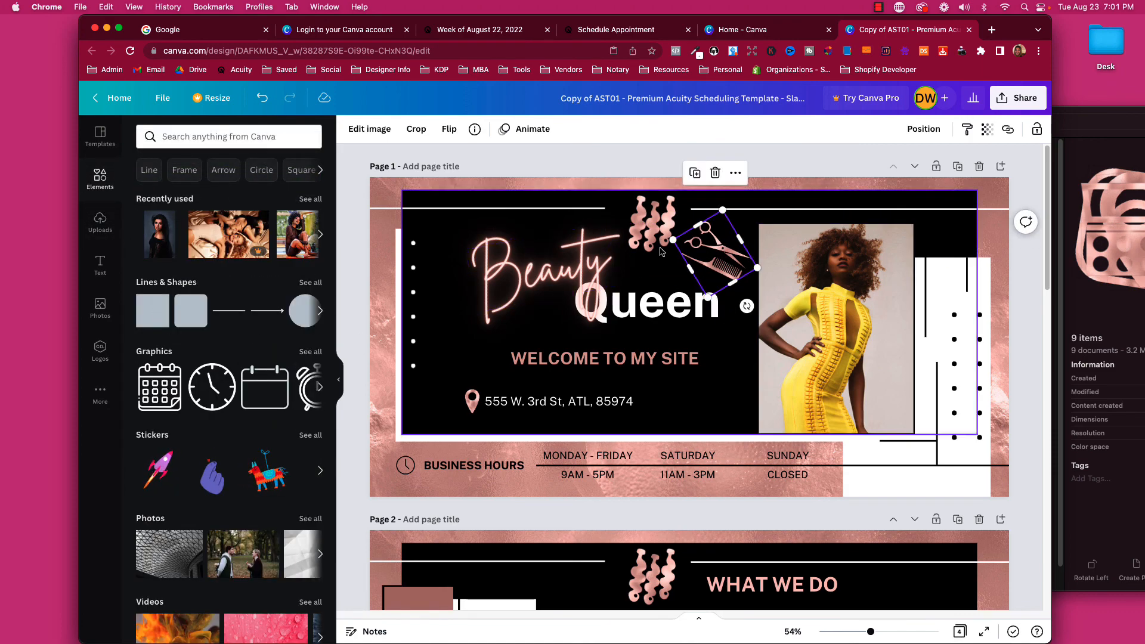
Add a pink square and stretch it over the upper part of the model's photo.
mouse_move(723, 249)
left_mouse_down()
mouse_move(786, 257)
mouse_move(802, 322)
mouse_move(812, 322)
mouse_move(722, 249)
left_mouse_up()
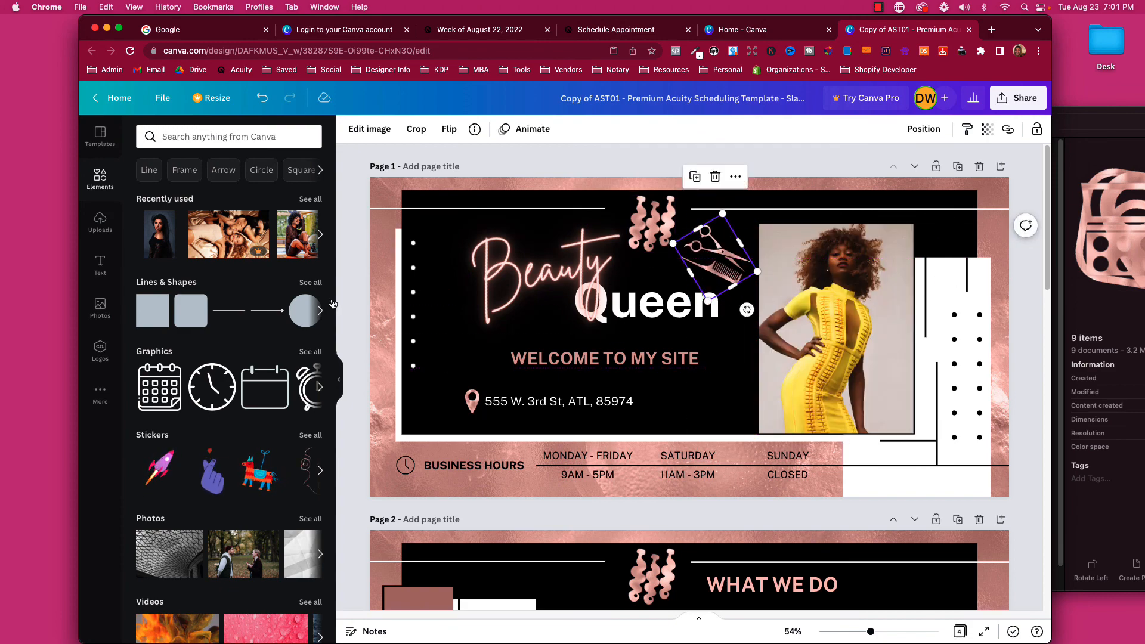
left_click(158, 305)
left_click(144, 325)
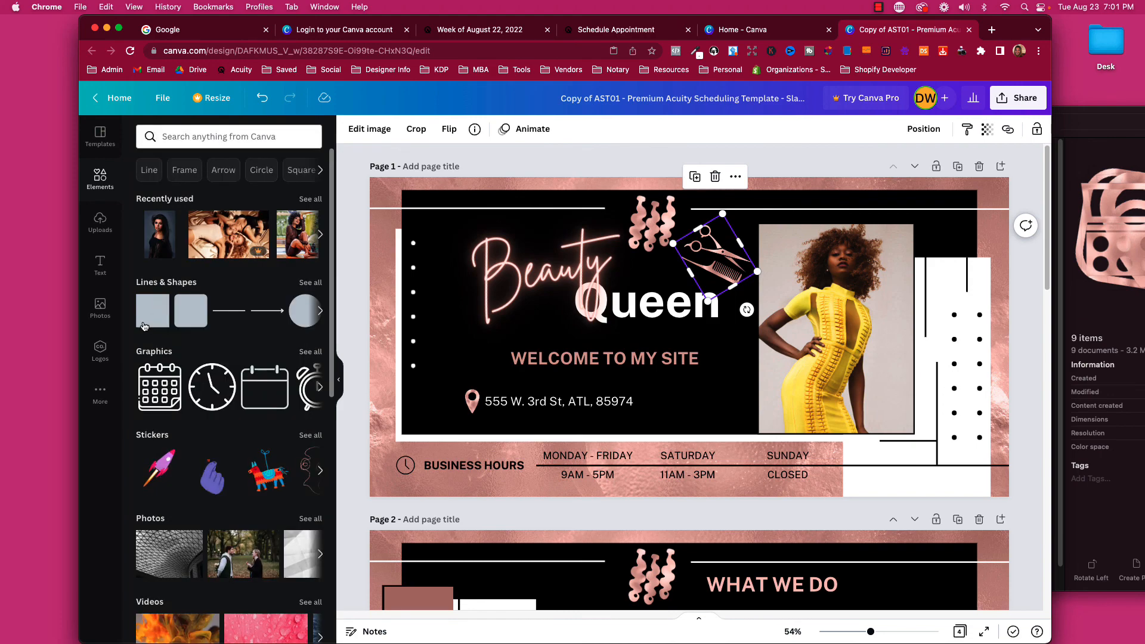
left_click(148, 325)
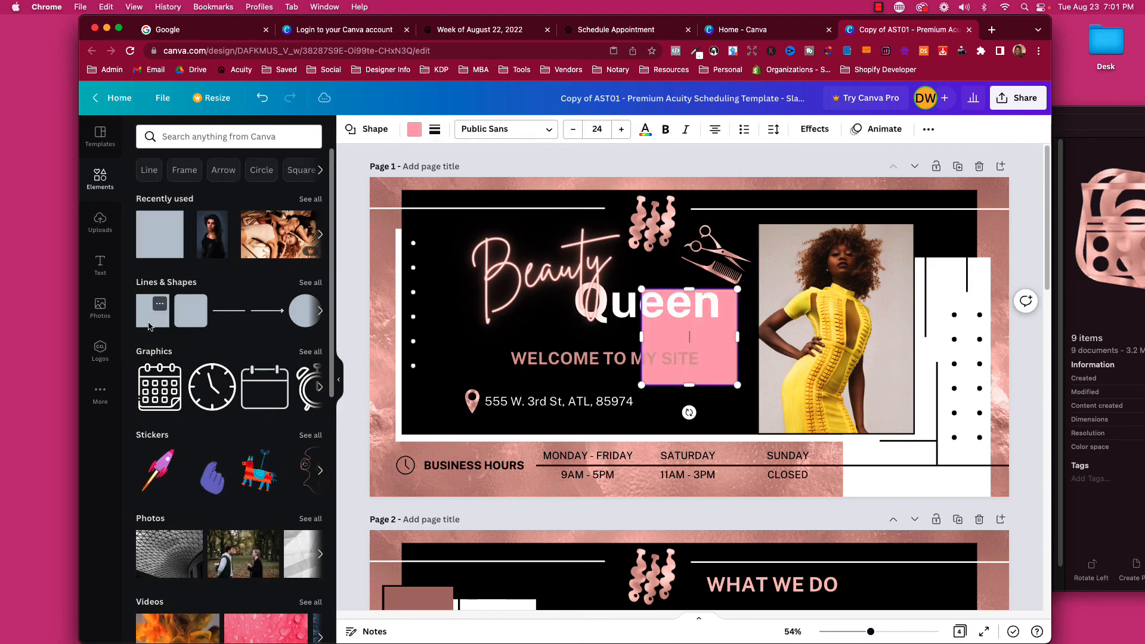
left_click(751, 412)
left_click_drag(717, 332, 838, 273)
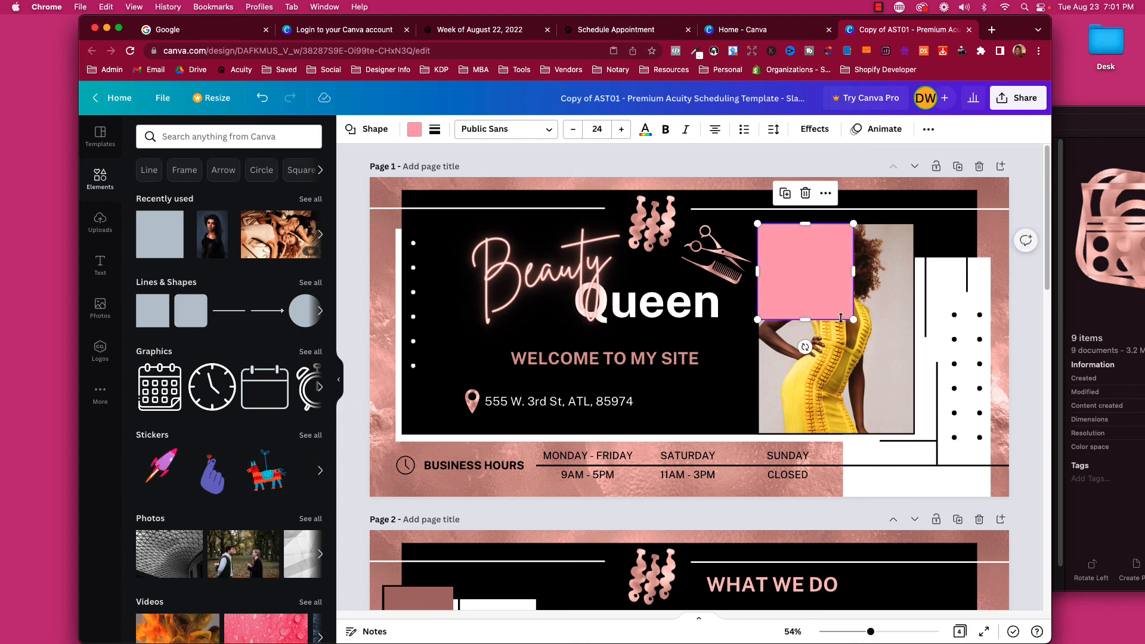
left_click_drag(853, 320, 893, 376)
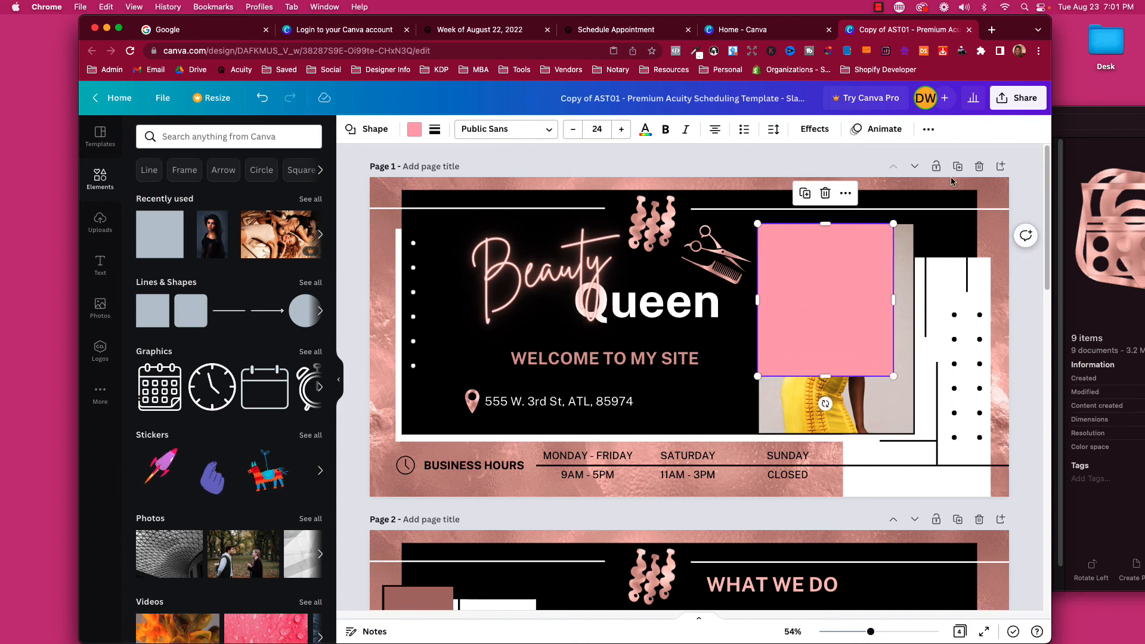
Set the square's transparency to 0 and move the scissors-and-comb graphic onto the photo.
left_click(929, 131)
left_click(874, 160)
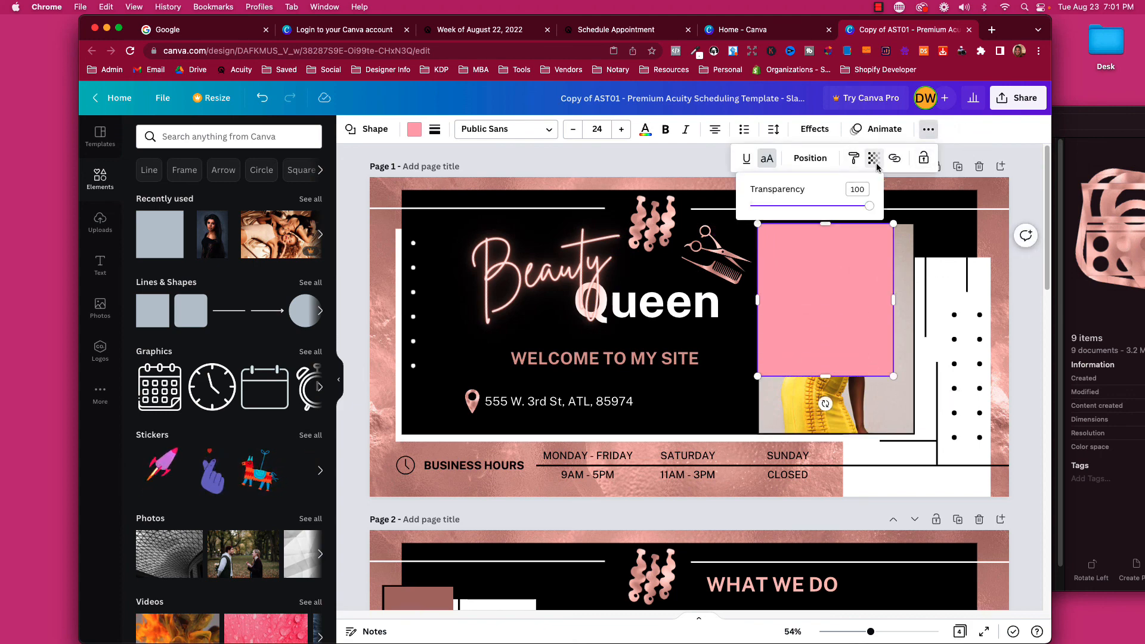
left_click_drag(862, 205, 747, 205)
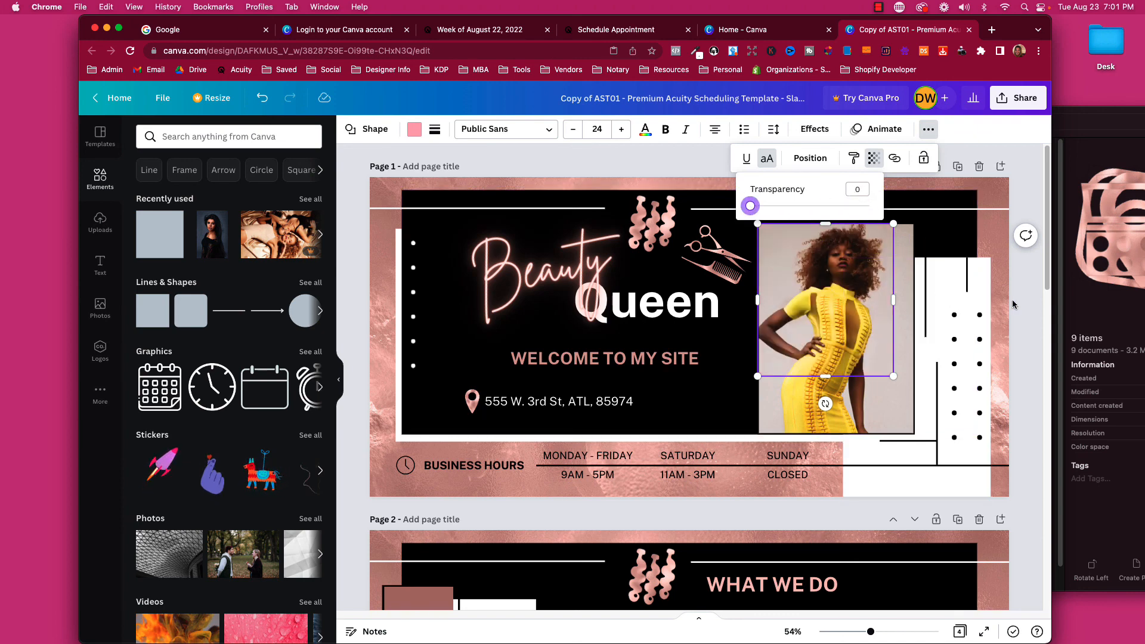
left_click(835, 298)
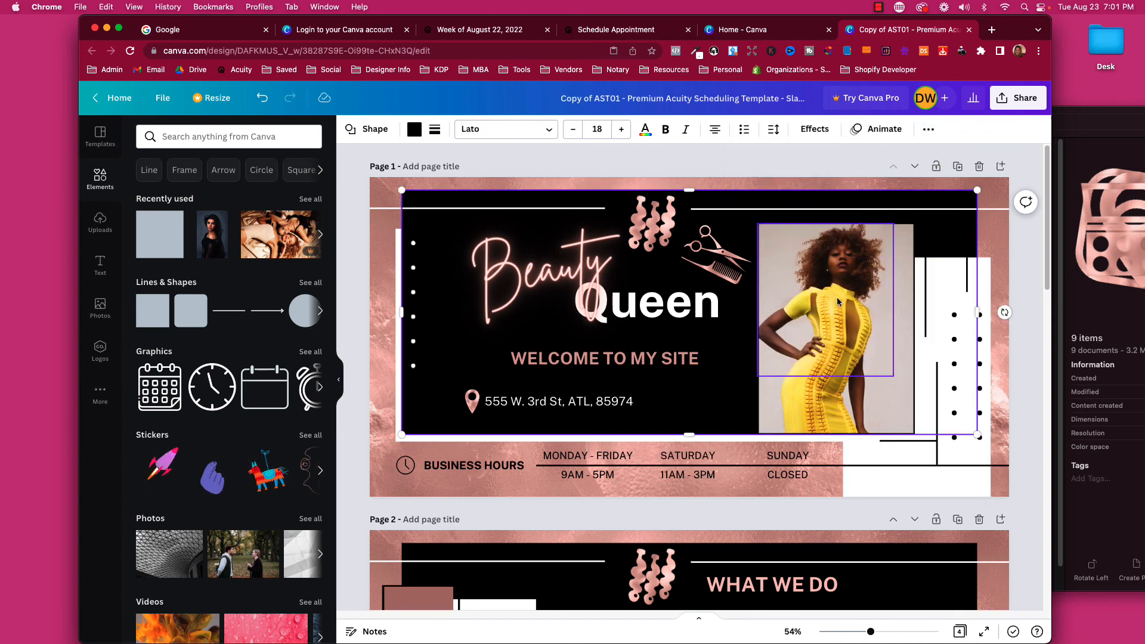
left_click_drag(735, 266, 794, 317)
left_click(733, 295)
Send the transparent square back one layer and drag the scissors graphic over the photo.
left_click(845, 293)
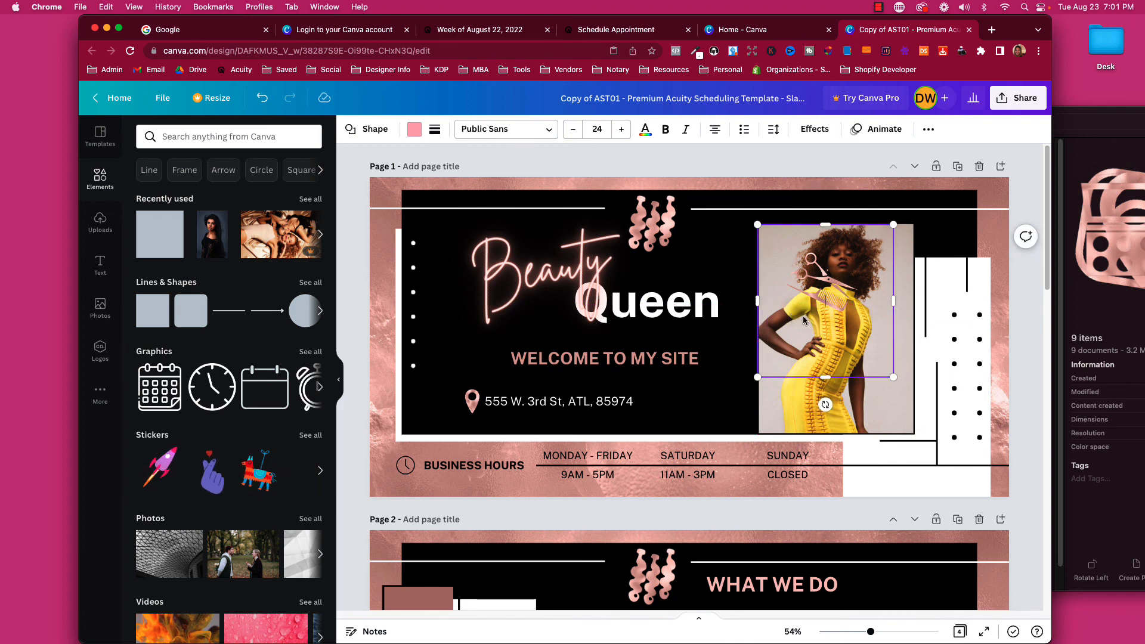
right_click(792, 328)
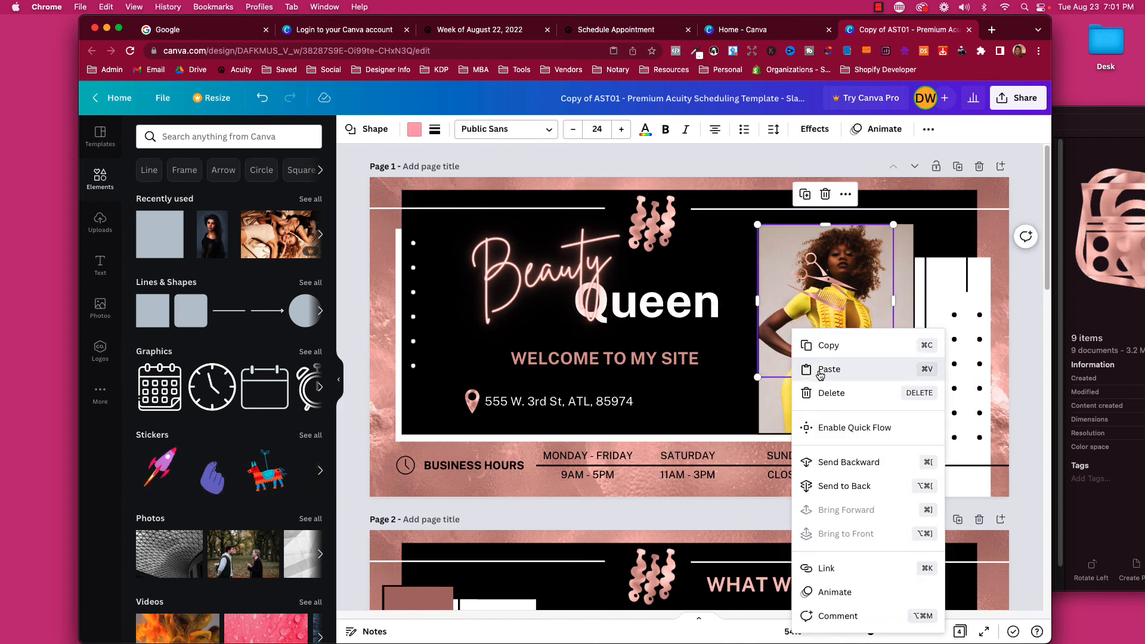
left_click(828, 463)
left_click_drag(825, 307, 726, 258)
Shift the transparent square slightly down and settle the scissors beside the model's face.
left_click(801, 310)
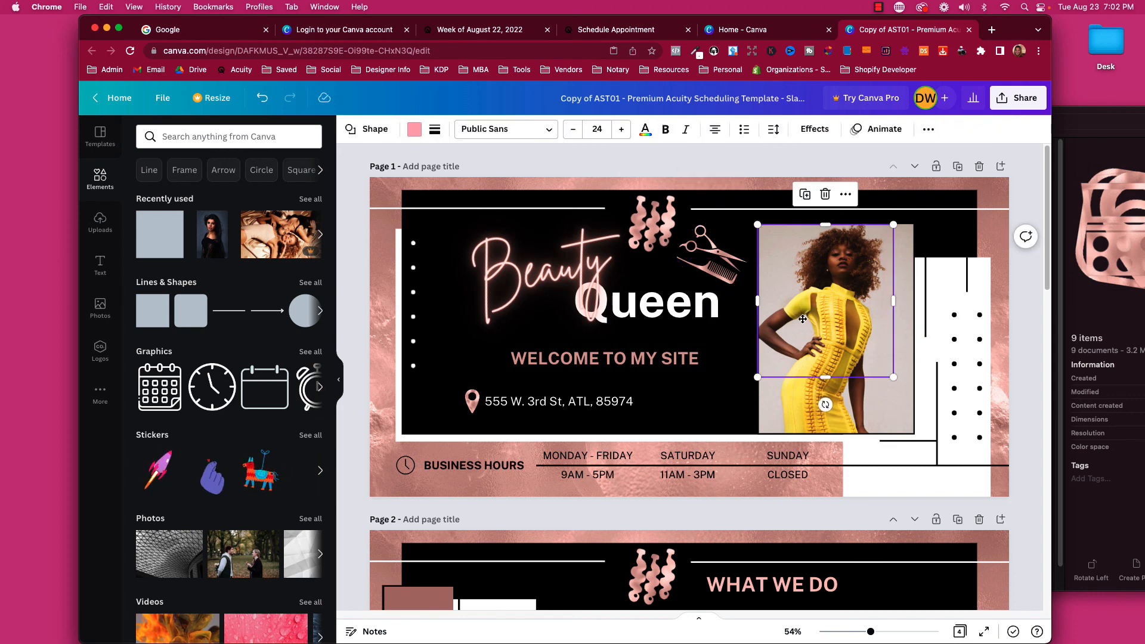
left_click_drag(802, 319, 802, 314)
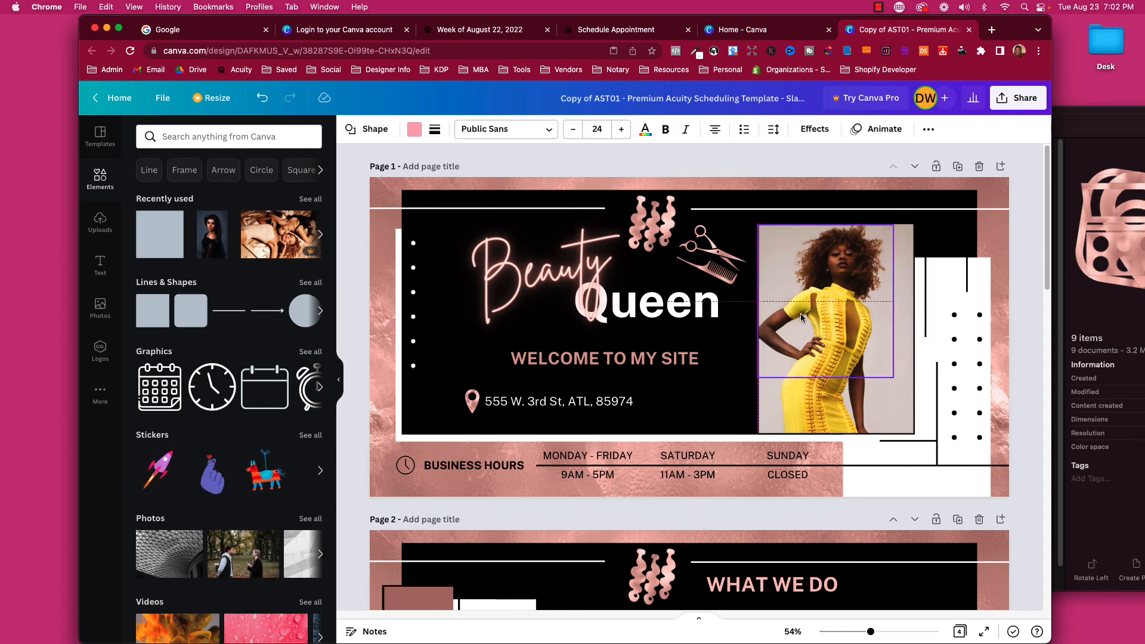
left_click(932, 130)
left_click(1018, 278)
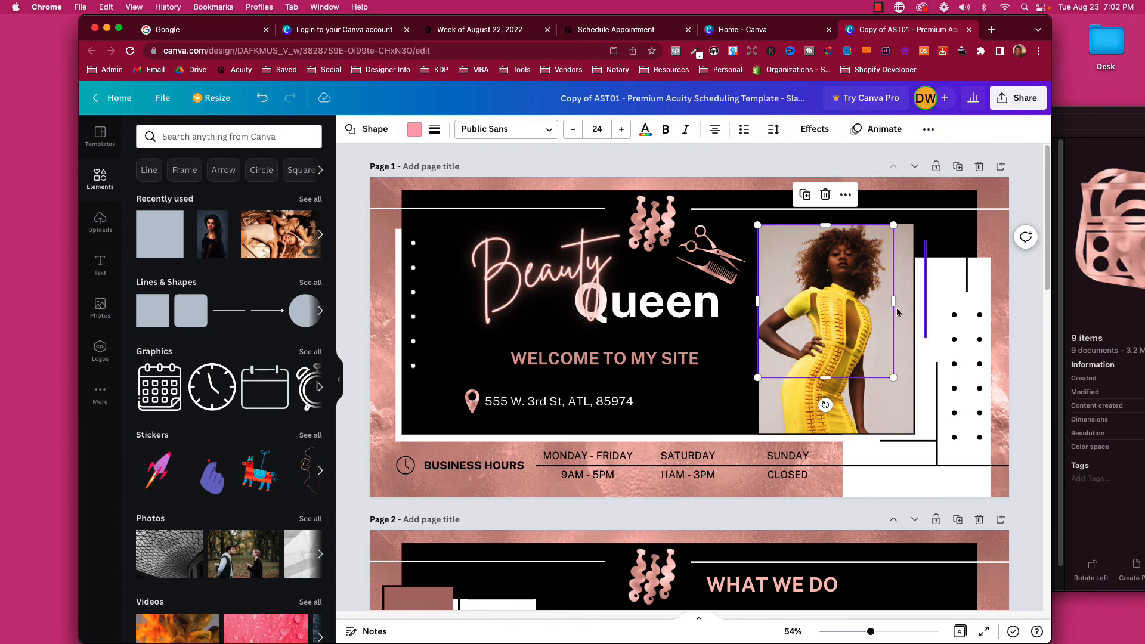
left_click_drag(730, 275, 823, 287)
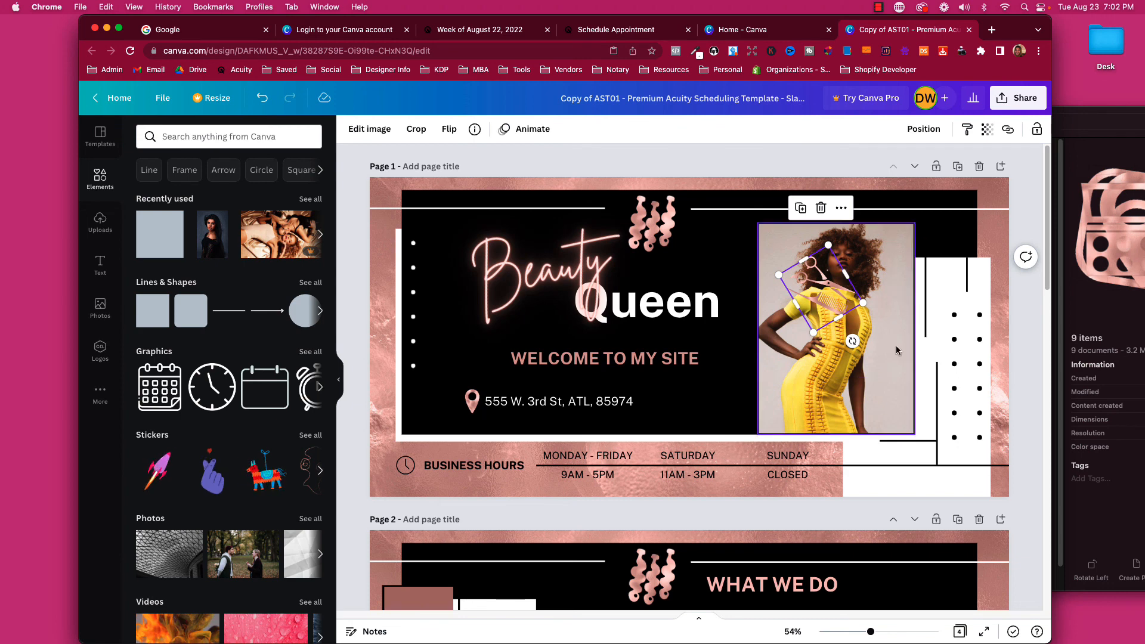
mouse_move(827, 290)
left_mouse_down()
mouse_move(930, 326)
mouse_move(799, 298)
mouse_move(820, 288)
left_mouse_up()
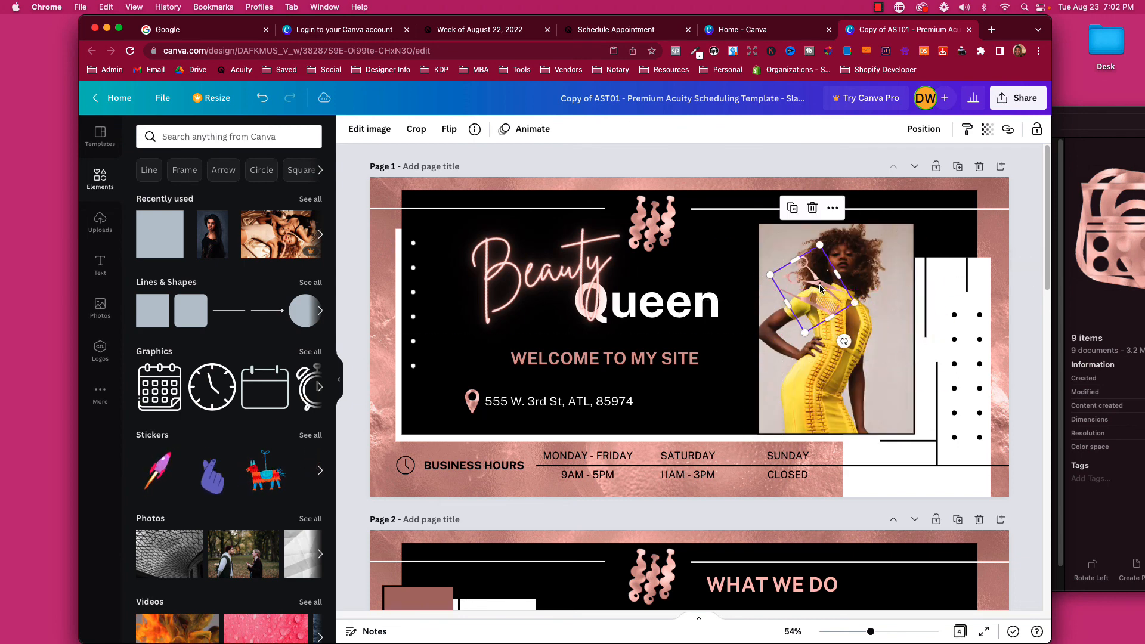